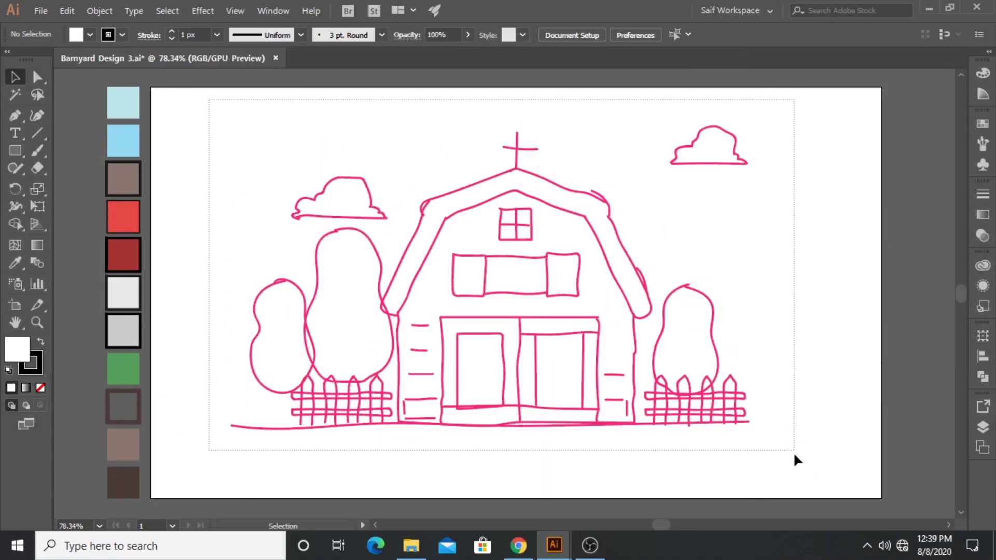
Step: Select the entire pink barnyard sketch and lock it with Object > Lock > Selection
left_click_drag(325, 182, 795, 455)
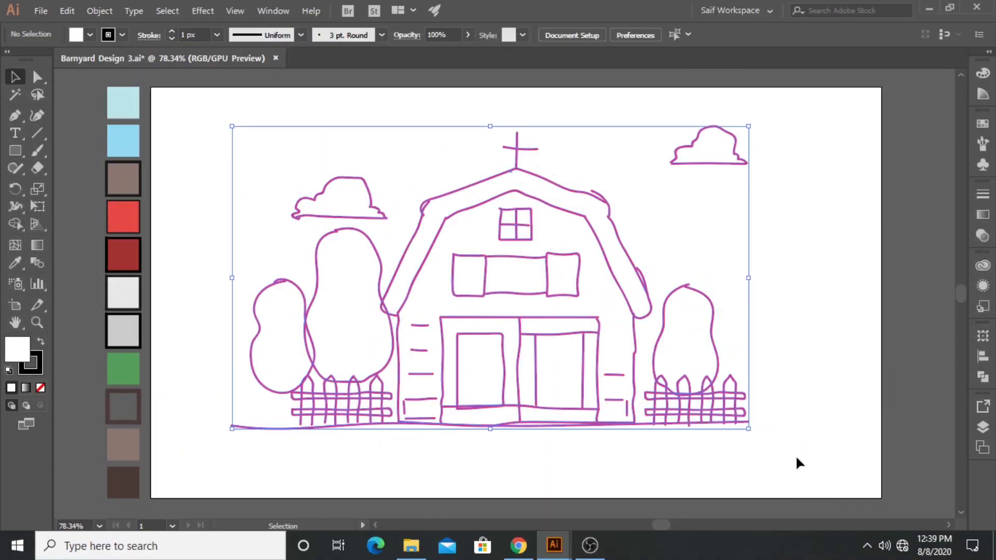
left_click(99, 11)
mouse_move(154, 79)
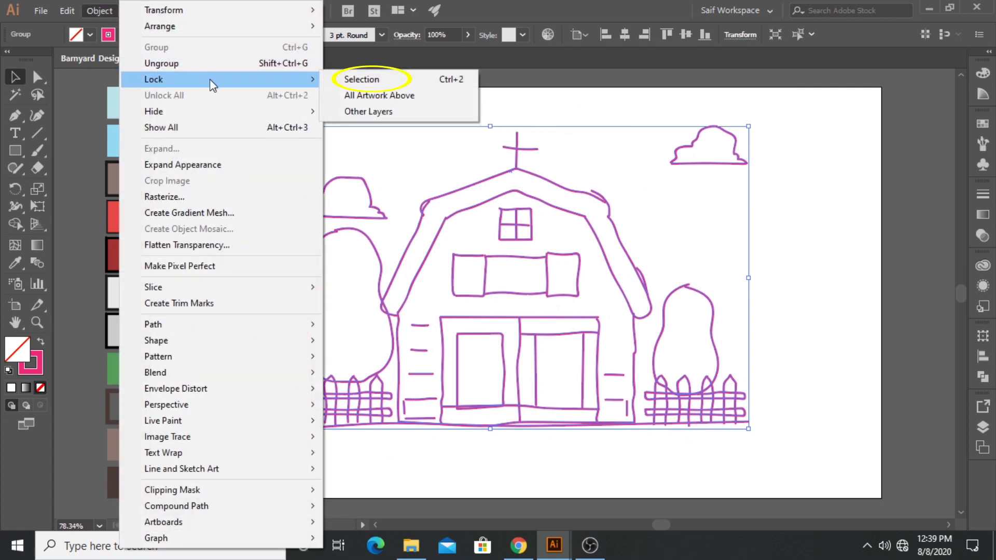
left_click(363, 80)
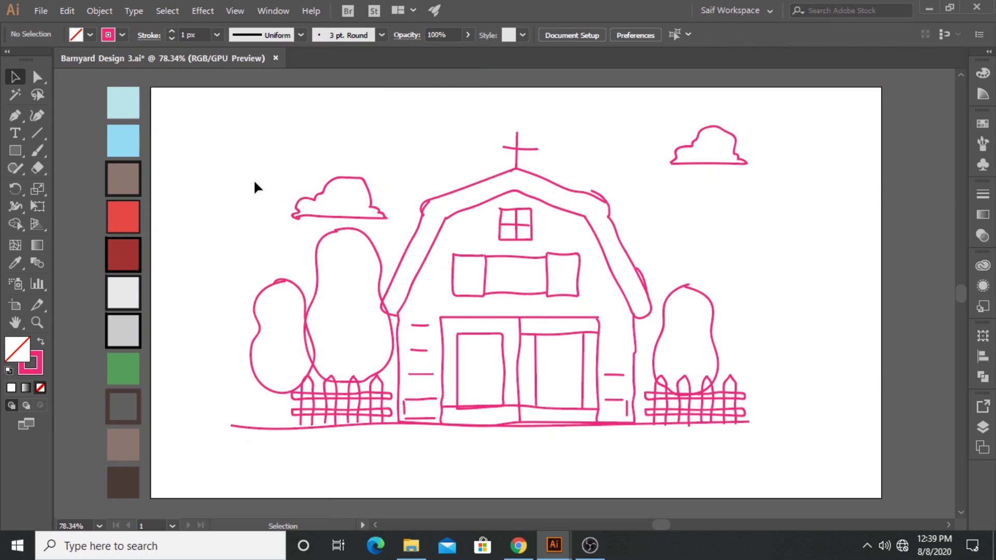
Step: Draw an unfilled rectangle over the barn body with a black 4 px stroke
left_click(15, 150)
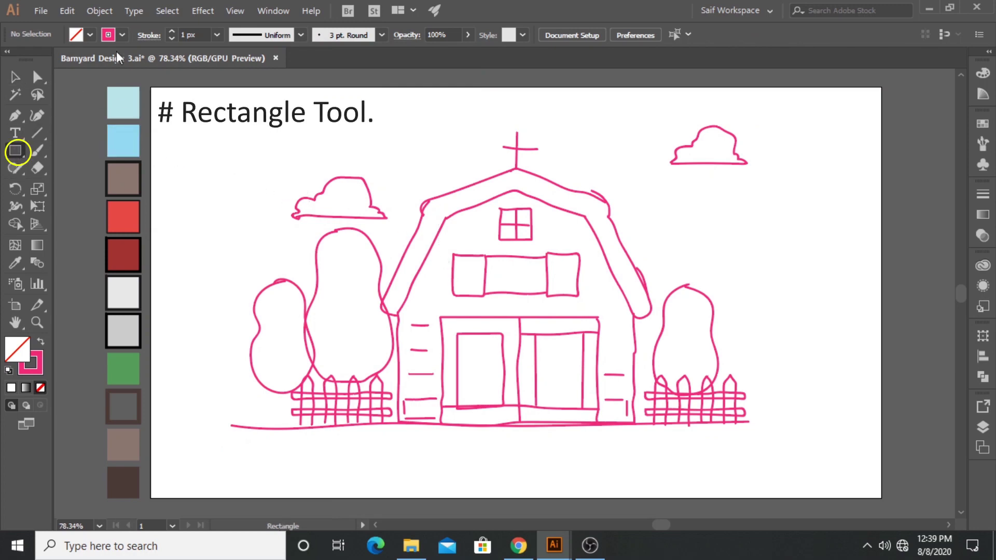
left_click(124, 36)
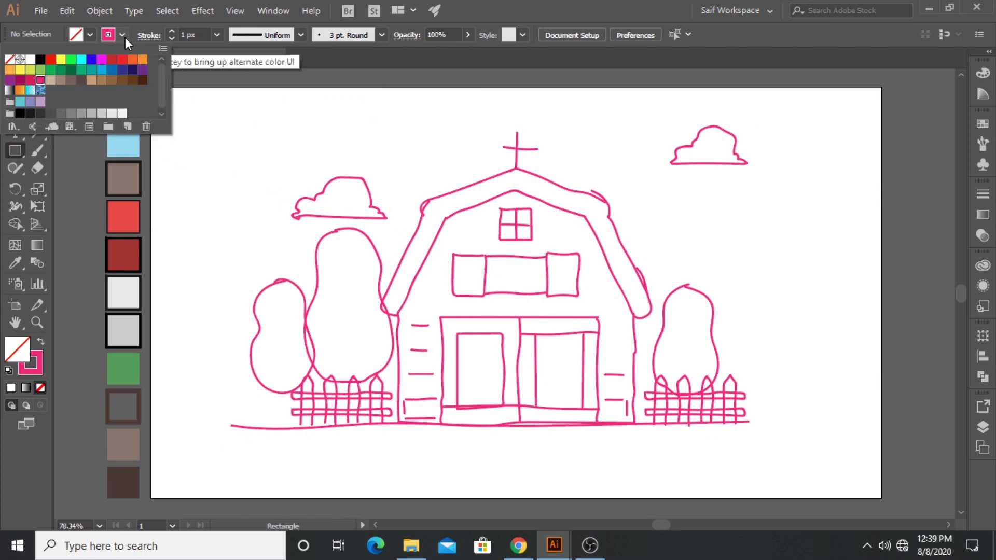
left_click(40, 61)
left_click(218, 37)
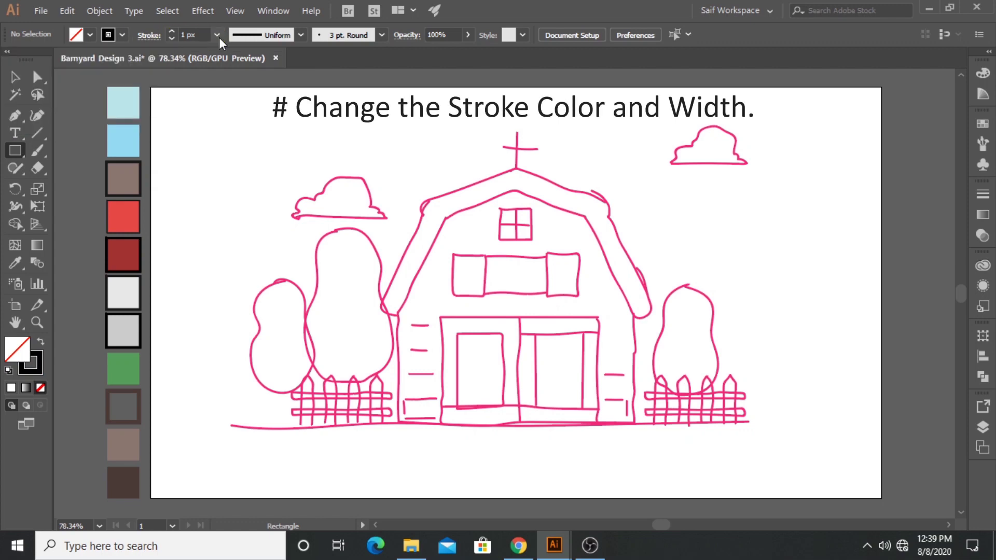
left_click(217, 36)
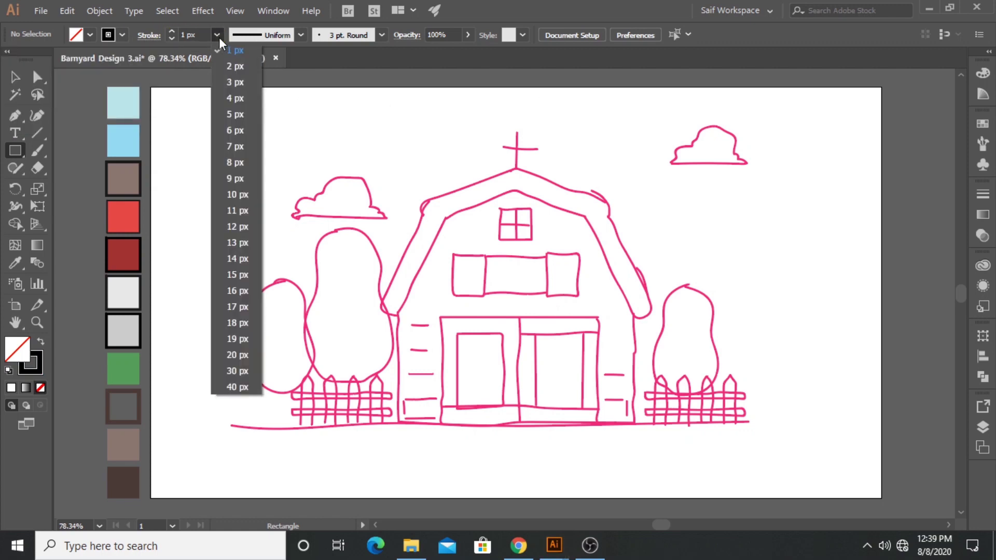
left_click(233, 104)
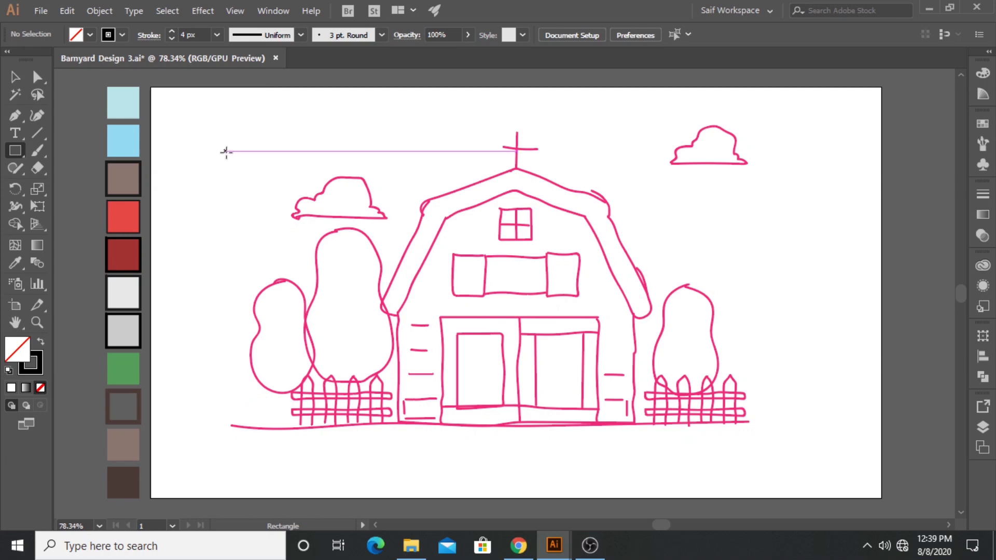
mouse_move(399, 423)
left_mouse_down()
mouse_move(632, 253)
mouse_move(632, 185)
left_mouse_up()
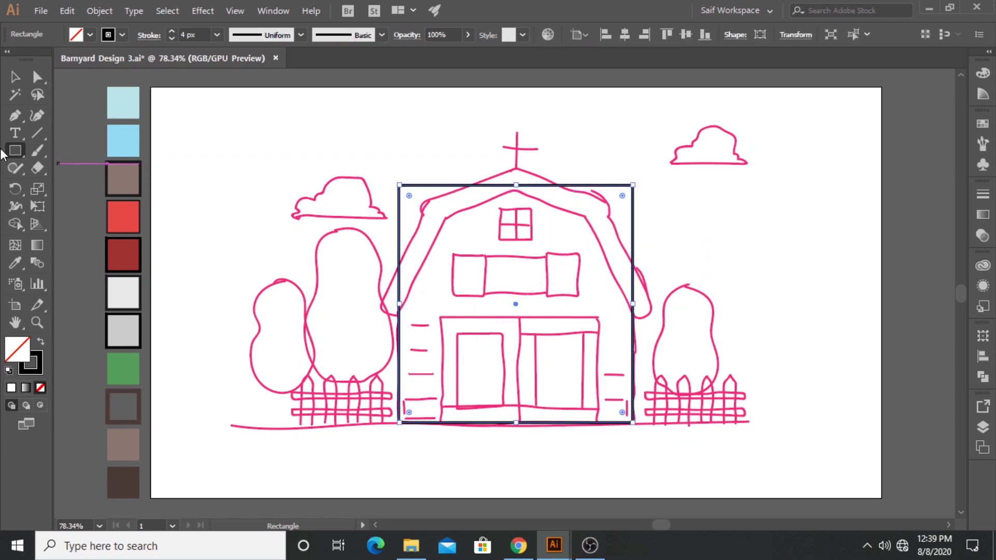
Step: Zoom in on the barn and add an anchor point on the rectangle's left side
left_click(37, 323)
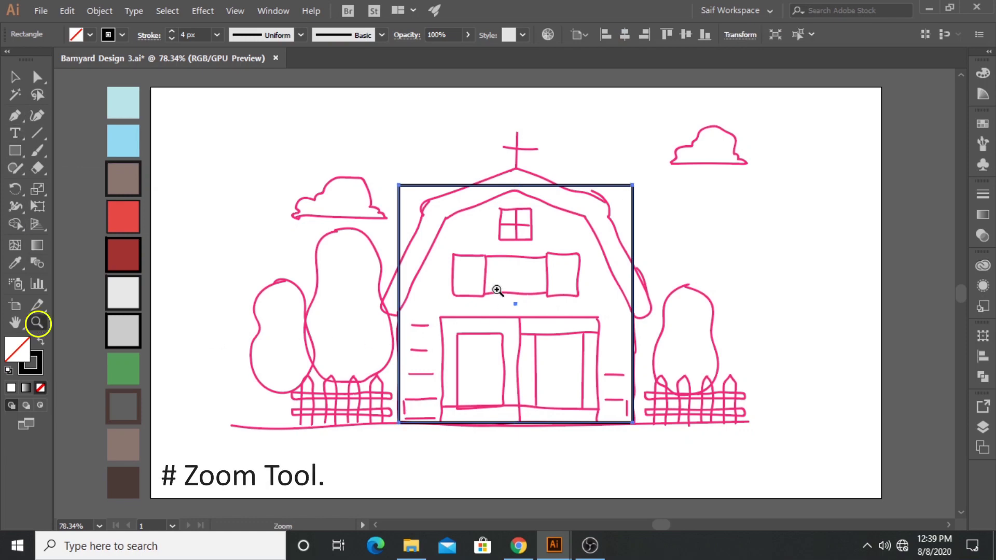
left_click_drag(497, 290, 655, 248)
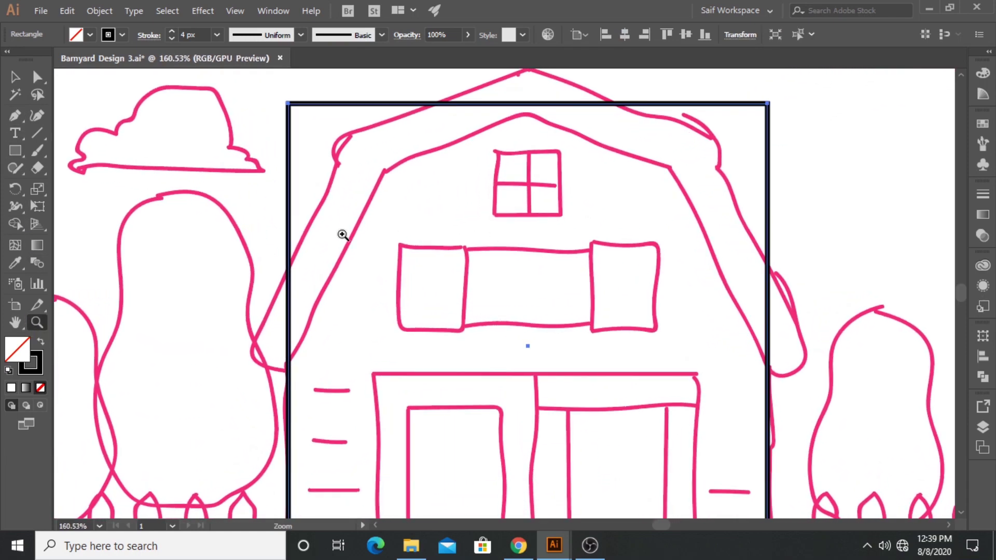
left_click(15, 115)
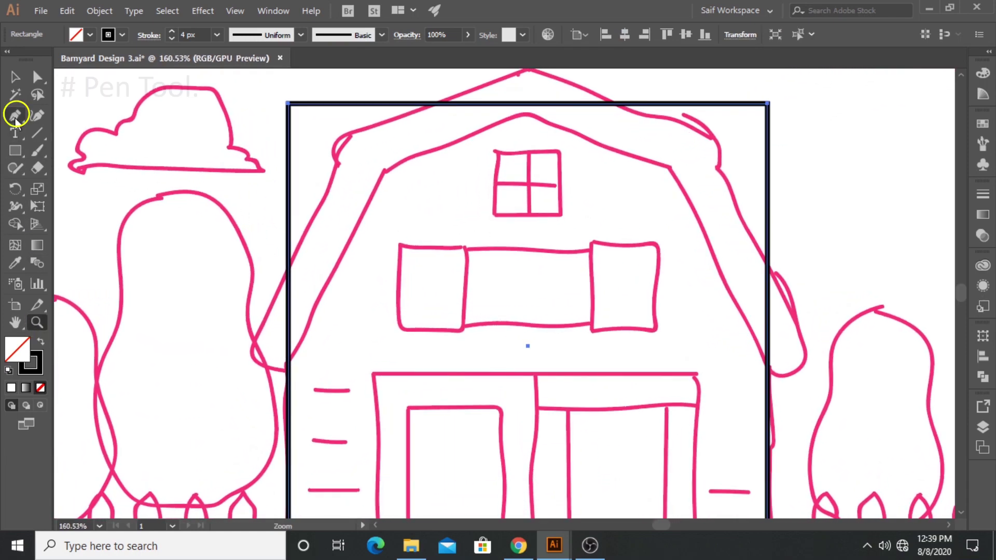
left_click(288, 346)
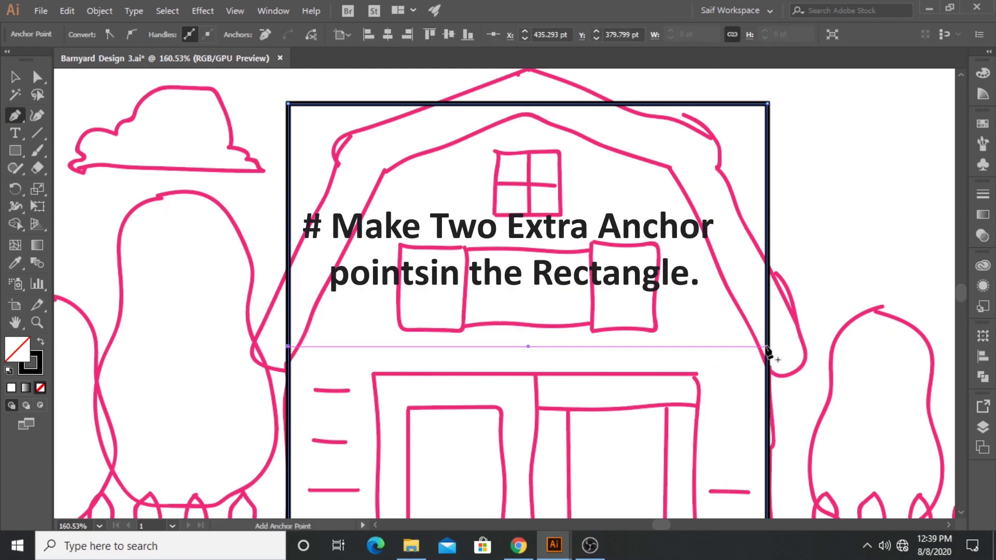
Step: Slide both top corners inward so the upper sides slant along the sketched roof
left_click(37, 77)
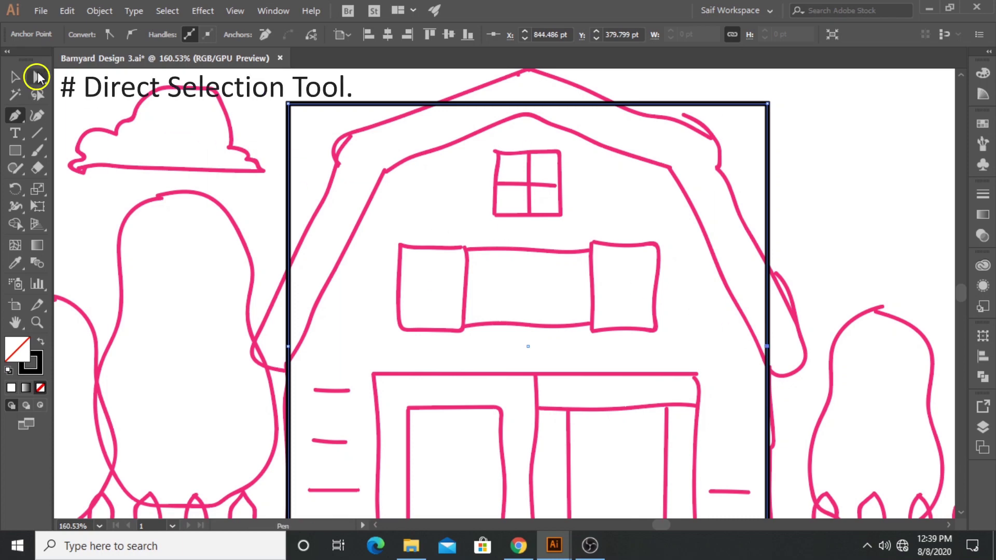
mouse_move(288, 105)
left_mouse_down()
mouse_move(358, 114)
mouse_move(426, 107)
mouse_move(408, 104)
left_mouse_up()
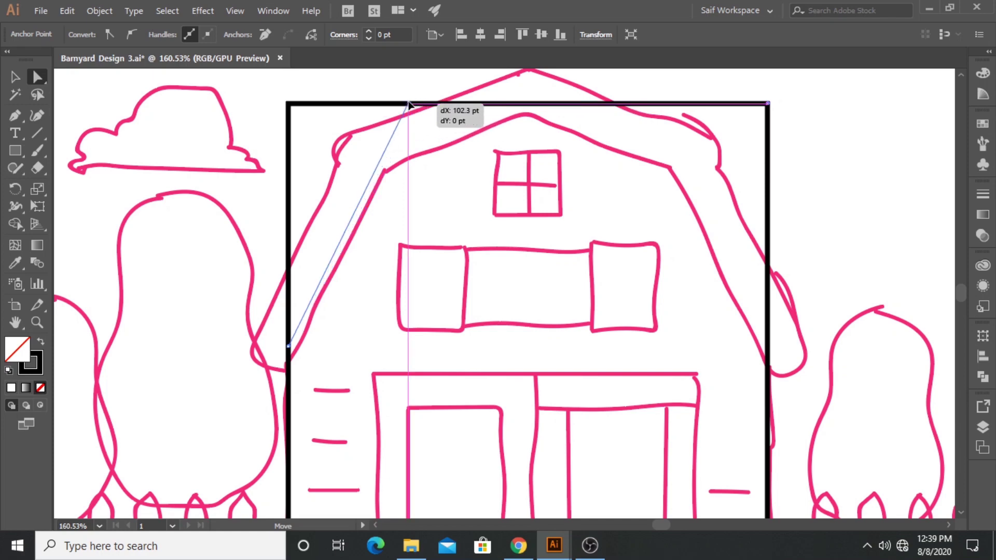
left_click_drag(408, 104, 408, 104)
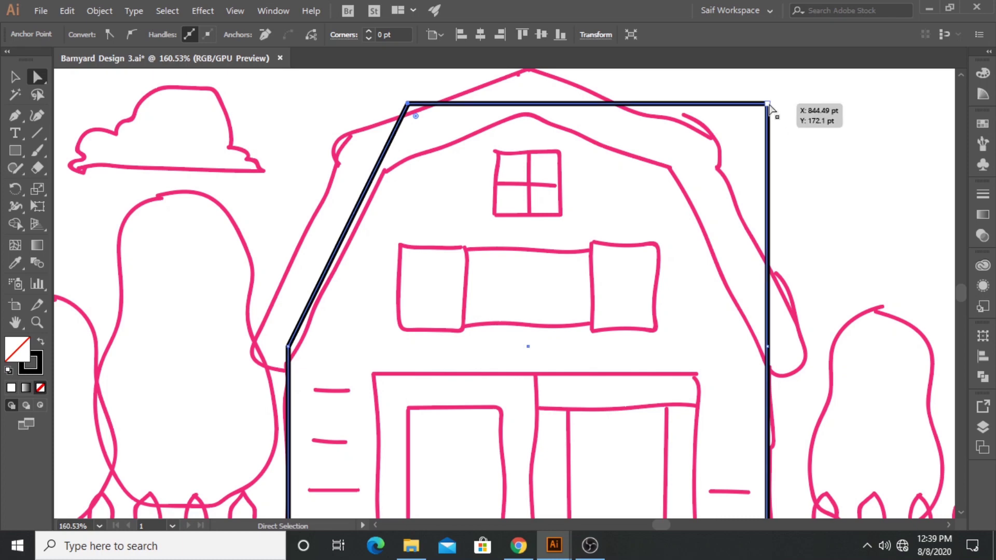
left_click_drag(769, 108, 649, 108)
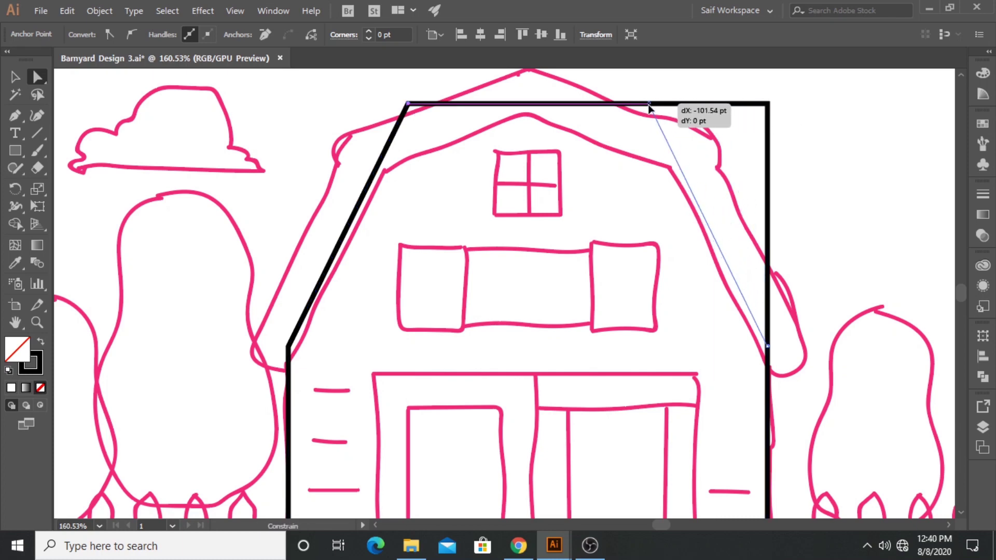
left_click_drag(649, 108, 652, 108)
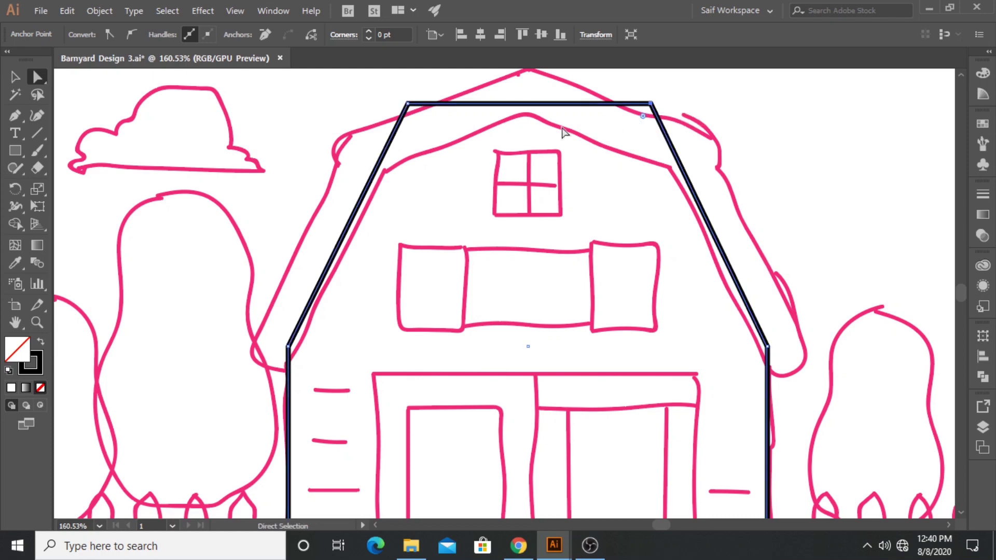
Step: Select both top roof corners and round them to 129.92 pt
left_click(16, 77)
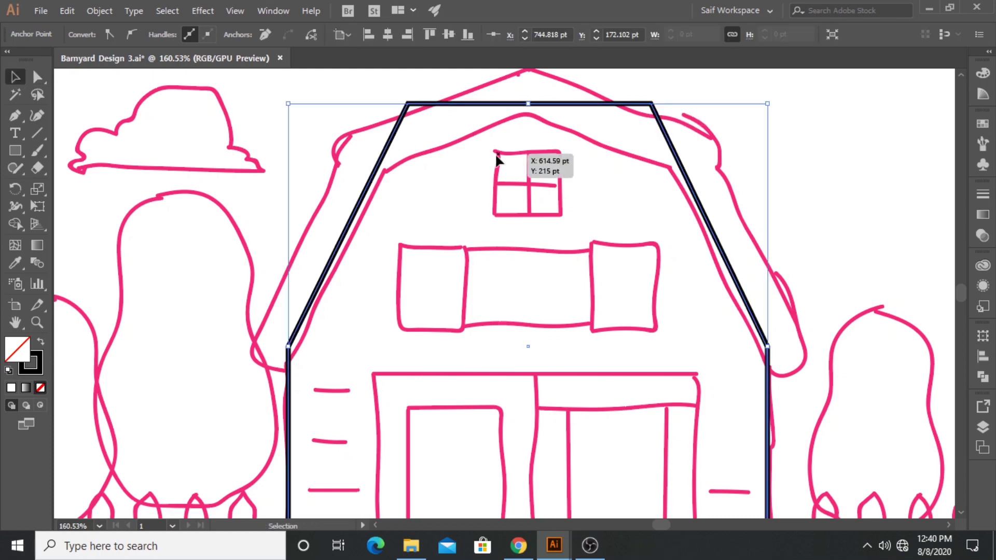
left_click(45, 77)
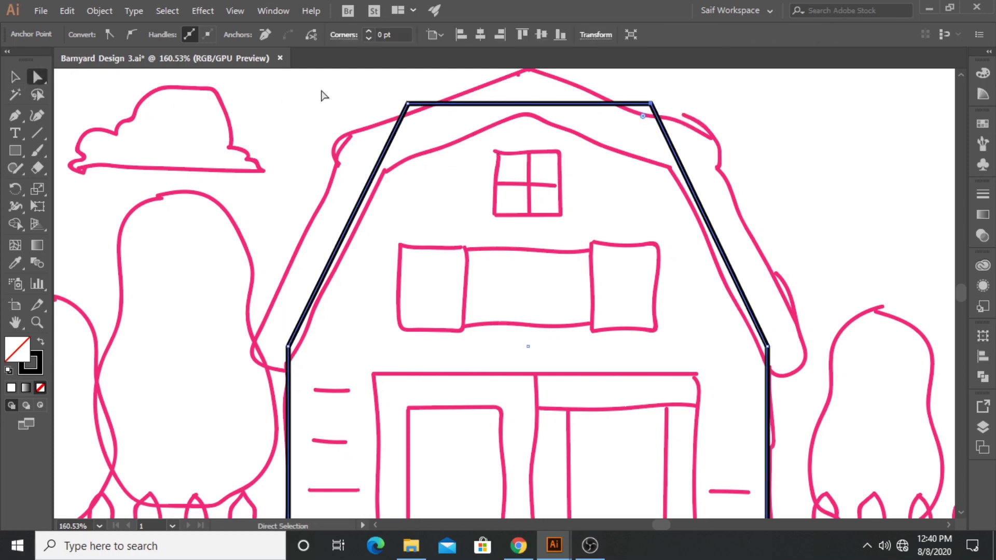
mouse_move(333, 85)
left_mouse_down()
mouse_move(648, 115)
mouse_move(552, 255)
left_mouse_up()
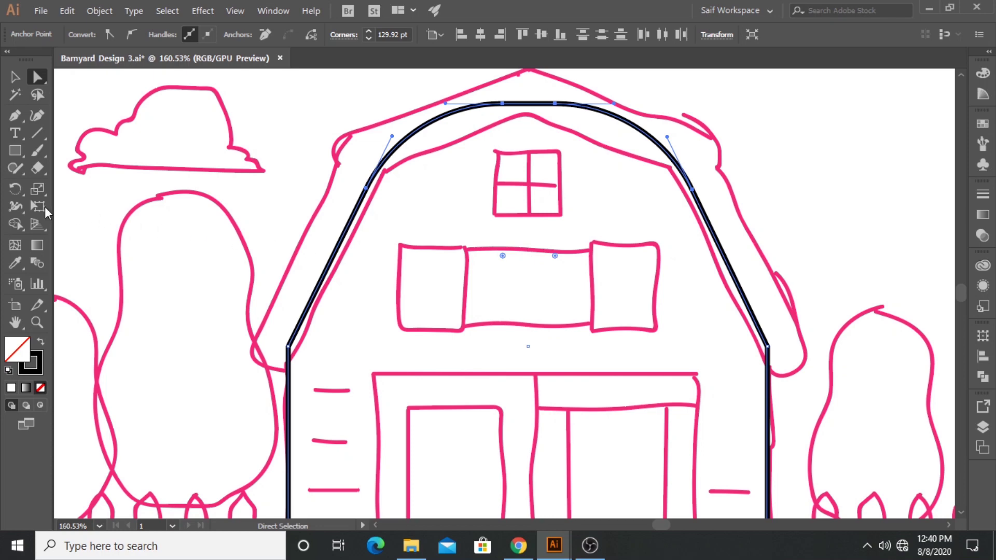
left_click(37, 322)
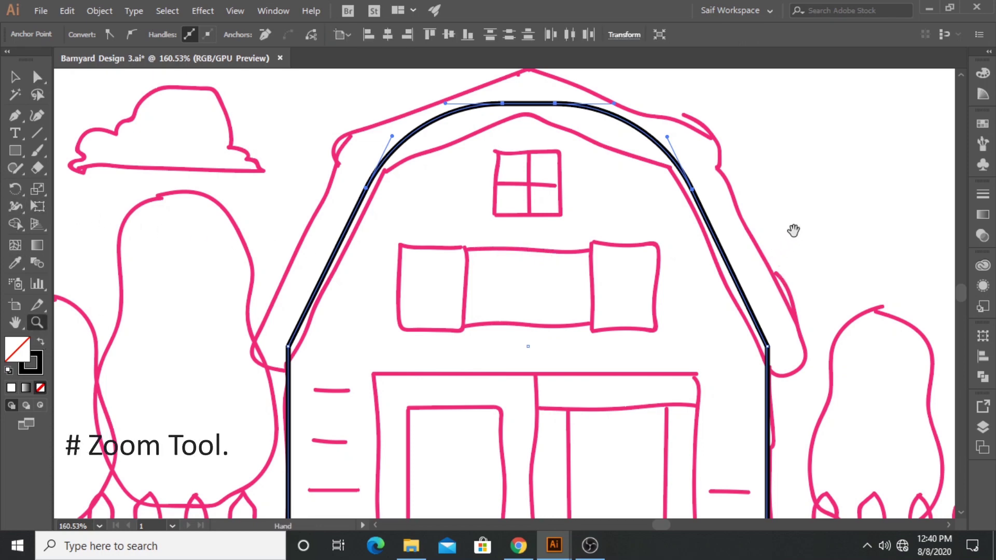
Step: Draw a tall thin bar and rotate it about 27° onto the barn's right roof edge
left_click_drag(794, 230, 609, 248)
left_click_drag(526, 240, 487, 240)
left_click(15, 151)
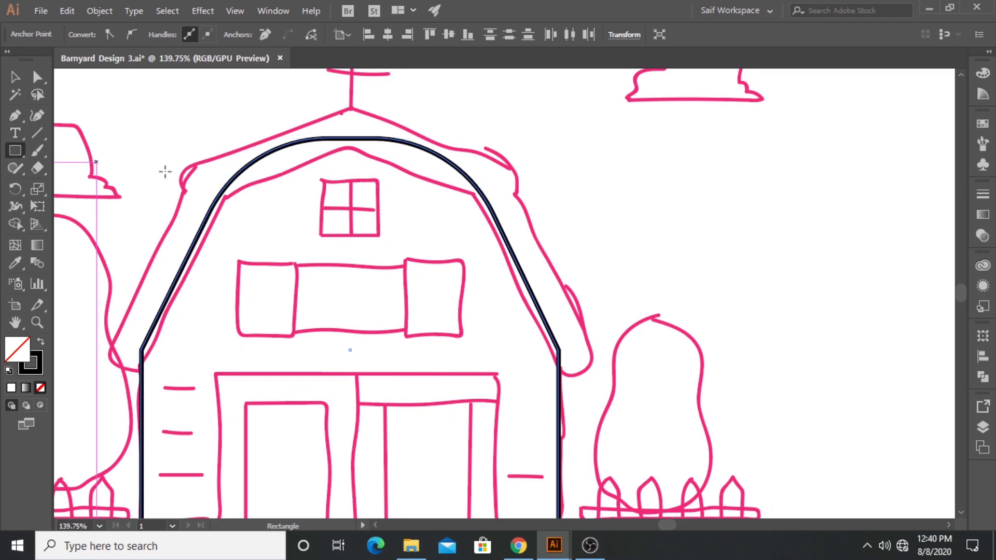
mouse_move(730, 123)
left_mouse_down()
mouse_move(751, 271)
mouse_move(736, 389)
mouse_move(768, 389)
left_mouse_up()
left_click(15, 77)
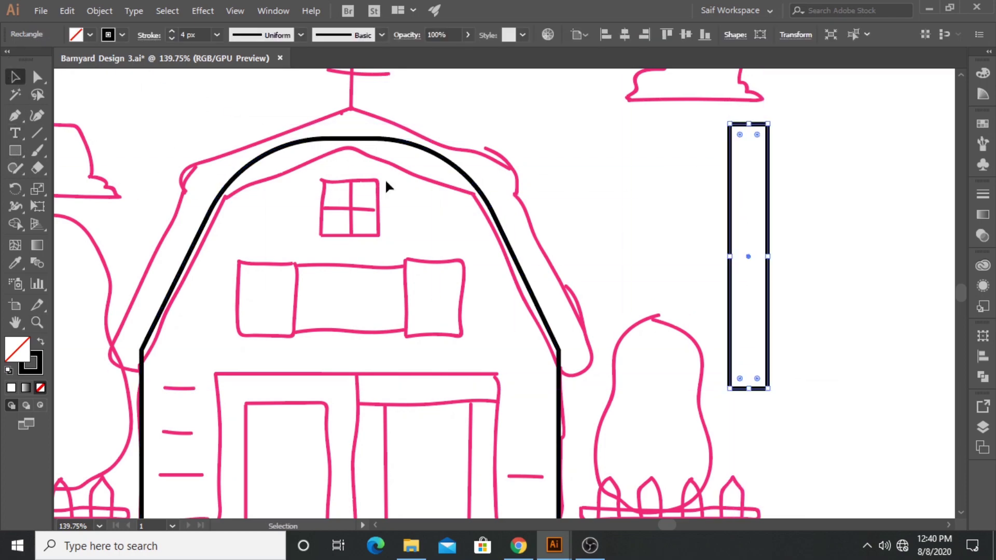
left_click_drag(729, 210, 504, 205)
left_click_drag(547, 391, 604, 366)
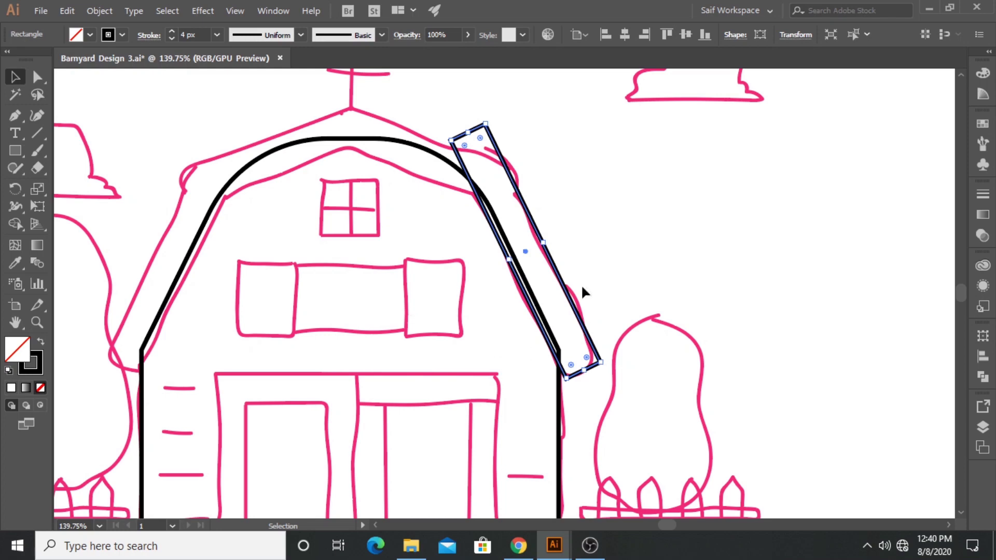
Step: Make a vertically reflected copy of the roof bar and place it along the left roof edge
right_click(502, 157)
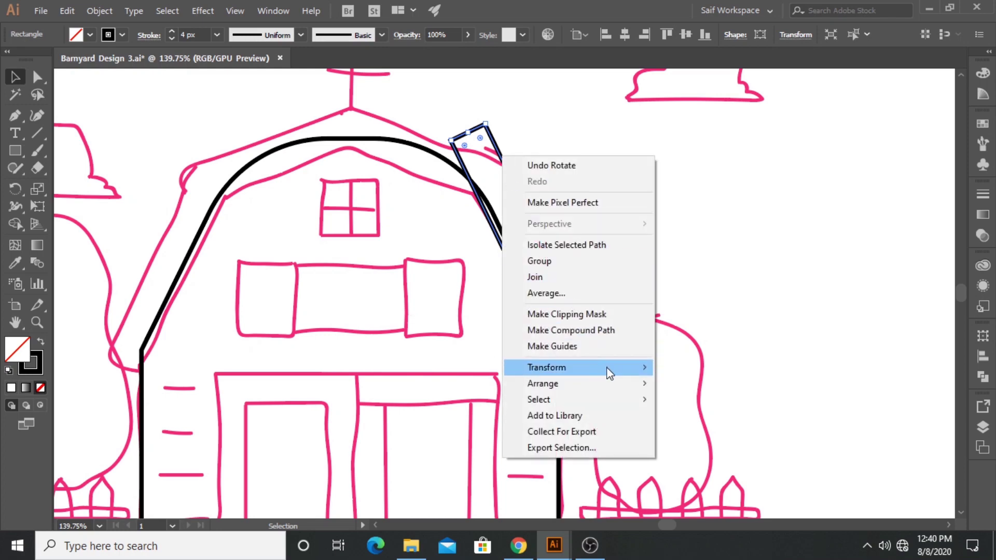
left_click(709, 418)
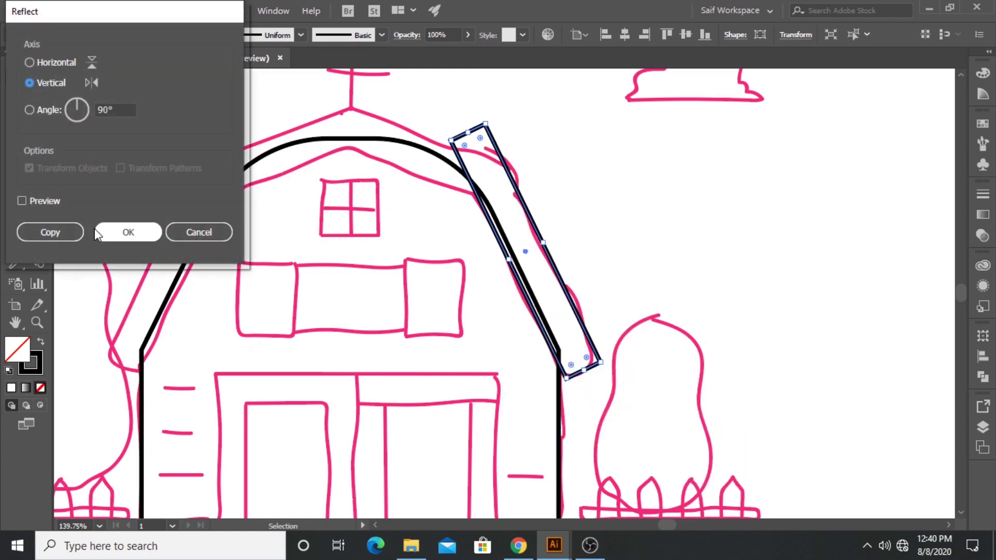
left_click(57, 228)
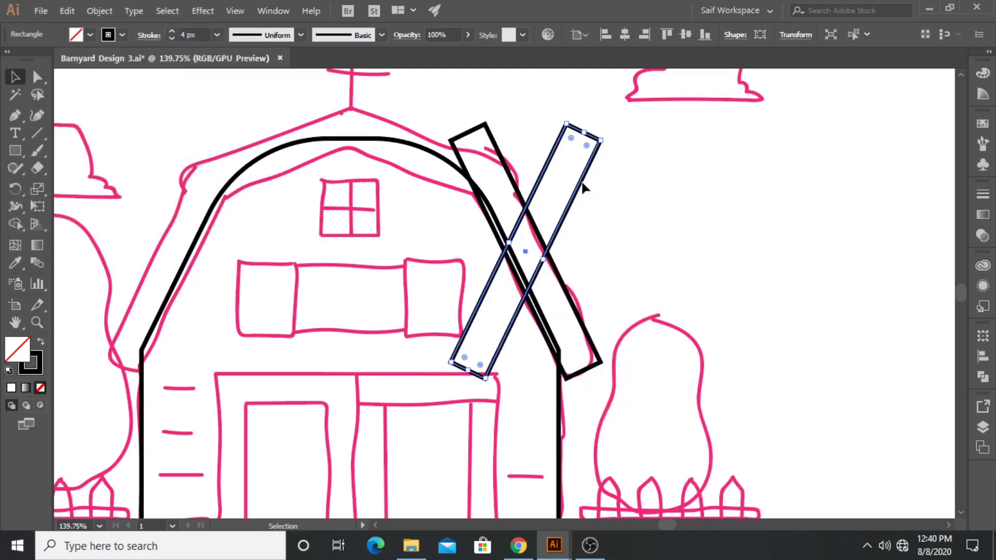
left_click_drag(582, 187, 234, 191)
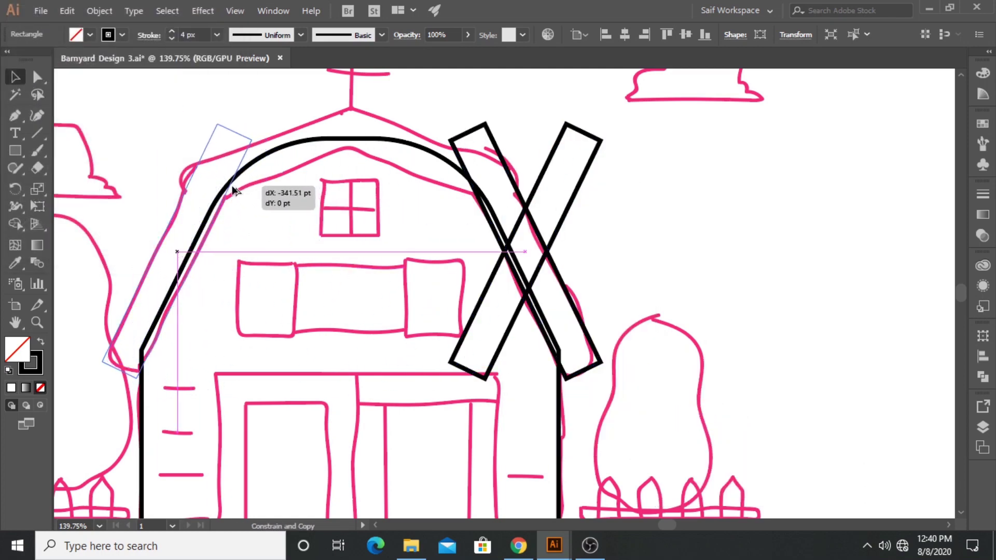
left_click_drag(231, 190, 232, 190)
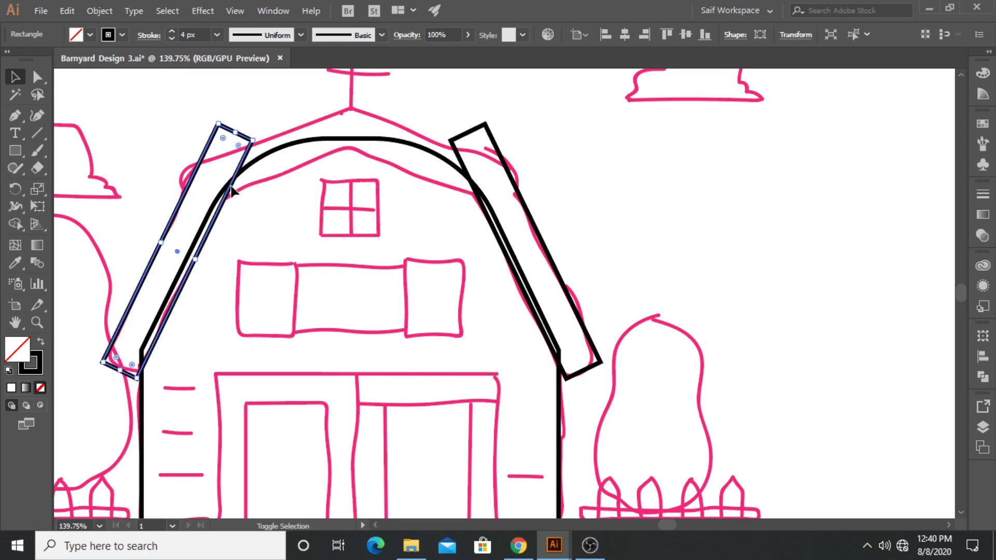
left_click(547, 153)
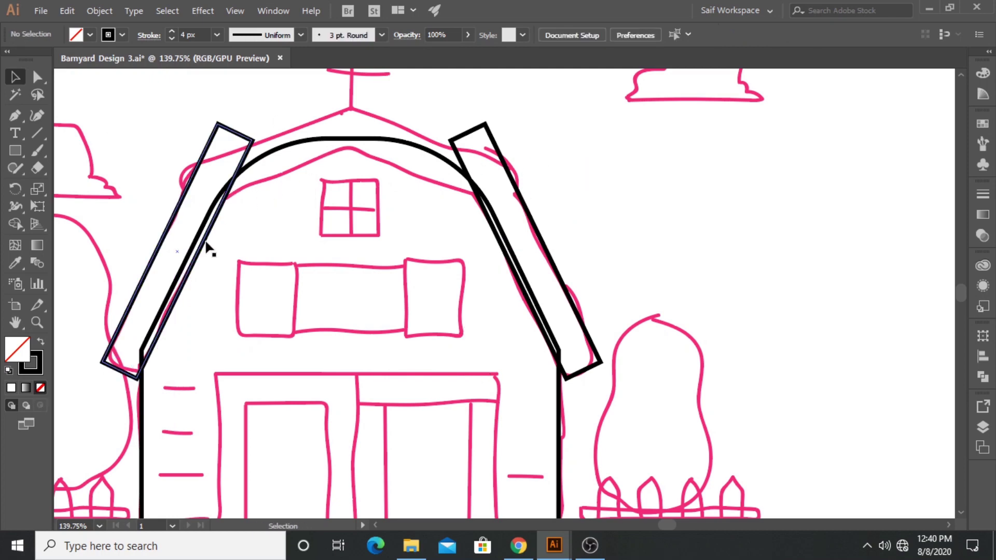
Step: Duplicate the left roof bar, rotate it shallower and place it over the upper left roof
scroll(216, 225, "up", 5)
scroll(216, 224, "left", 3)
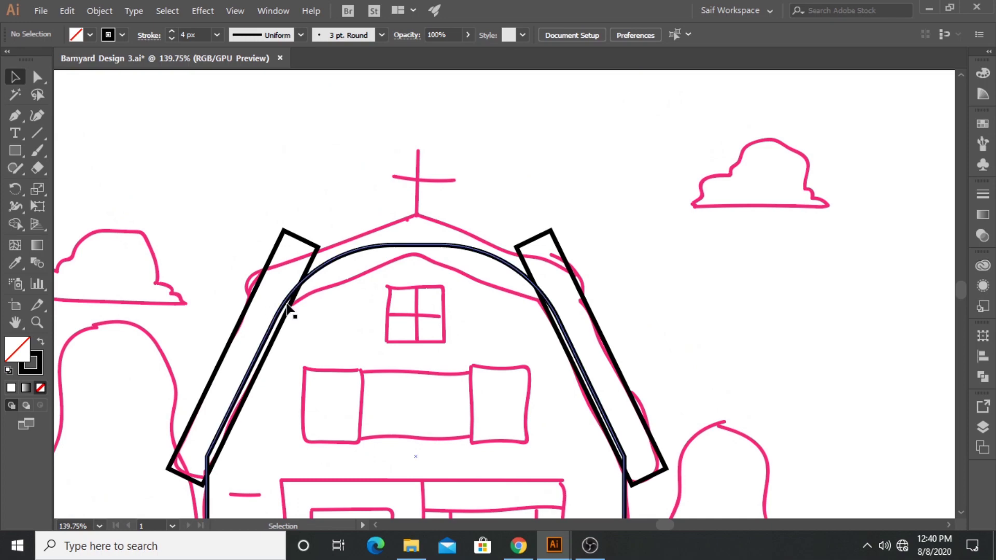
left_click_drag(291, 305, 278, 193, "alt")
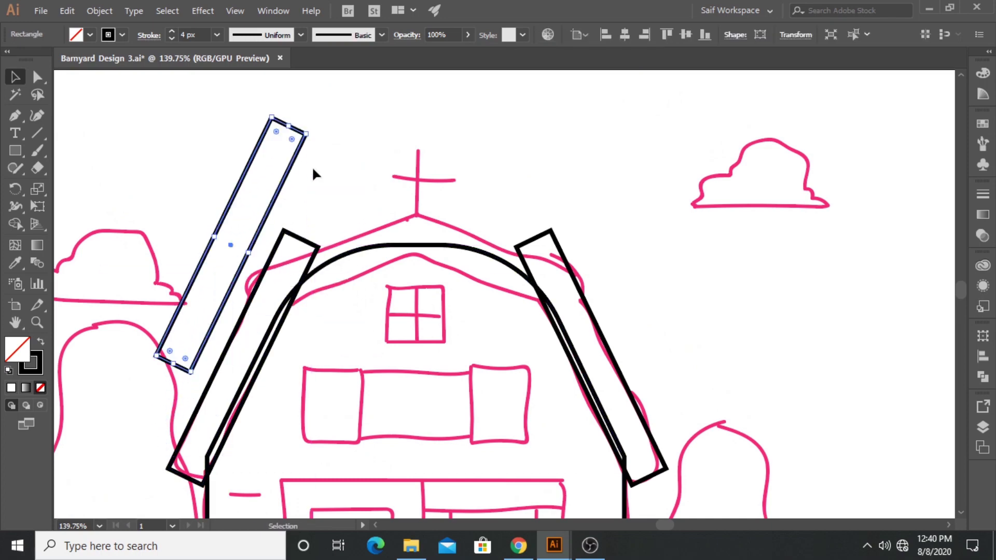
left_click_drag(314, 136, 354, 222)
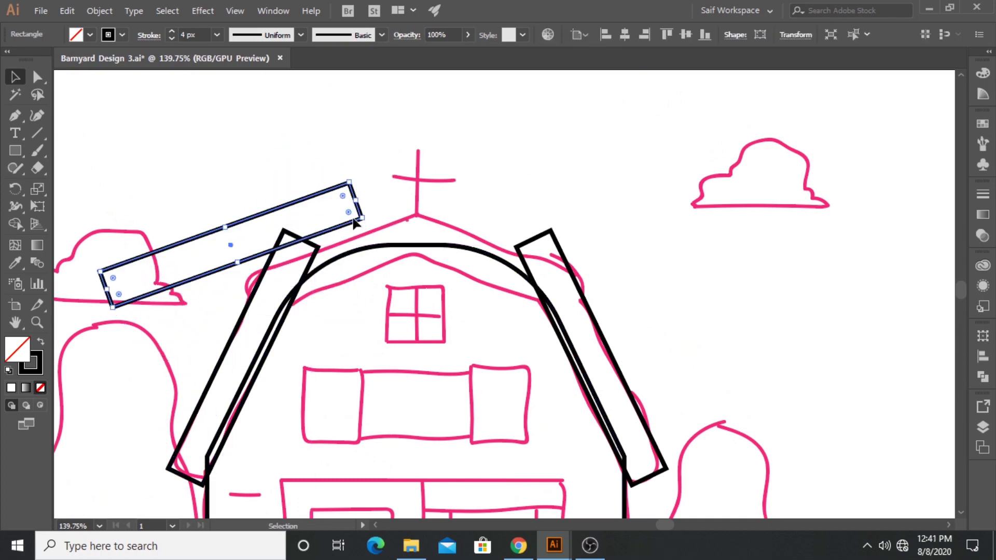
mouse_move(303, 203)
left_mouse_down()
mouse_move(408, 220)
mouse_move(439, 210)
left_mouse_up()
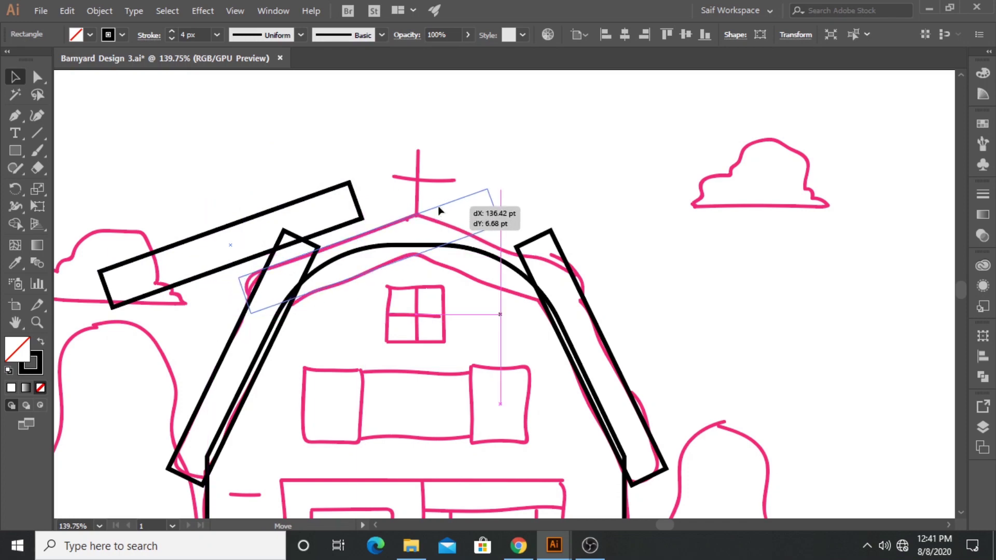
left_click_drag(440, 210, 440, 210)
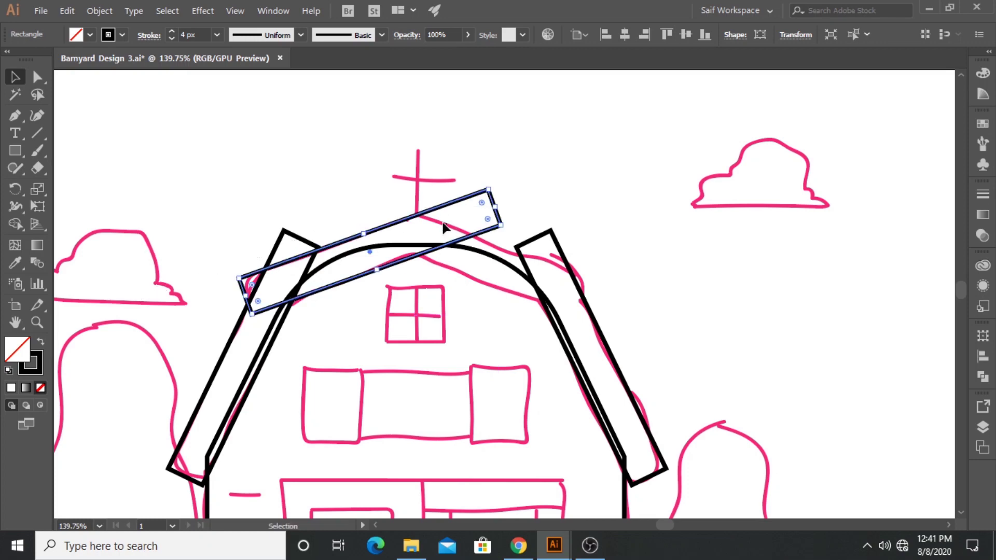
Step: Reflect a vertical copy of that bar and move it over the right side of the peak
right_click(394, 223)
mouse_move(440, 432)
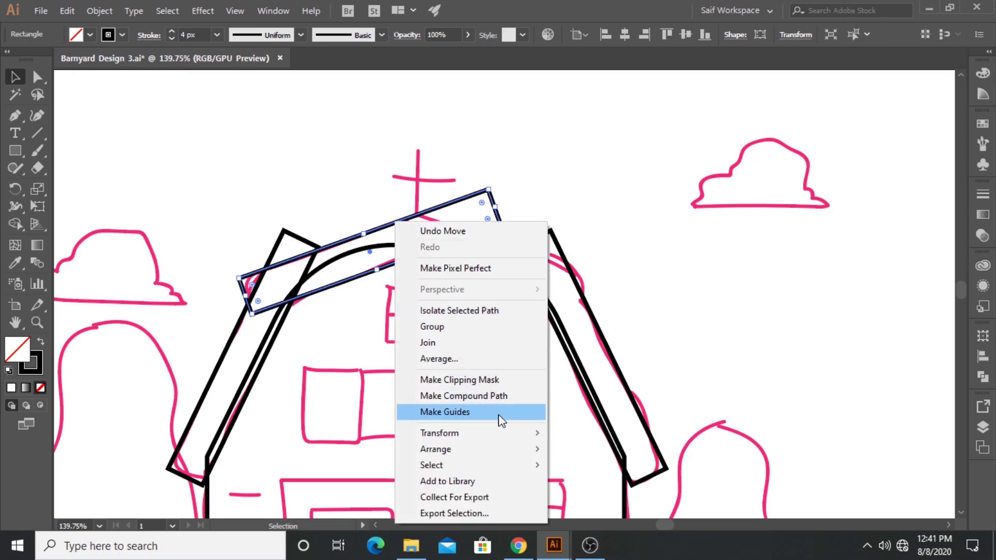
left_click(586, 359)
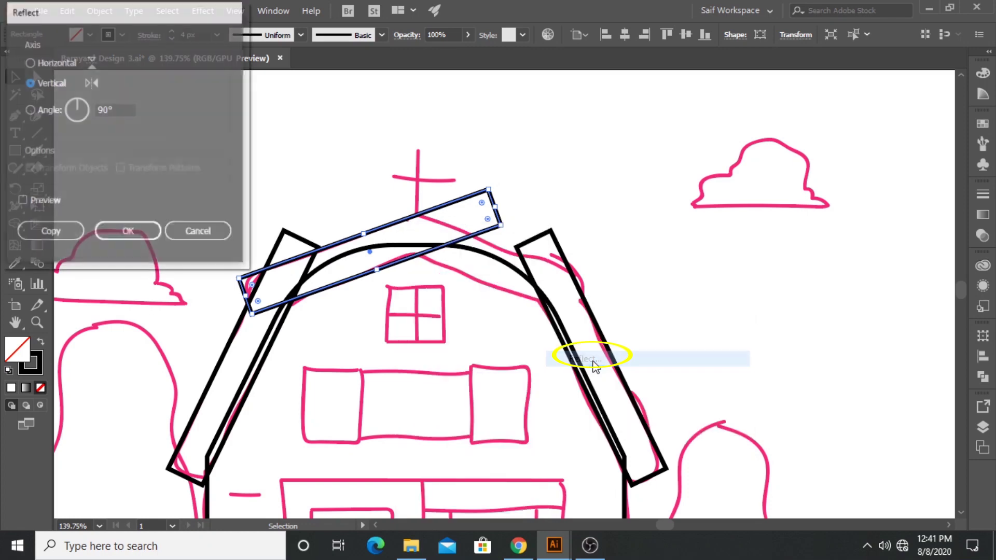
left_click(60, 232)
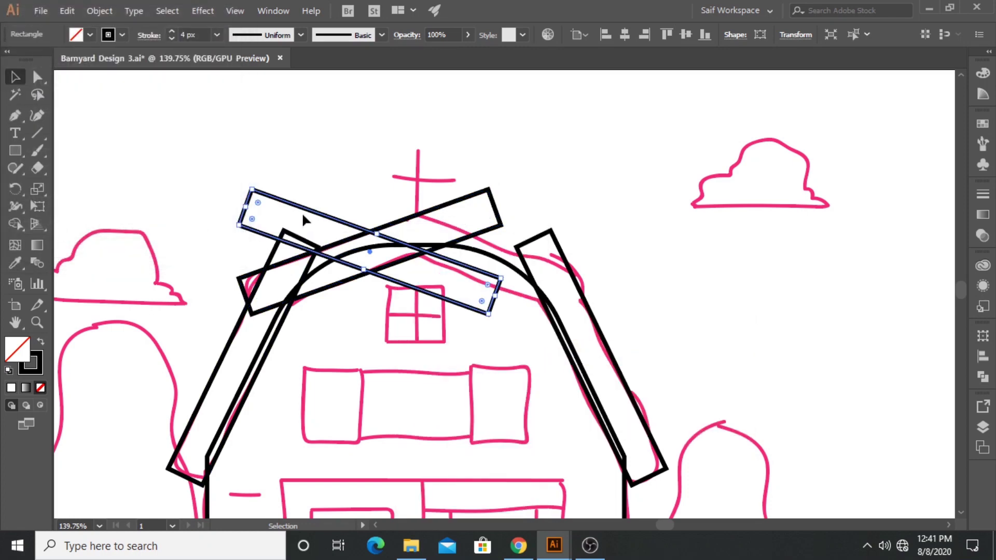
mouse_move(309, 215)
left_mouse_down()
mouse_move(404, 216)
mouse_move(398, 237)
mouse_move(397, 227)
left_mouse_up()
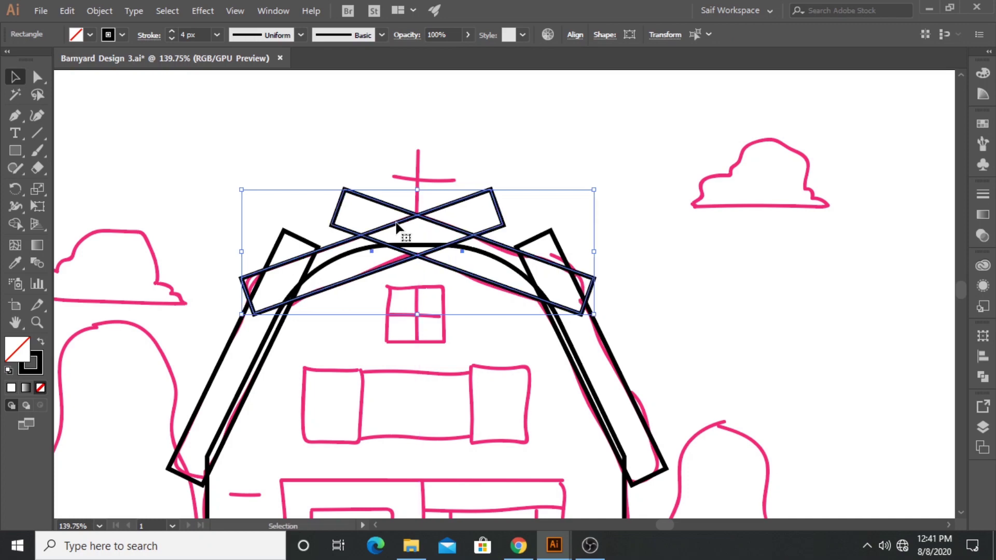
Step: Select all the roof bar pieces, leaving the inner arch out of the selection
left_click(215, 188)
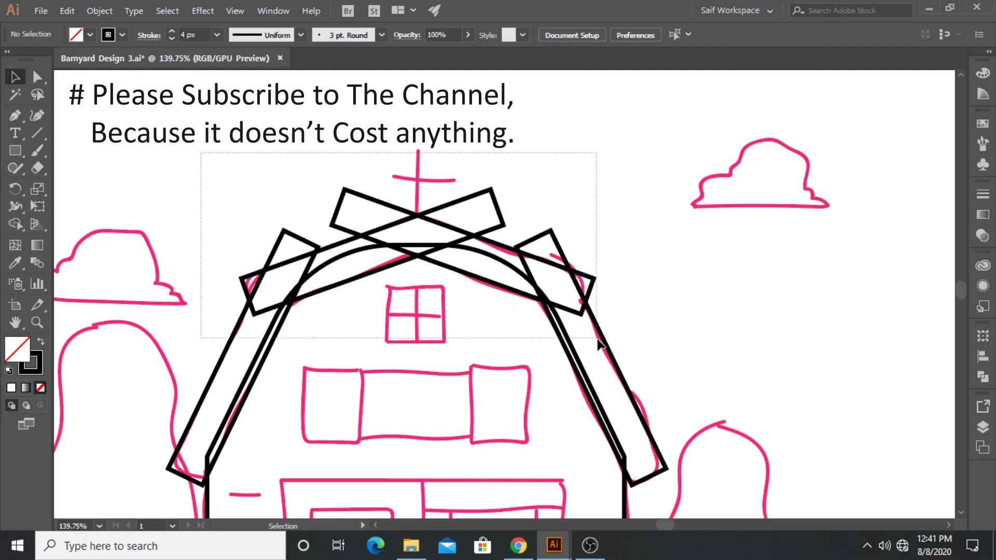
left_click_drag(335, 205, 597, 344)
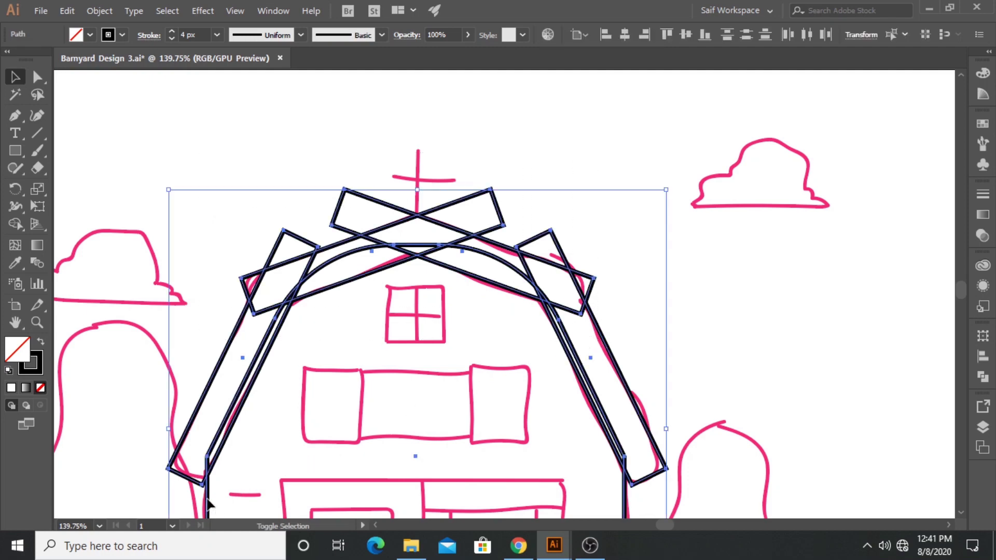
left_click(208, 503, "shift")
left_click(15, 223)
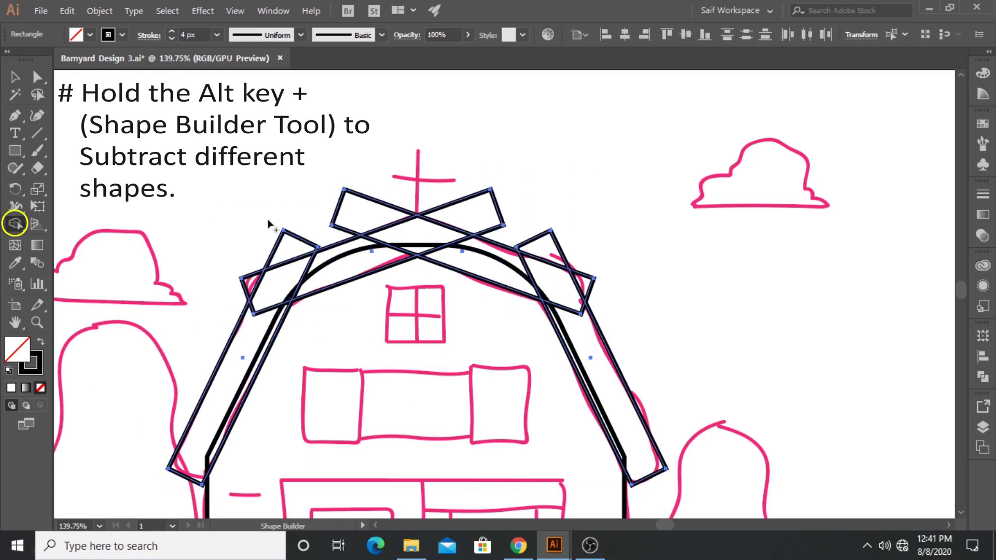
Step: With Shape Builder, delete the stray triangles and arms and merge the peak and roof arms
left_click(286, 249, "alt")
left_click(356, 211, "alt")
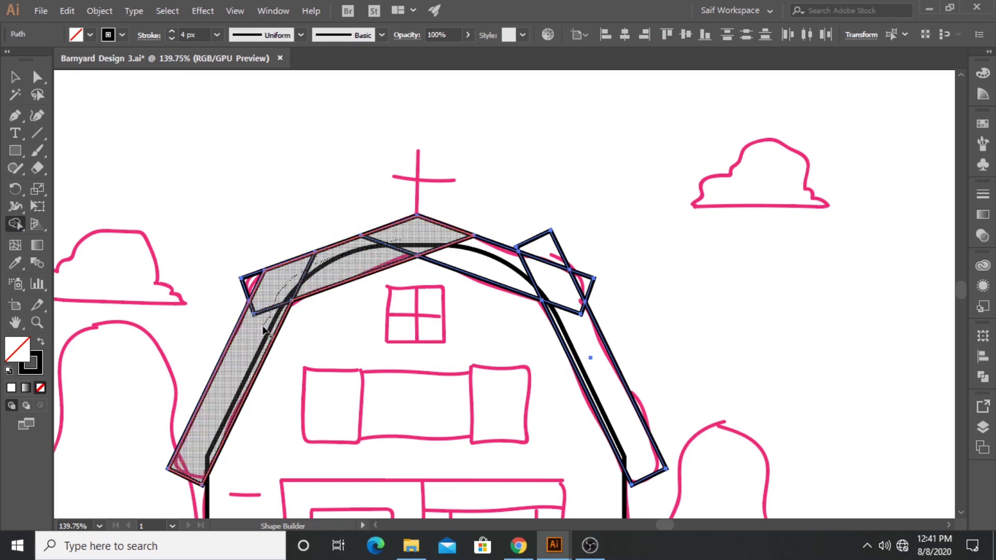
mouse_move(429, 223)
left_mouse_down()
mouse_move(255, 285)
mouse_move(529, 265)
mouse_move(583, 287)
left_mouse_up()
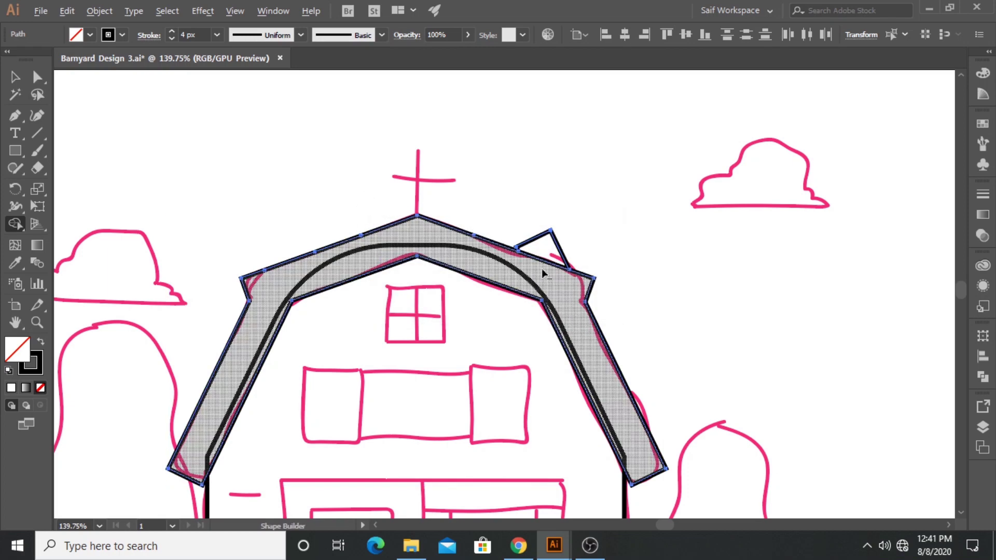
left_click(546, 250, "alt")
Step: Round the left and right roof side bends to 23.6 pt
left_click(37, 77)
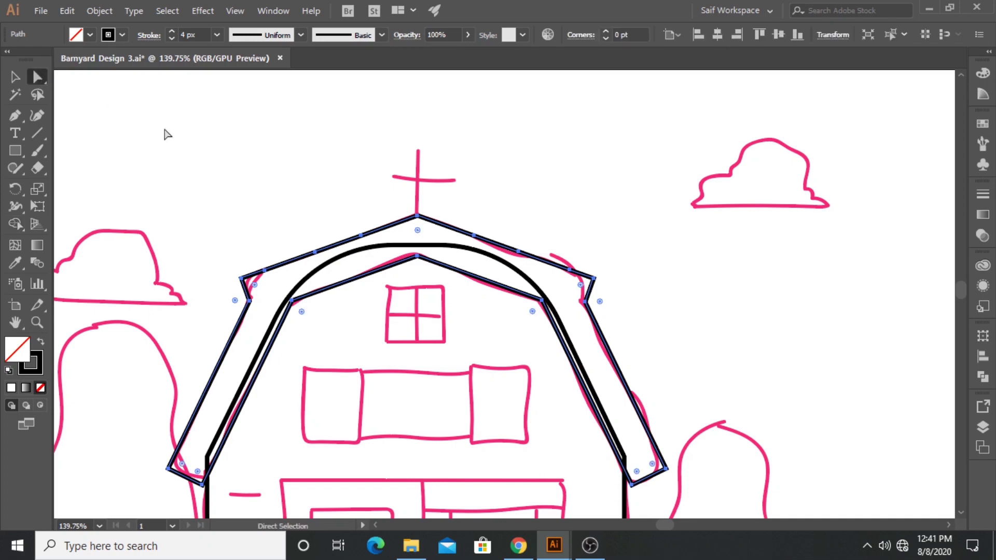
left_click(224, 238)
left_click_drag(249, 292, 250, 293)
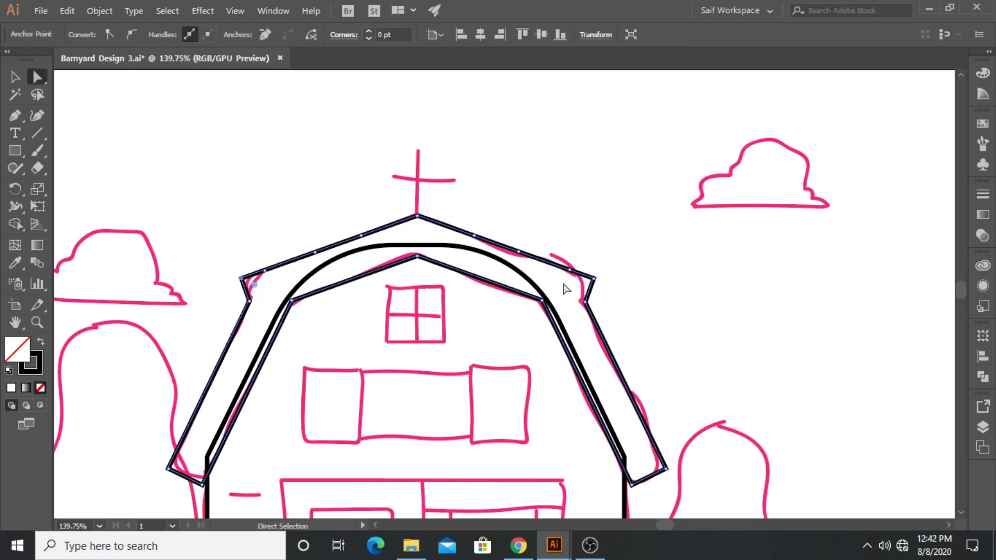
left_click(594, 279, "shift")
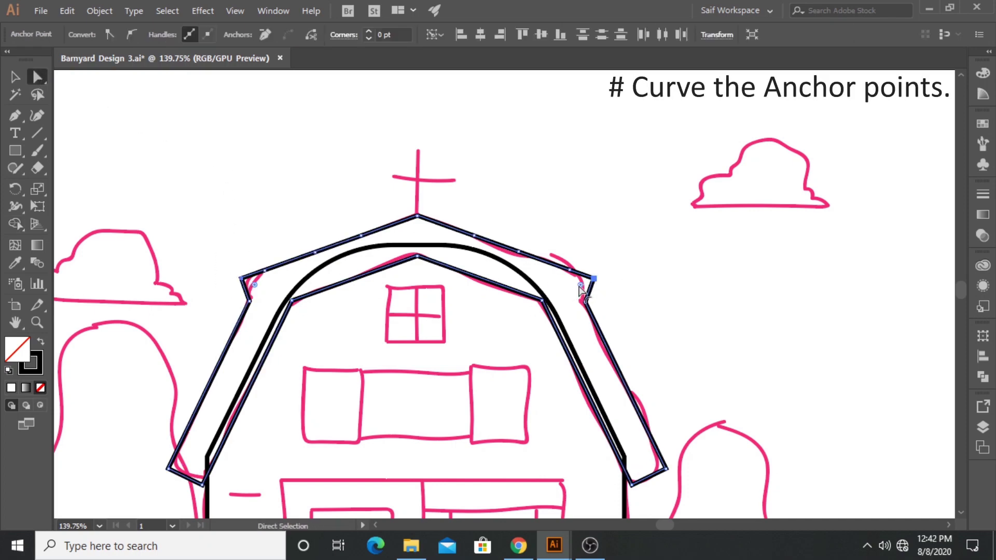
left_click_drag(579, 286, 574, 297)
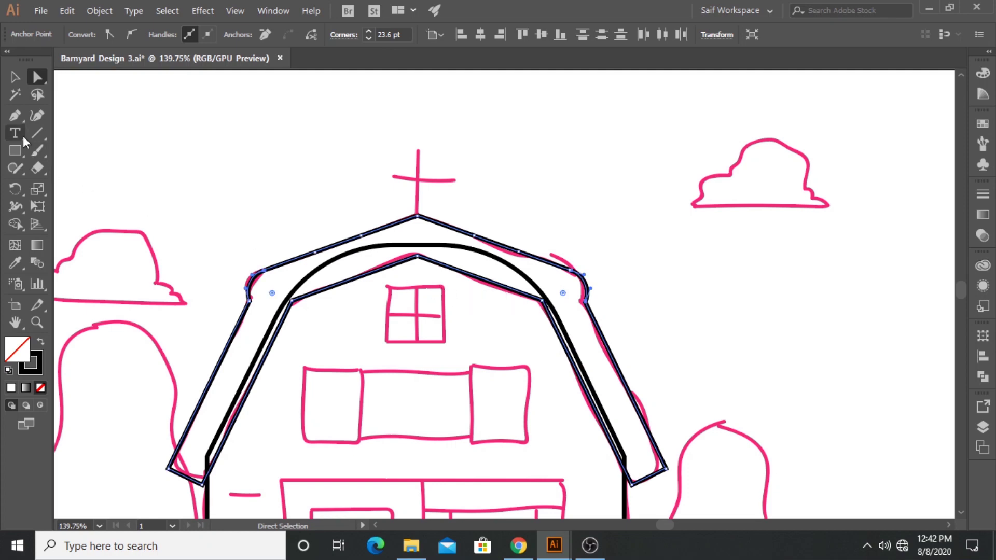
key("v")
left_click(123, 243)
Step: Zoom into the doors, draw the outer frame around both doors and a top rail
left_click(38, 321)
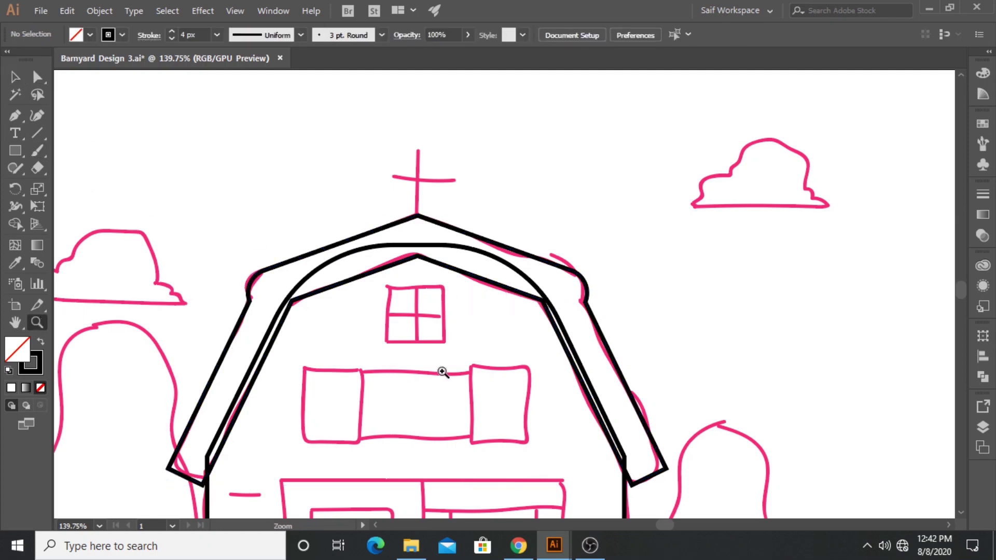
mouse_move(440, 371)
left_mouse_down()
mouse_move(348, 304)
mouse_move(460, 305)
left_mouse_up()
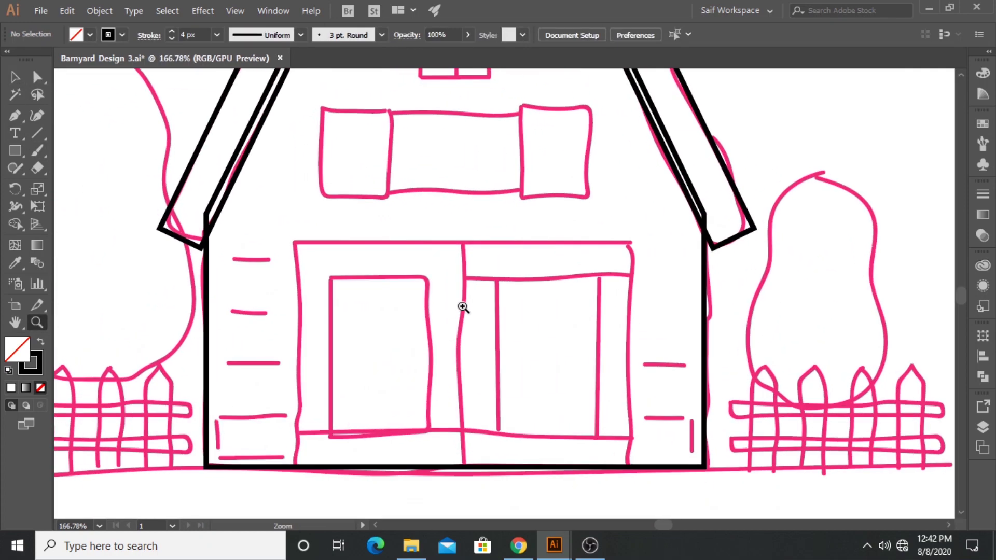
left_click(15, 150)
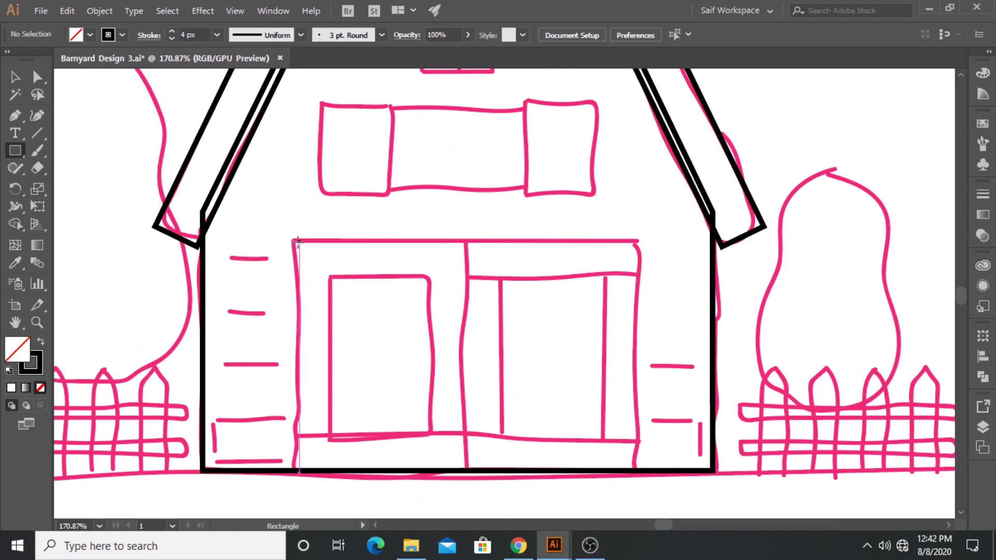
left_click_drag(290, 239, 637, 471)
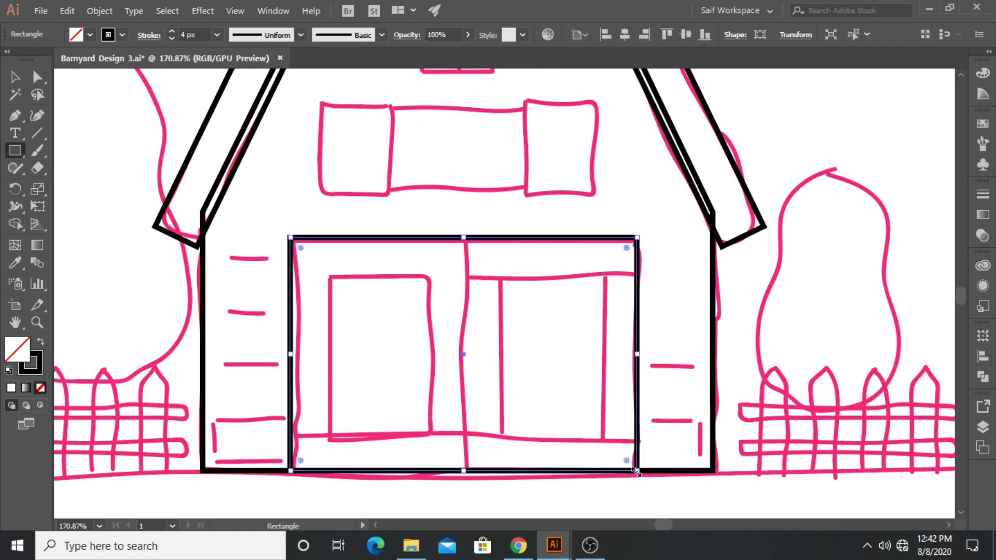
left_click_drag(290, 279, 464, 238)
Step: Copy the rail to make top and bottom rails on both doors and adjust their heights
key("v")
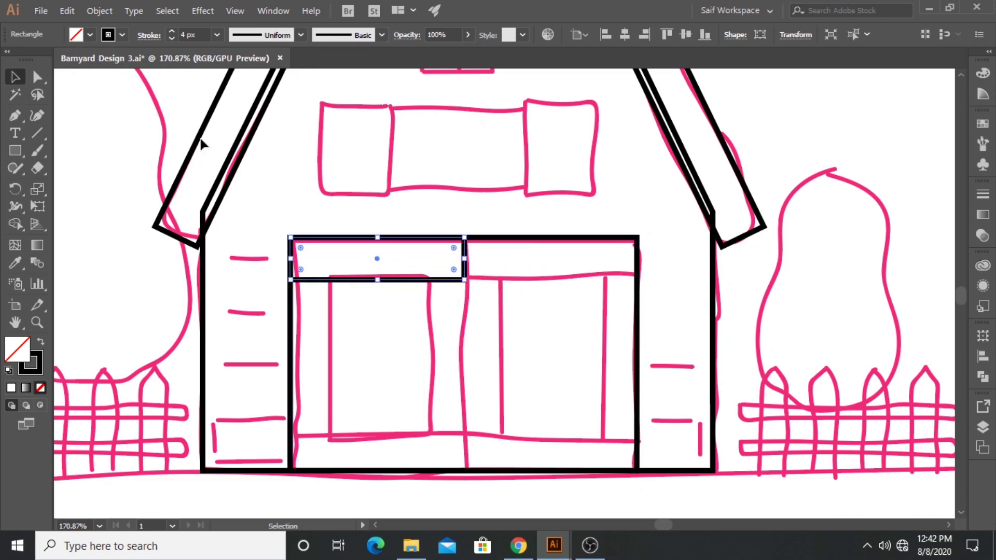
left_click(207, 150)
mouse_move(321, 284)
left_mouse_down()
mouse_move(495, 280)
mouse_move(558, 461)
left_mouse_up()
left_click(447, 283, "shift")
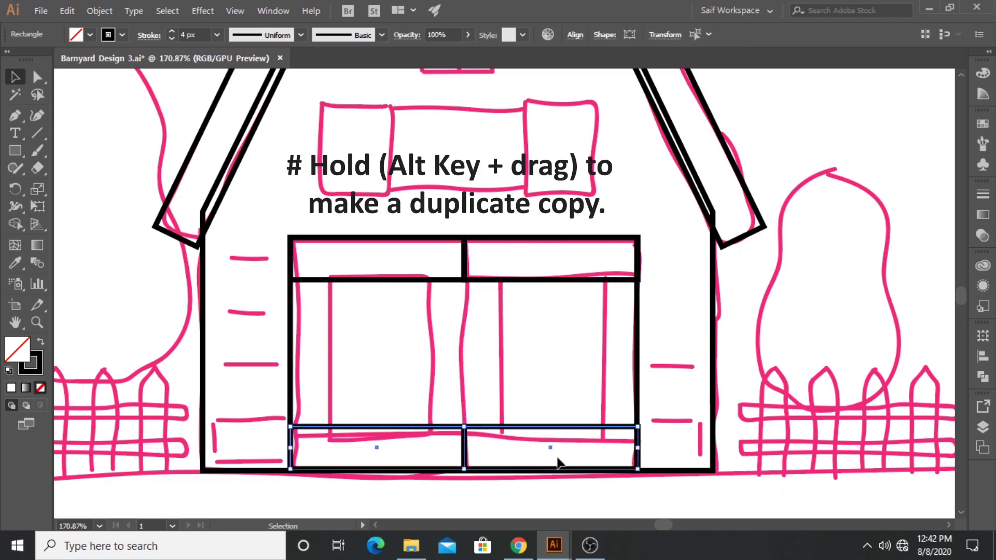
left_click(780, 133)
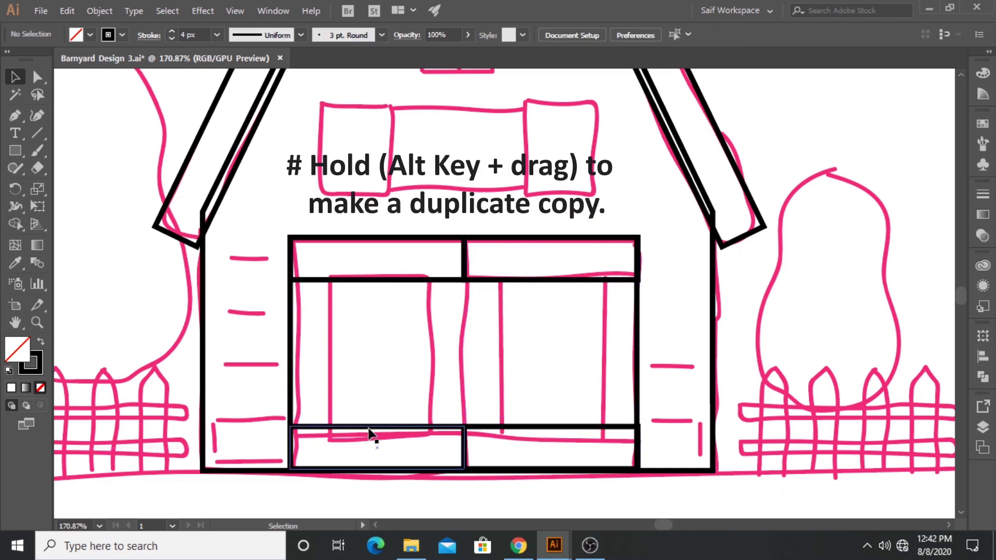
left_click(369, 433)
left_click(527, 433, "shift")
left_click_drag(464, 427, 466, 432)
left_click(431, 280)
left_click(522, 279, "shift")
left_click_drag(464, 280, 465, 275)
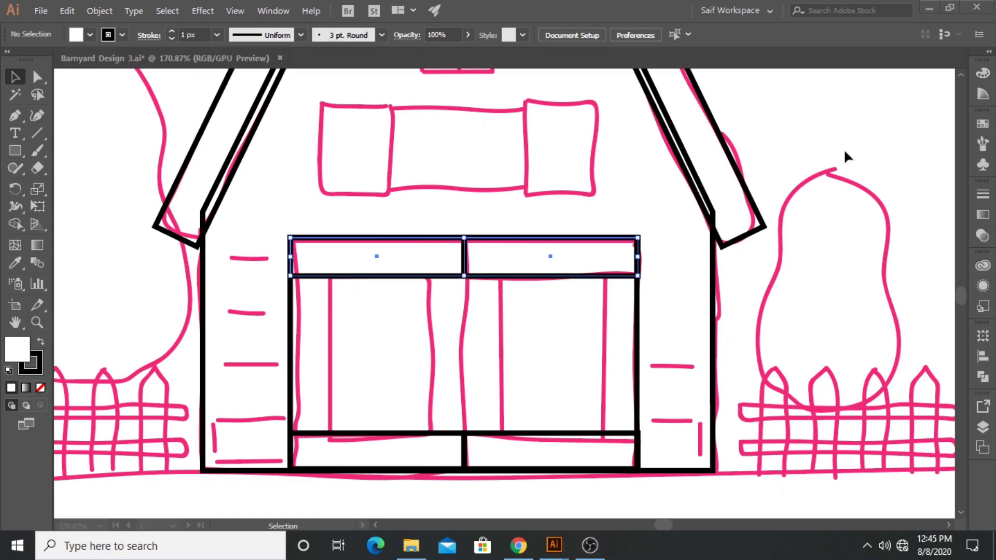
left_click(626, 215)
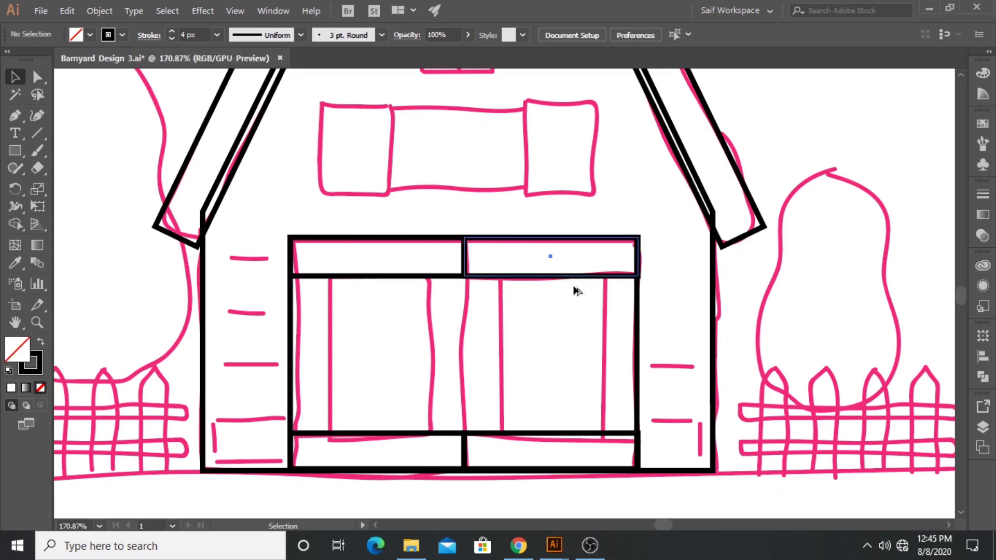
Step: Make a narrow upright post at the right door's edge, fitted between the rails
left_click_drag(585, 275, 648, 372)
left_click_drag(705, 332, 653, 436)
left_click_drag(602, 286, 603, 292)
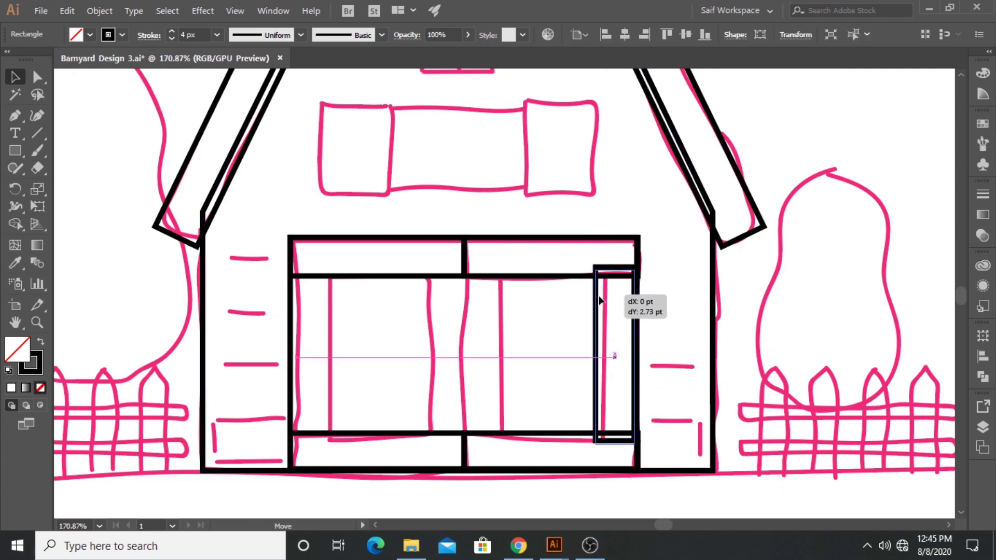
left_click_drag(596, 359, 602, 359)
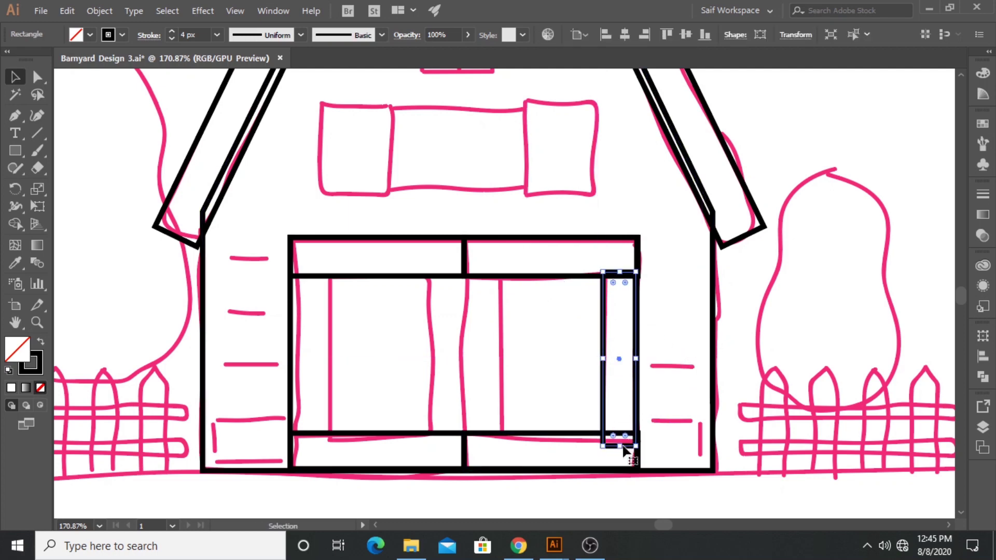
left_click_drag(622, 445, 621, 433)
left_click(673, 317)
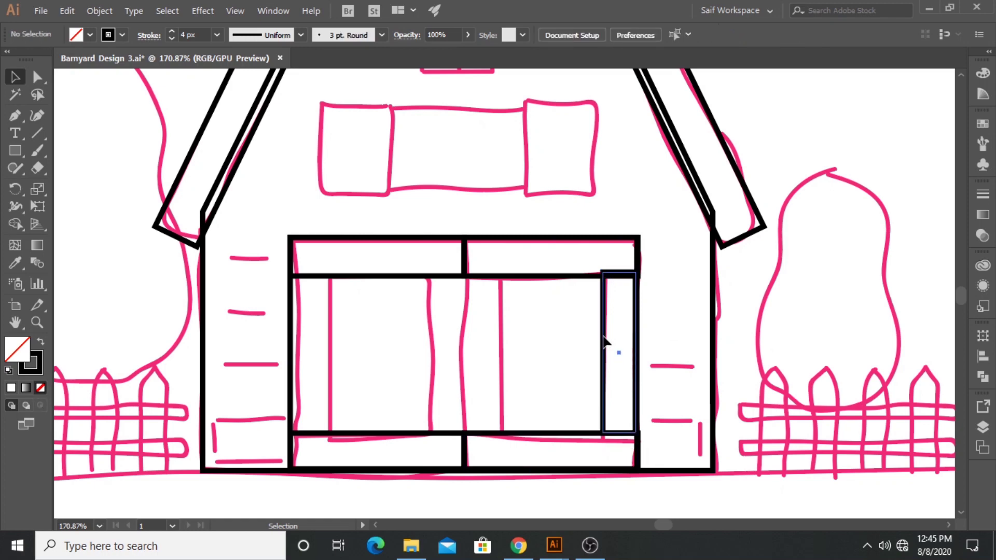
Step: Copy the upright post to the right door's left edge, then both posts over the left door
left_click_drag(604, 341, 467, 341)
left_click(603, 340, "shift")
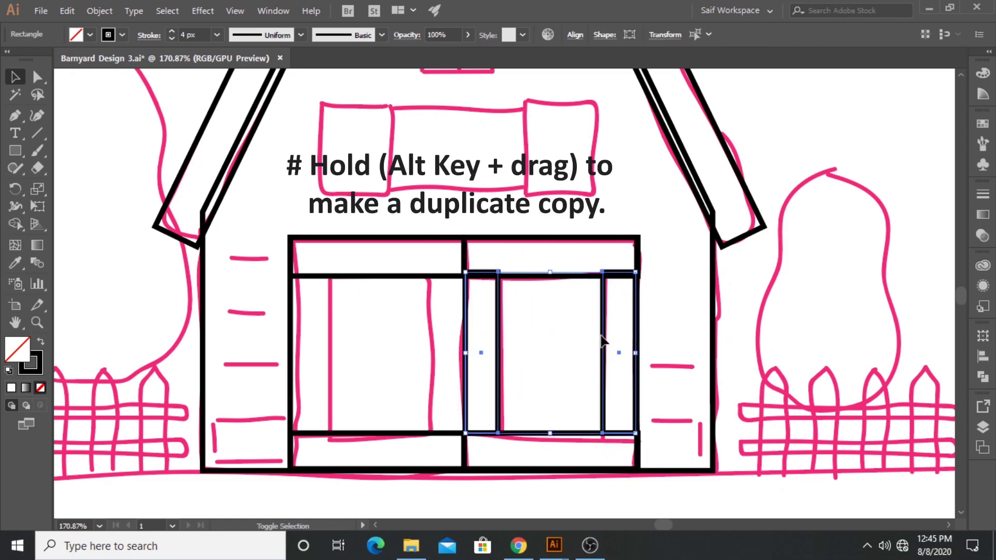
left_click_drag(603, 341, 427, 339)
left_click(670, 272)
Step: Outline the middle panel, the left window box with a copy on the right, and the attic window
scroll(329, 225, "up", 3)
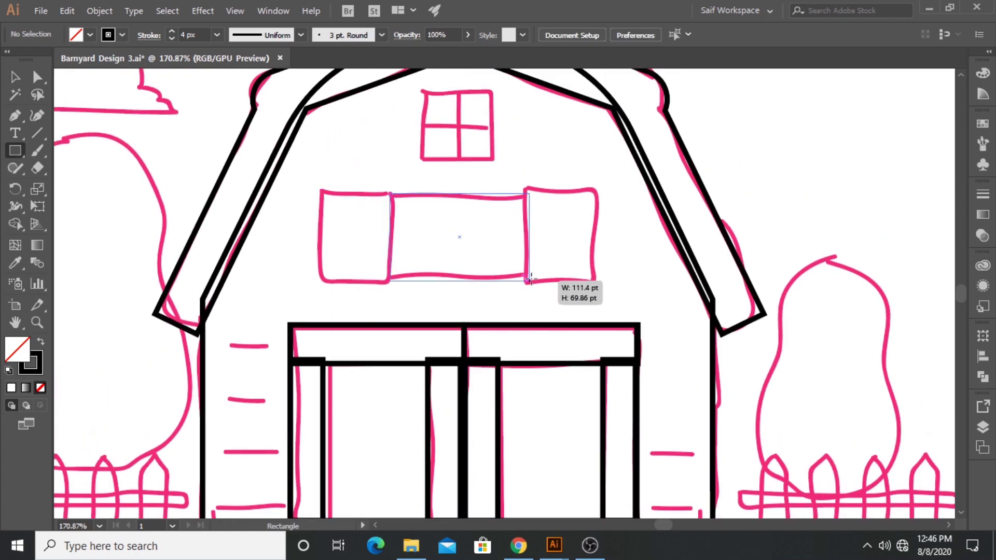
left_click_drag(409, 211, 527, 279)
left_click_drag(318, 187, 391, 284)
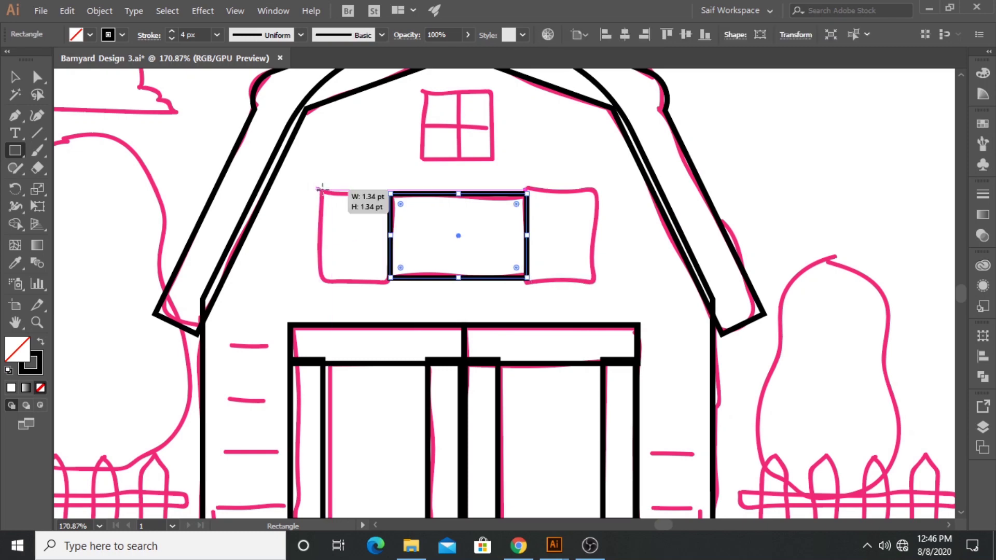
key("v")
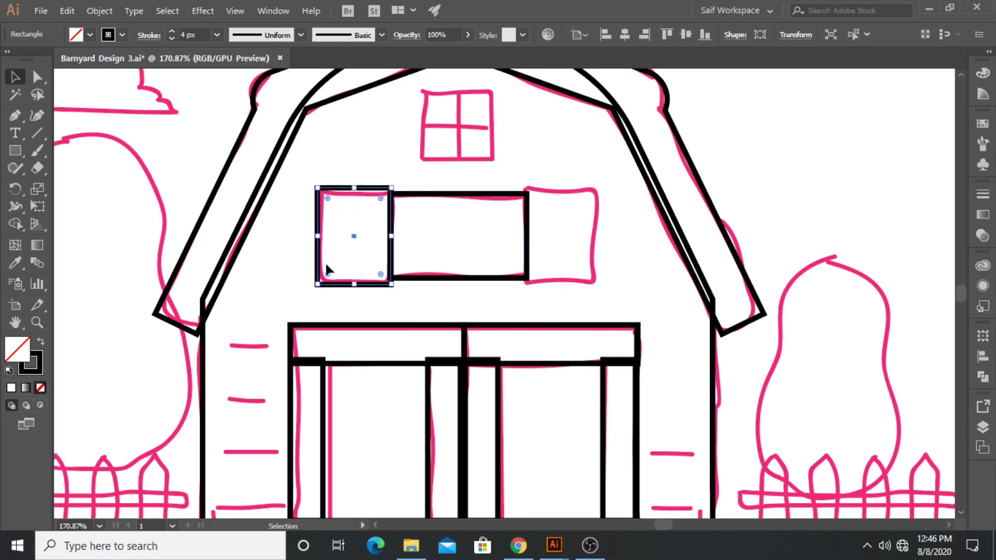
left_click_drag(319, 270, 528, 270)
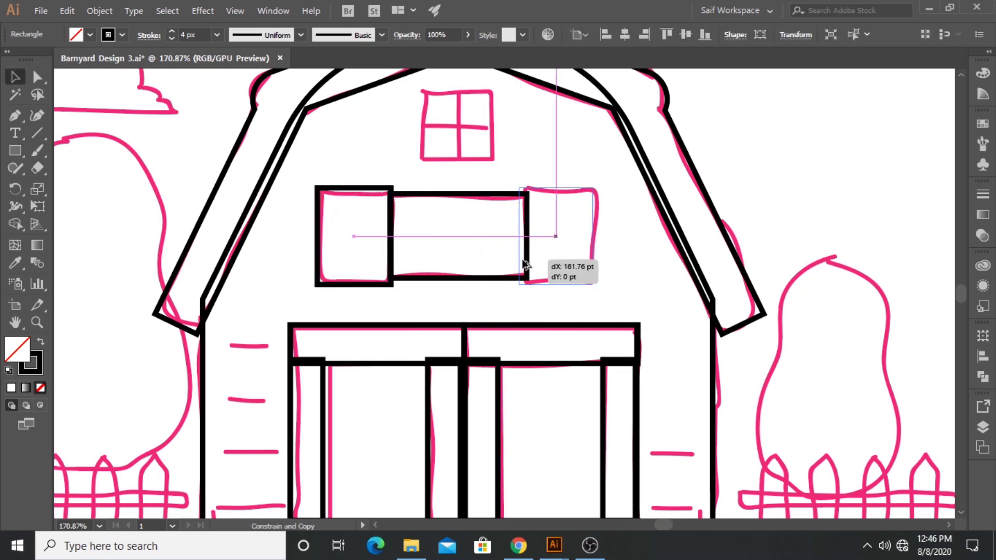
scroll(387, 236, "up", 3)
left_click(388, 236)
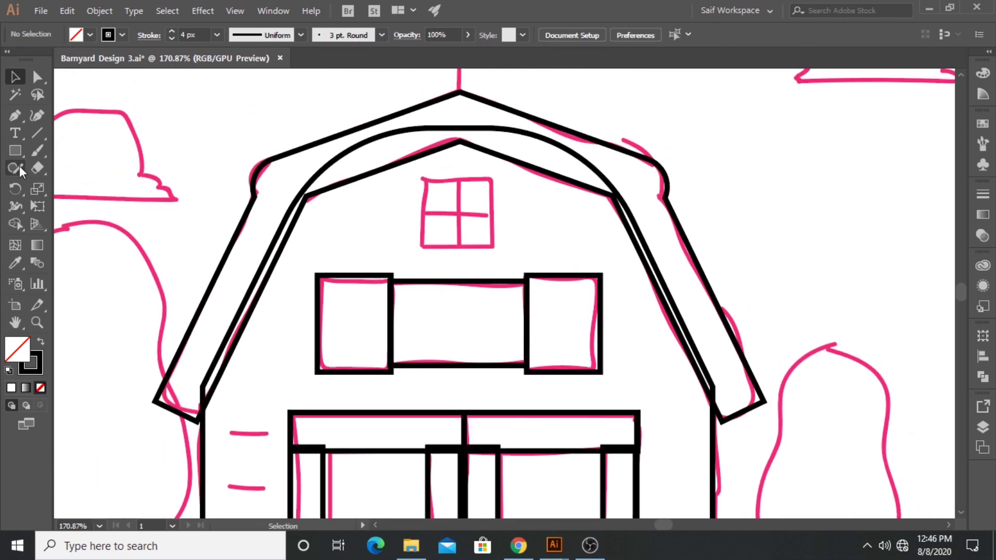
left_click_drag(417, 180, 493, 247)
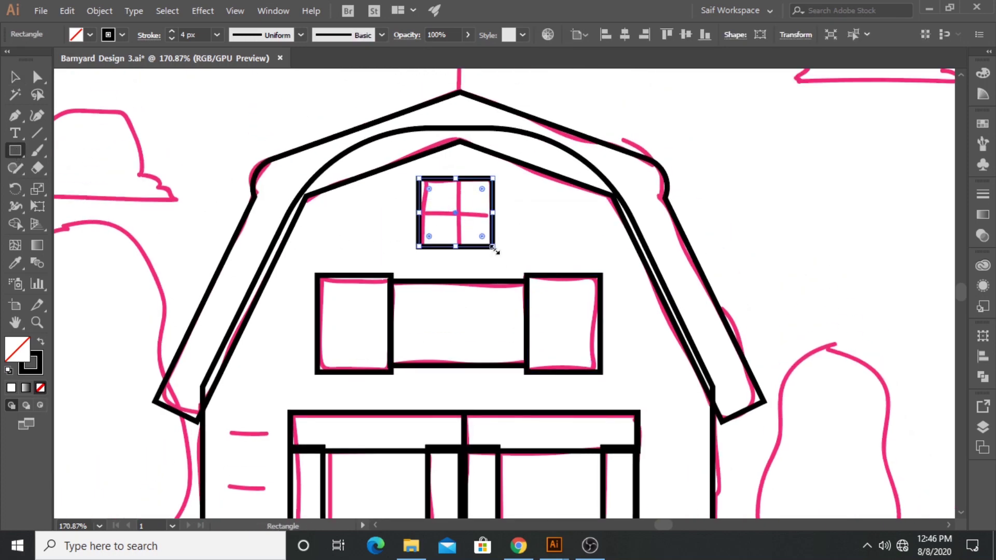
Step: Zoom in and draw the frame bars inside the left window
left_click(37, 322)
left_click_drag(536, 362, 627, 242)
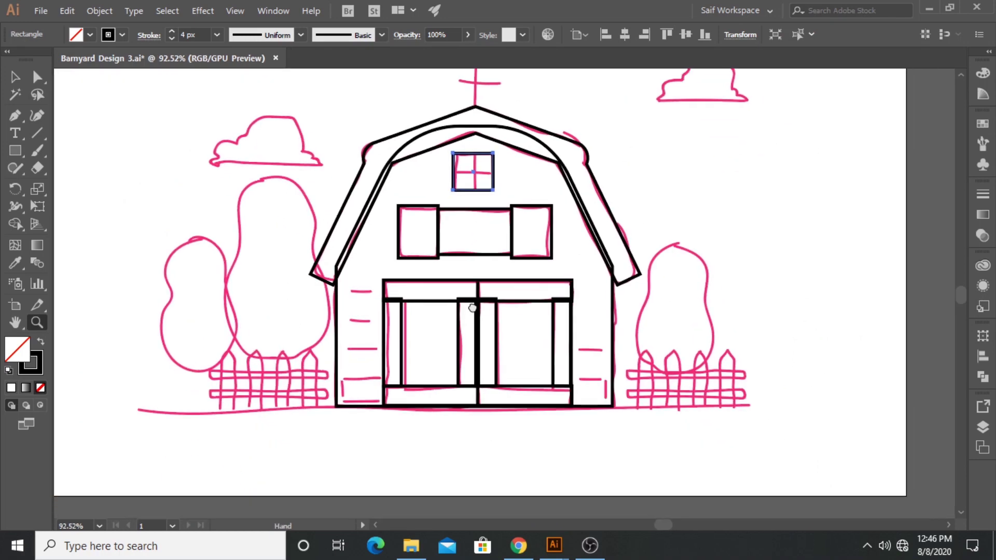
left_click(15, 150)
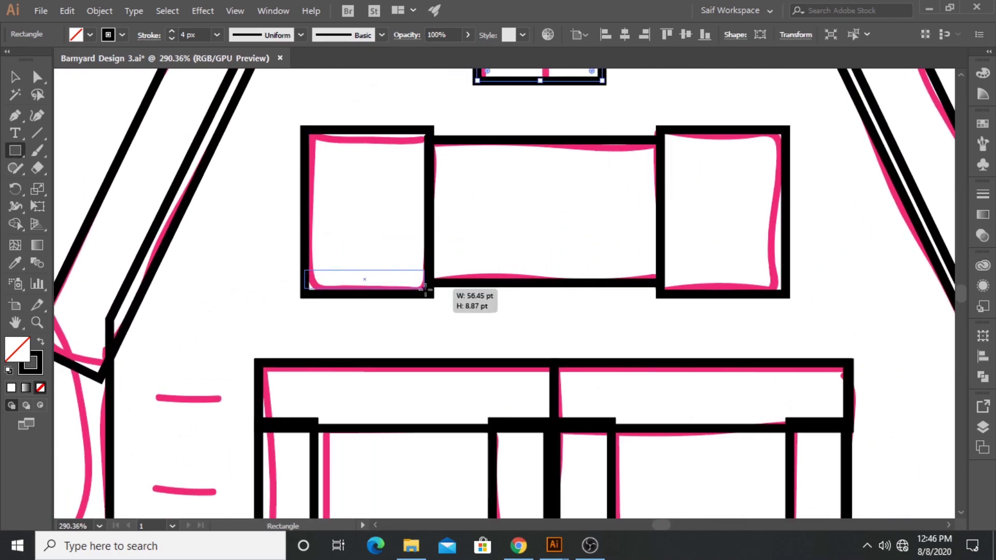
mouse_move(425, 288)
left_mouse_down()
mouse_move(378, 135)
mouse_move(377, 241)
mouse_move(325, 235)
left_mouse_up()
key("v")
left_click(373, 223)
left_click_drag(326, 235, 428, 232)
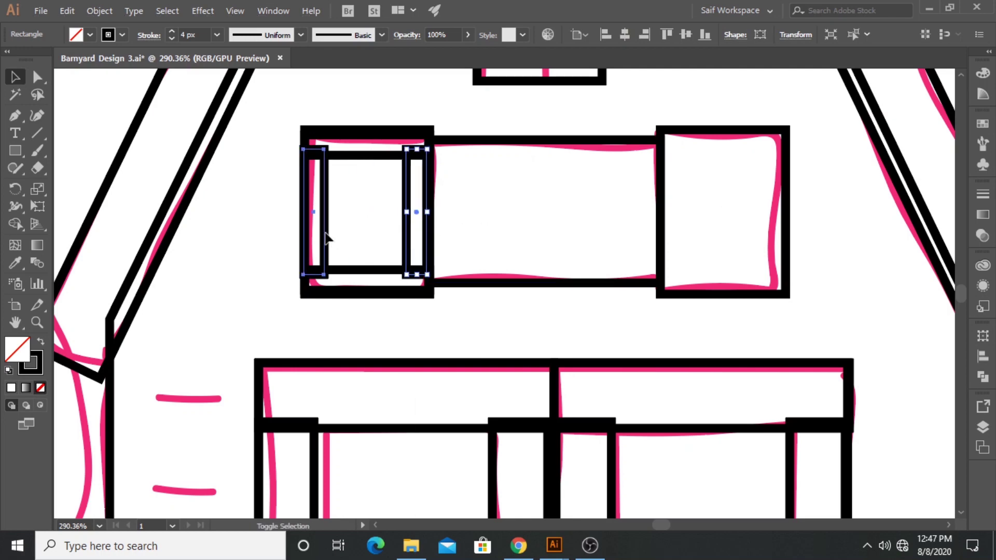
Step: Copy the left window's frame bars into the right window
left_click(371, 155, "shift")
left_click(372, 272, "shift")
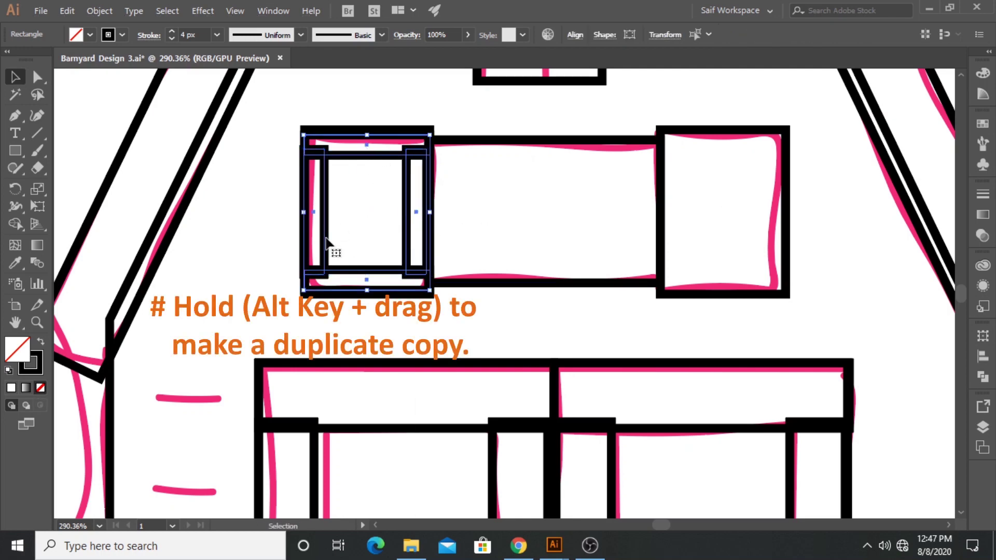
left_click_drag(327, 241, 682, 237)
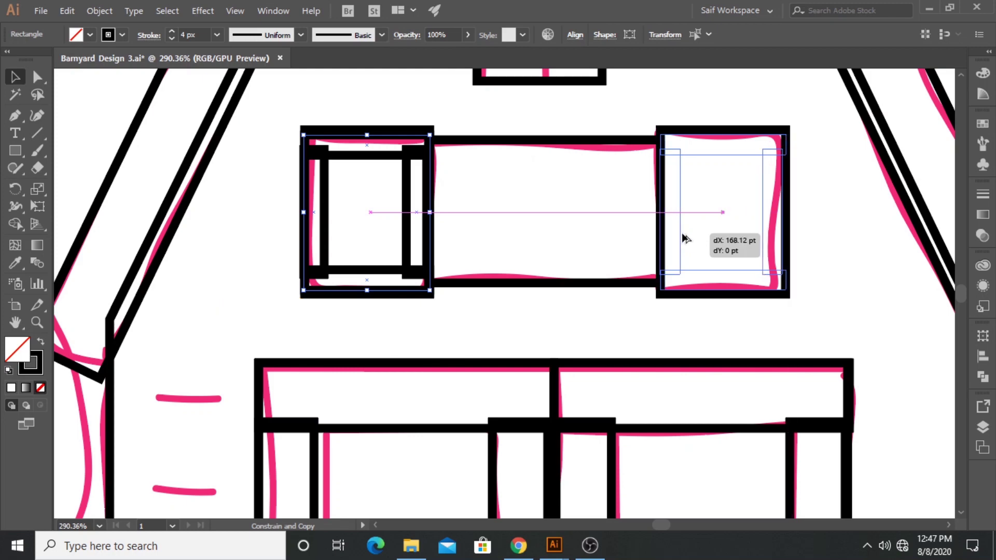
left_click_drag(686, 239, 687, 239)
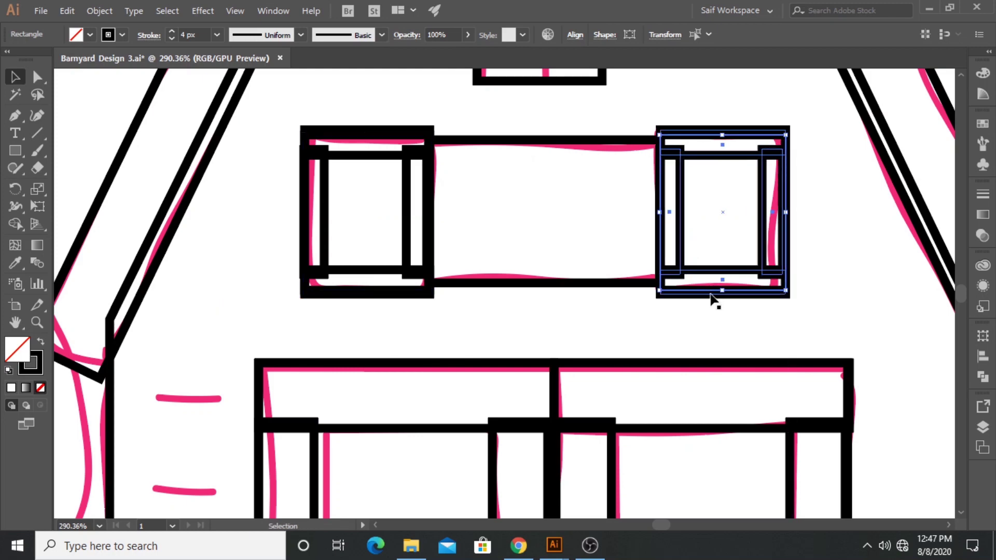
left_click(857, 213)
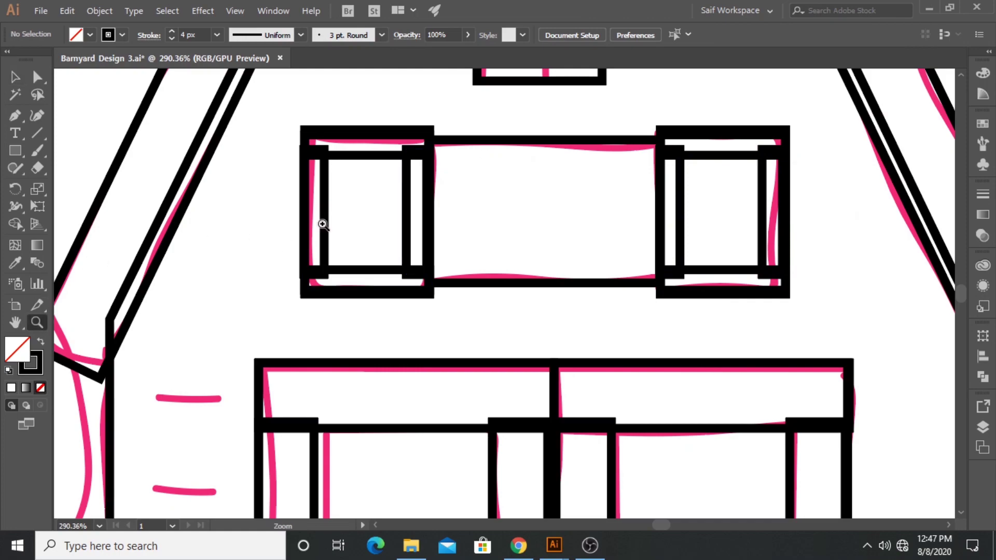
Step: Trace the upper-left cloud with the Pen tool: a straight base and curved bumps over the top
scroll(564, 202, "down", 2)
scroll(519, 207, "down", 2)
scroll(433, 217, "down", 2)
scroll(442, 238, "up", 2)
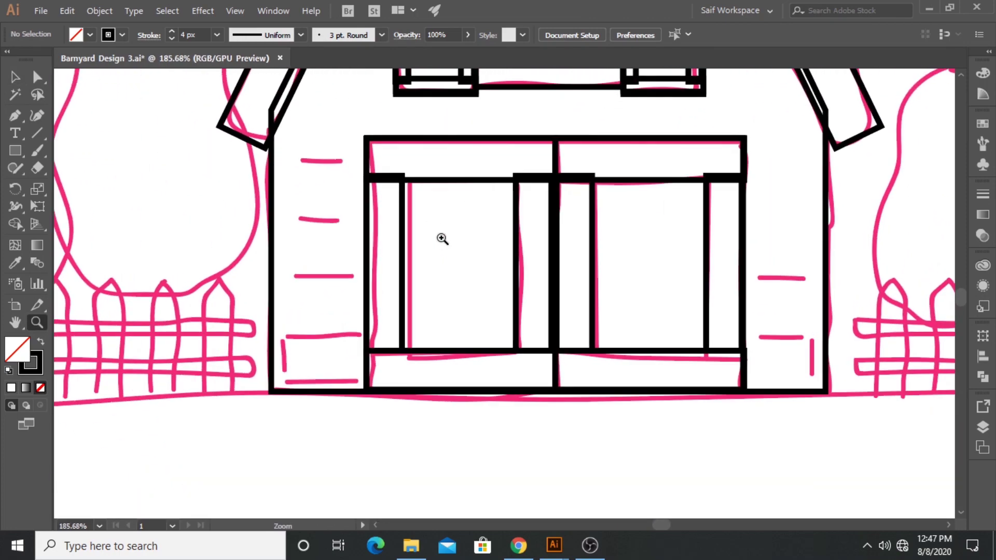
scroll(442, 239, "down", 1)
scroll(516, 244, "down", 1)
left_click_drag(449, 292, 441, 335)
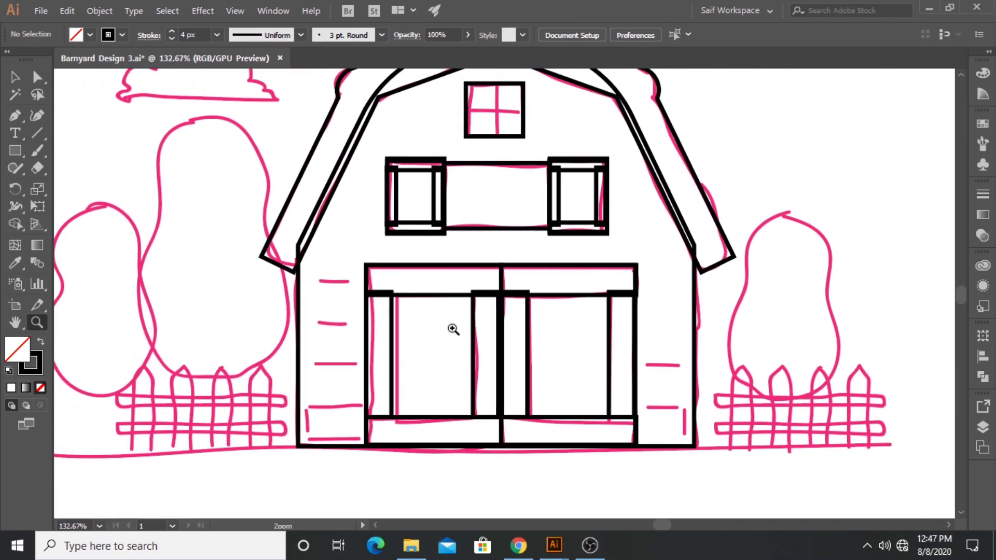
scroll(453, 328, "down", 1)
scroll(467, 229, "up", 1)
scroll(394, 228, "up", 1)
key("p")
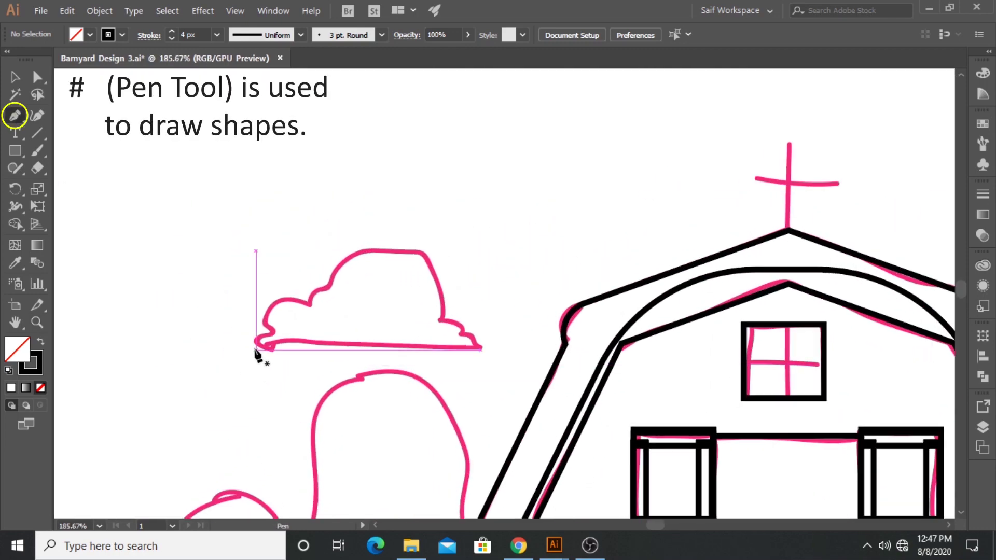
left_click(255, 346)
left_click(479, 346)
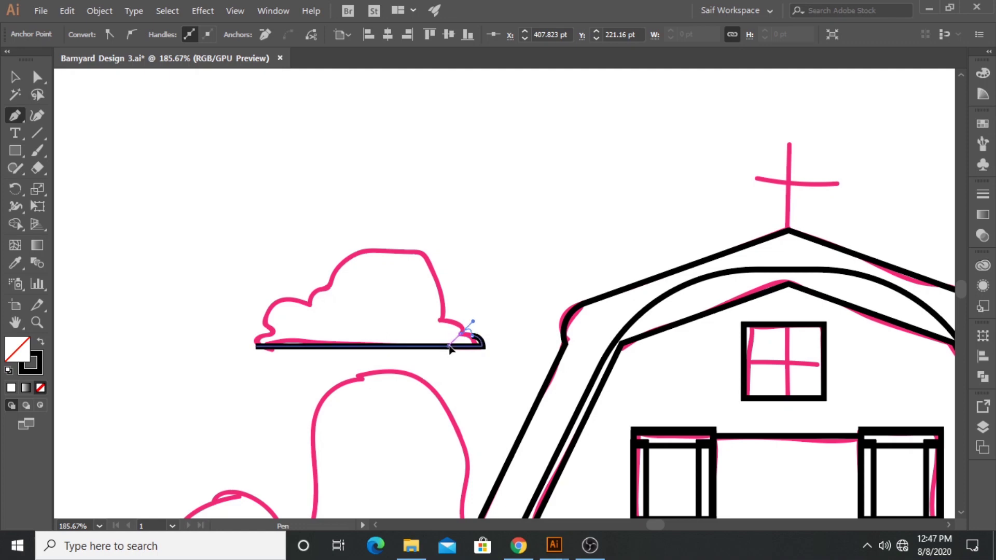
left_click_drag(440, 321, 440, 326)
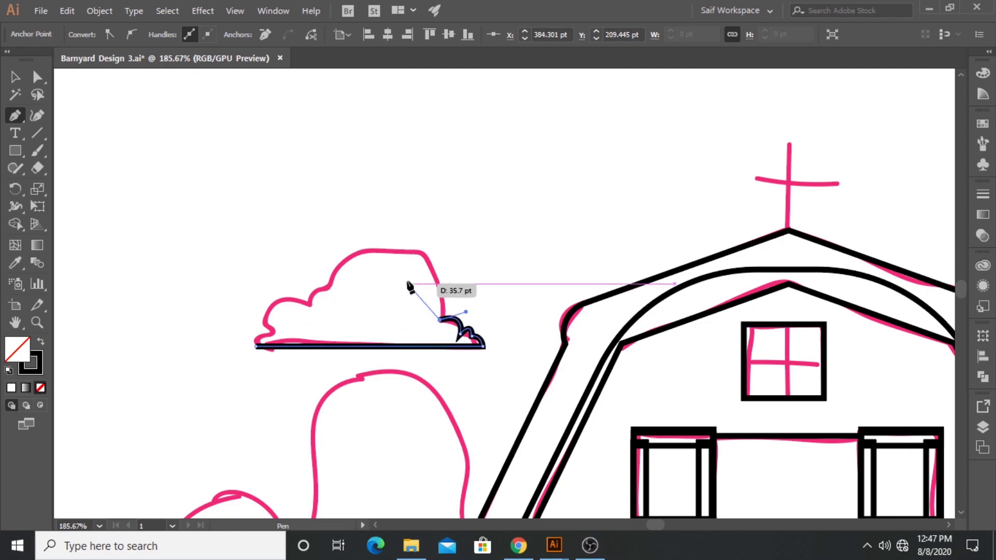
left_click_drag(396, 244, 353, 251)
mouse_move(327, 288)
left_mouse_down()
mouse_move(335, 295)
mouse_move(289, 369)
mouse_move(266, 355)
left_mouse_up()
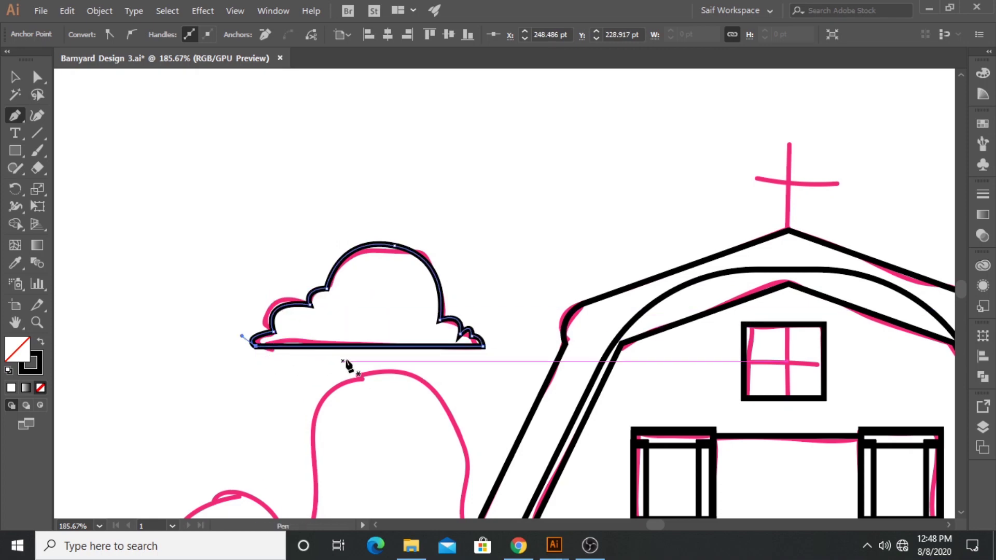
left_click(14, 78)
left_click(247, 157)
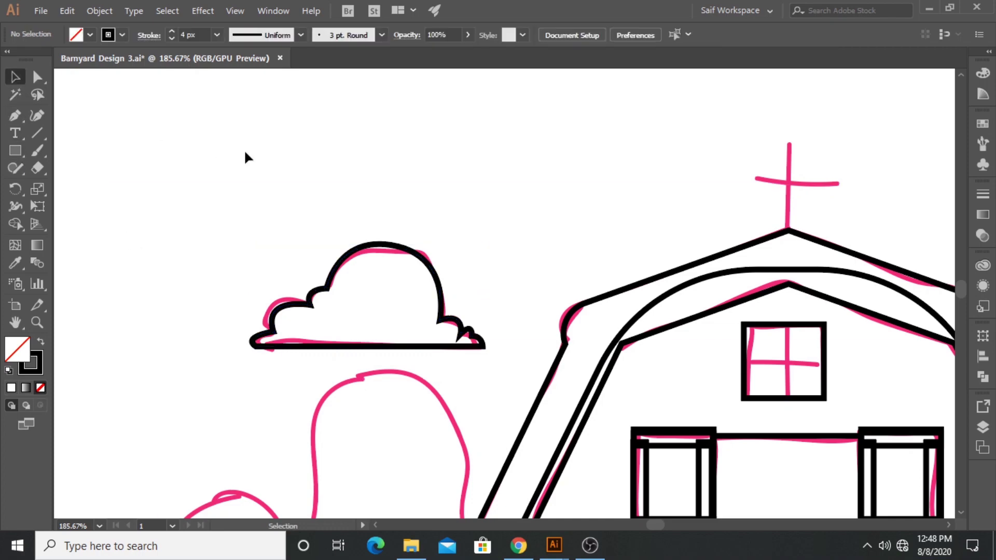
Step: Draw a tall rectangle picket over the left fence sketch and pull its top into a point
left_click(36, 323)
scroll(436, 344, "down", 5)
scroll(471, 300, "up", 5)
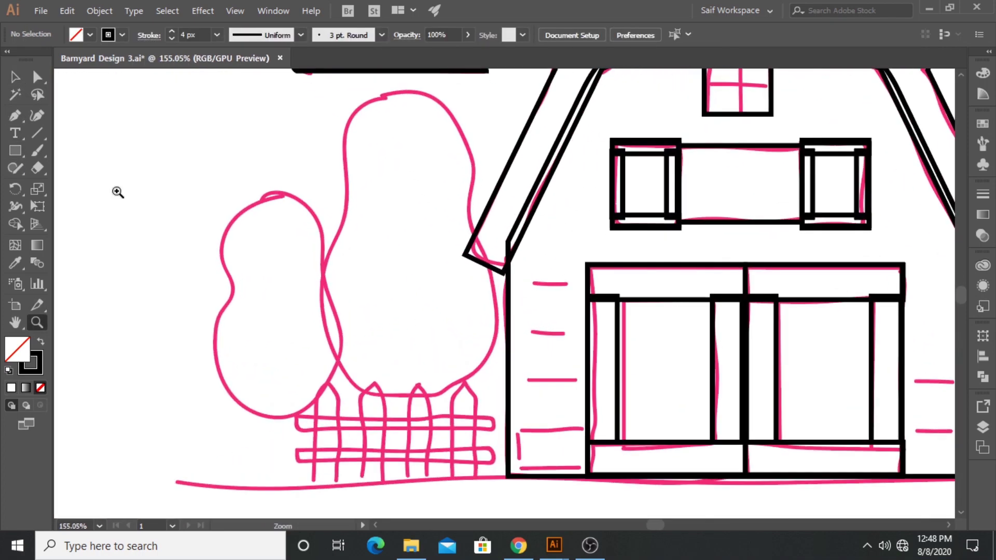
key("m")
left_click_drag(314, 481, 338, 379)
left_click(36, 322)
scroll(102, 169, "up", 5)
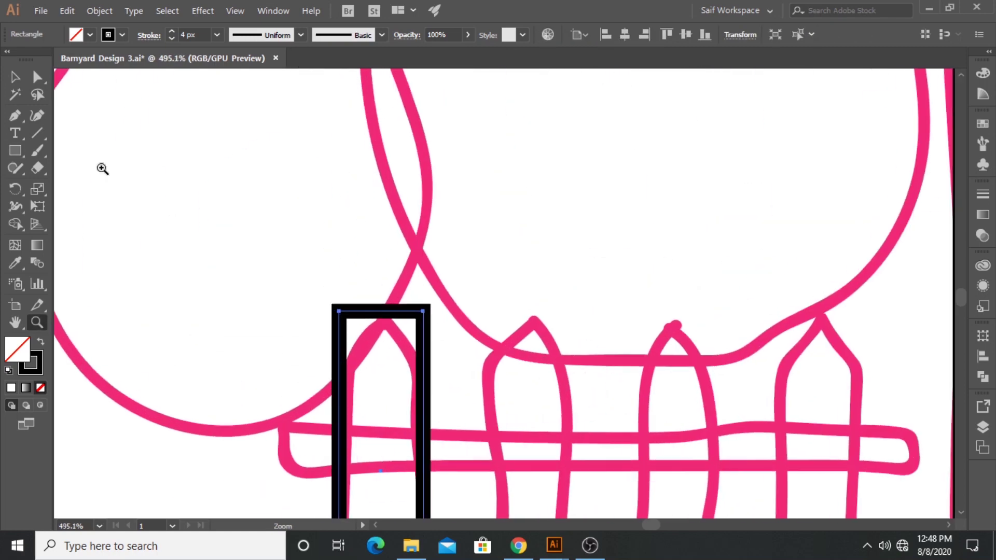
left_click(381, 312)
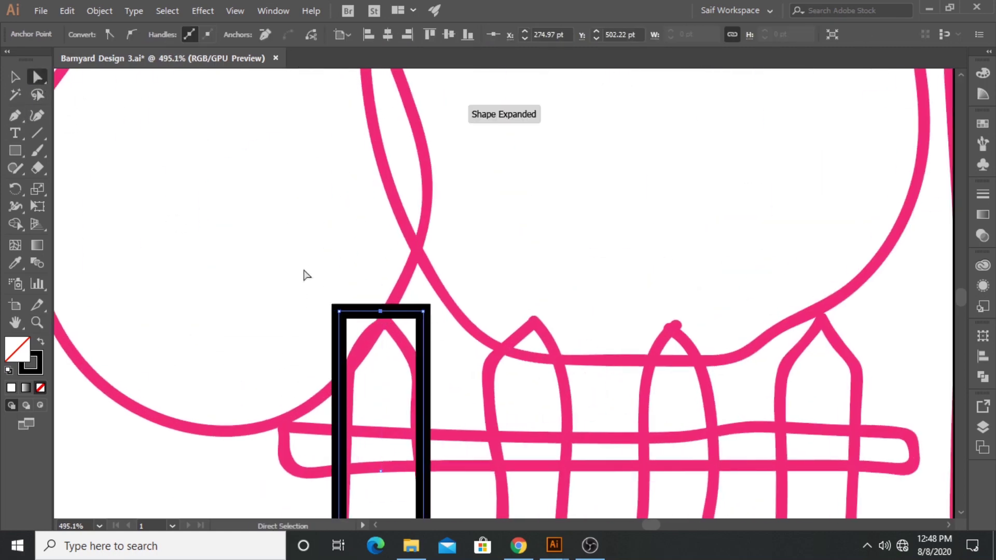
left_click_drag(341, 321, 343, 322)
left_click_drag(423, 311, 423, 369)
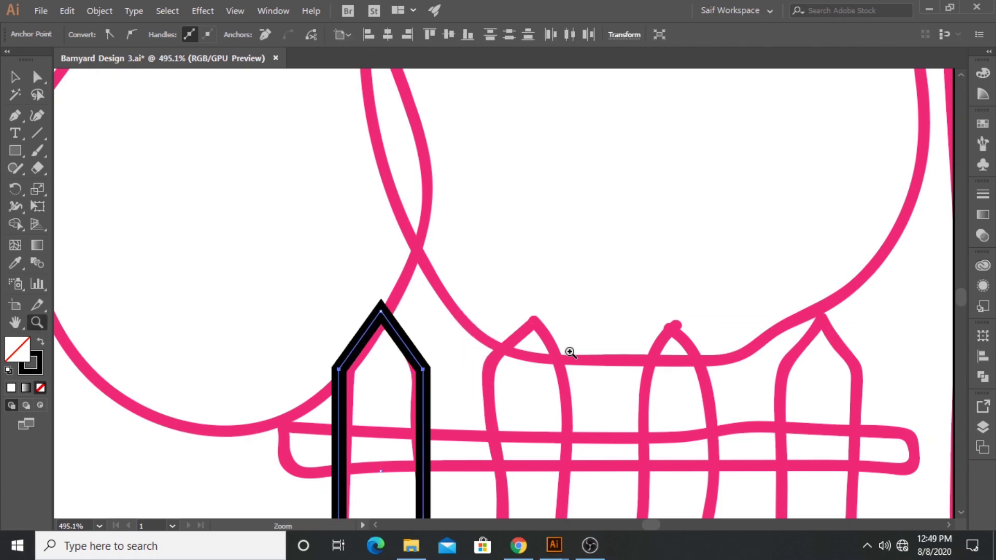
Step: Duplicate the picket to the right, repeating with Ctrl+D to make four pickets
scroll(567, 349, "down", 3)
key("v")
left_click_drag(390, 376, 464, 384)
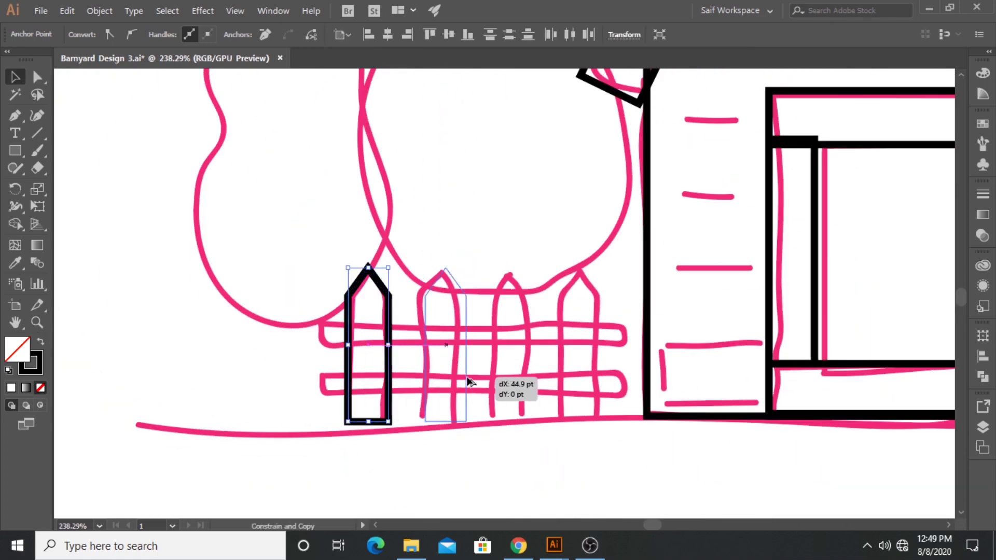
key("ctrl+d")
key("ctrl+d")
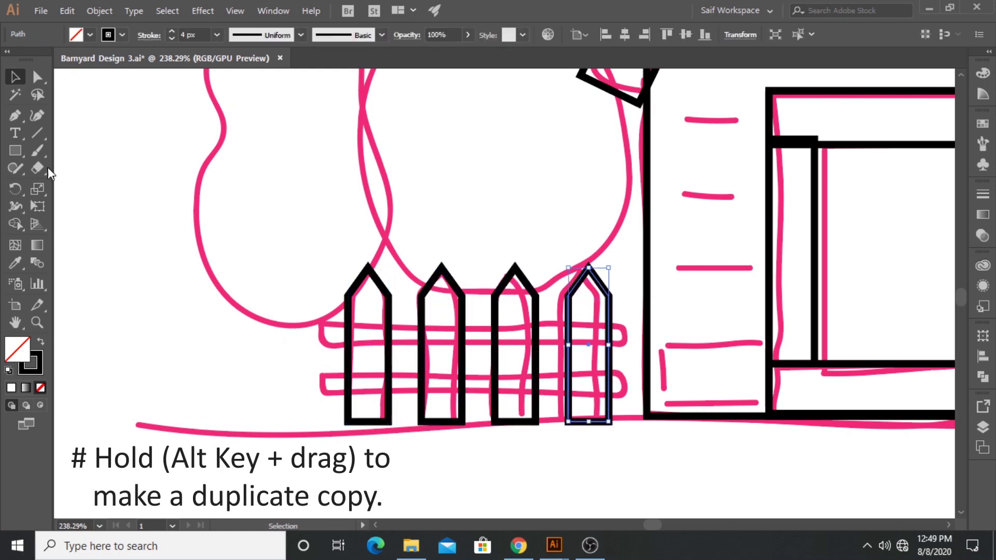
Step: Draw an upper rail across the pickets and copy it downward as the lower rail
left_click(15, 151)
left_click_drag(318, 322, 629, 348)
key("v")
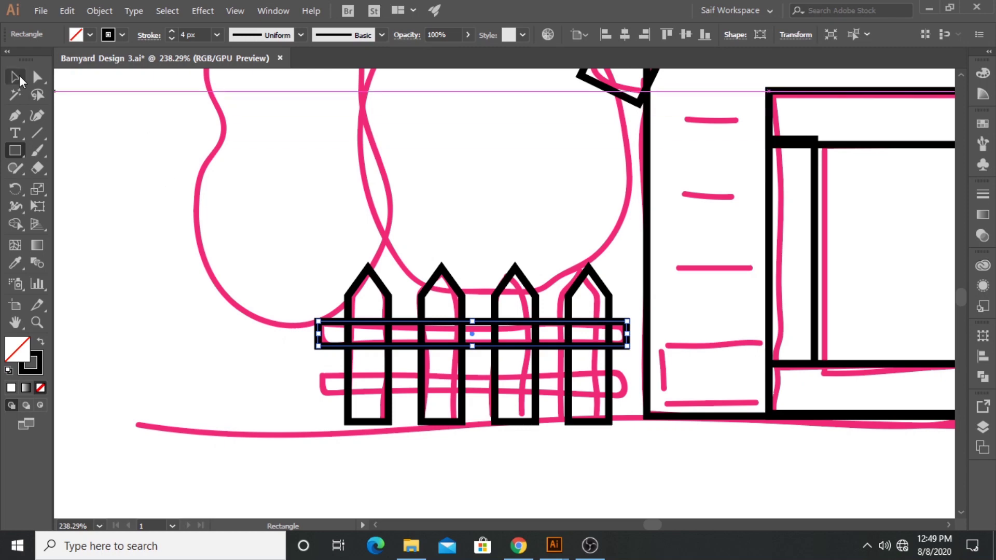
mouse_move(484, 324)
left_mouse_down()
mouse_move(487, 377)
mouse_move(491, 347)
left_mouse_up()
left_click(484, 349, "shift")
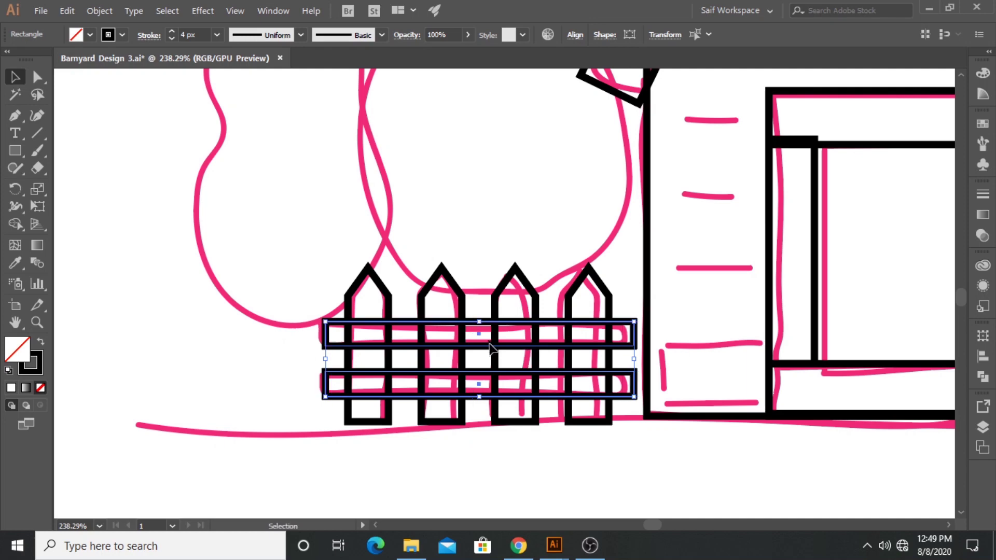
left_click(704, 447)
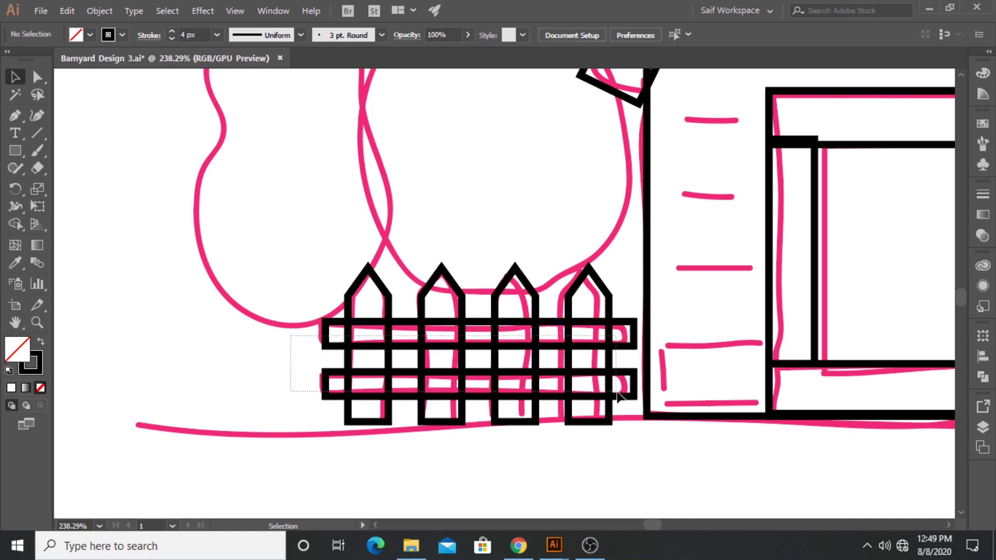
Step: Copy the finished left fence onto the right fence sketch
left_click_drag(617, 396, 619, 396)
key("z")
left_click(489, 216, "alt")
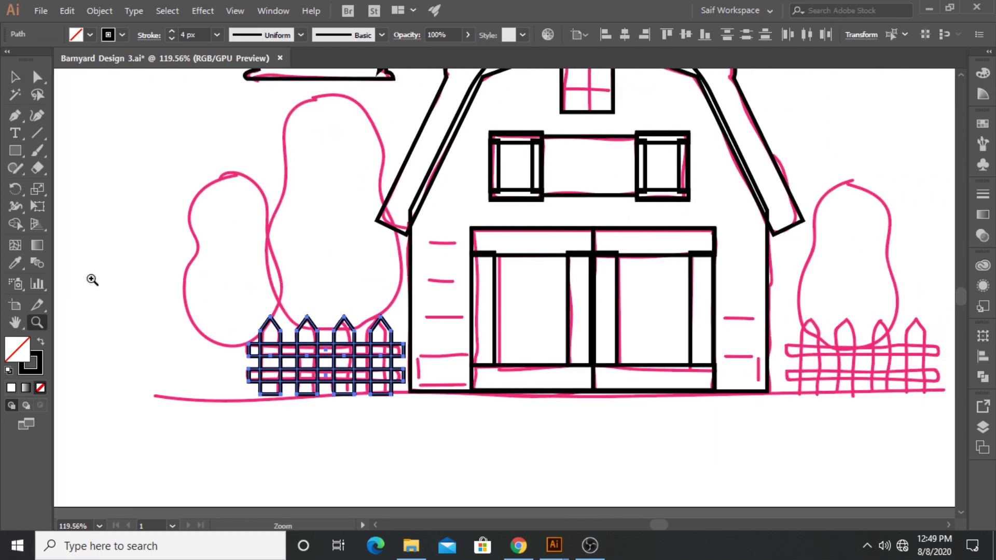
key("v")
left_click_drag(262, 350, 802, 351)
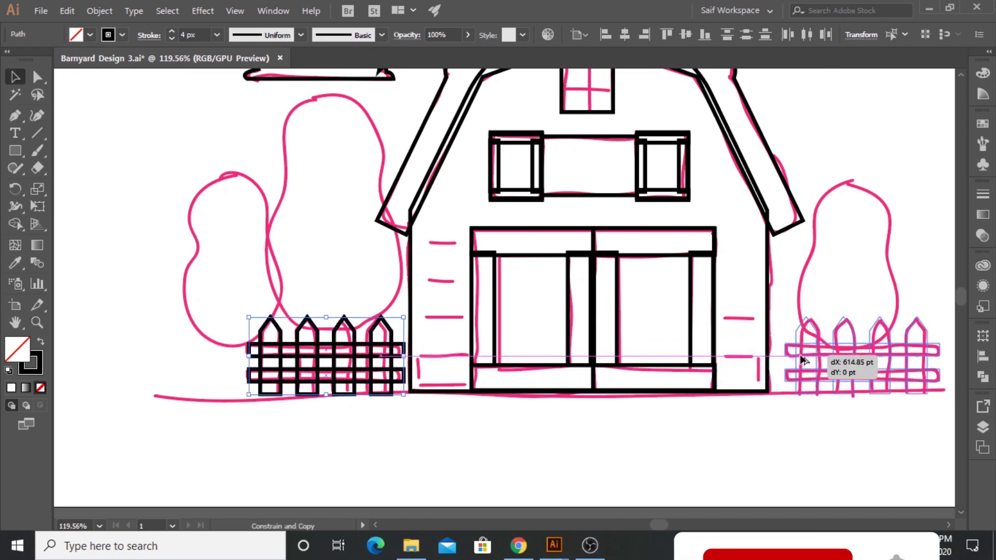
left_click(589, 424)
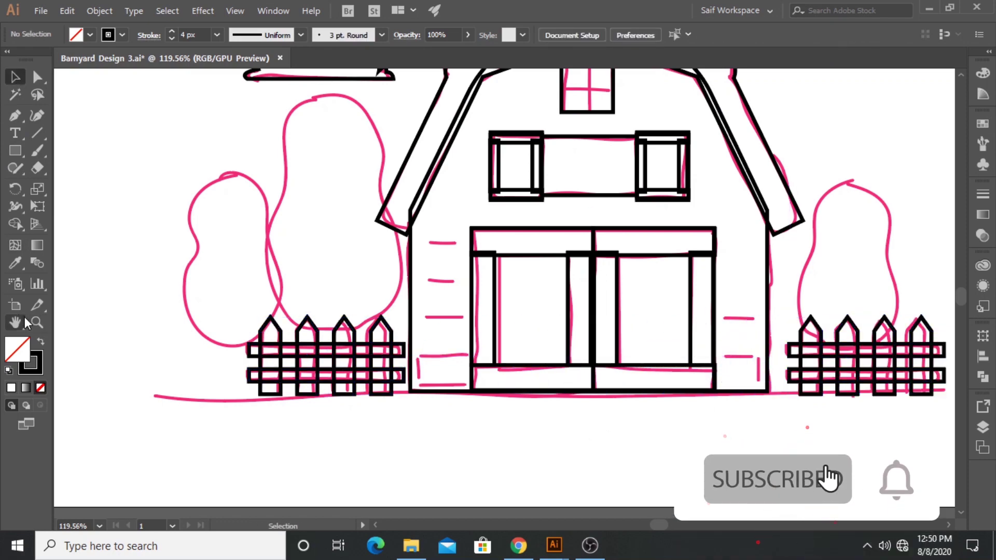
key("z")
left_click(418, 294, "alt")
Step: Draw two overlapping circles for the top and base of the left tree
left_click(418, 294)
right_click(15, 150)
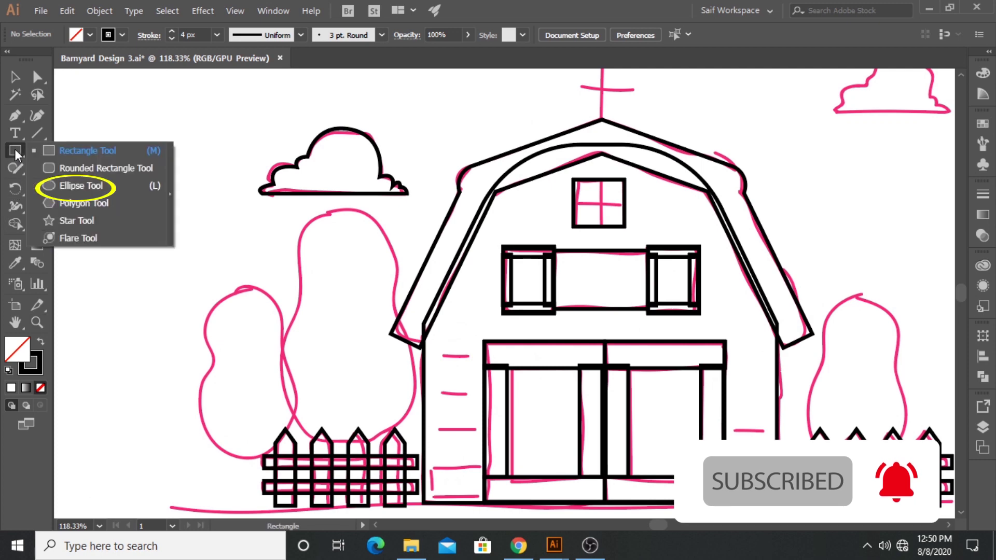
left_click(77, 189)
mouse_move(214, 287)
left_mouse_down()
mouse_move(294, 346)
mouse_move(285, 367)
left_mouse_up()
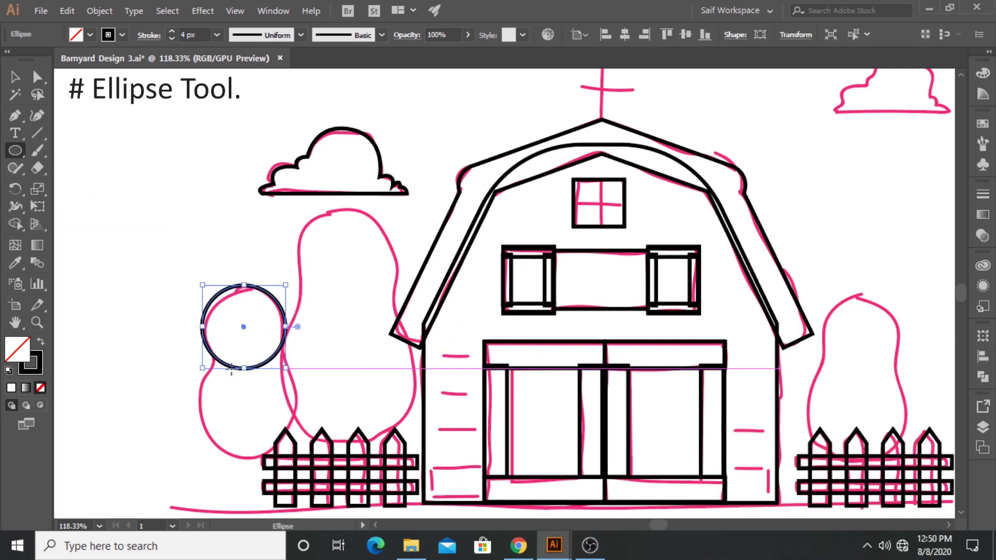
left_click_drag(250, 408, 302, 438)
Step: Merge the two circles with Shape Builder and round the waist into a bean outline
key("v")
left_click(206, 306, "shift")
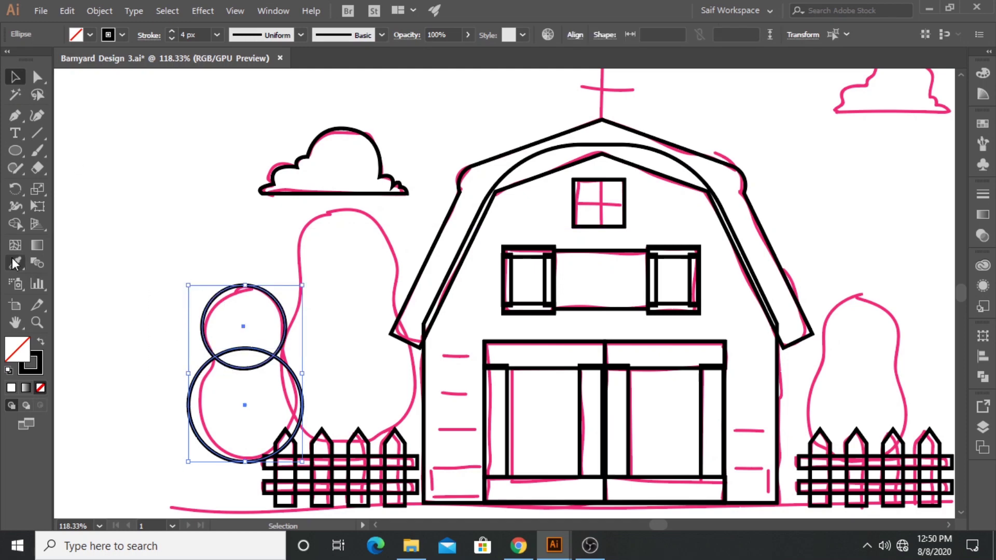
left_click(15, 224)
left_click_drag(244, 387, 200, 302)
key("a")
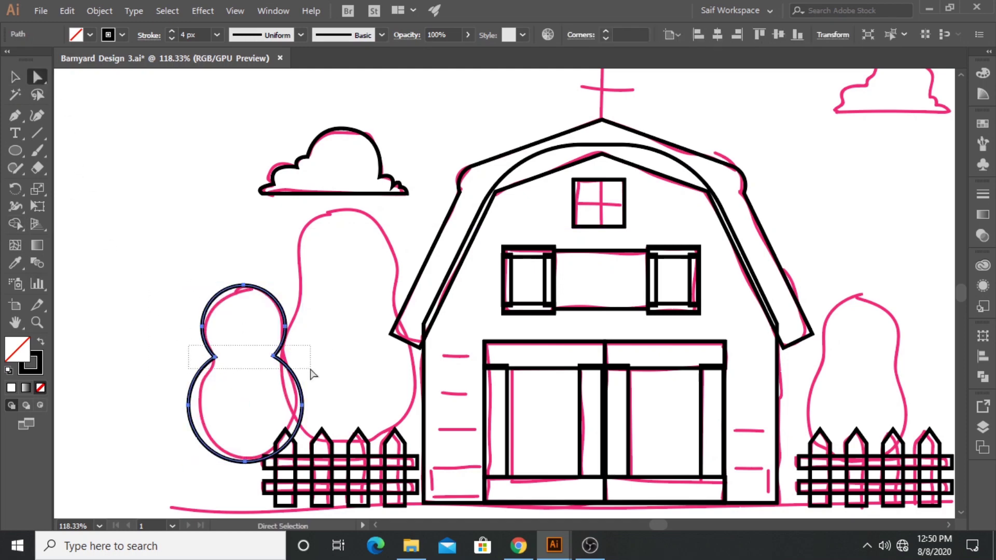
left_click_drag(311, 371, 349, 363)
key("v")
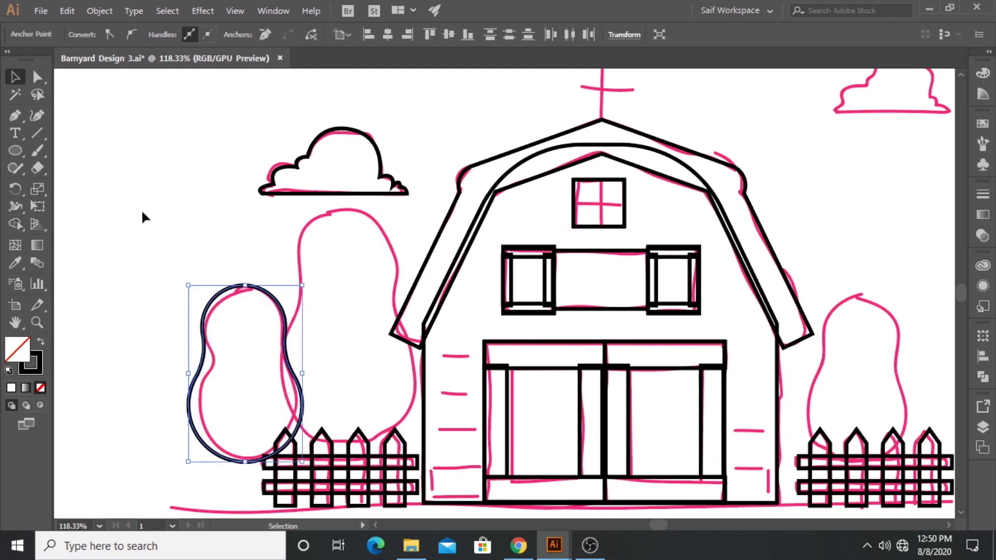
left_click(236, 471)
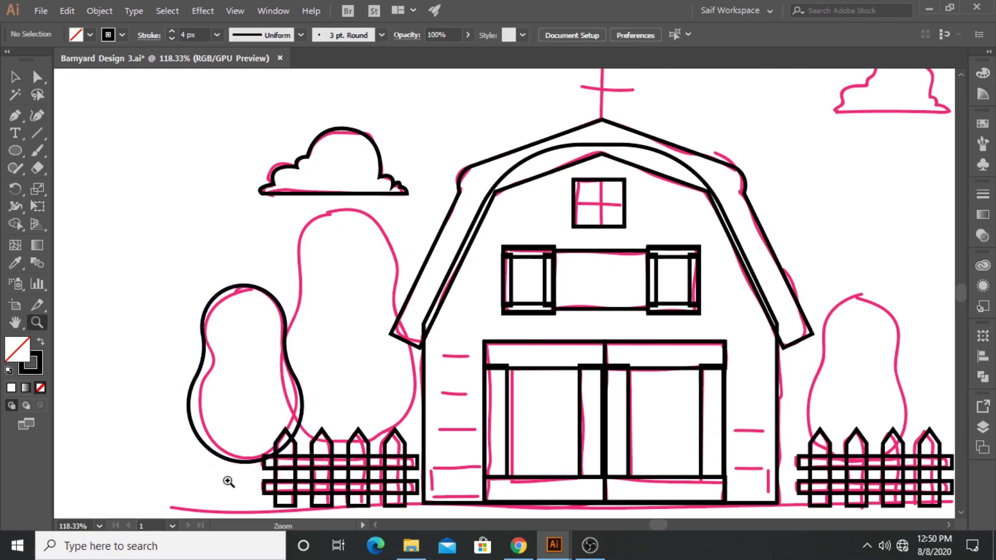
Step: Draw the vertical trunk and three branches inside the tree outline with the Pen
left_click(228, 481)
left_click(15, 117)
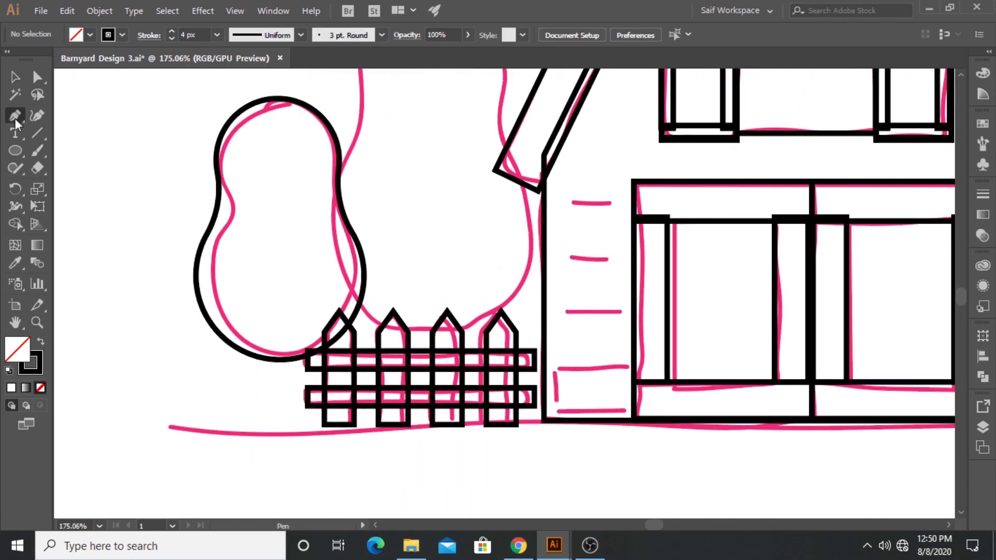
left_click(284, 430)
left_click(284, 265)
key("Escape")
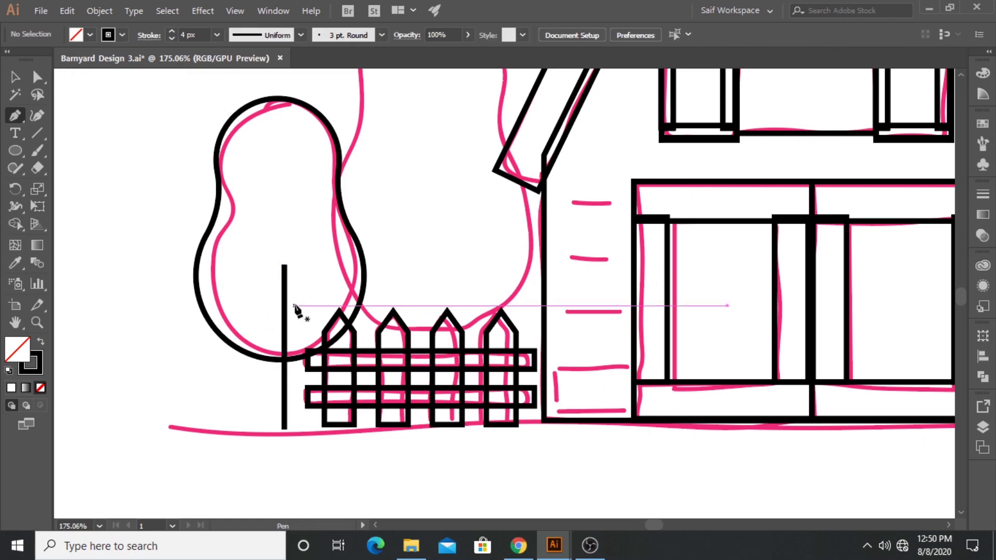
left_click(284, 302)
left_click(320, 268)
key("Escape")
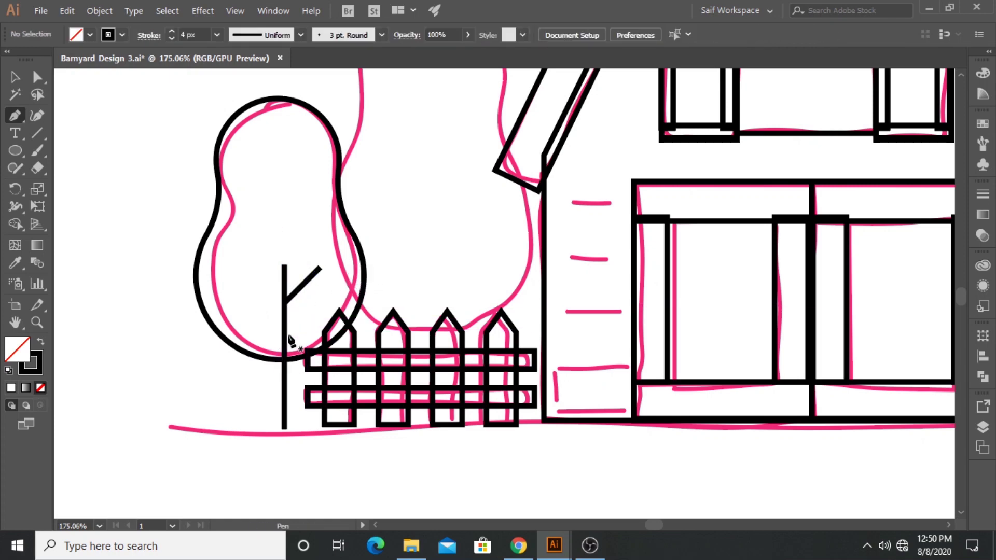
left_click(284, 336)
left_click(302, 320)
key("Escape")
left_click(283, 318)
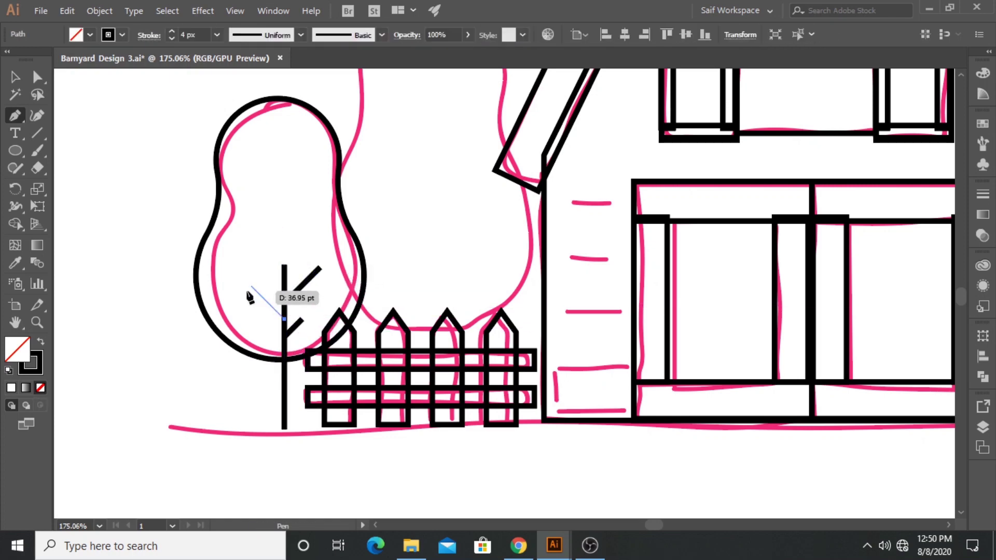
left_click(255, 289)
key("Escape")
Step: Group the tree outline and trunk, and place a copy to its right
key("v")
left_click_drag(124, 157, 296, 390)
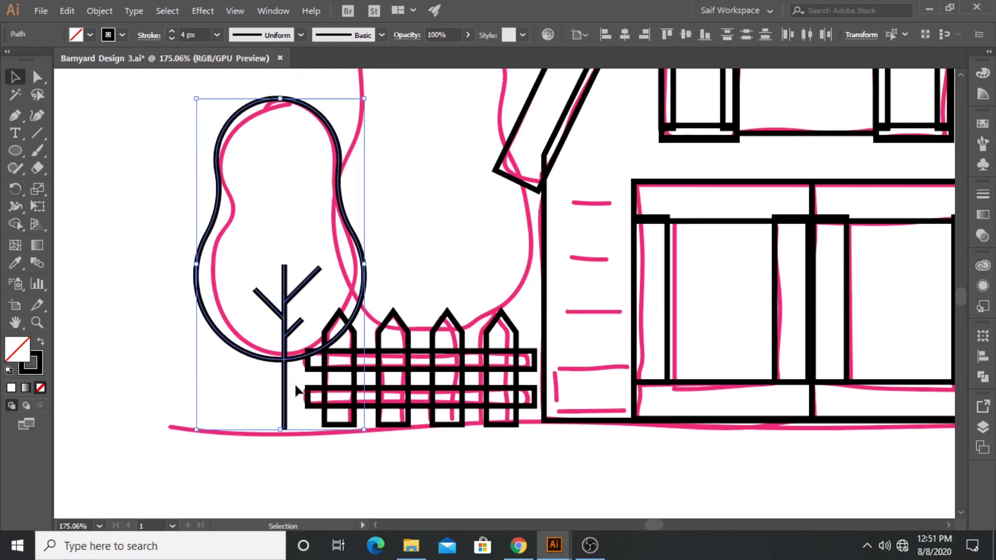
key("ctrl+g")
left_click_drag(267, 354, 421, 354)
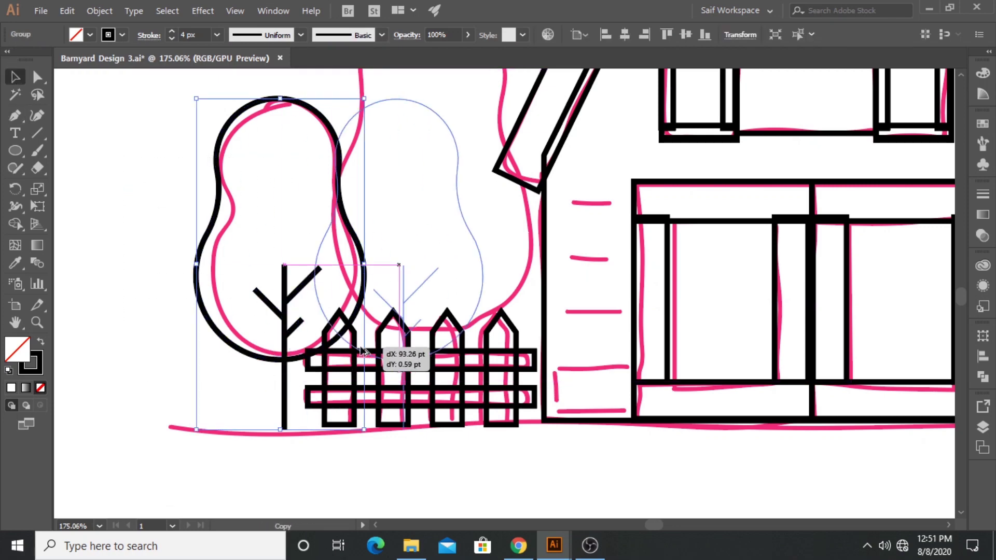
key("z")
left_click(600, 223, "alt")
Step: Enlarge the tree copy to the tall middle sketch and copy the small tree onto the right sketch
key("v")
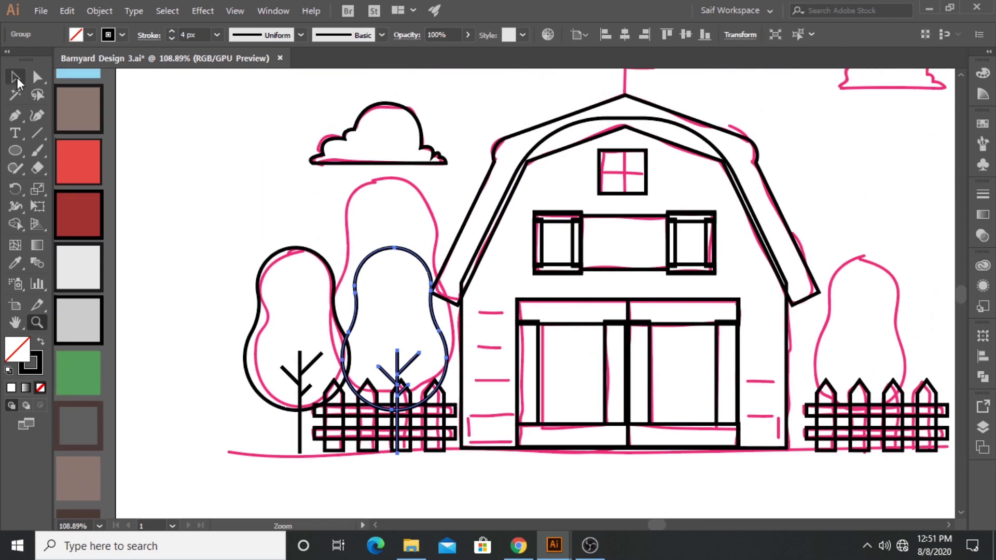
left_click_drag(450, 245, 479, 163)
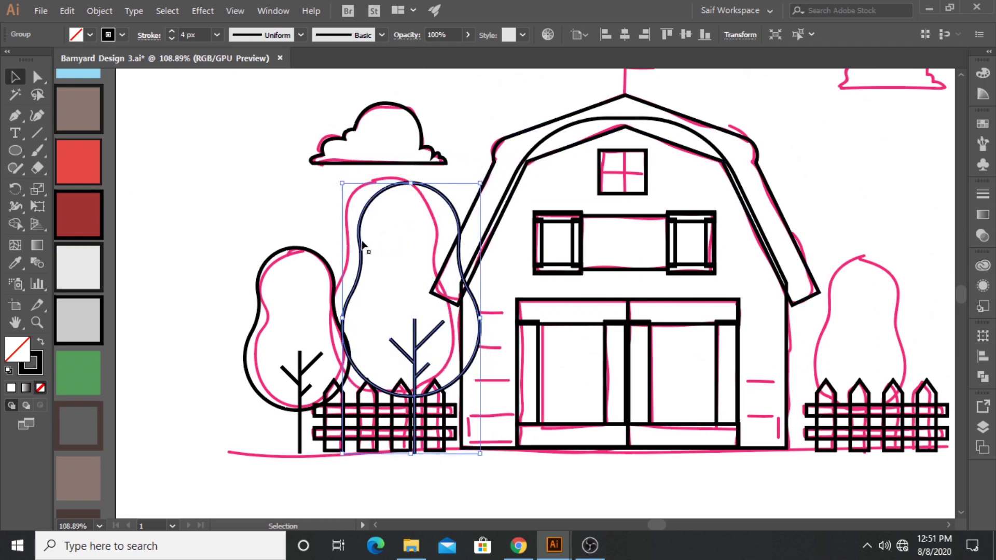
left_click_drag(369, 237, 353, 231)
left_click(261, 306)
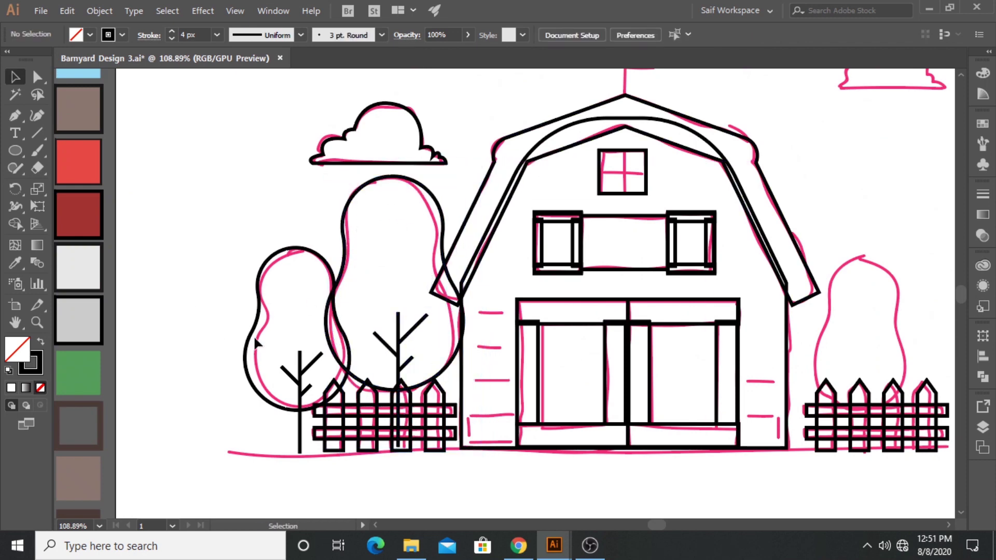
left_click_drag(251, 340, 816, 340)
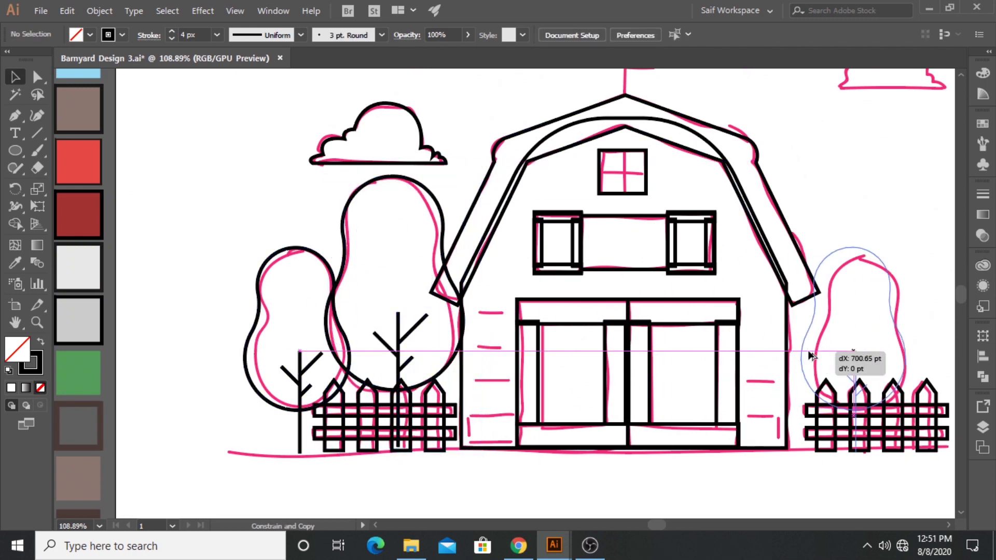
left_click(211, 277)
Step: Copy the left cloud to the upper right and shrink it onto the pink cloud sketch
left_click(37, 323)
left_click_drag(291, 181, 256, 181)
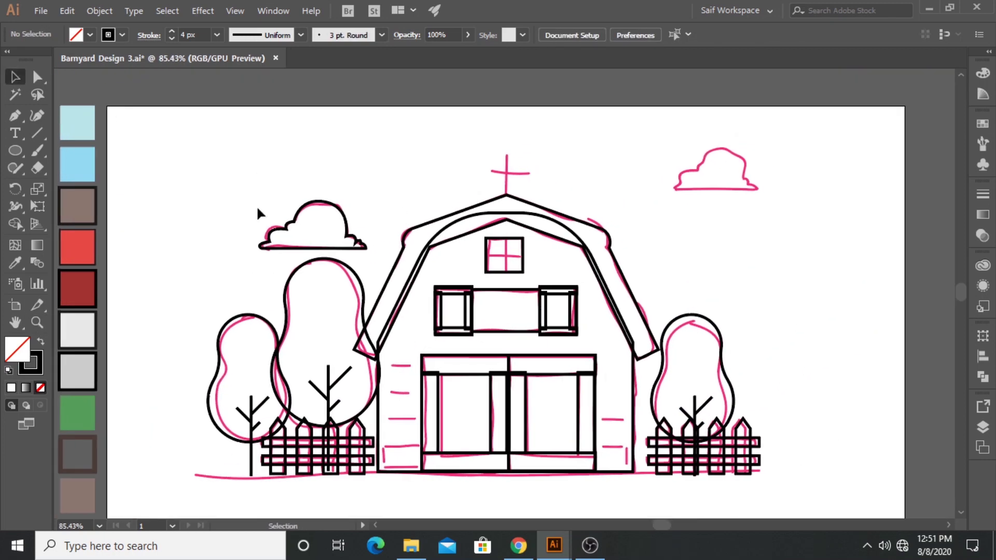
left_click_drag(285, 228, 697, 174)
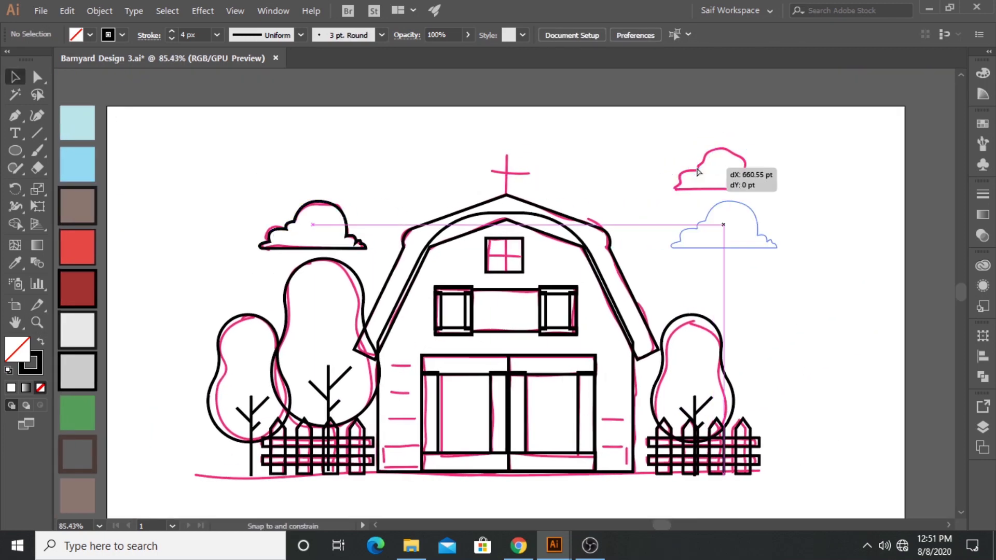
left_click_drag(776, 193, 734, 177)
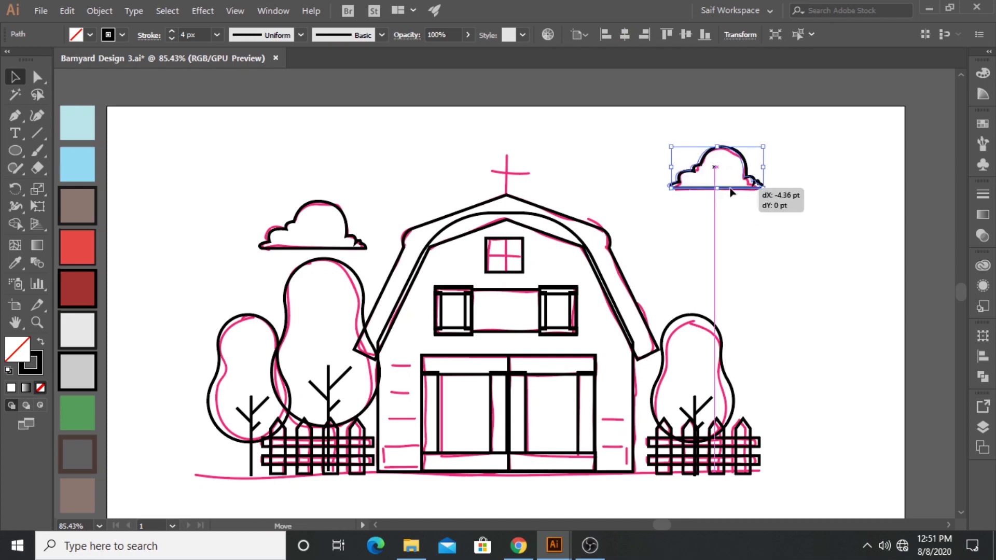
left_click(147, 239)
left_click(36, 322)
left_click_drag(488, 139, 674, 142)
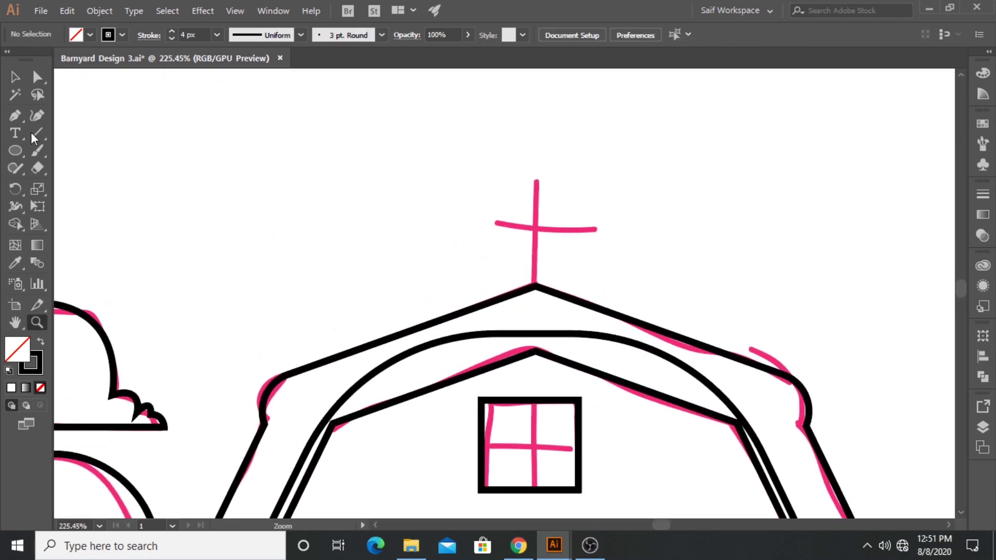
Step: Draw a small ring circle and a triangle arrowhead for the weather vane
key("l")
left_click_drag(332, 144, 347, 162)
scroll(348, 156, "up", 3)
left_click(15, 150)
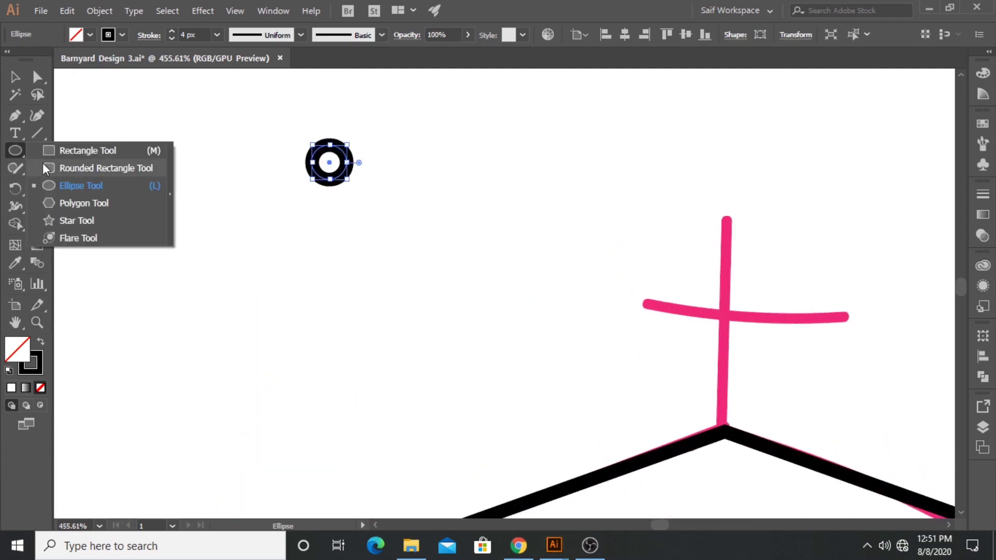
left_click(78, 150)
left_click_drag(440, 238, 440, 238)
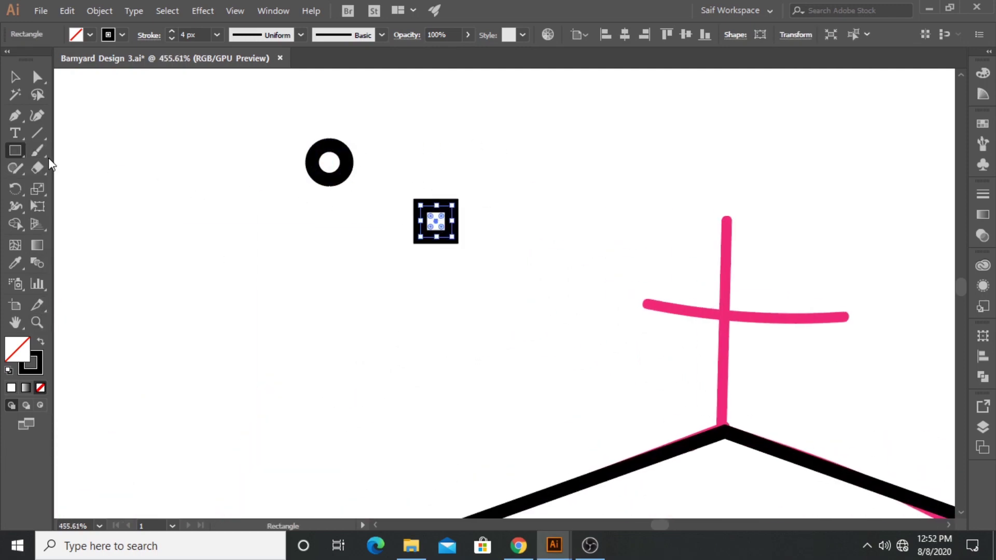
left_click(436, 206)
Step: Make a mirrored copy of the triangle as the opposite arrowhead and position both below the ring
key("v")
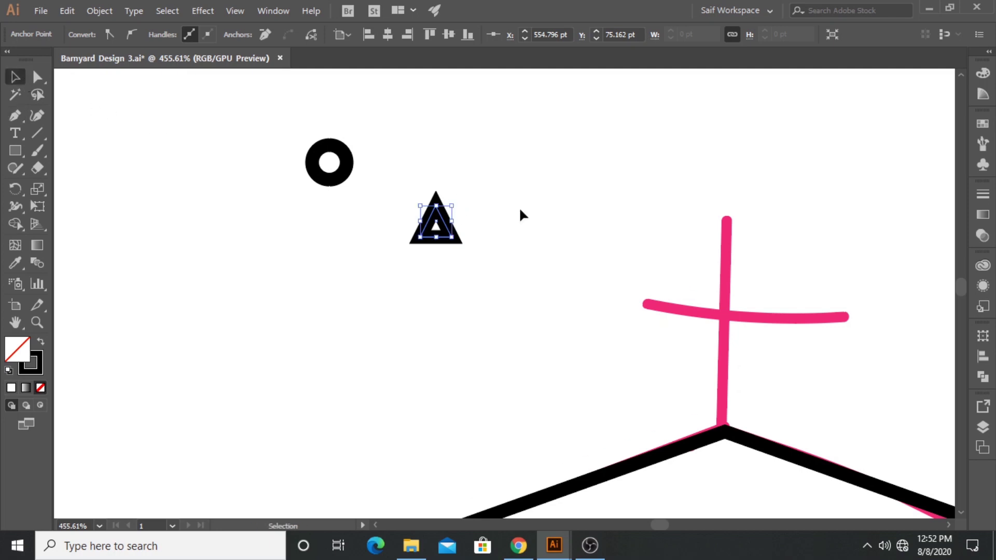
right_click(441, 225)
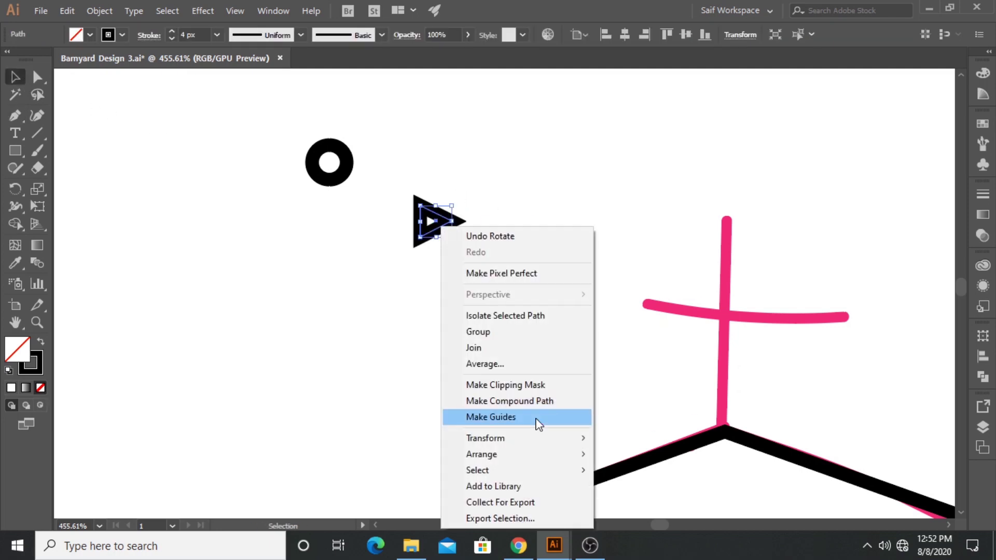
left_click(642, 369)
left_click(50, 229)
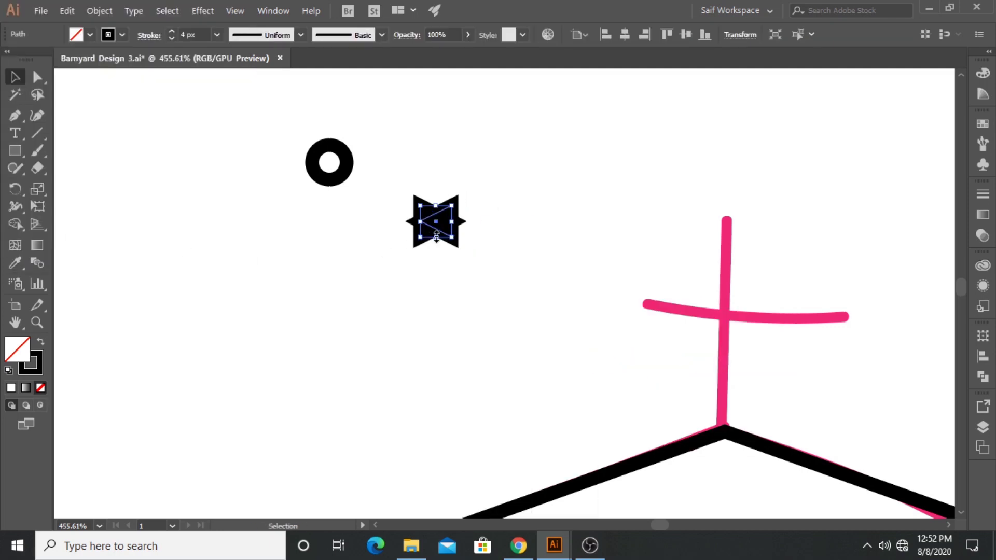
left_click_drag(431, 228, 215, 229)
left_click(423, 236, "shift")
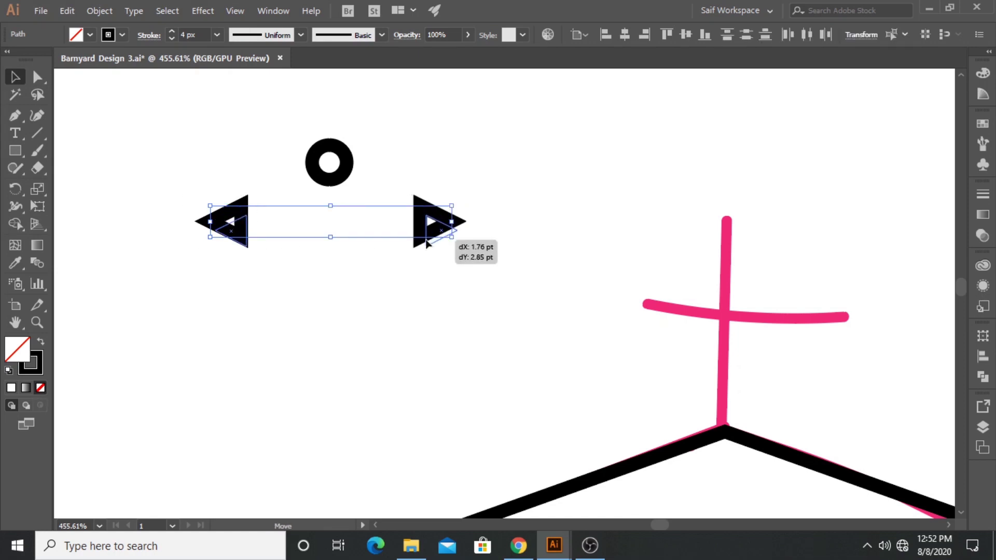
left_click_drag(420, 241, 419, 273)
left_click(351, 230)
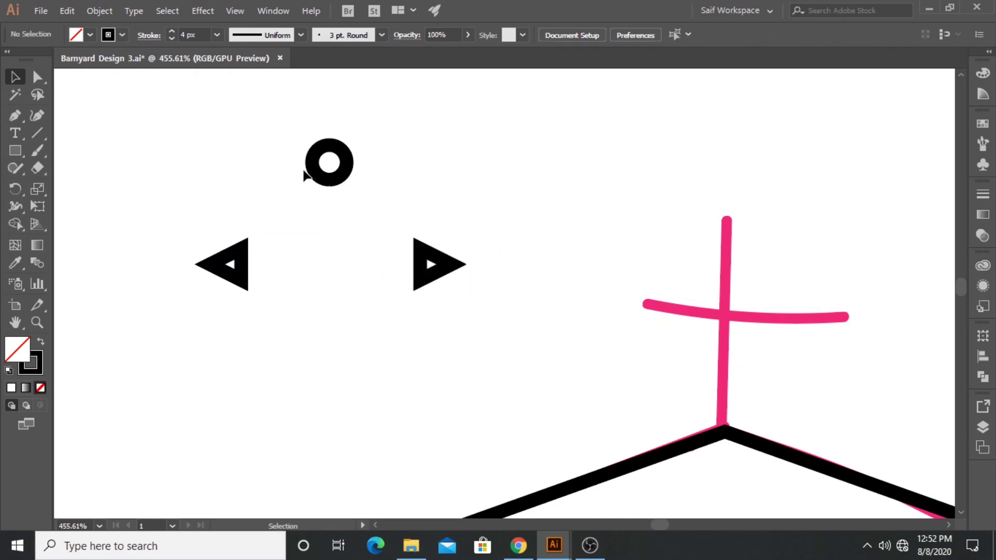
left_click_drag(305, 172, 325, 192)
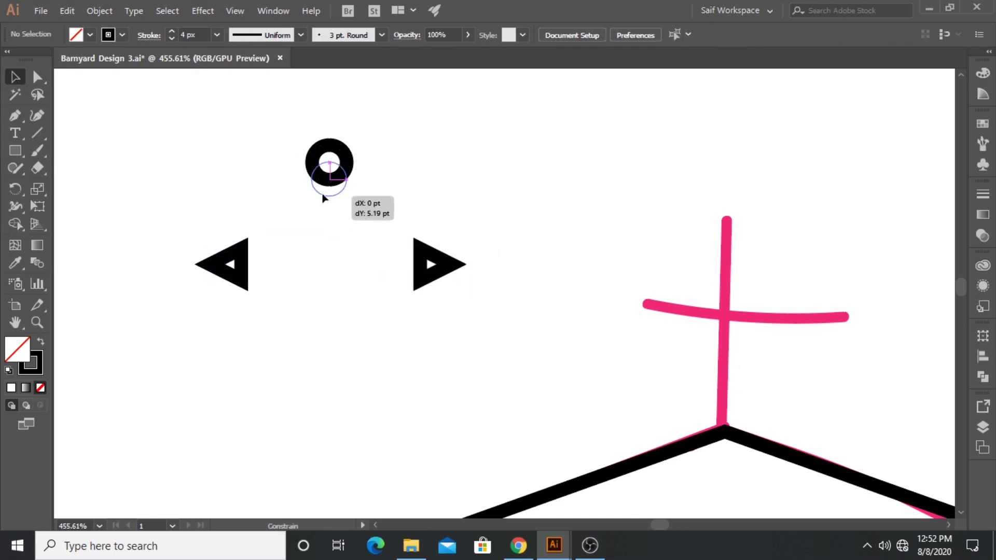
Step: Draw a horizontal line between the arrowheads and a vertical post from the ring down
left_click(241, 264)
left_click(433, 264)
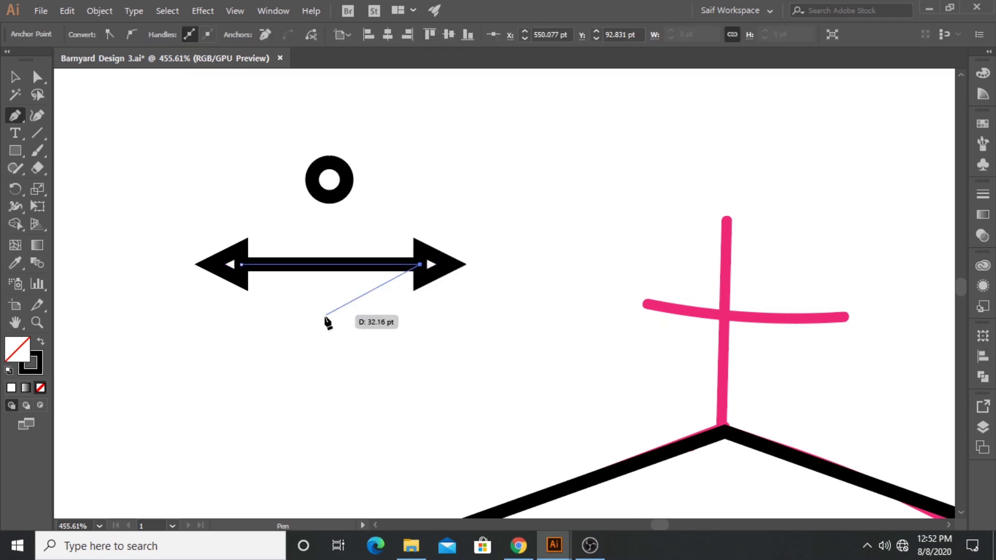
left_click(329, 318, "ctrl")
left_click(329, 196)
left_click(329, 462)
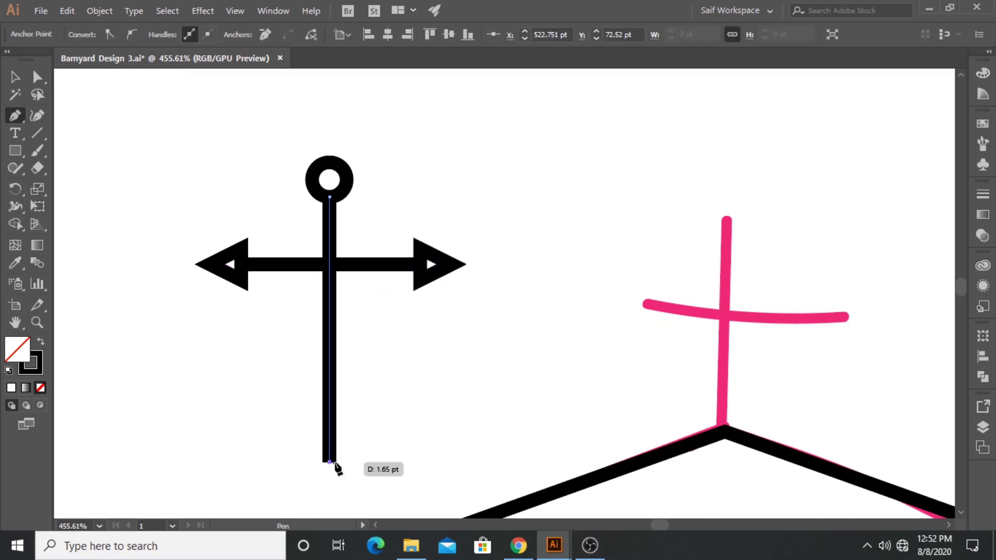
right_click(182, 384)
Step: Group the weather vane parts, scale it, and place it on the pink roof-peak guide
key("v")
key("ctrl+a")
right_click(393, 268)
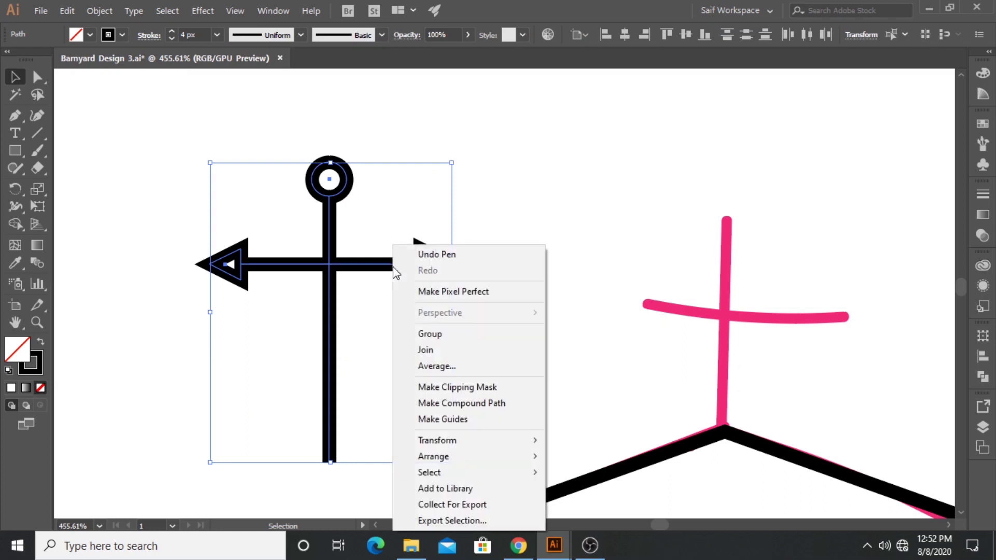
left_click(429, 334)
left_click_drag(332, 343, 728, 310)
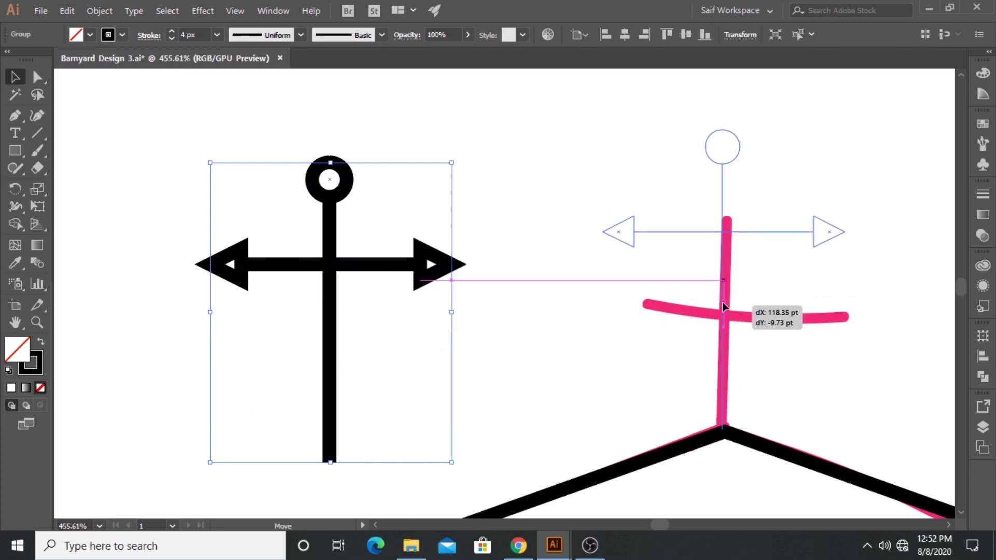
left_click_drag(848, 130, 783, 211)
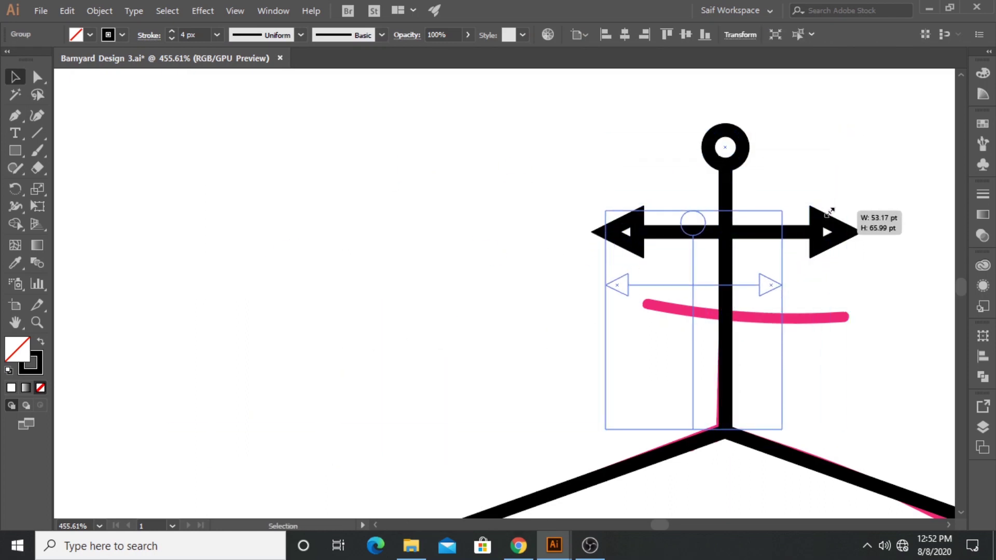
left_click_drag(695, 317, 727, 317)
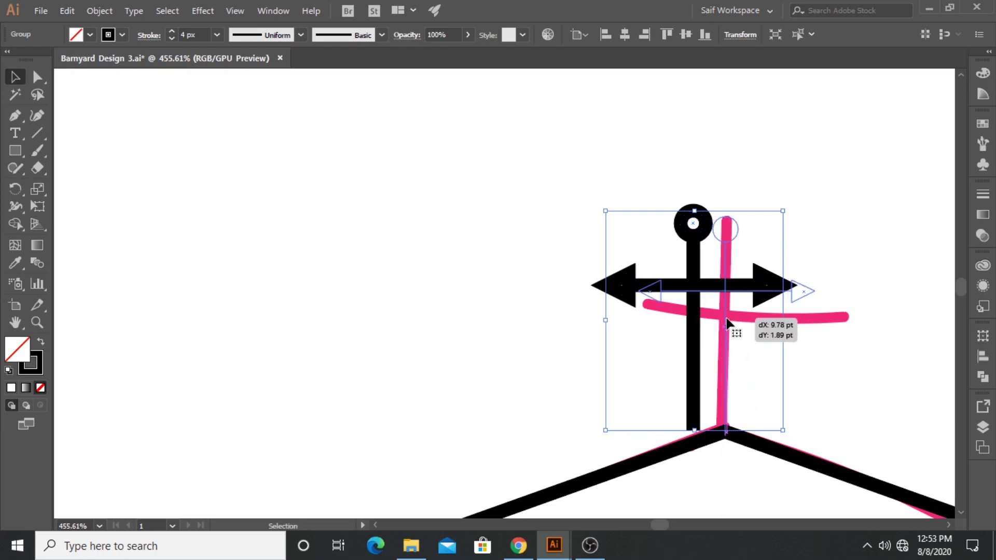
left_click(171, 318)
key("z")
left_click(474, 339, "alt")
key("ctrl+0")
Step: Round the roof outline's bottom-left and bottom-right eave corners with the live-corner widgets
left_click(560, 295)
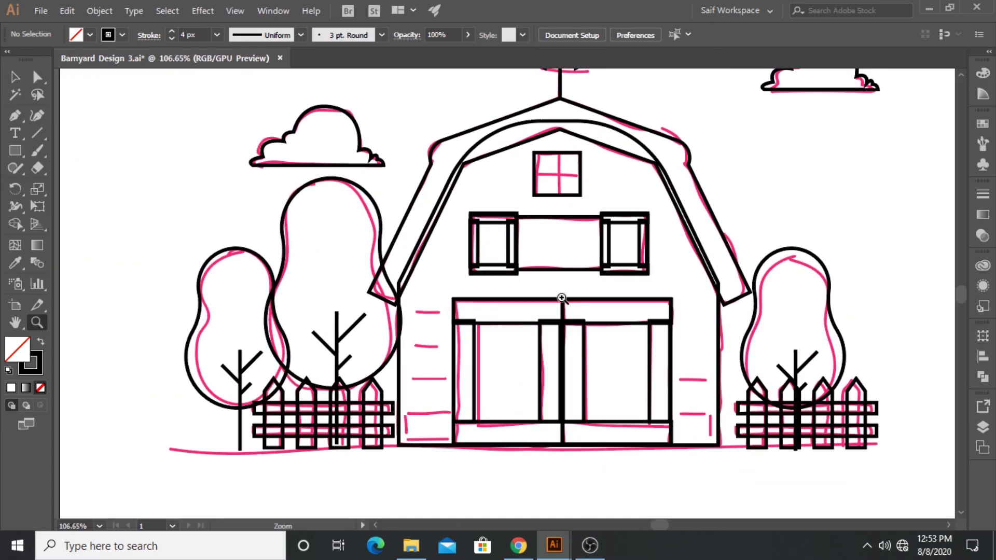
key("ctrl+0")
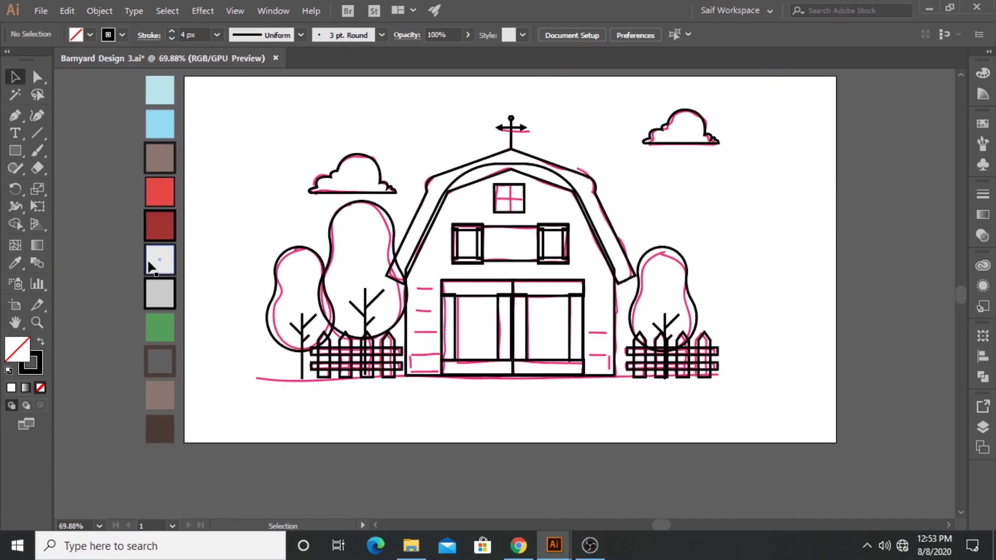
left_click(544, 287)
left_click(193, 314)
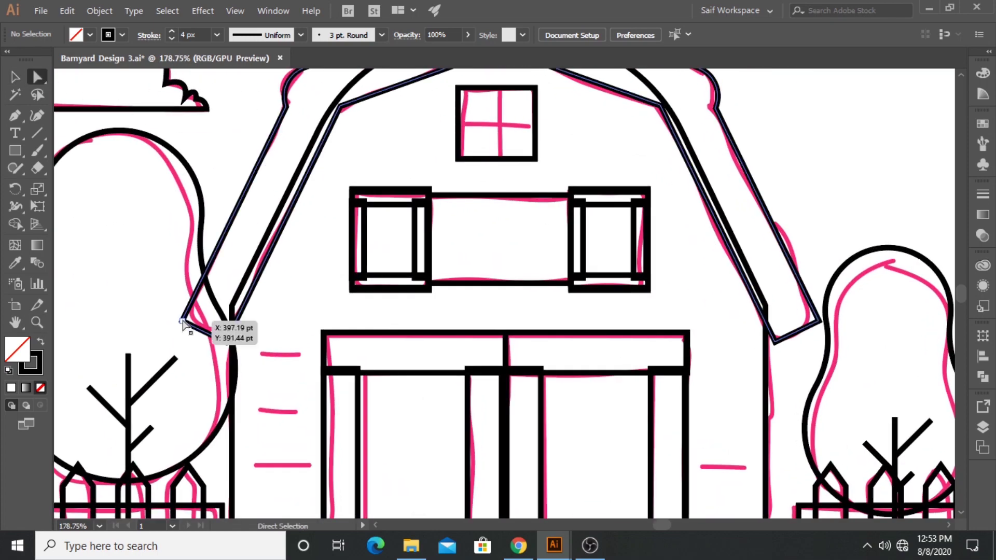
left_click_drag(189, 323, 263, 289)
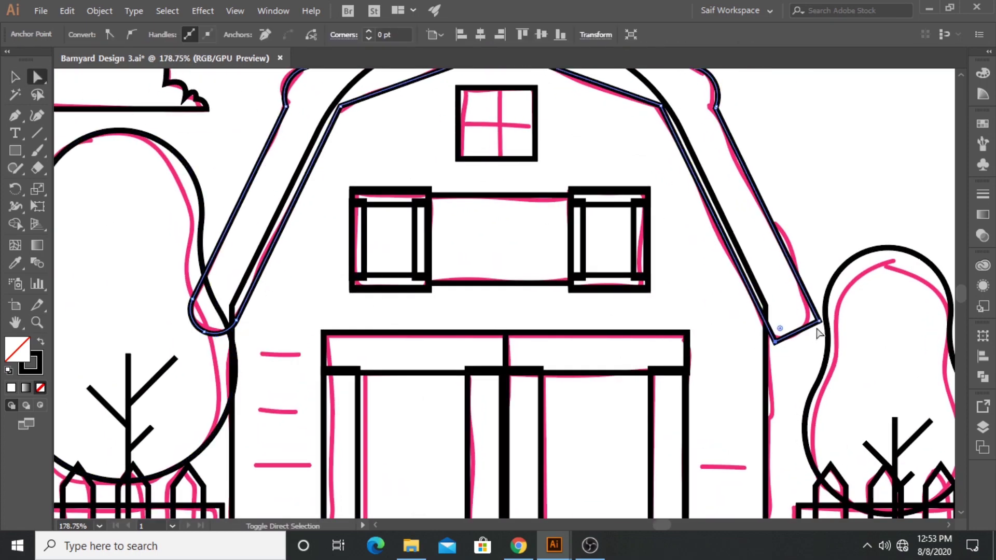
left_click_drag(780, 335, 669, 270)
left_click(15, 78)
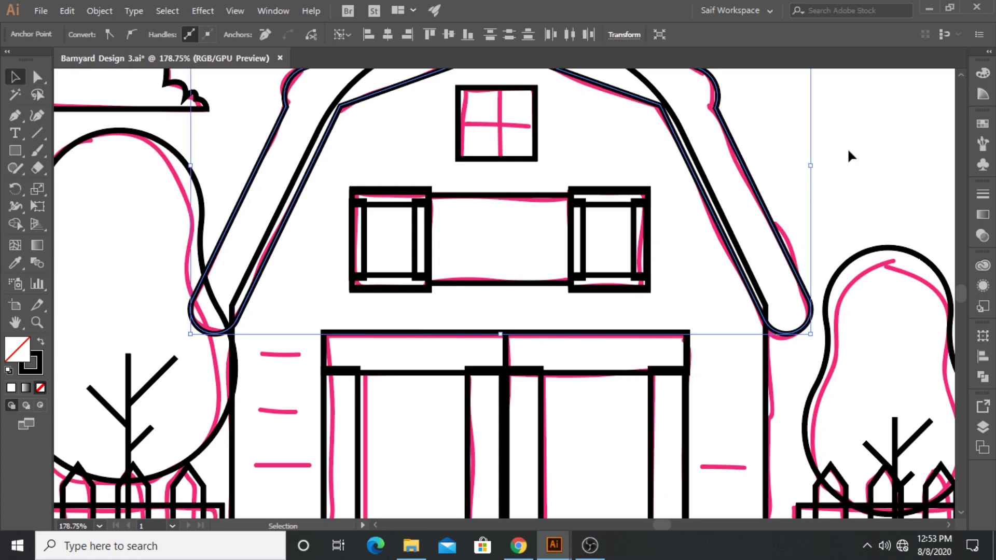
left_click(848, 147)
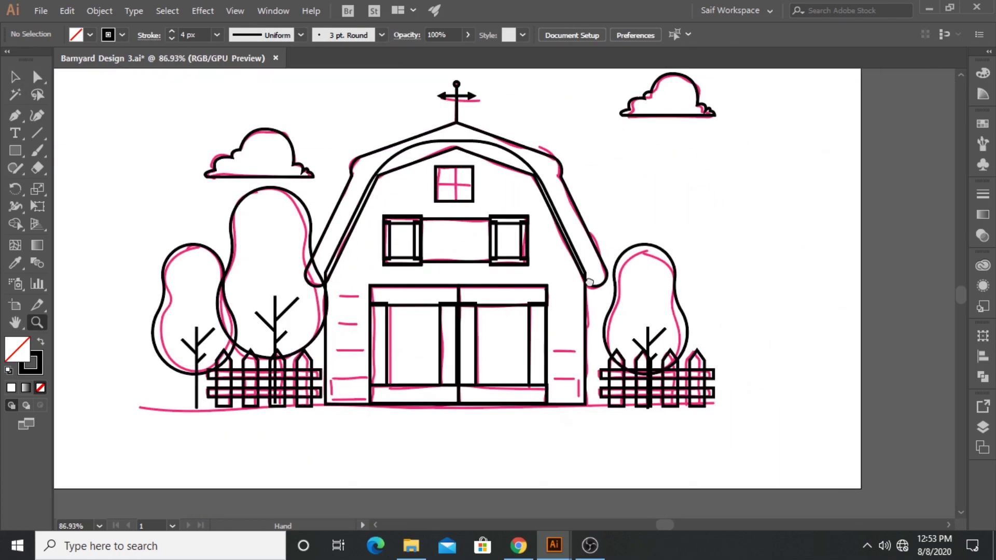
Step: Draw a long plank rectangle across the lower barn front and copy it straight up
left_click_drag(357, 324, 501, 302)
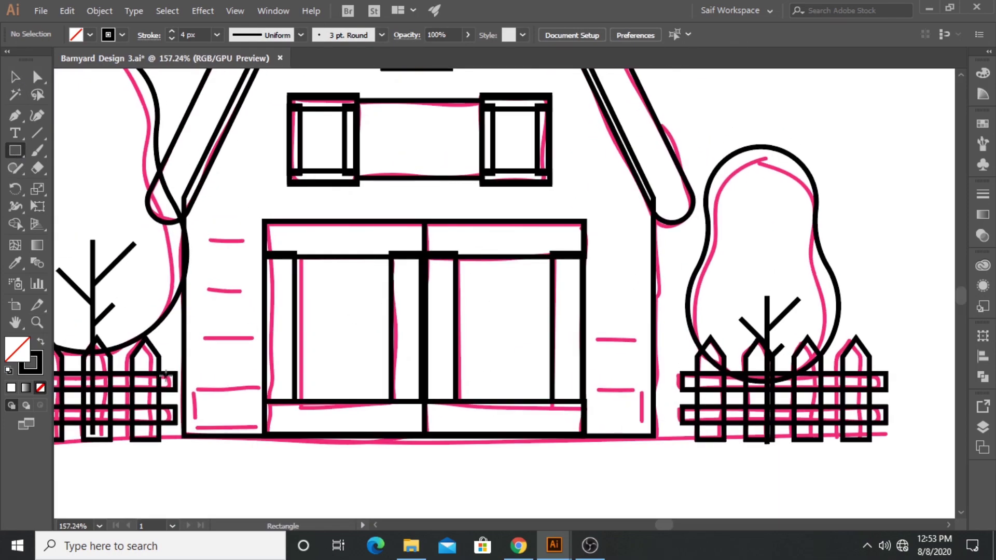
left_click_drag(193, 387, 642, 427)
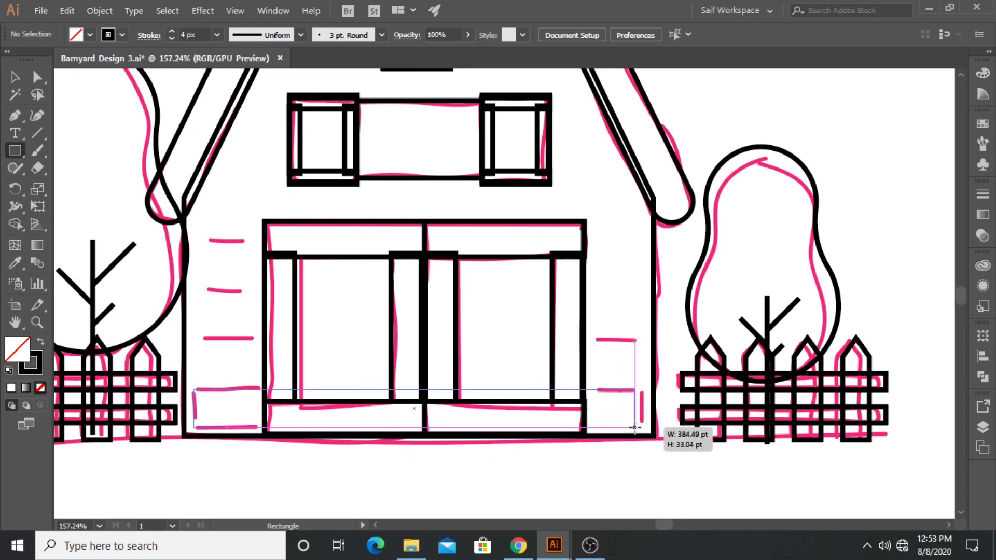
left_click(400, 463)
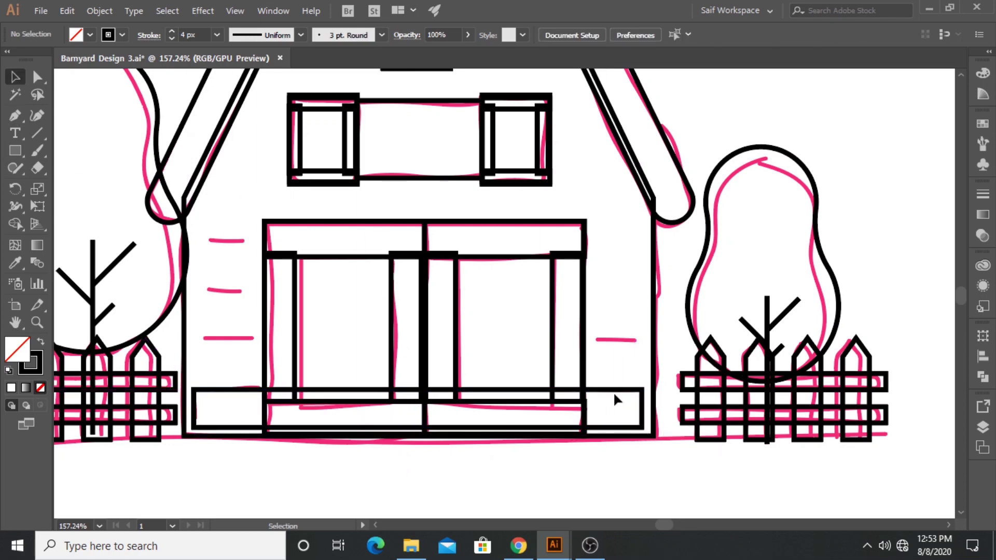
left_click_drag(616, 393, 617, 341)
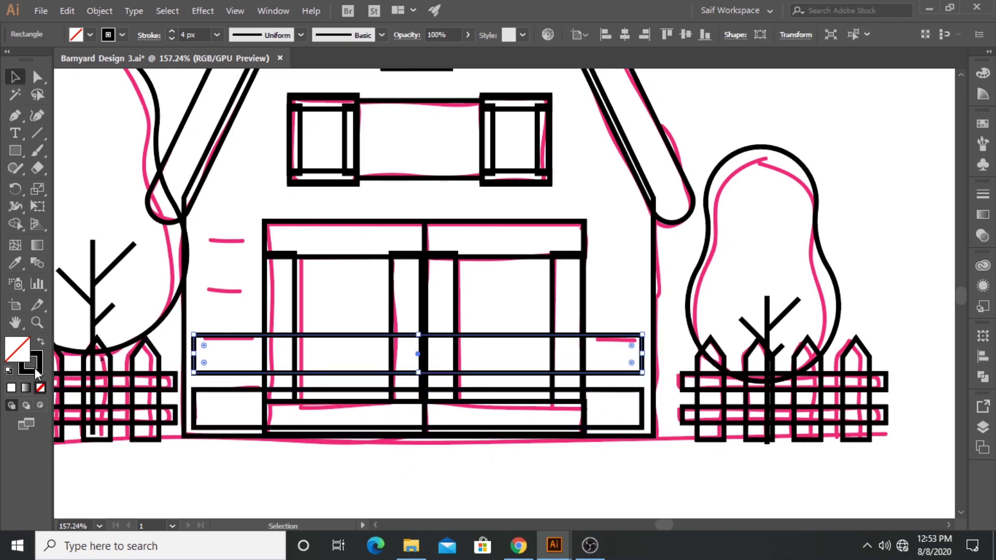
Step: Add more plank copies upward, repeating with Ctrl+D to stack them up the barn front
scroll(280, 358, "up", 3)
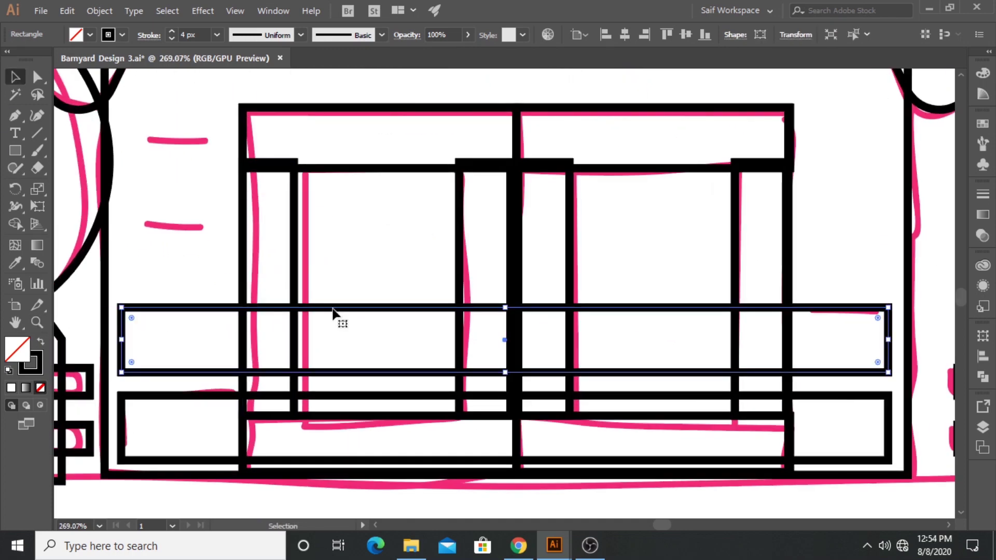
left_click_drag(334, 307, 334, 230)
left_click_drag(332, 229, 330, 229)
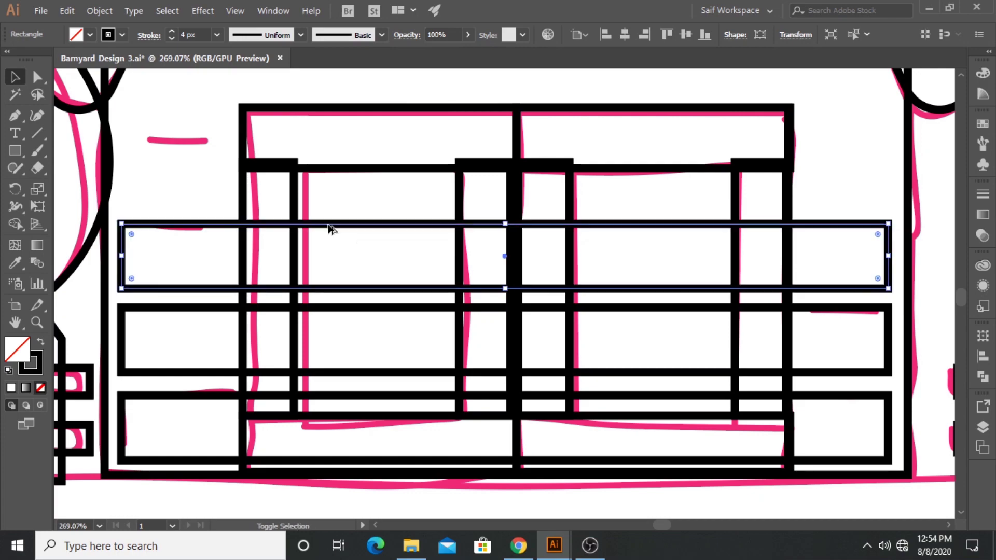
key("ctrl+d")
scroll(360, 296, "down", 5)
scroll(360, 296, "up", 2)
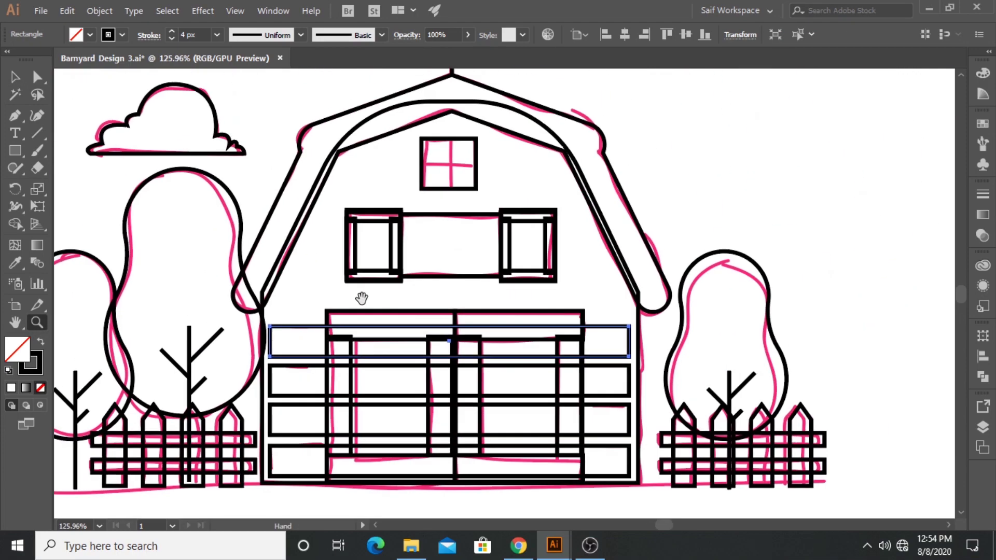
key("ctrl+d")
key("ctrl+d")
key("ctrl+d")
key("ctrl+d")
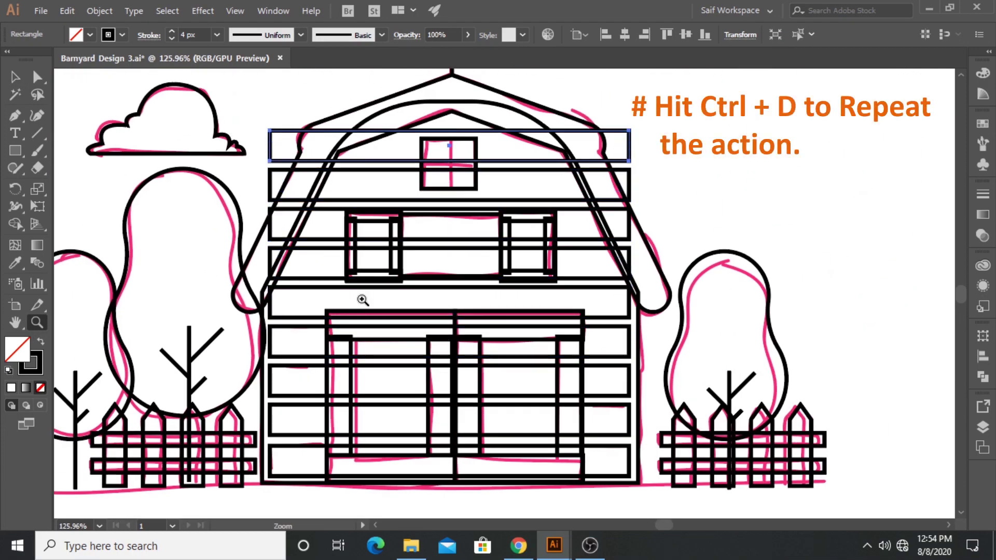
Step: Select the upper plank rectangles together
key("v")
left_click(288, 169, "shift")
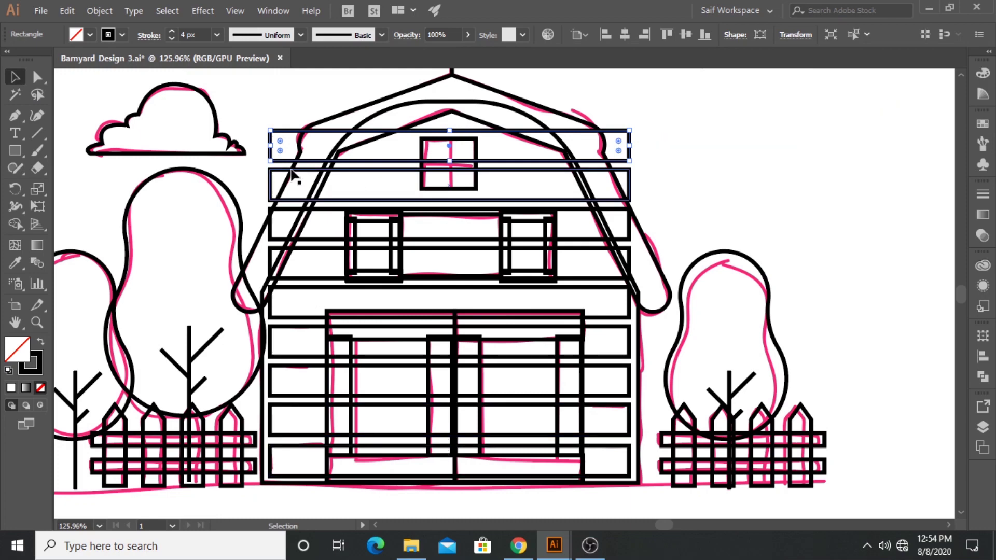
left_click(321, 240, "shift")
left_click(311, 280, "shift")
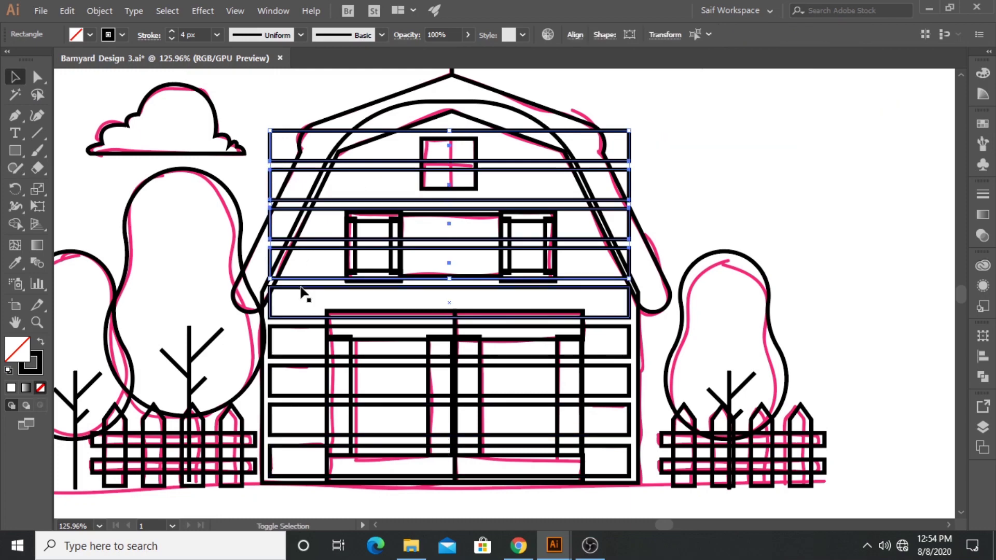
left_click(303, 290, "shift")
left_click(37, 322)
key("ctrl+minus")
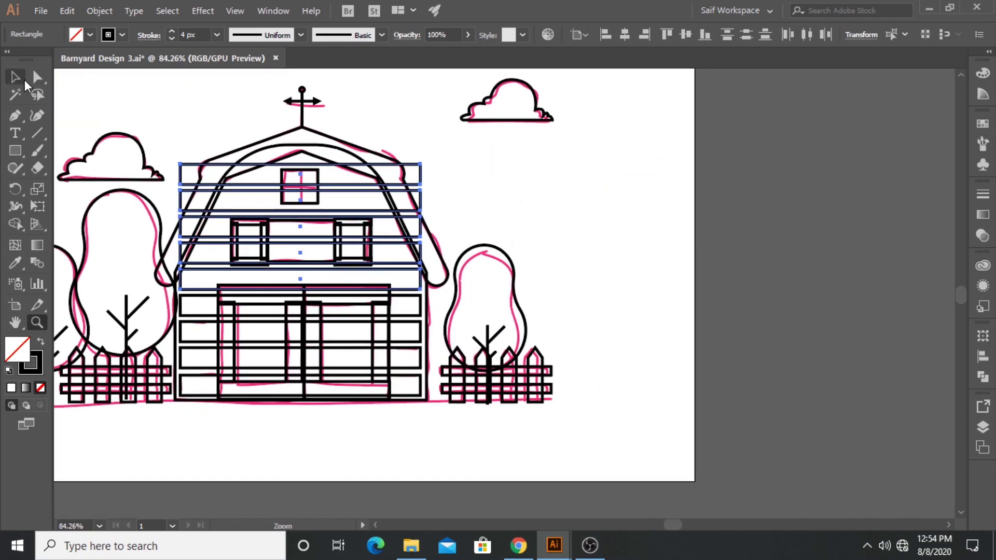
Step: Duplicate the arched roof and top planks beside the artboard and select the copied roof outline
left_click(15, 78)
left_click(425, 305, "shift")
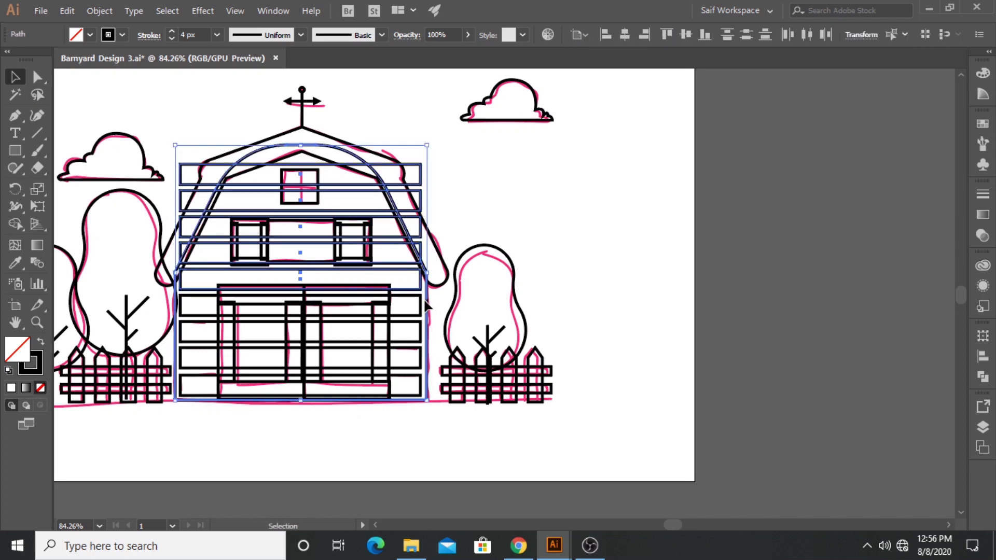
left_click_drag(423, 298, 877, 298)
left_click(842, 404)
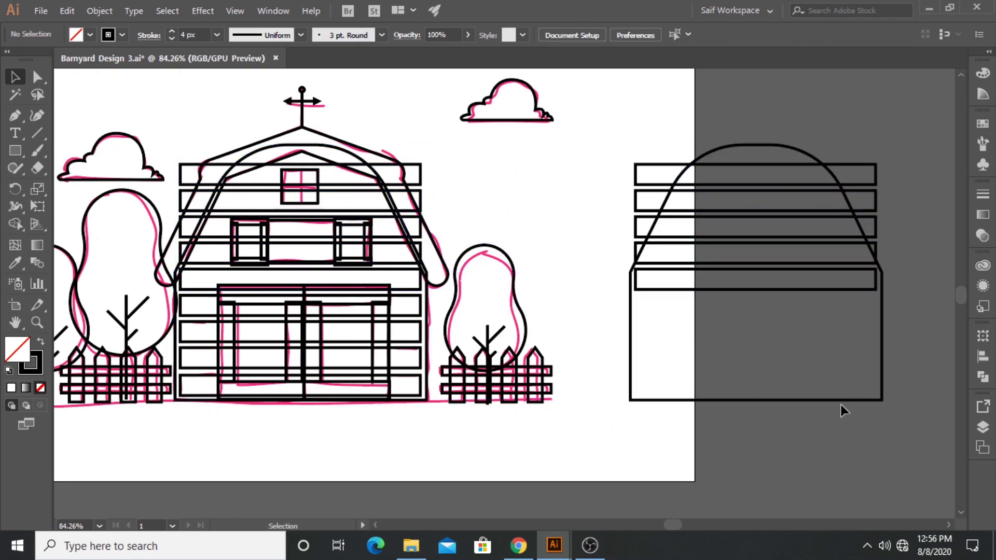
left_click(882, 333)
Step: Offset the copied roof outline inward by -10 pt
left_click(99, 11)
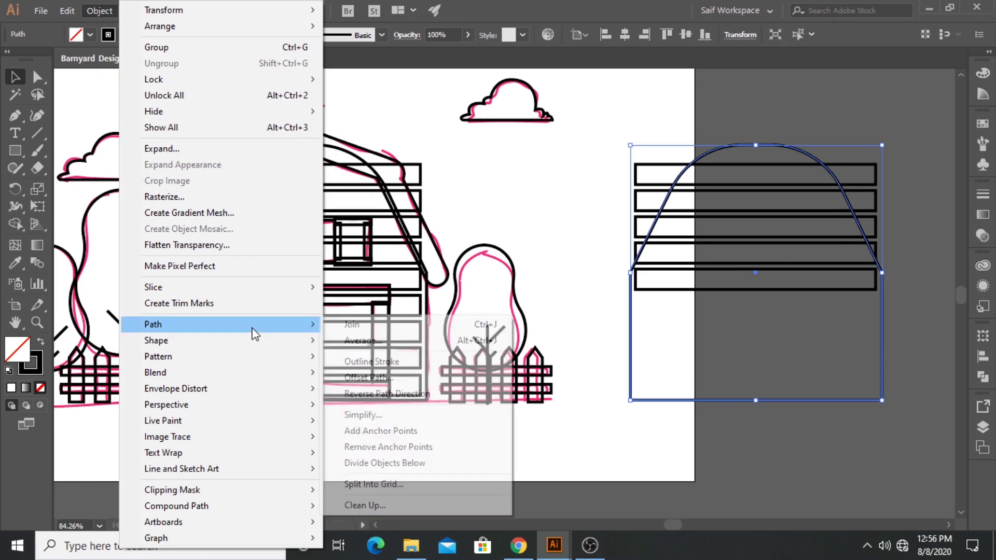
left_click(369, 378)
type("-")
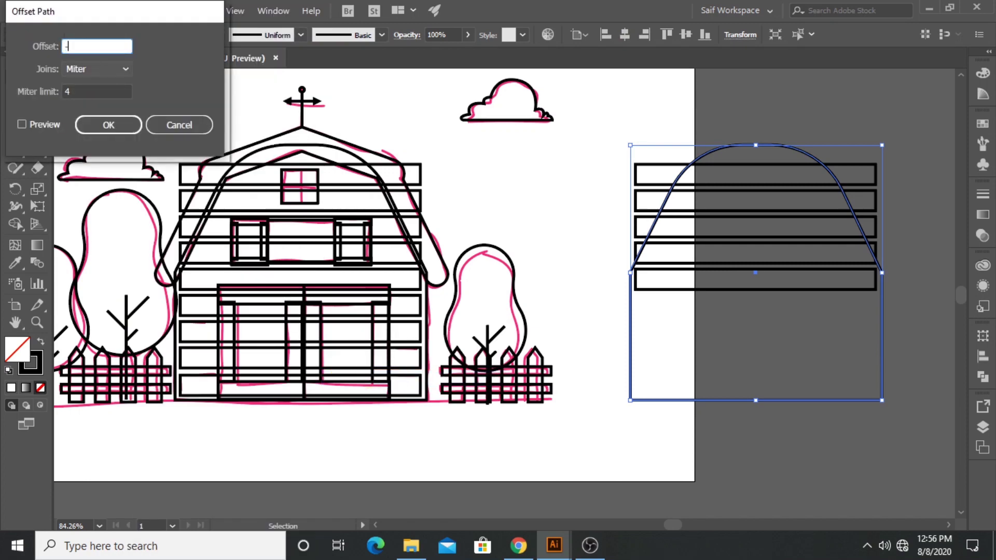
type("10")
left_click(22, 124)
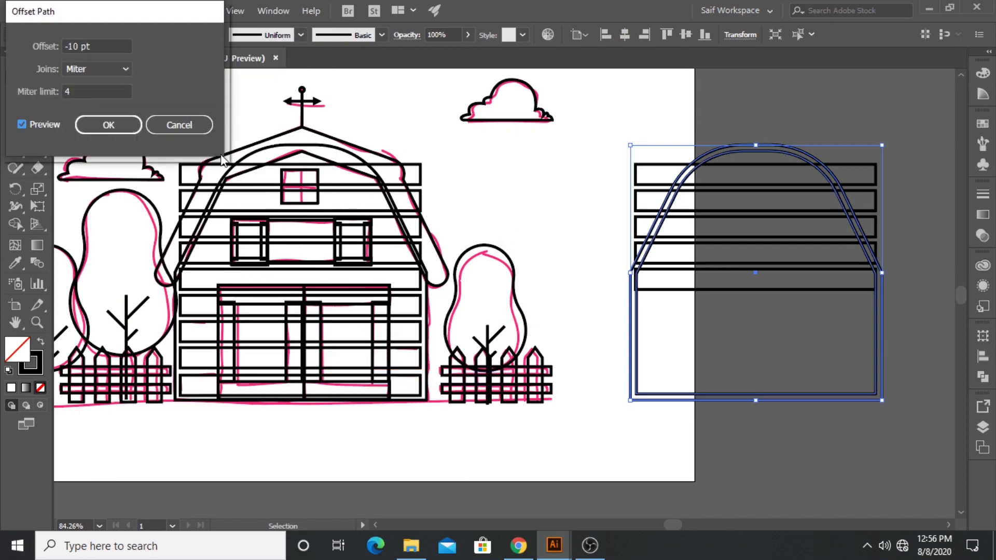
left_click(109, 125)
Step: With Shape Builder, delete plank pieces outside the inner roof and the bottom rectangle region
left_click(629, 330)
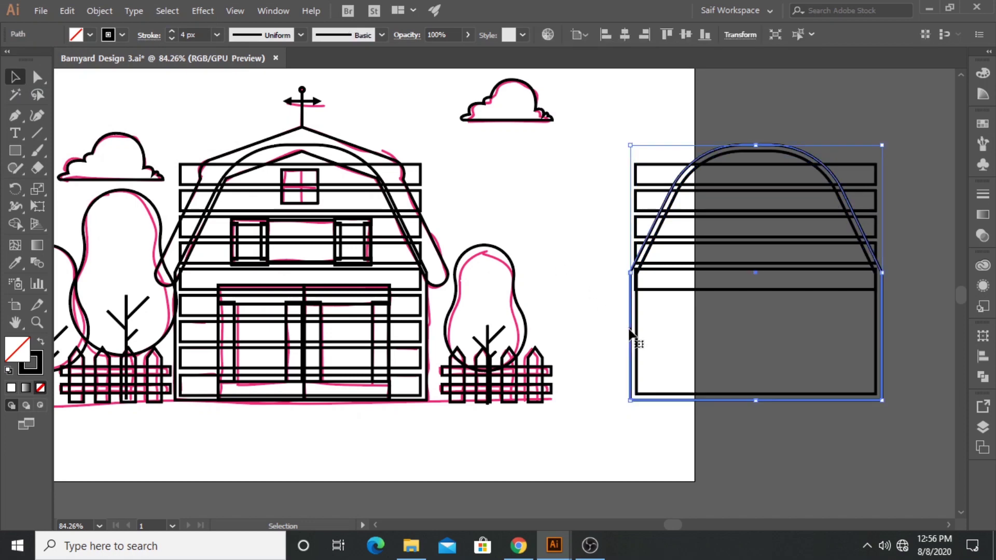
left_click(612, 266)
key("ctrl+a")
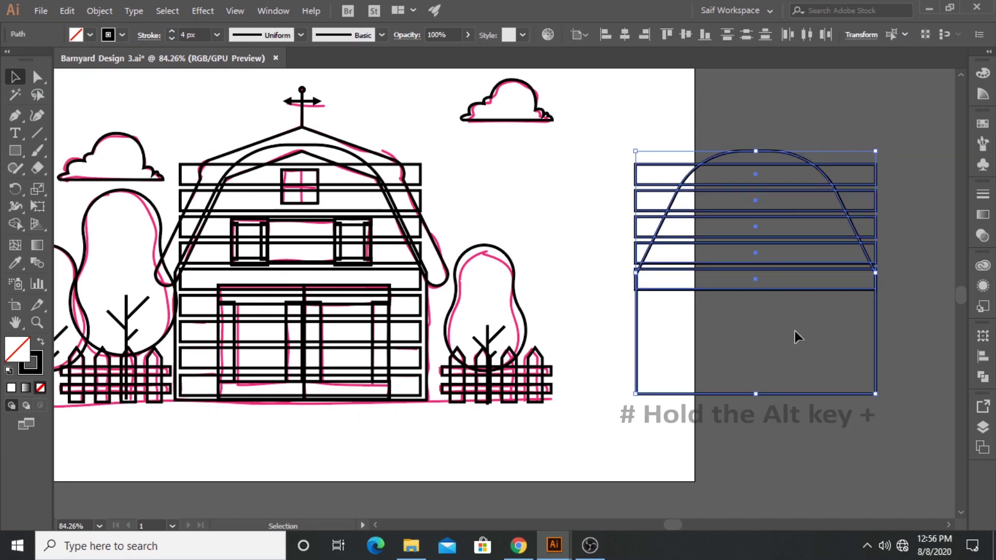
key("shift+m")
left_click_drag(665, 139, 641, 249)
left_click_drag(883, 262, 893, 282, "alt")
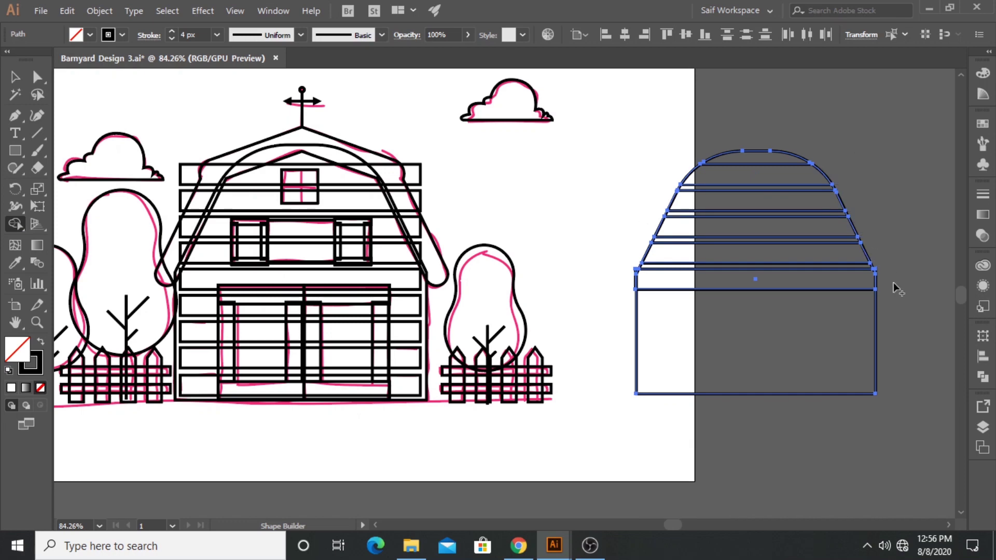
left_click(671, 309, "alt")
Step: Delete the thin strips between the plank bands and the rounded roof cap
key("z")
scroll(465, 204, "right", 5)
scroll(463, 205, "up", 5)
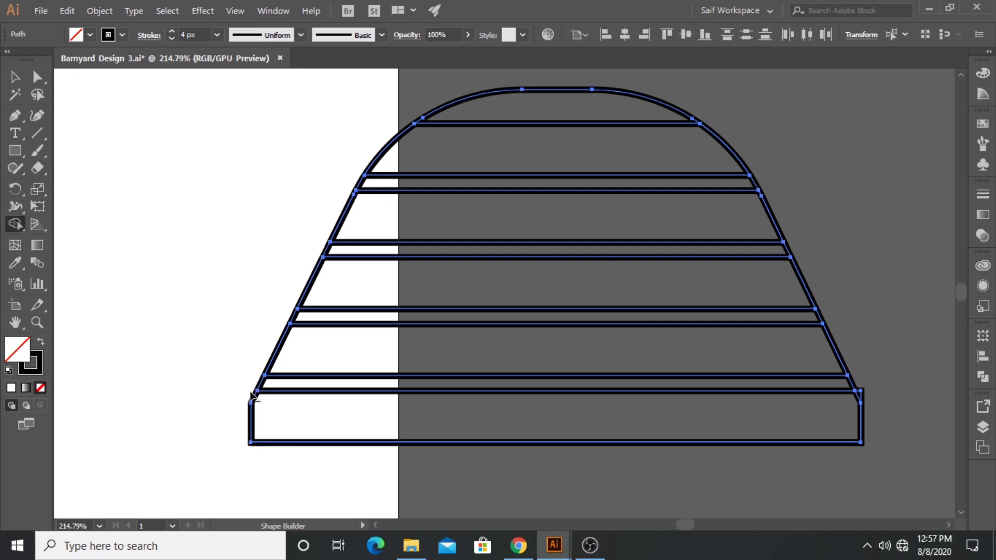
left_click_drag(252, 397, 864, 396)
left_click(838, 382, "alt")
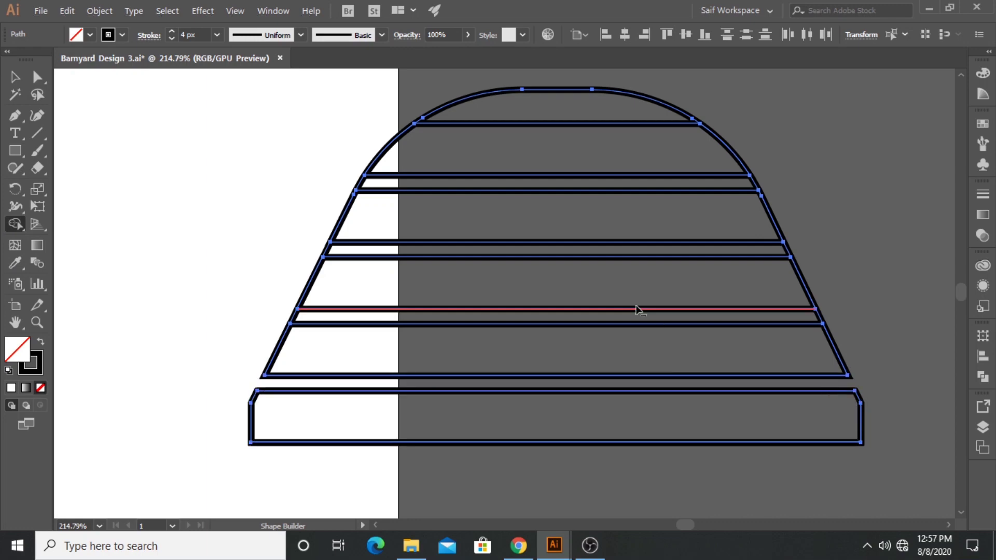
left_click(638, 316, "alt")
left_click(581, 249, "alt")
left_click(552, 183, "alt")
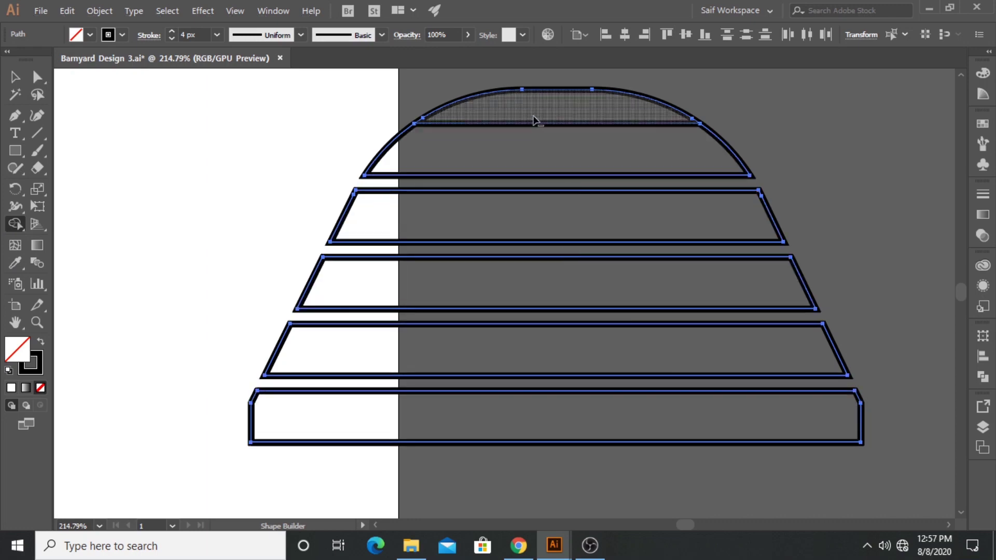
left_click(496, 113, "alt")
key("v")
left_click(247, 192)
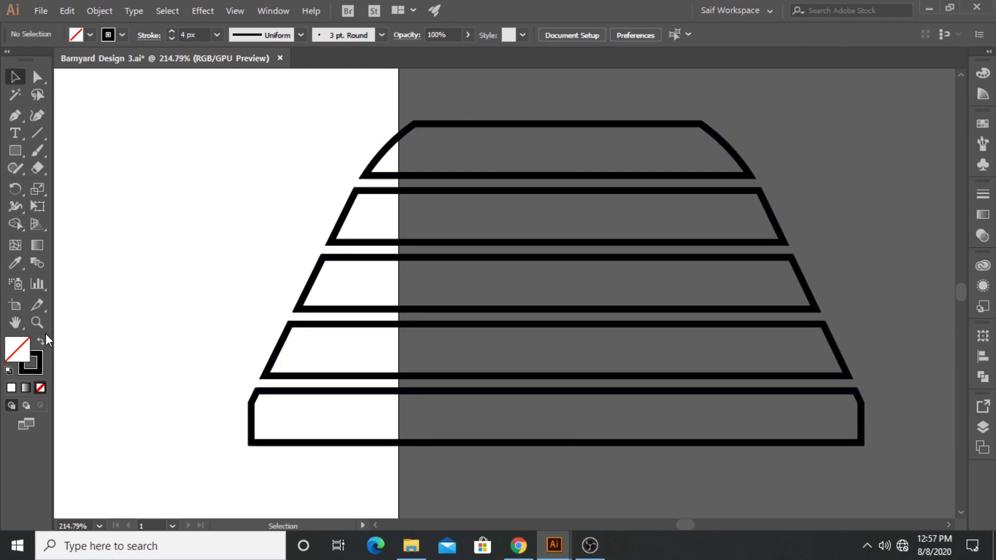
left_click_drag(535, 274, 302, 267)
scroll(337, 207, "left", 5)
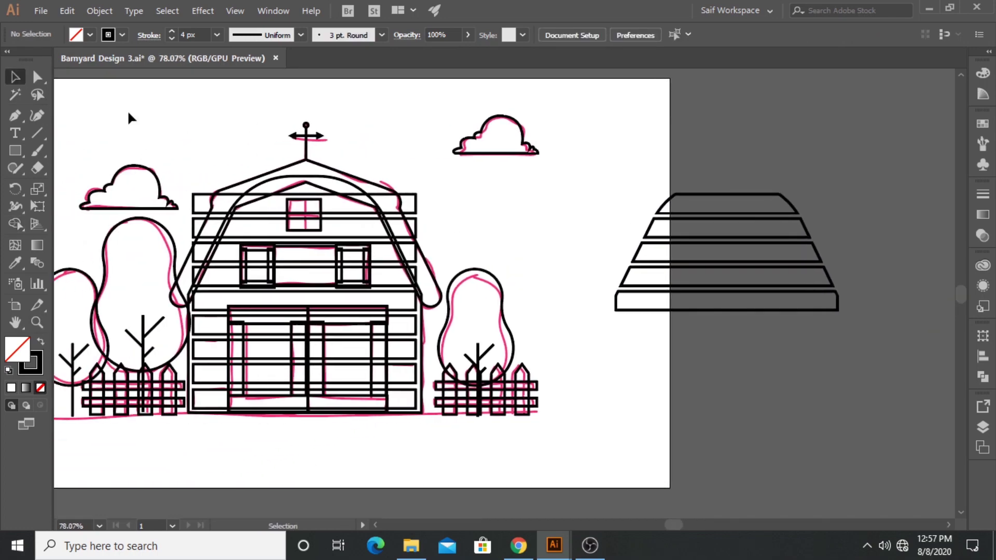
Step: Select the barn's five straight upper planks and try a test line across the stepped shape
left_click(411, 202, "shift")
left_click(404, 218, "shift")
left_click(396, 243, "shift")
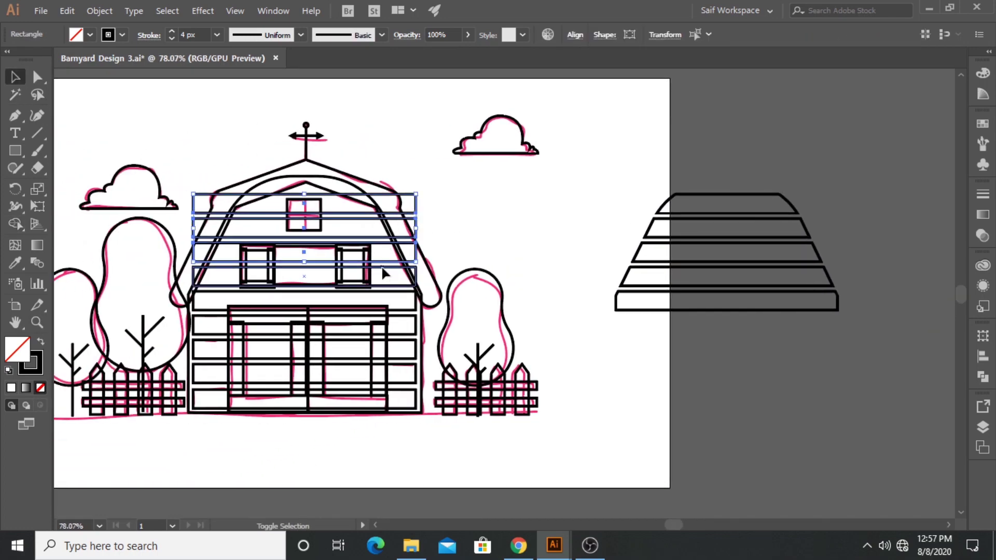
left_click(382, 271, "shift")
left_click(397, 300, "shift")
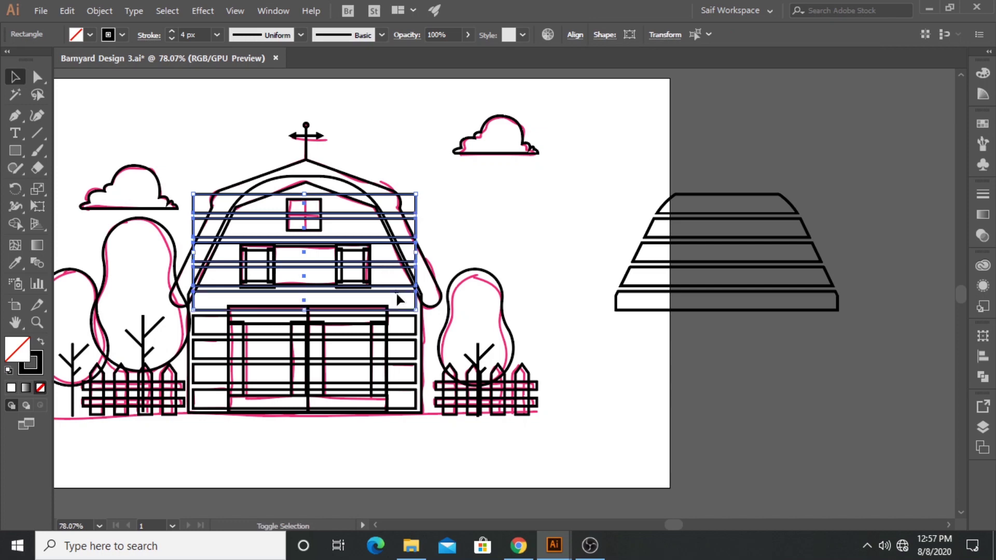
key("backslash")
left_click_drag(669, 168, 715, 258)
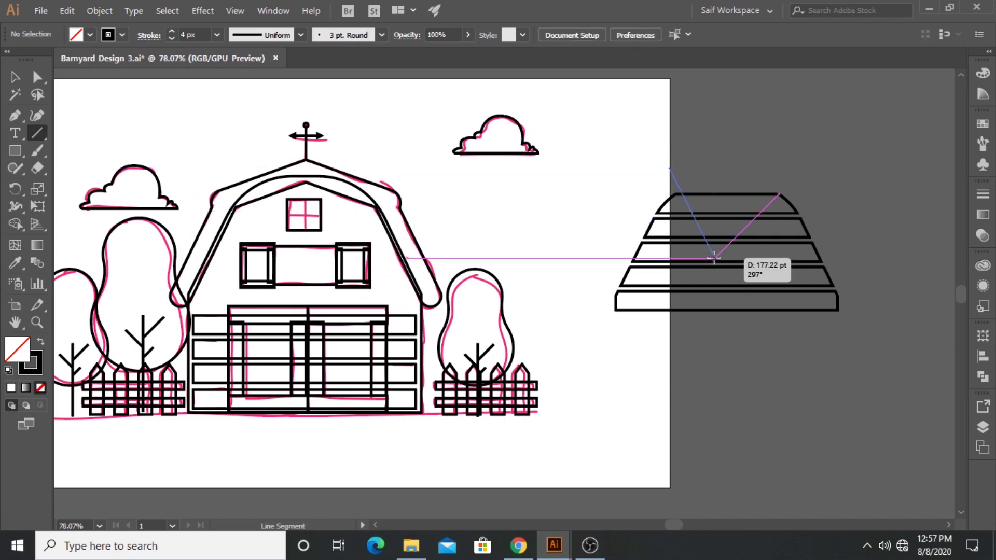
key("Delete")
left_click(15, 77)
Step: Copy the stepped plank shape onto the barn and delete the original beside the artboard
left_click_drag(642, 160, 835, 334)
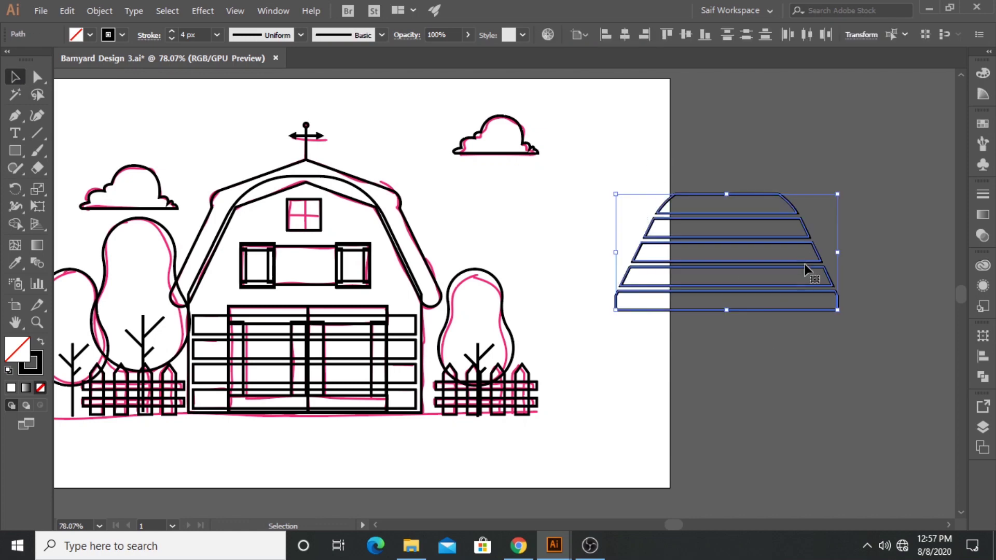
left_click_drag(816, 254, 397, 254)
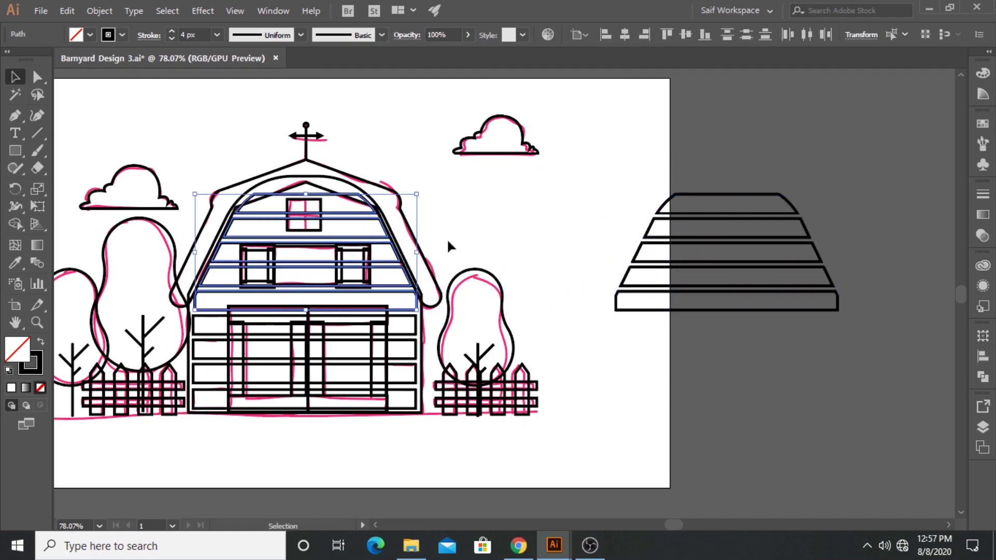
left_click_drag(612, 177, 721, 344)
key("Delete")
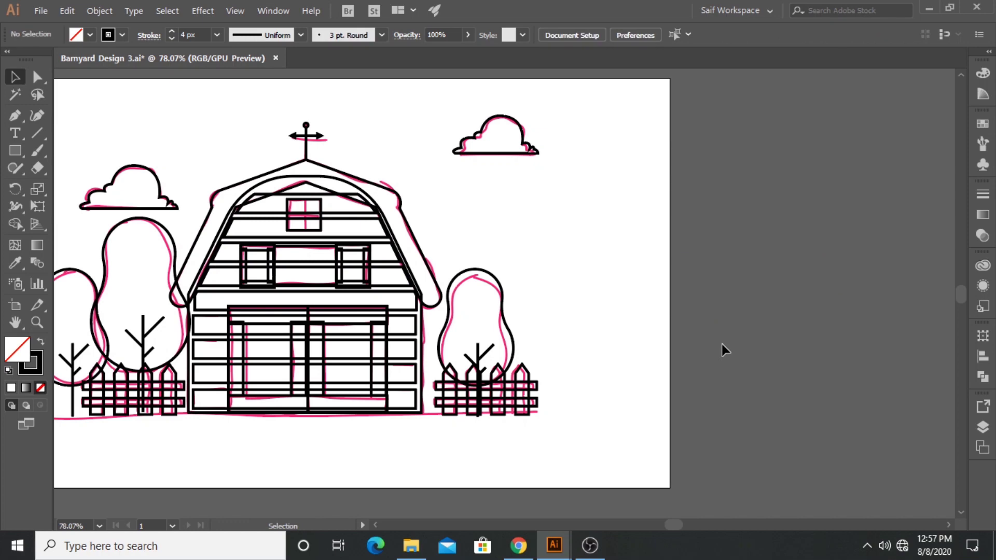
Step: Fill the barn's outer wall shape with the dark red swatch
key("z")
scroll(500, 268, "up", 3)
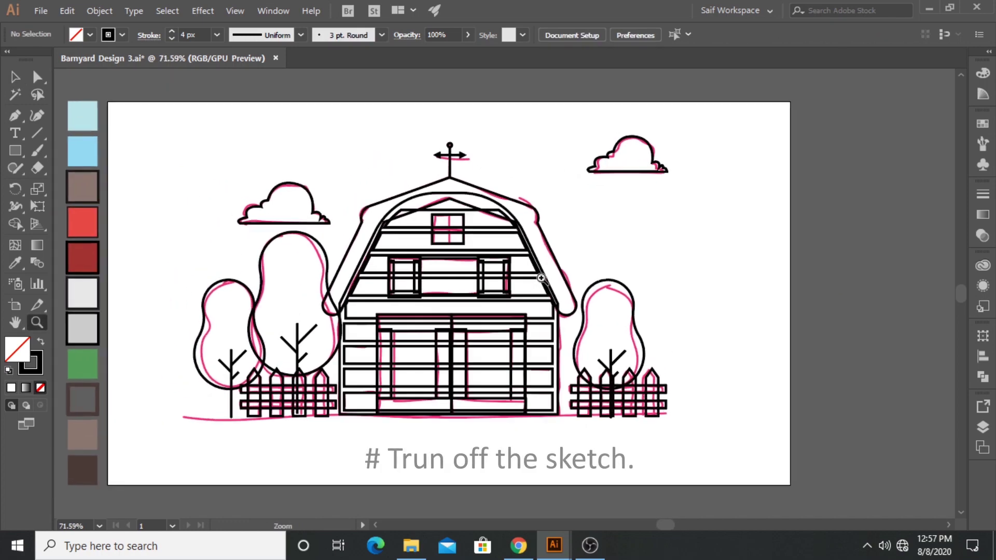
key("v")
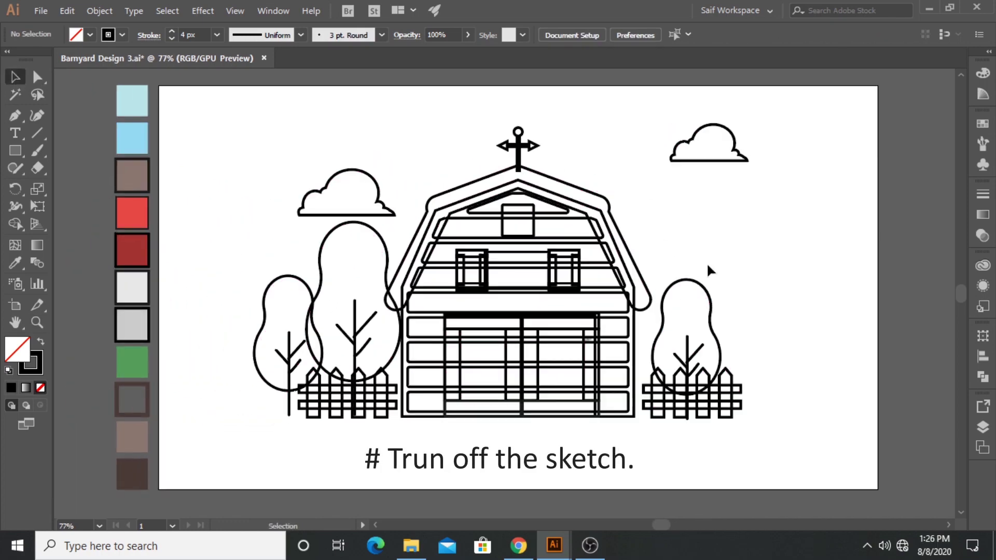
left_click(633, 331)
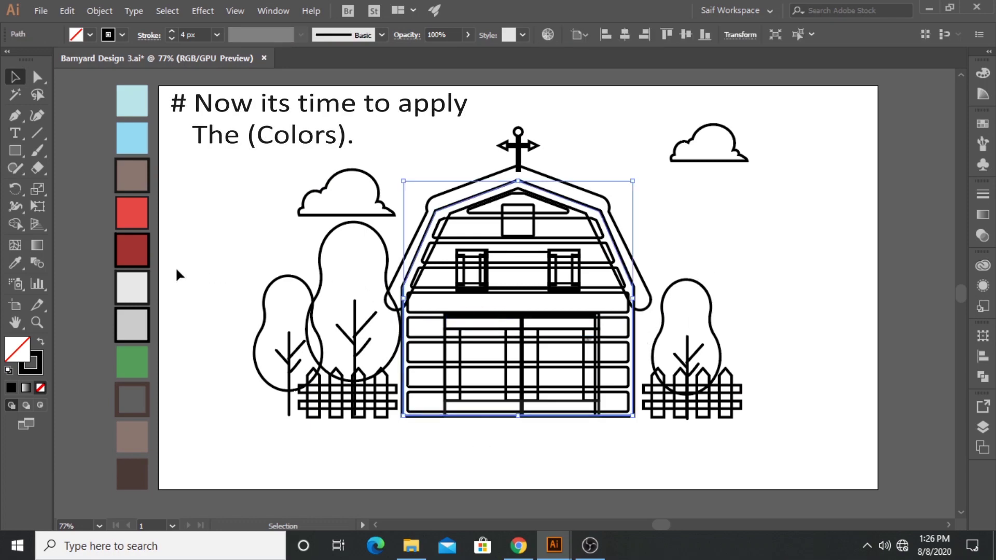
left_click(17, 262)
left_click(130, 248)
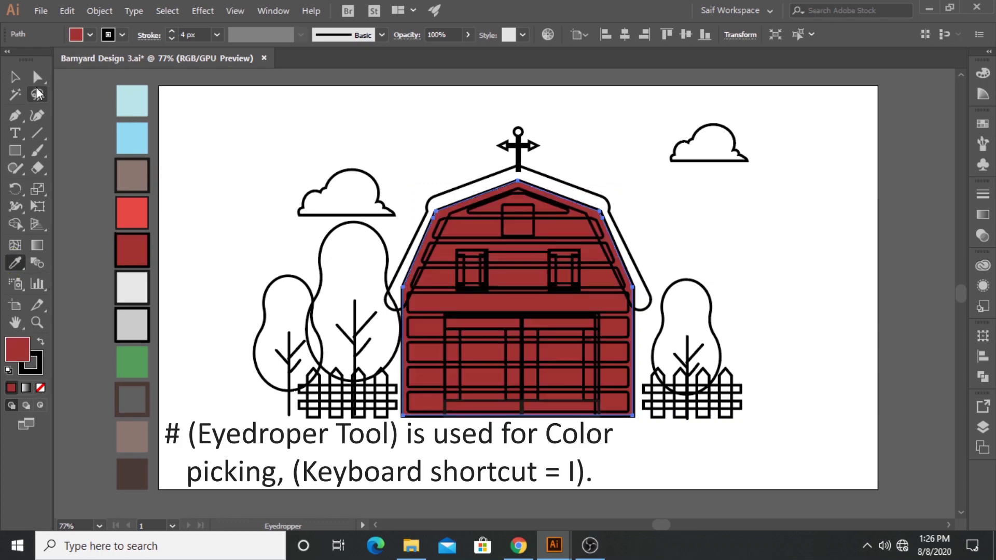
left_click(15, 77)
left_click(609, 440)
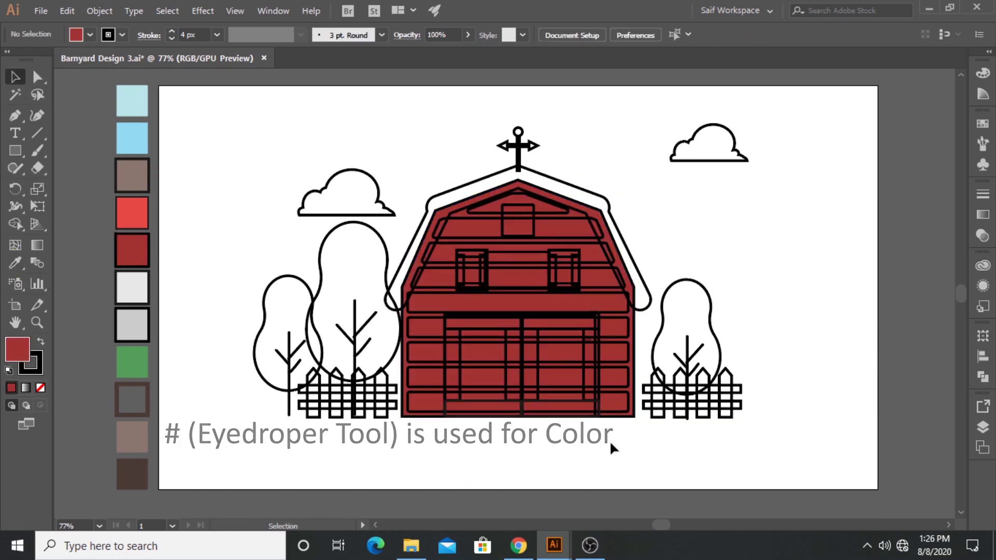
Step: Select all barn wall and roof planks, from the bottom plank to the top roof triangle
left_click(35, 322)
left_click_drag(550, 337, 634, 341)
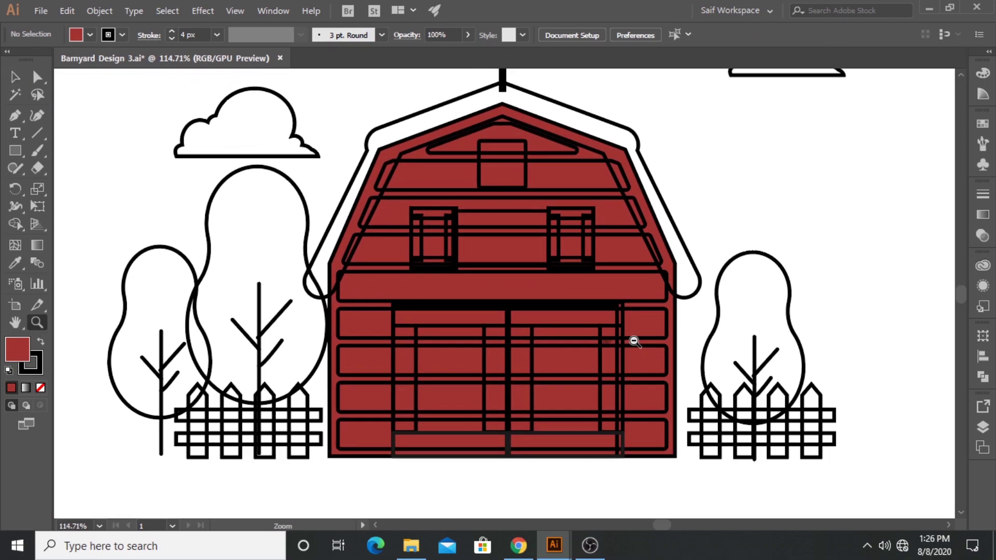
left_click(15, 77)
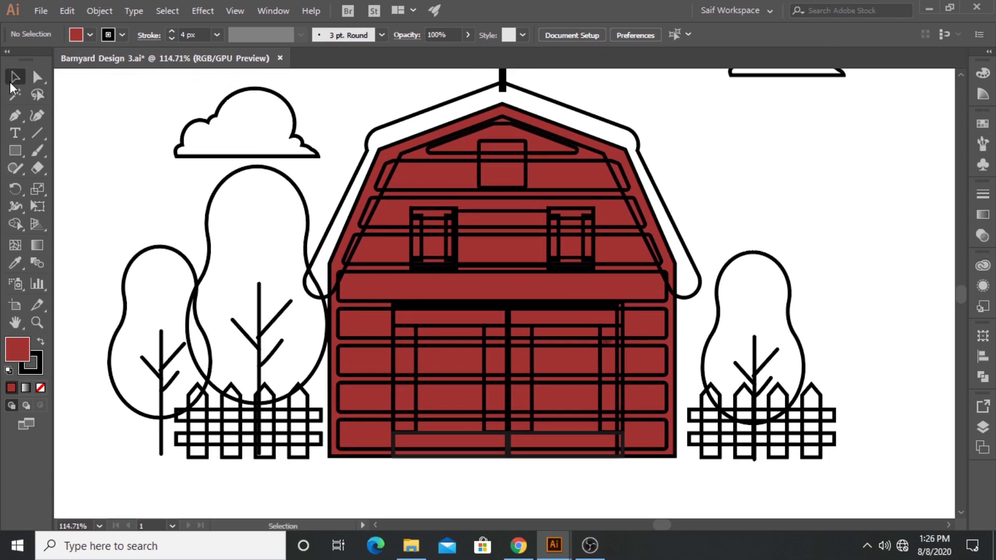
left_click(653, 429)
left_click(652, 386, "shift")
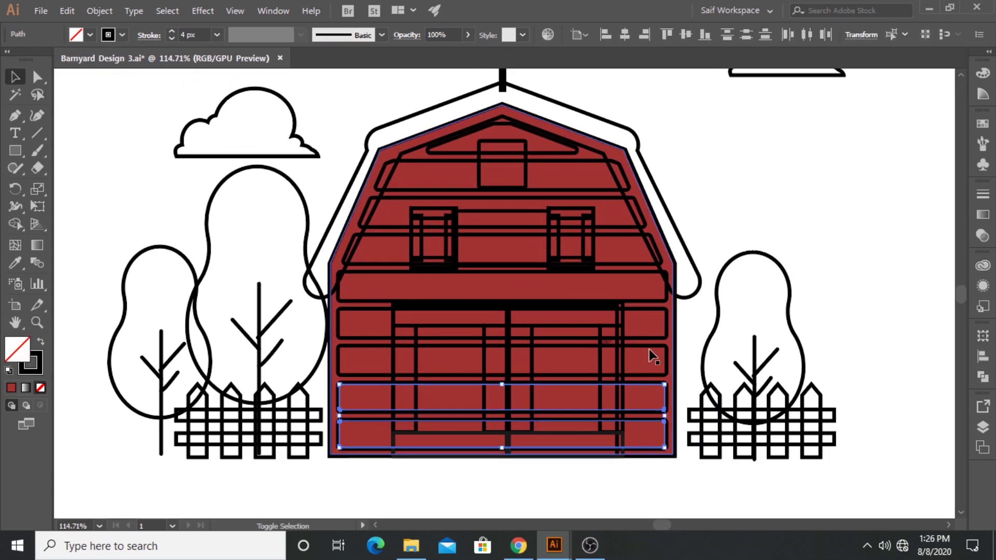
left_click(649, 353, "shift")
left_click(643, 311, "shift")
left_click(639, 290, "shift")
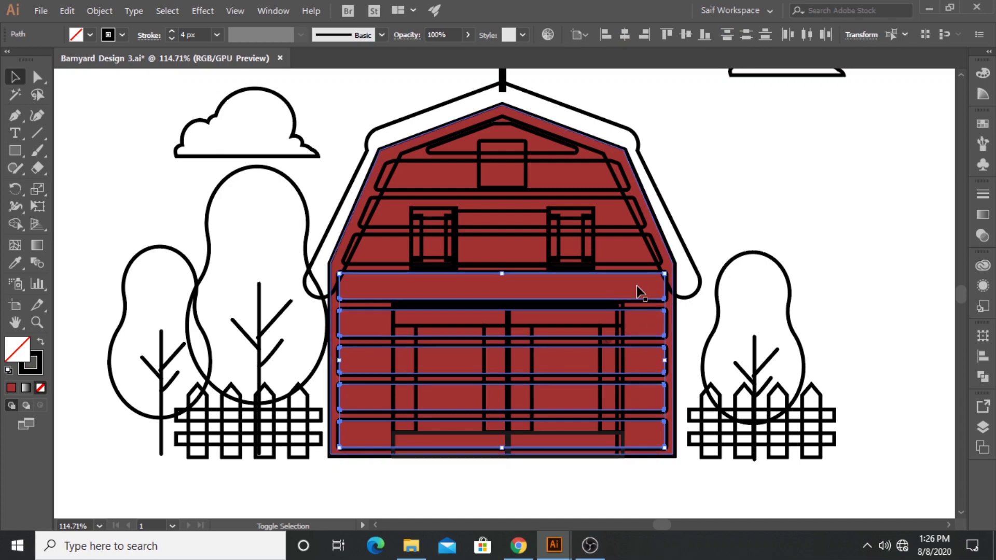
left_click(628, 262, "shift")
left_click(596, 224, "shift")
left_click(558, 187, "shift")
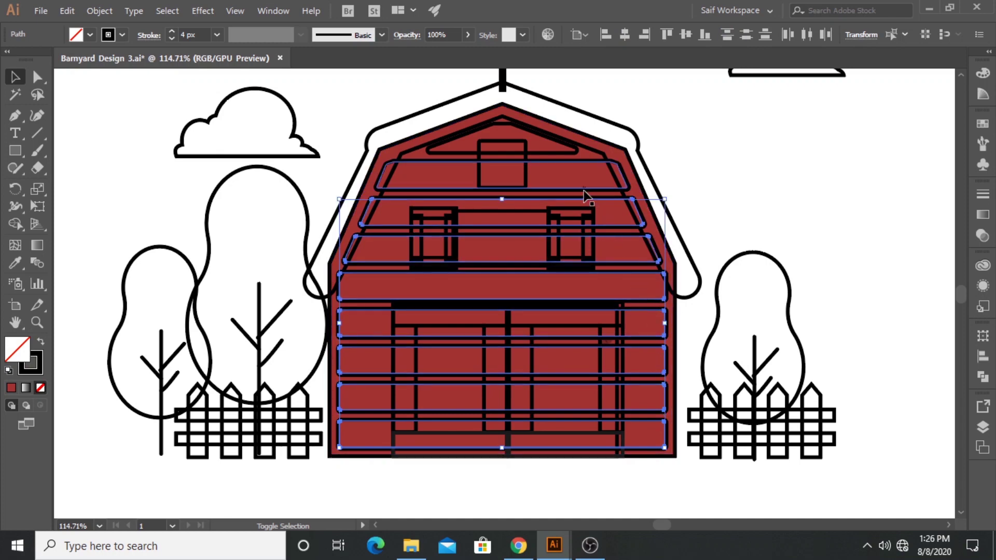
left_click(519, 151, "shift")
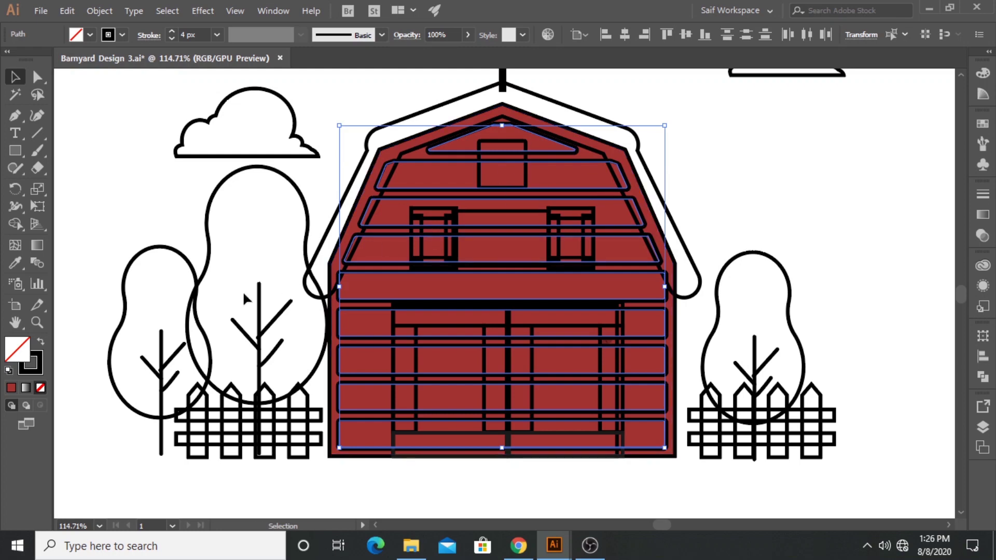
Step: Give the selected planks the light red swatch colour
left_click(36, 321)
left_click_drag(499, 167, 456, 171)
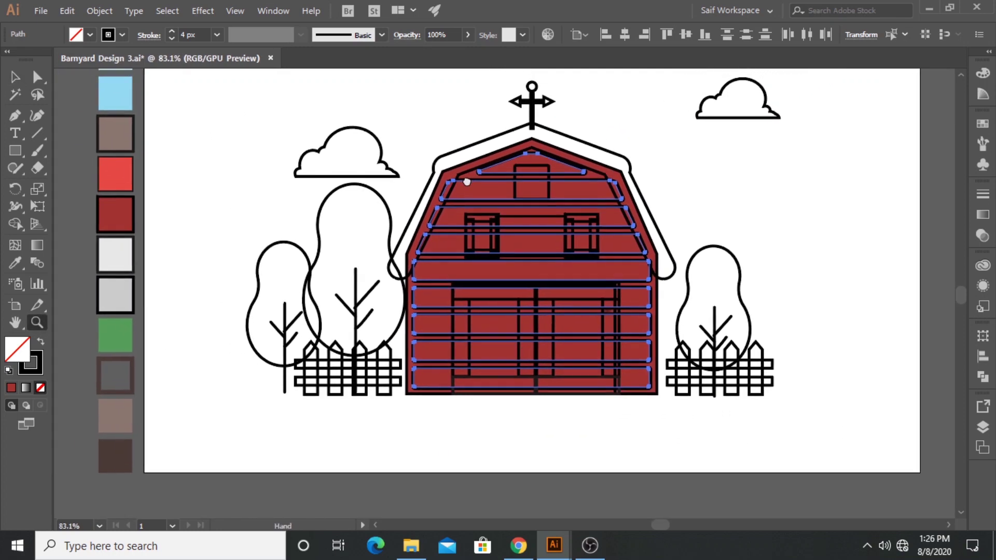
left_click(14, 263)
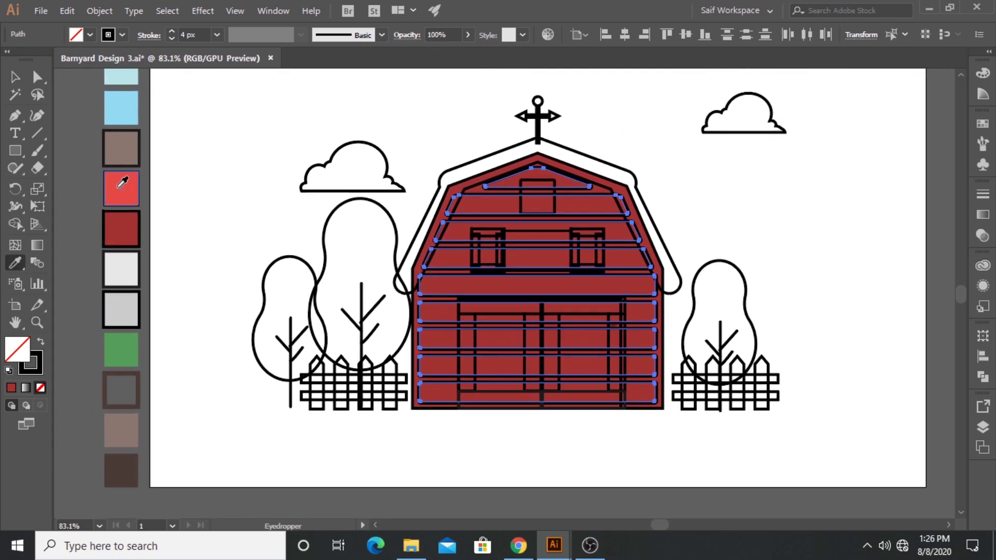
left_click(119, 187)
left_click(23, 79)
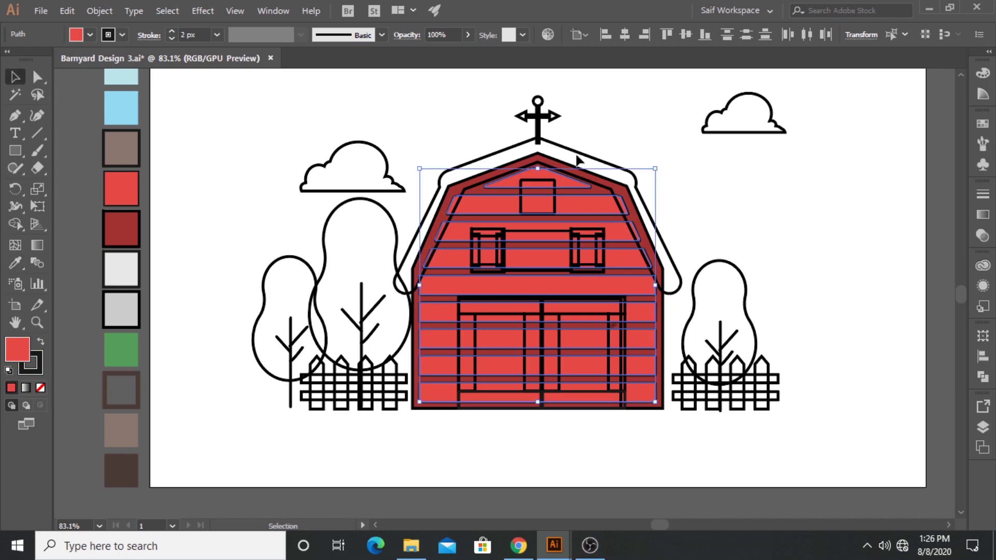
Step: Fill the roof outline with the brown swatch colour
left_click(676, 158)
left_click(590, 159)
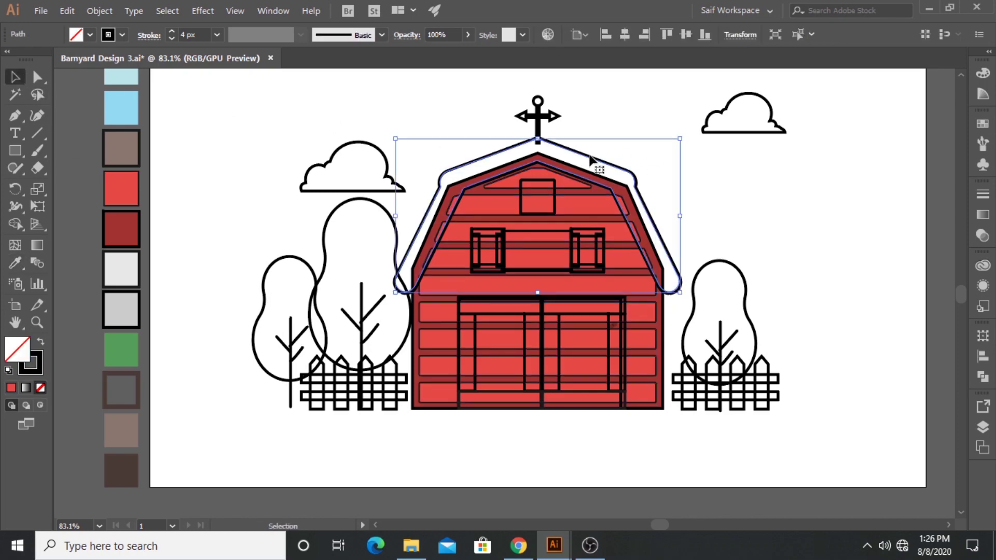
left_click(13, 266)
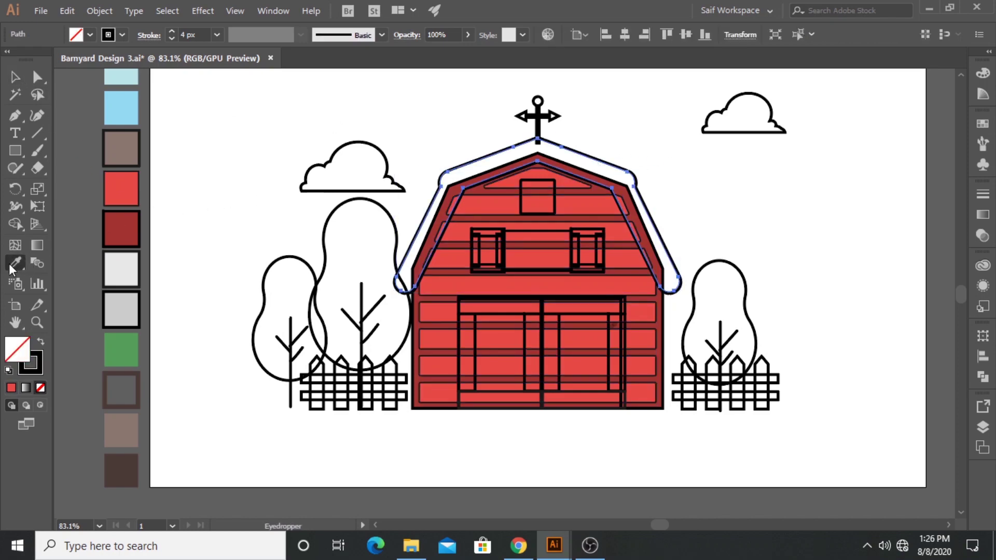
left_click(121, 145)
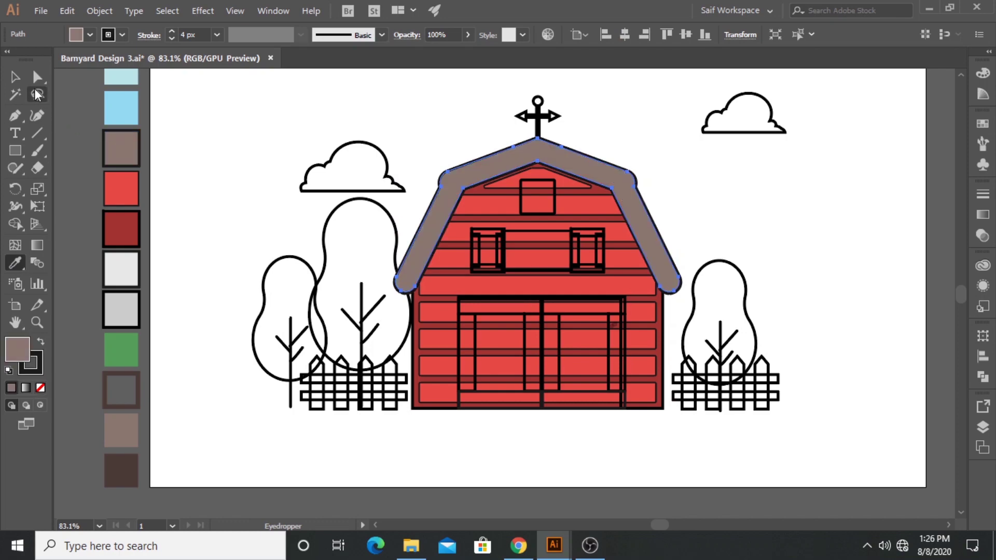
left_click(15, 78)
left_click(739, 193)
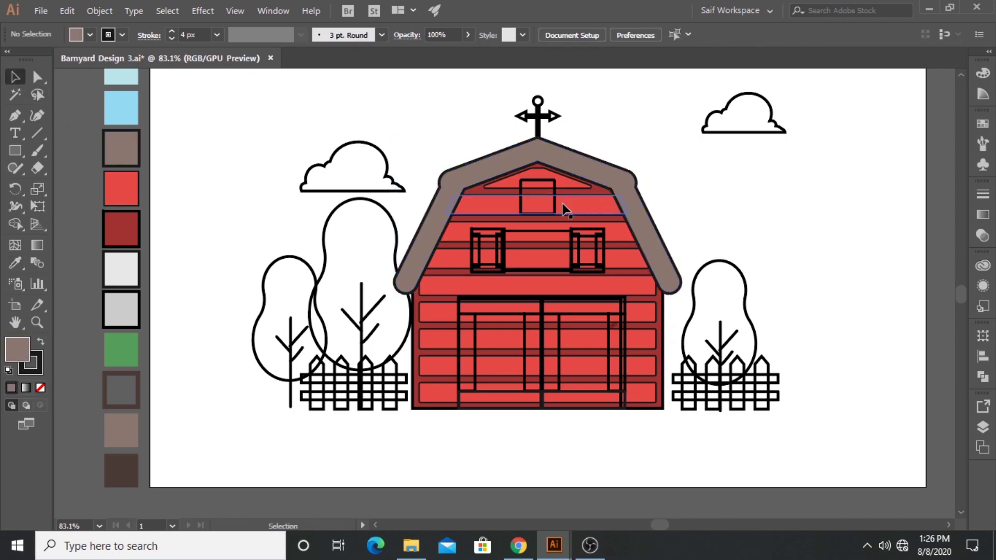
left_click(553, 204)
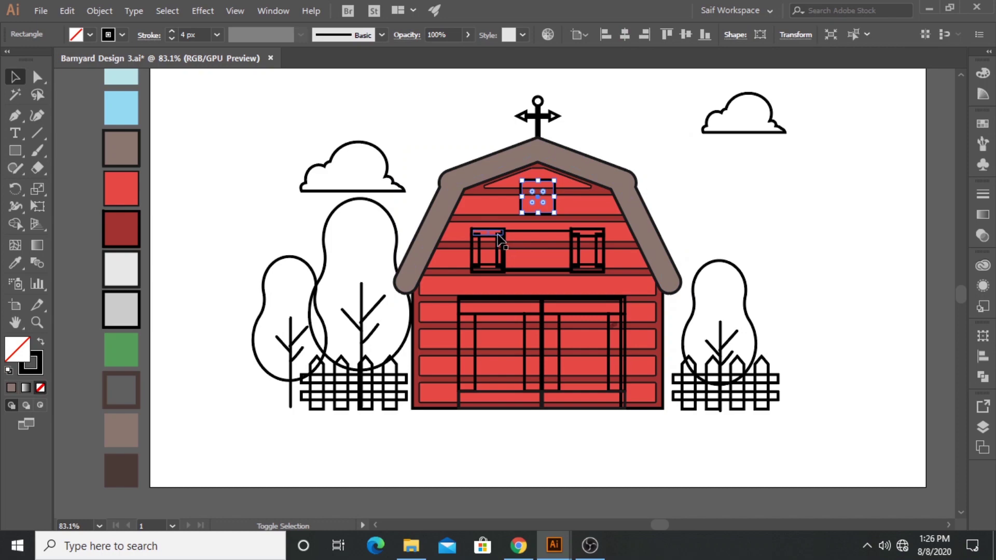
Step: Fill the loft windows, side windows and door frame pieces light grey
left_click(499, 239, "shift")
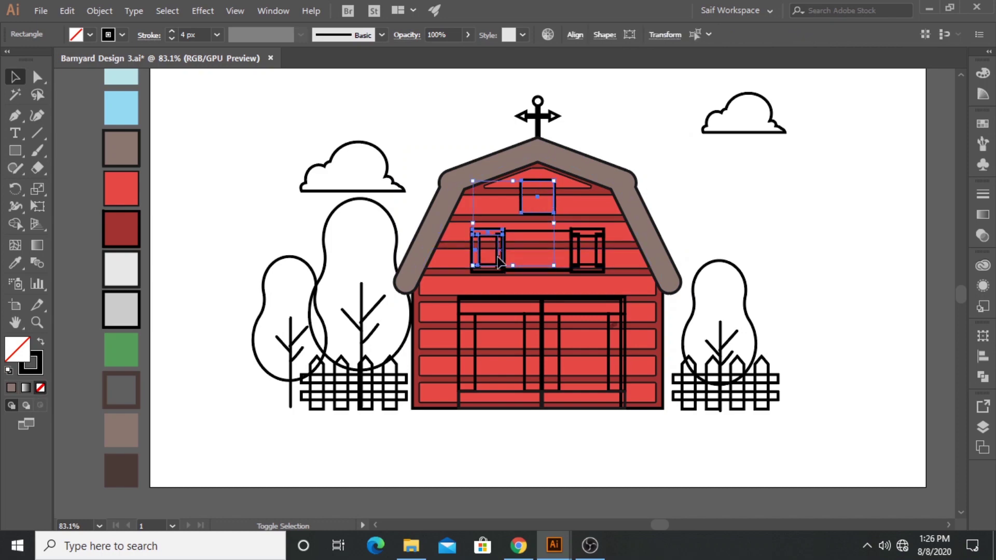
left_click(599, 271, "shift")
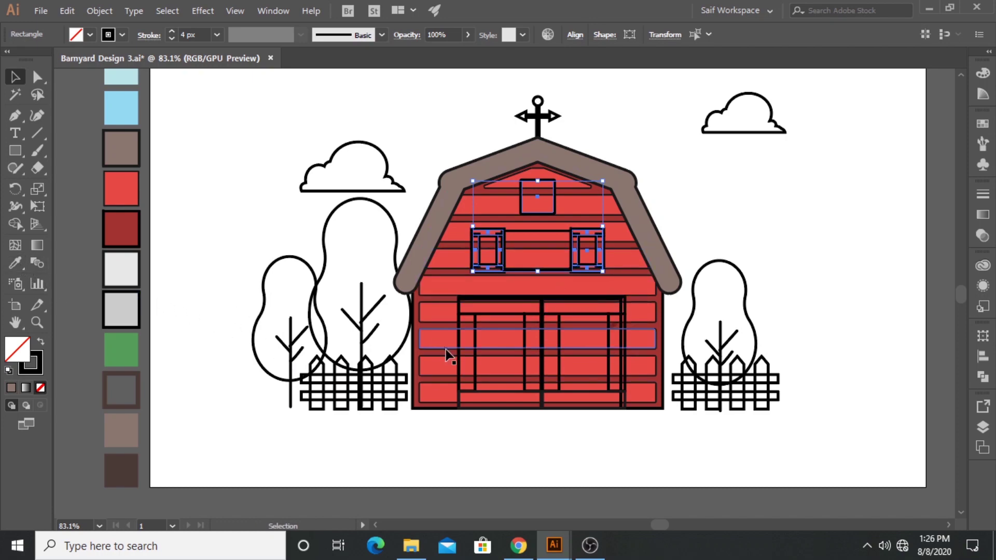
left_click(529, 358, "shift")
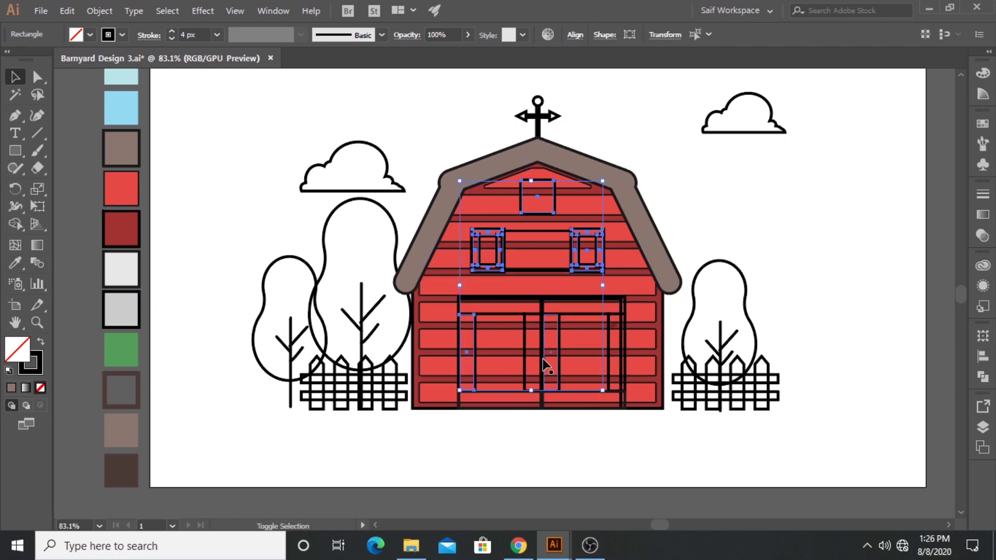
left_click(505, 394, "shift")
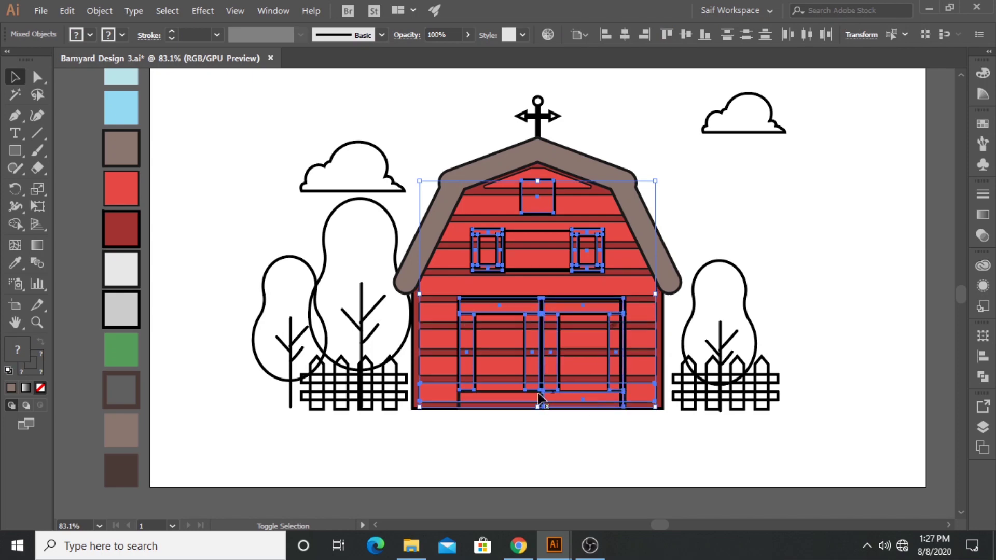
key("i")
left_click(120, 265)
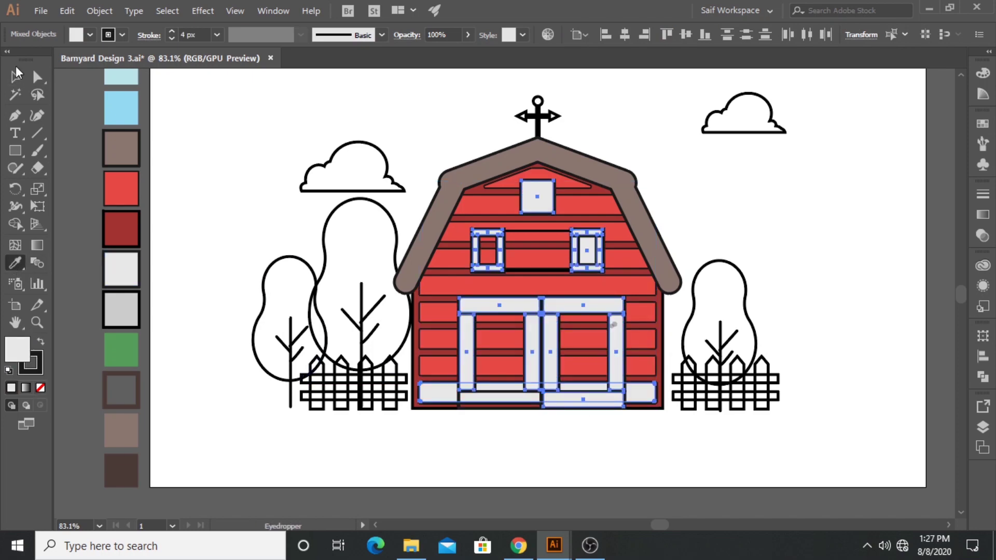
Step: Restore the bottom plank to red
left_click(17, 75)
left_click(334, 429)
left_click(424, 389)
key("i")
left_click(445, 349)
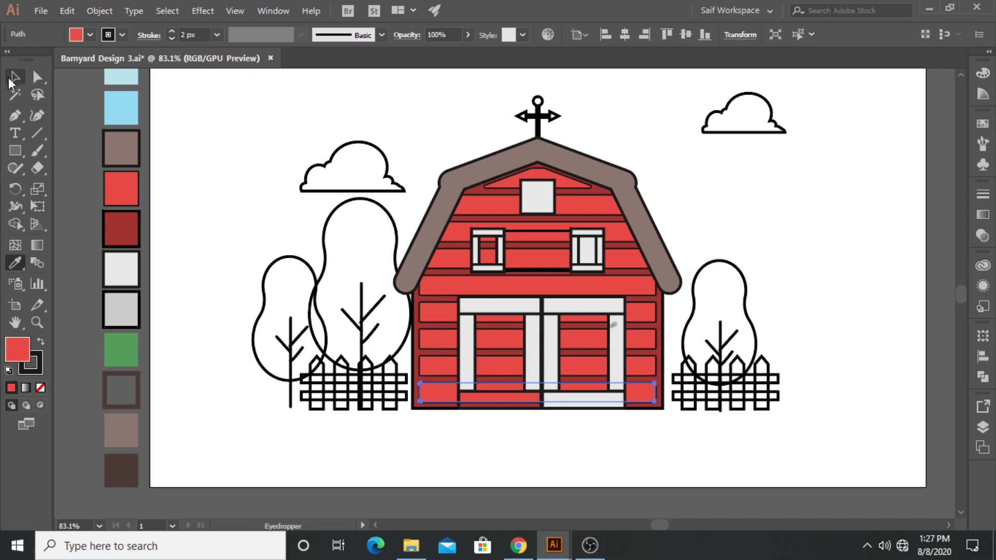
left_click(15, 77)
Step: Give the bottom-left door rectangle the light grey fill
left_click(495, 399)
key("i")
left_click(582, 402)
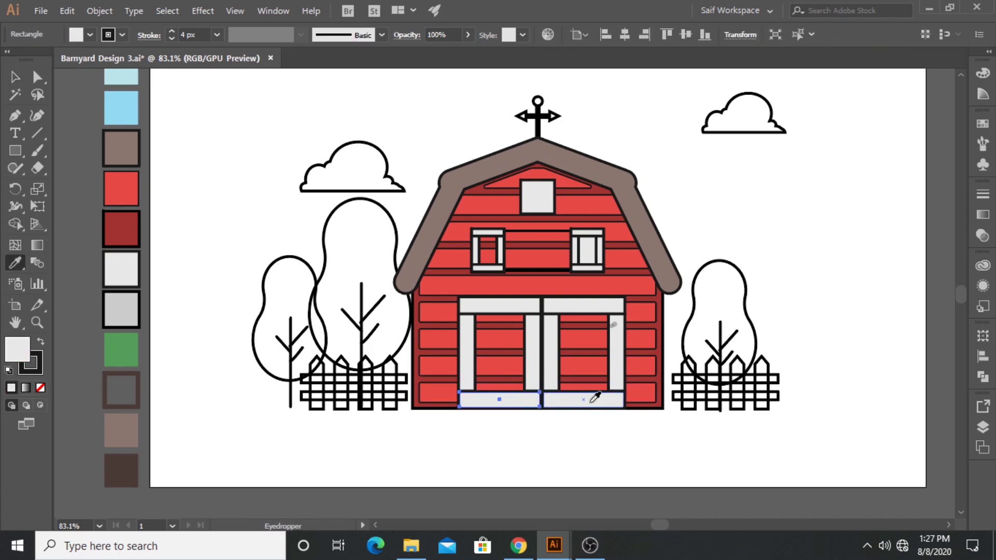
key("v")
left_click(507, 477)
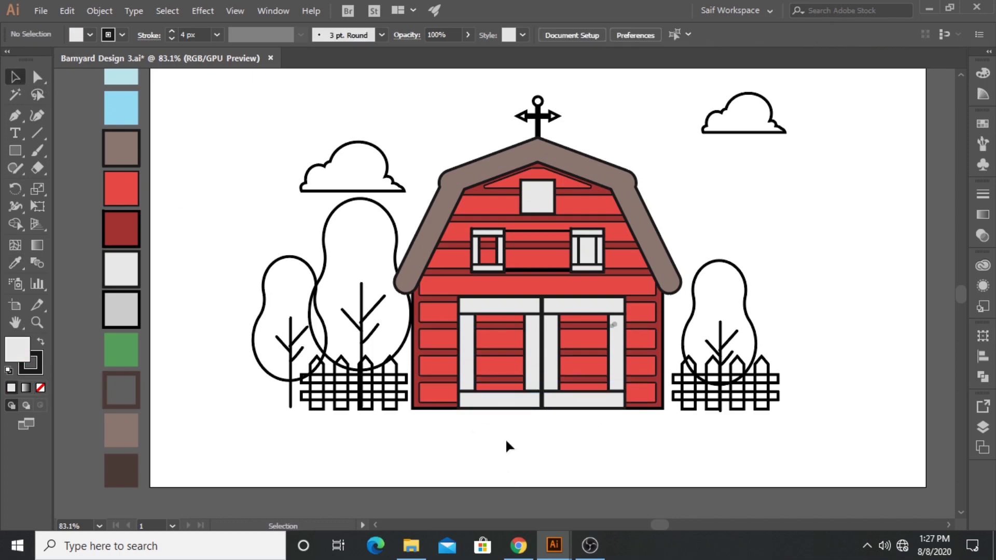
Step: Fill the panel between the windows with light grey
left_click(527, 270)
key("i")
left_click(125, 308)
key("v")
left_click(728, 191)
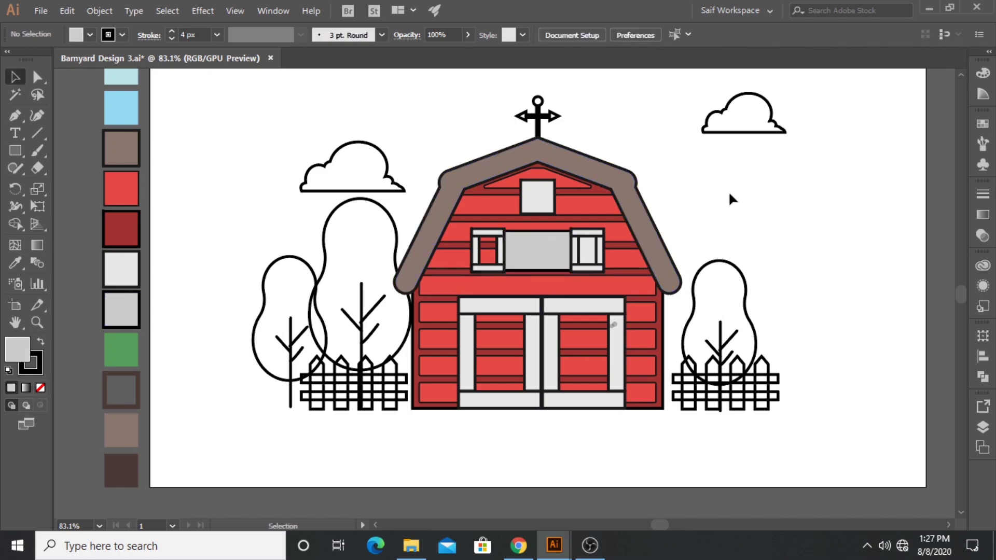
left_click(719, 261)
Step: Fill the right tree and both left trees with the green swatch
left_click(15, 262)
scroll(112, 324, "down", 1)
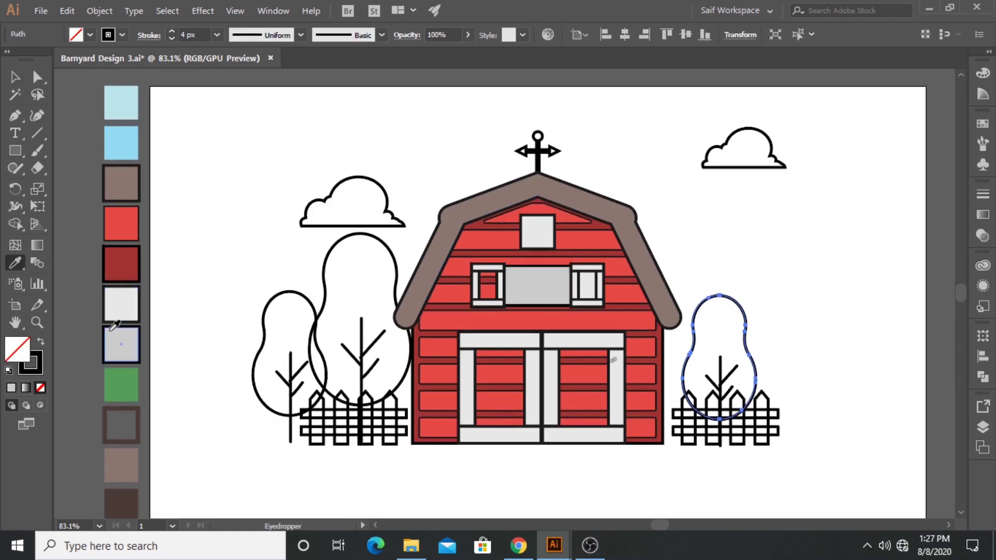
left_click(117, 324)
left_click_drag(244, 206, 316, 249)
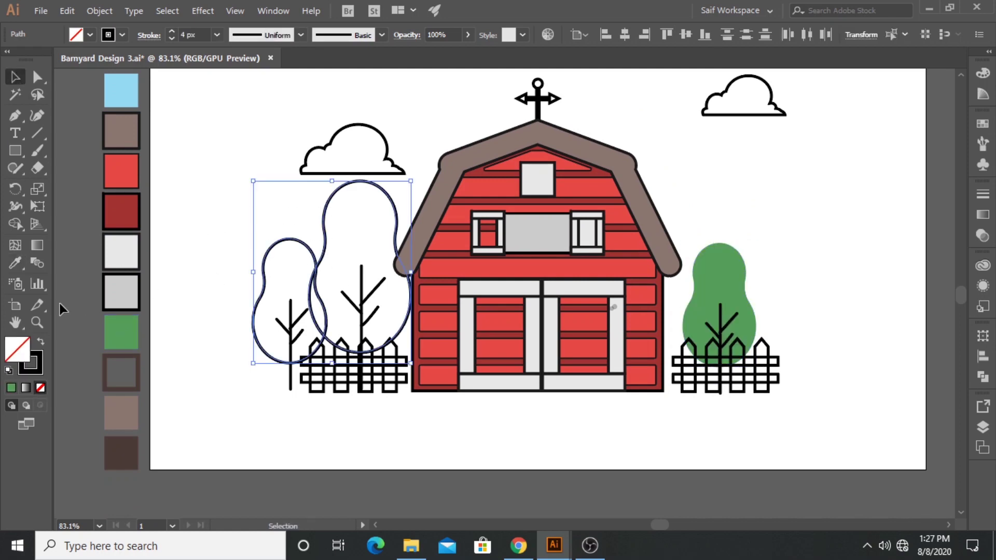
left_click(15, 263)
left_click(121, 332)
left_click(15, 77)
left_click(294, 420)
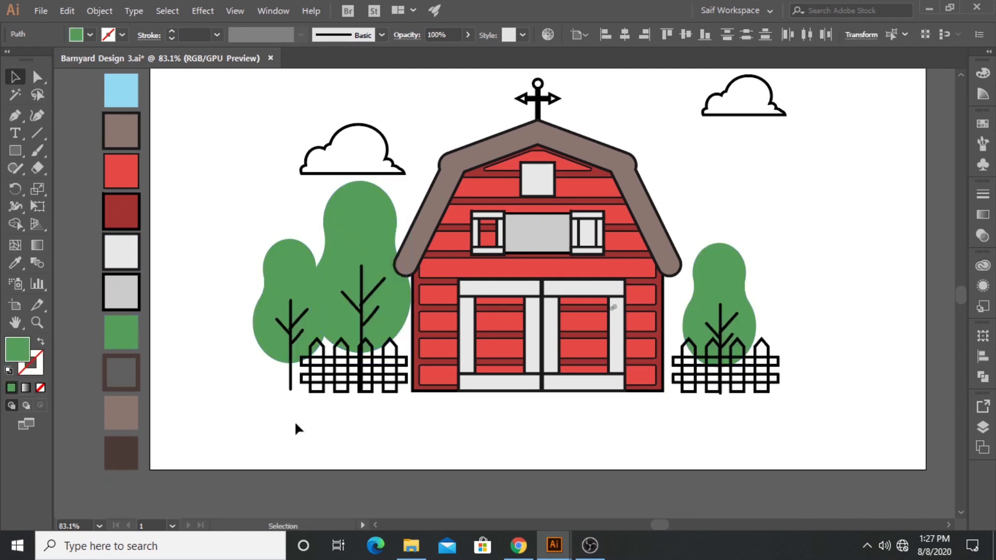
Step: Fill the left fence with dark brown
left_click(313, 360)
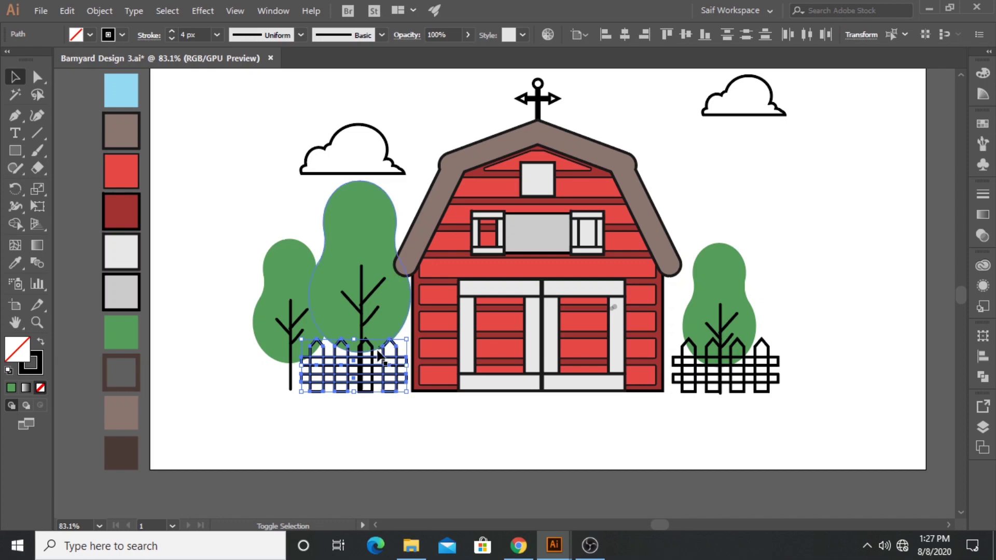
left_click(14, 263)
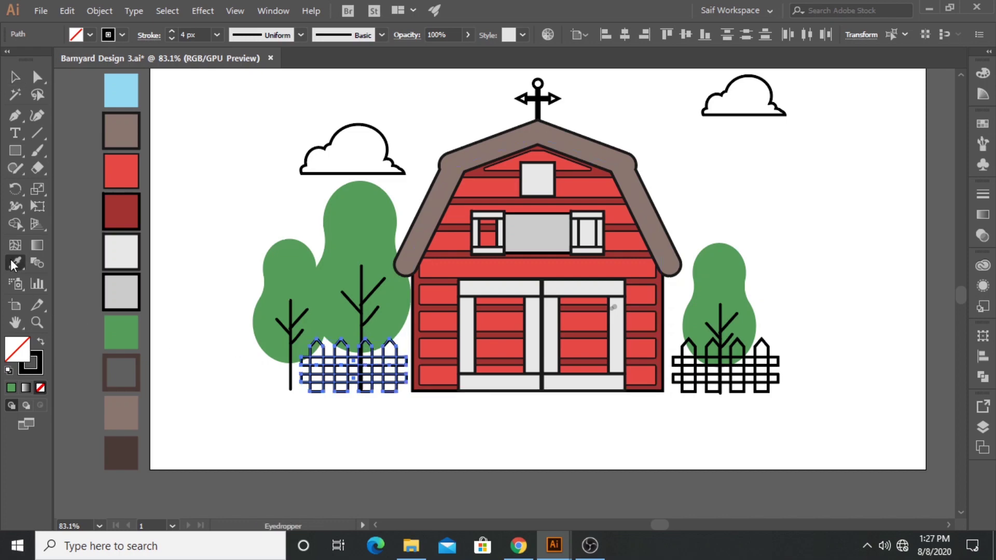
left_click(130, 417)
left_click(121, 453)
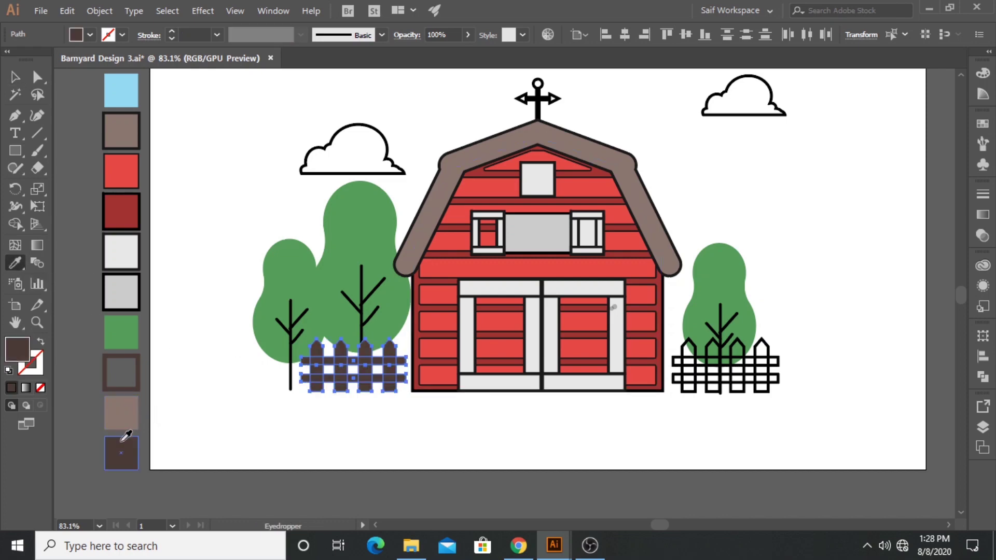
key("v")
left_click(342, 439)
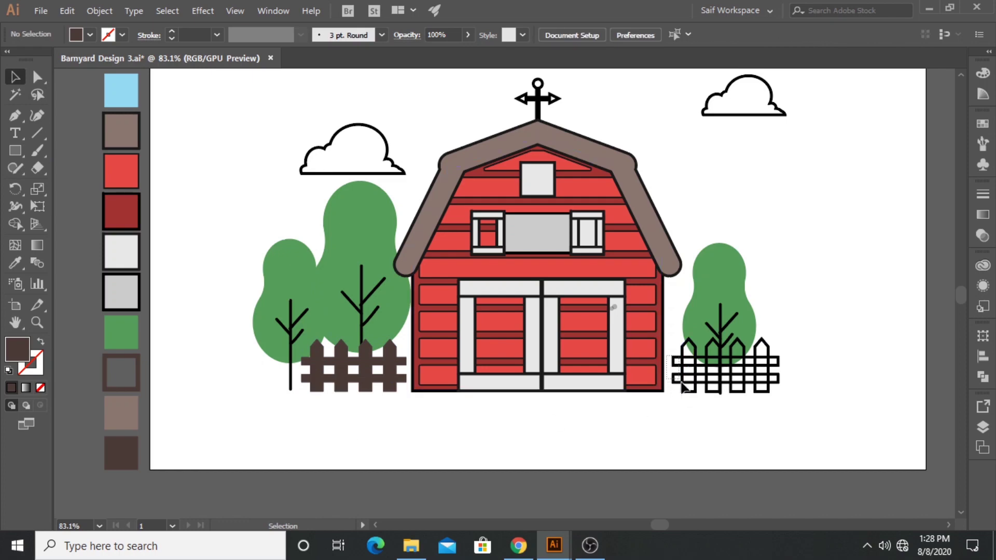
Step: Fill the right fence with dark brown to match the left one
left_click_drag(681, 386, 753, 399)
left_click(18, 264)
left_click(340, 365)
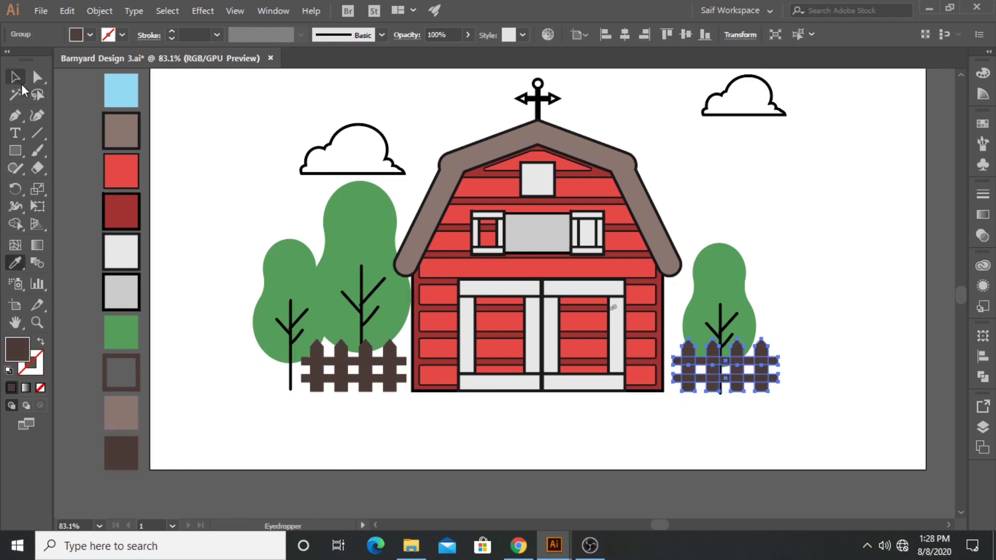
key("v")
left_click(327, 421)
left_click_drag(369, 106, 391, 146)
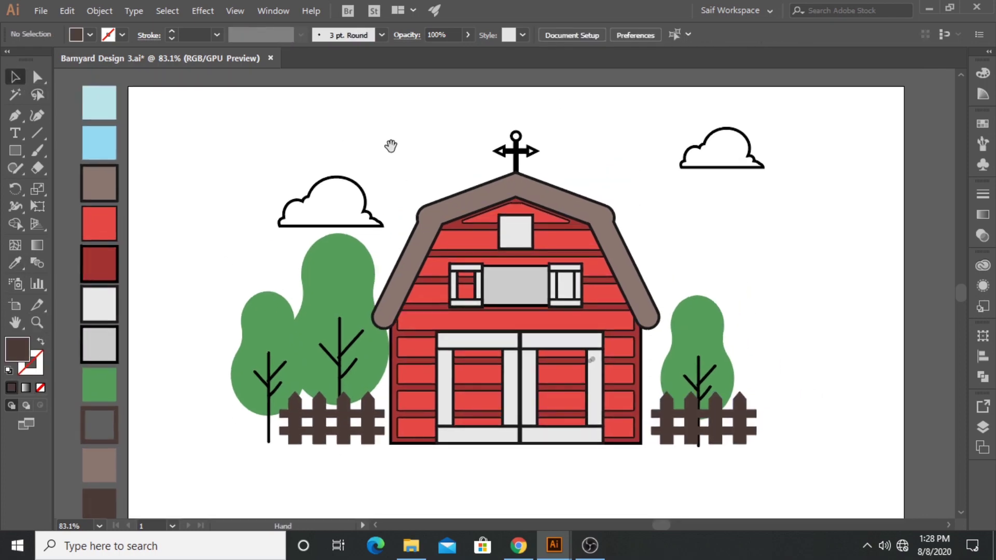
Step: Fill both clouds with the light grey colour using the Eyedropper
left_click(326, 180)
left_click(690, 150, "shift")
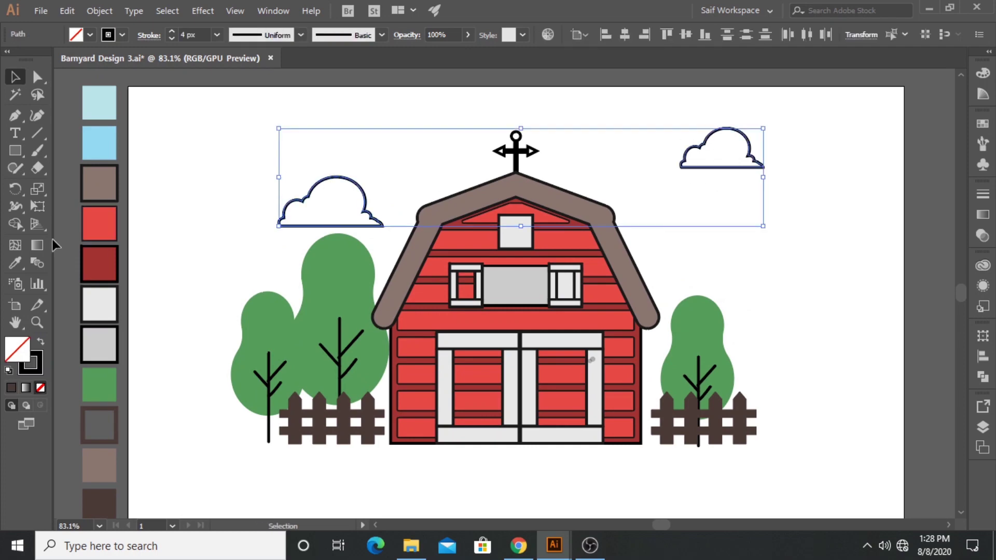
left_click(15, 263)
left_click(99, 304)
key("v")
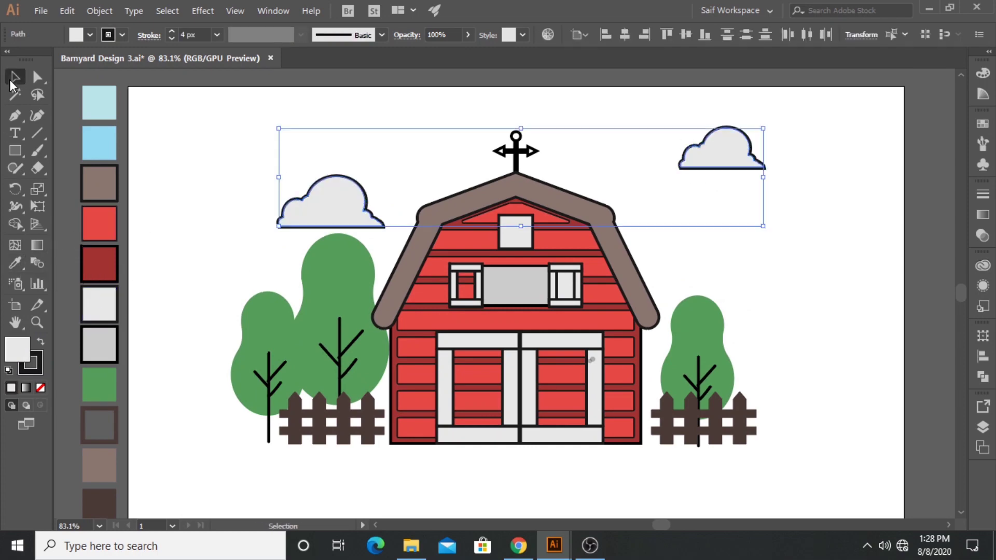
left_click(207, 135)
Step: Create a -10 pt inset offset path on the left cloud
left_click(317, 202)
left_click(99, 11)
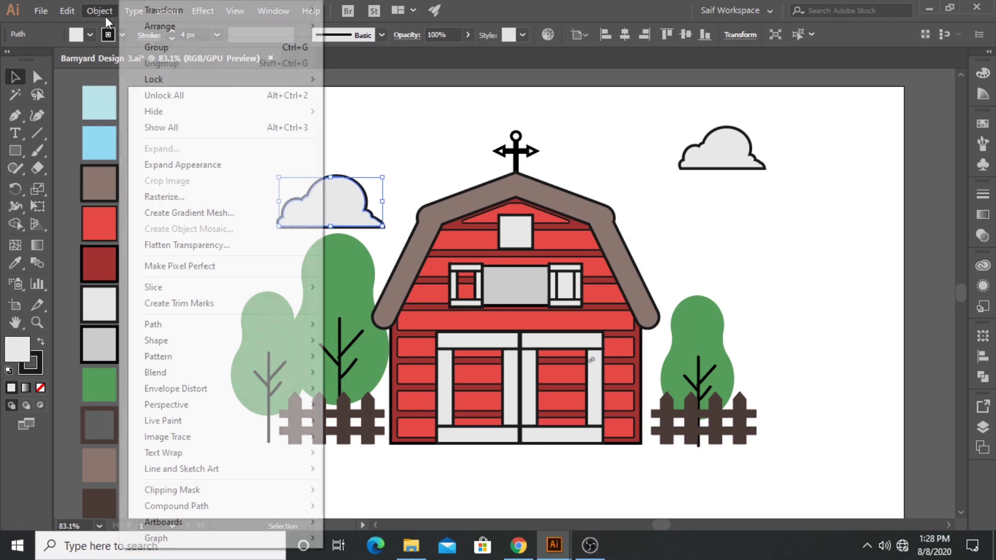
left_click(368, 375)
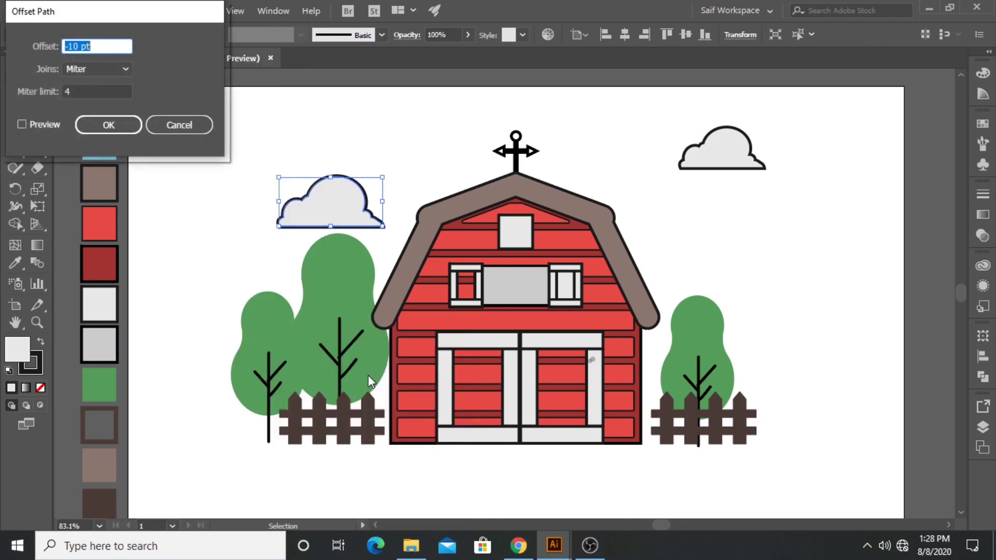
left_click(40, 127)
left_click(164, 125)
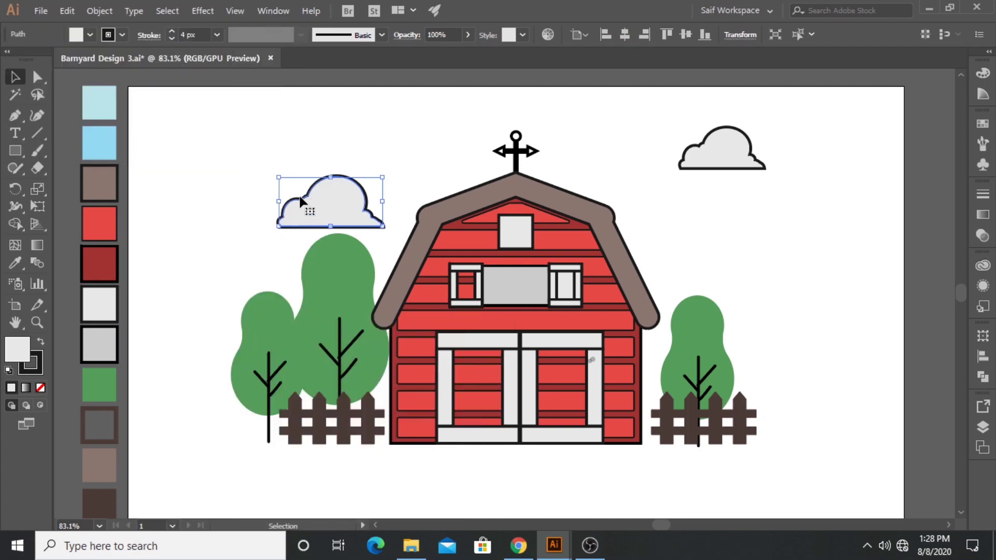
left_click(99, 10)
left_click(411, 375)
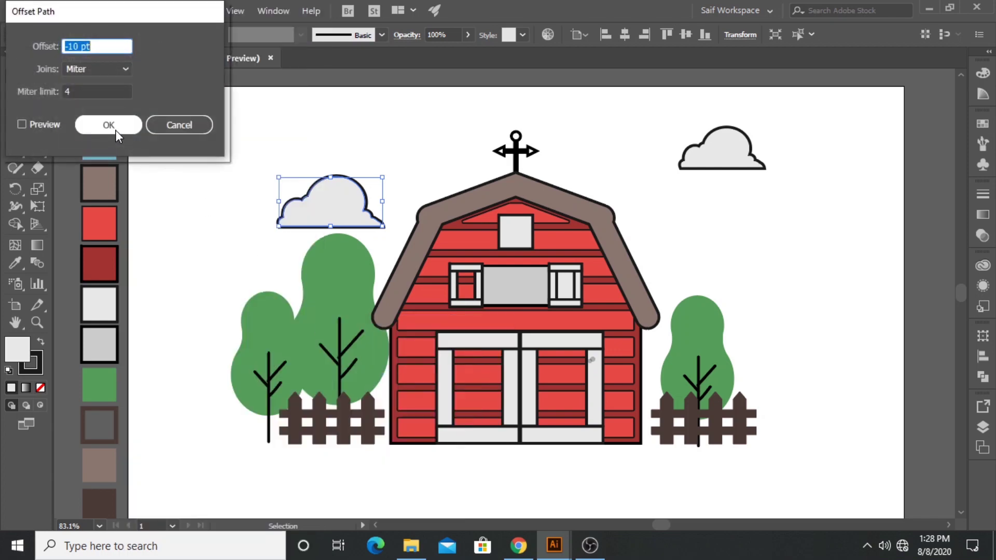
left_click(39, 121)
left_click(104, 124)
Step: Fill the left cloud's inset light blue and lower it onto the cloud's bottom edge
key("i")
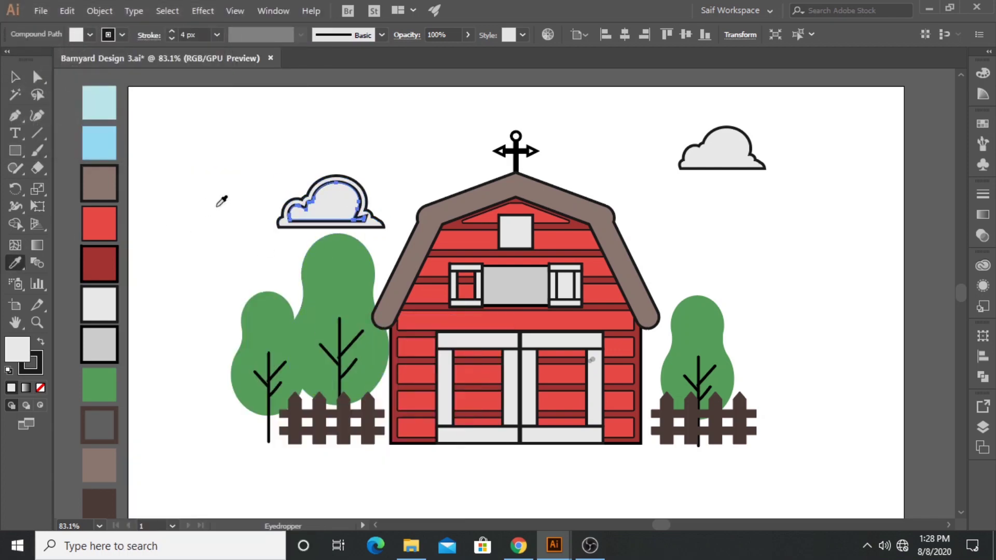
left_click(99, 142)
key("v")
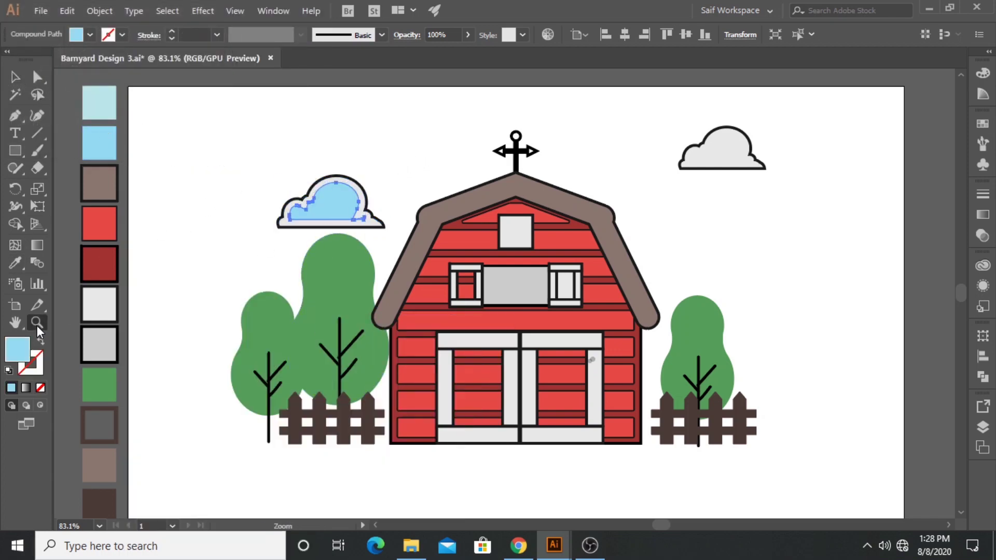
scroll(257, 197, "up", 5)
left_click_drag(419, 204, 419, 223)
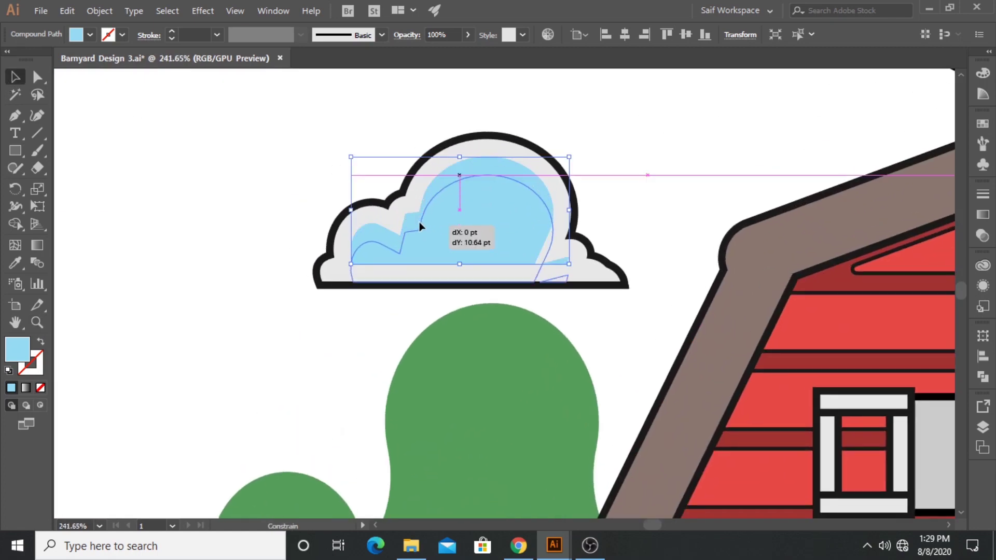
left_click(150, 35)
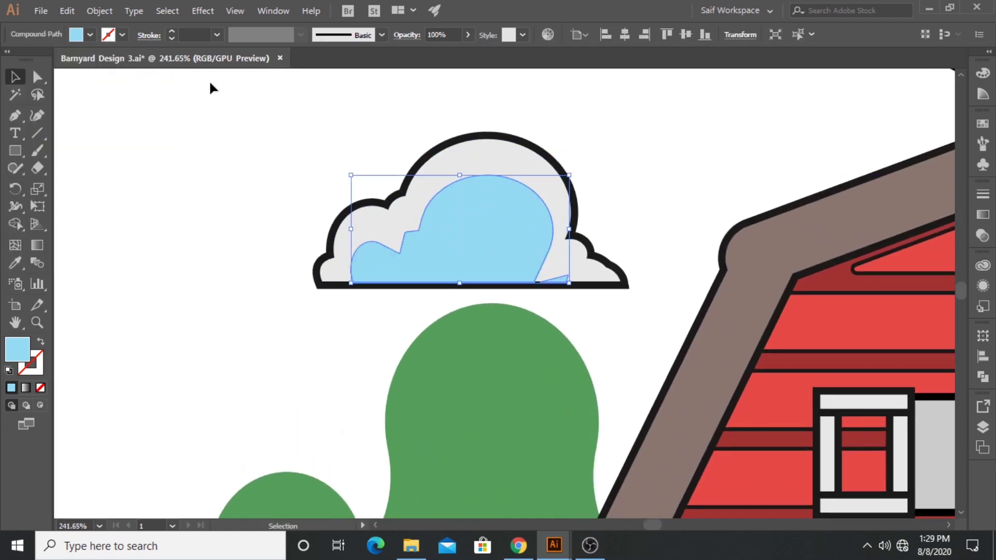
left_click(149, 35)
left_click(276, 150)
left_click(363, 215)
left_click(37, 77)
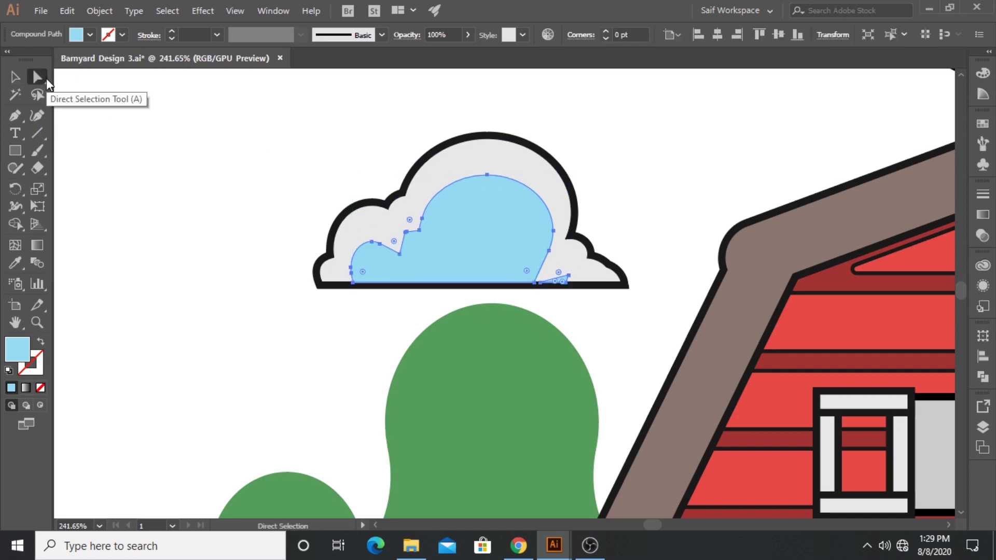
left_click(228, 244)
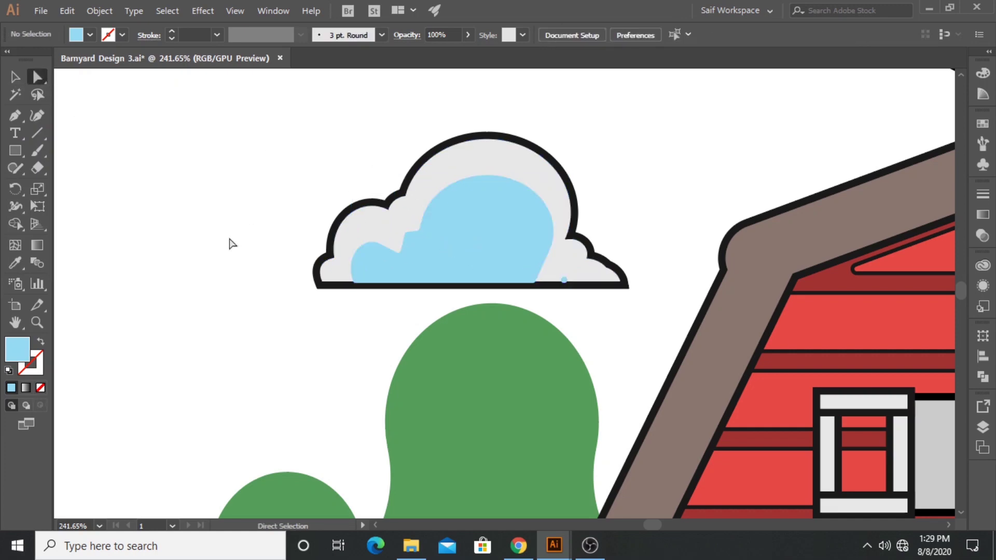
Step: Create a -10 pt inset offset path on the right cloud
left_click(38, 322)
left_click(530, 164, "alt")
left_click_drag(530, 164, 351, 135)
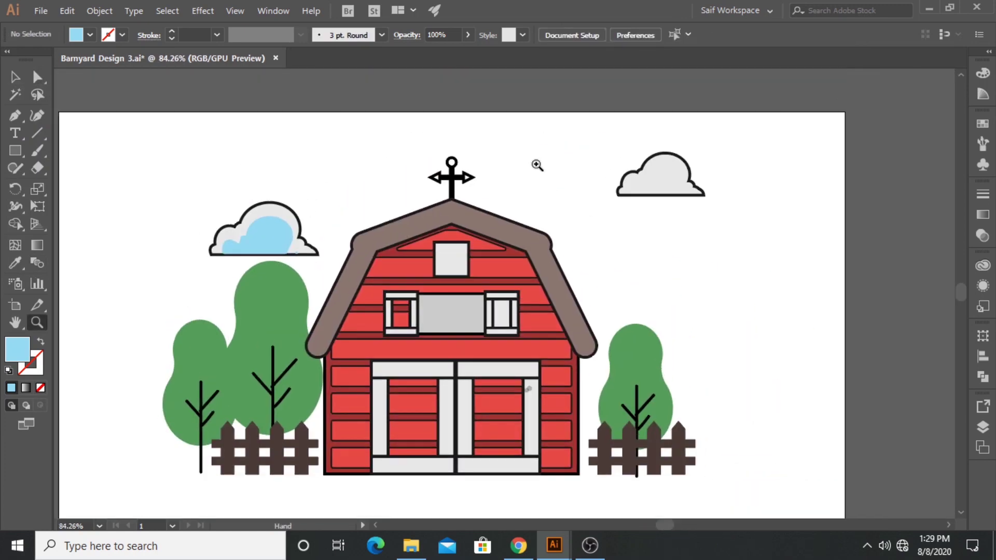
key("v")
left_click(643, 176)
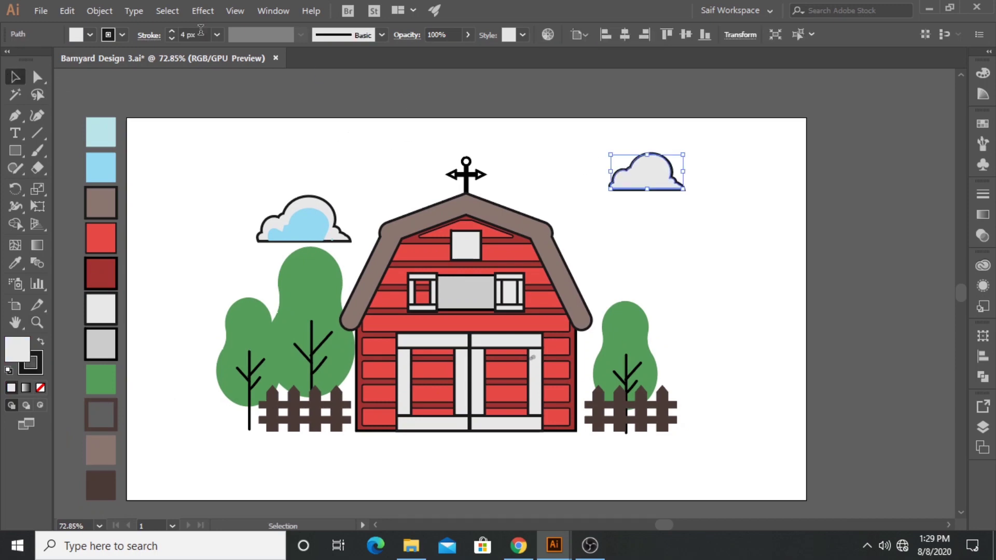
left_click(99, 11)
left_click(378, 375)
left_click(46, 125)
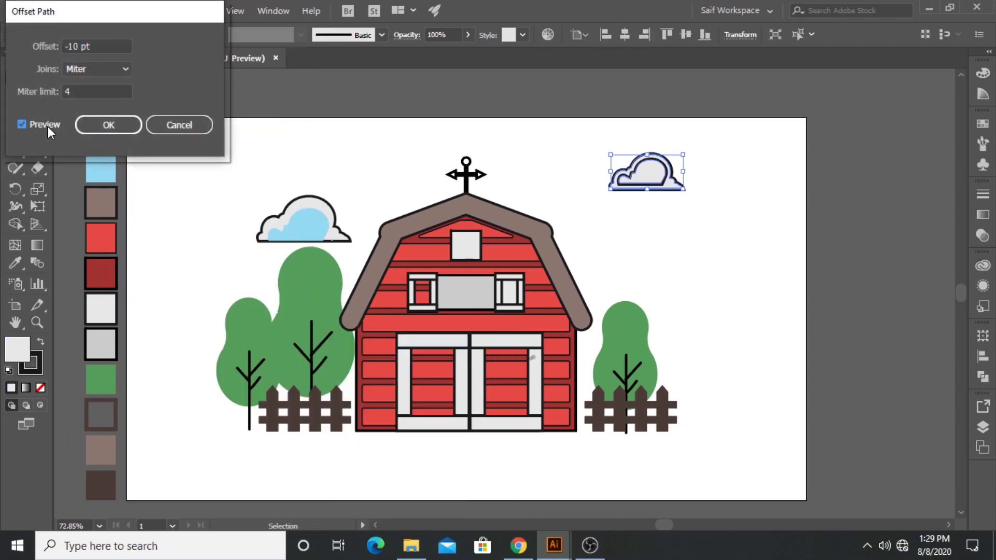
key("Return")
Step: Fill the right cloud's inset light blue and lower it within the cloud
left_click(13, 264)
left_click(308, 224)
key("v")
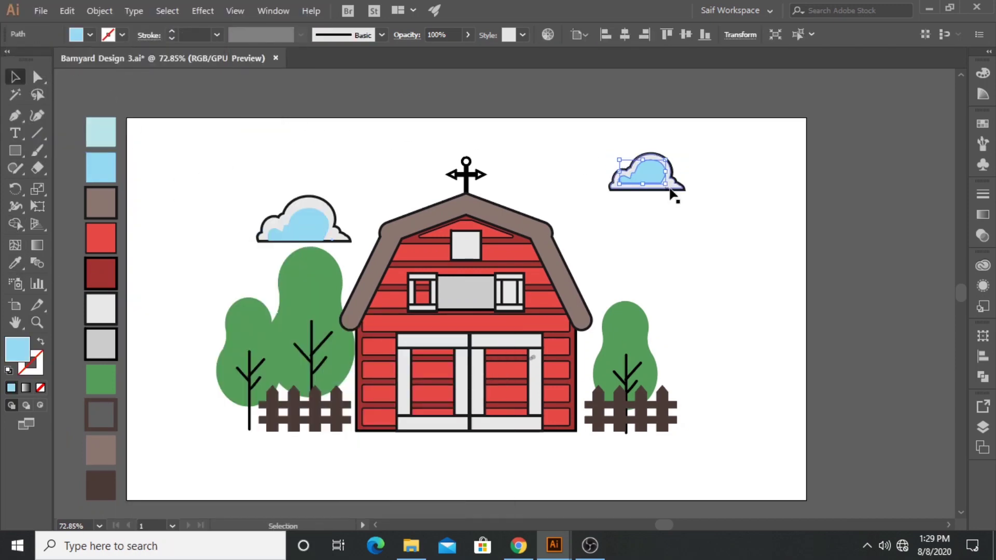
left_click_drag(639, 172, 640, 178)
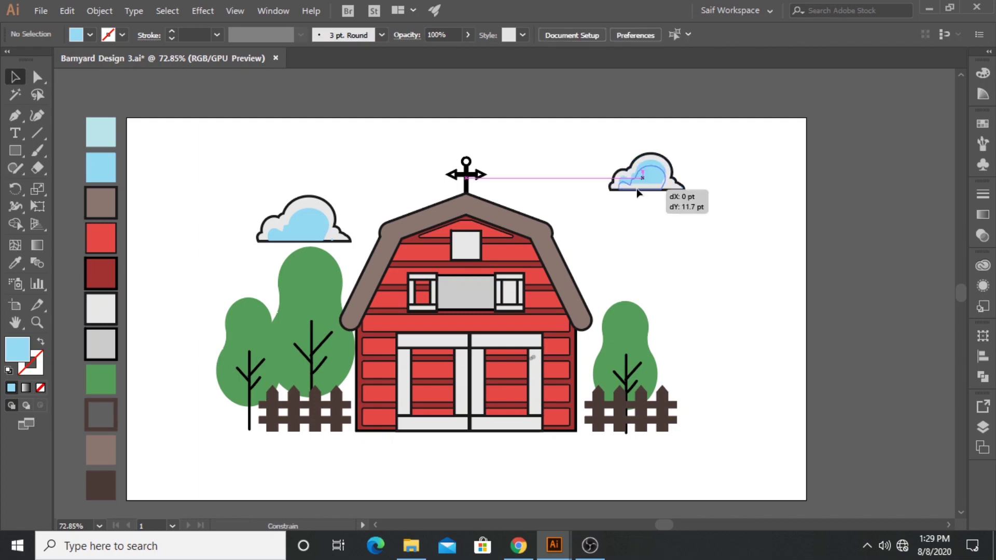
left_click(709, 249)
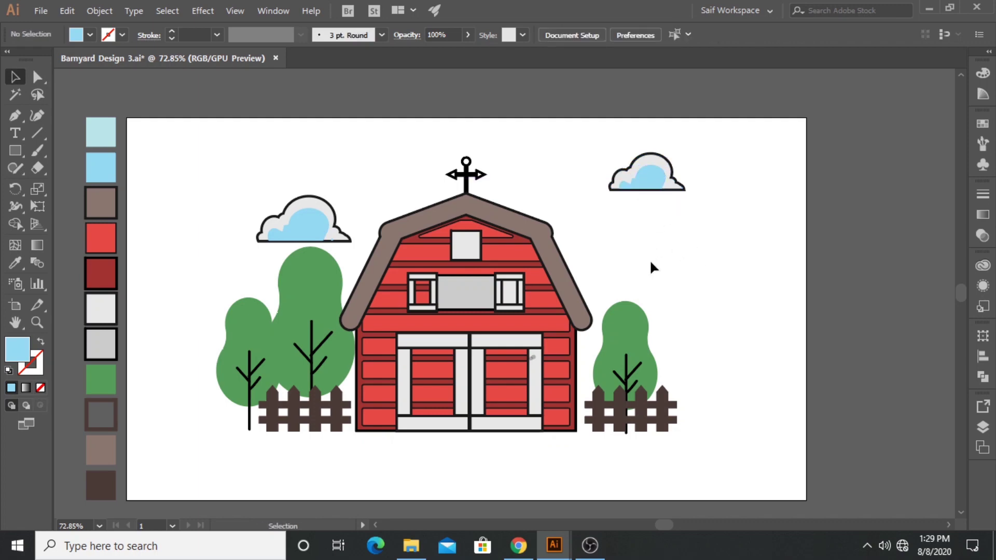
Step: Draw the horizontal pane line across the top barn window with the Pen tool
left_click(37, 322)
left_click_drag(233, 354, 352, 340)
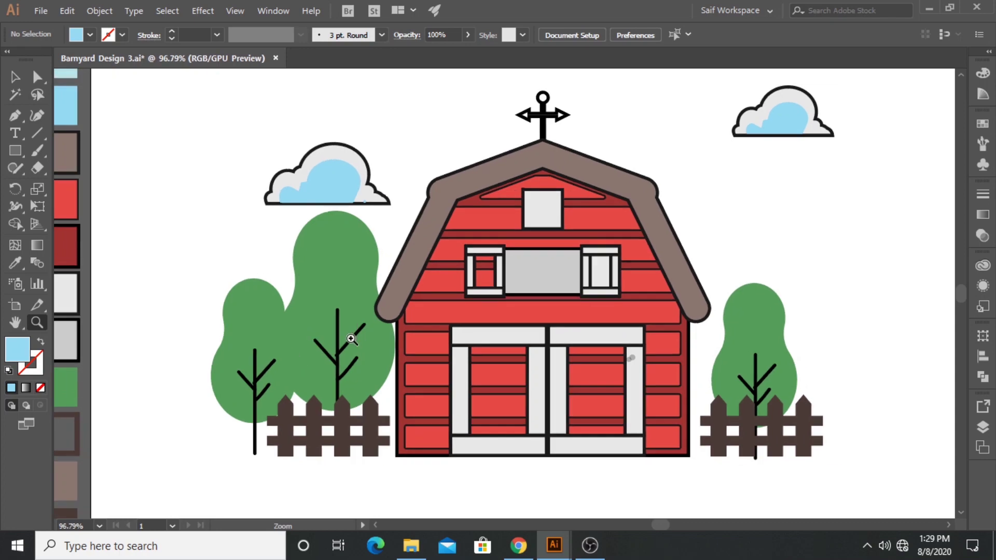
left_click(542, 154)
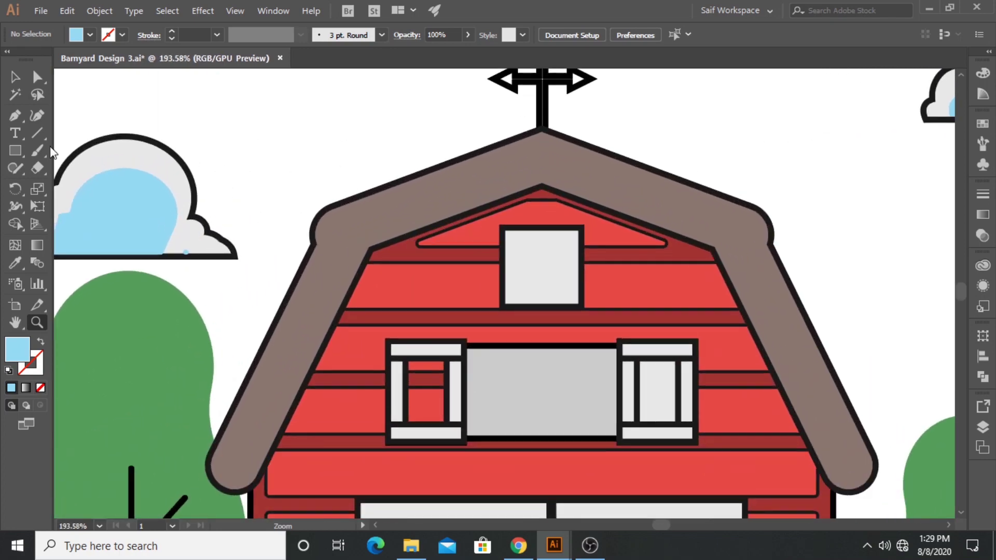
left_click(542, 229)
left_click(542, 304)
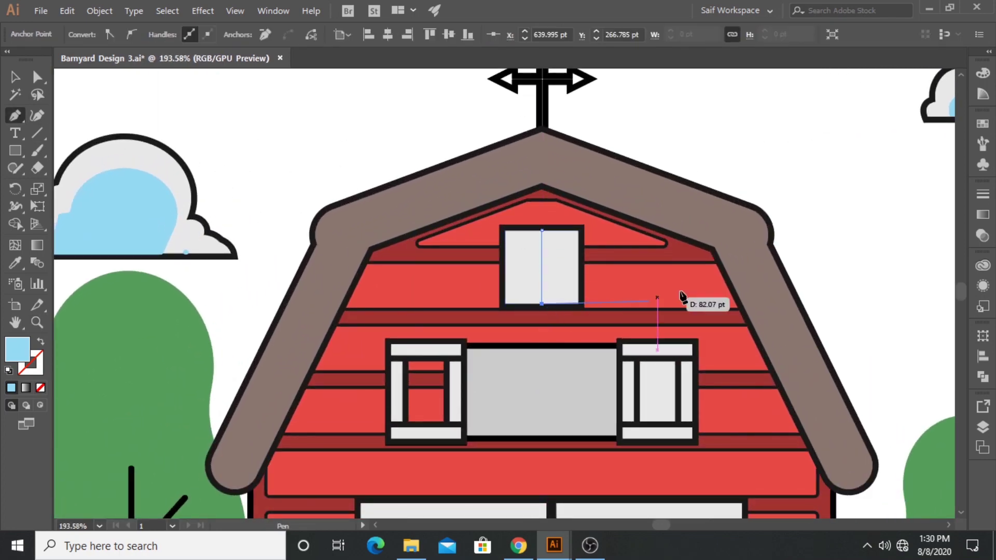
key("ctrl+z")
key("ctrl+z")
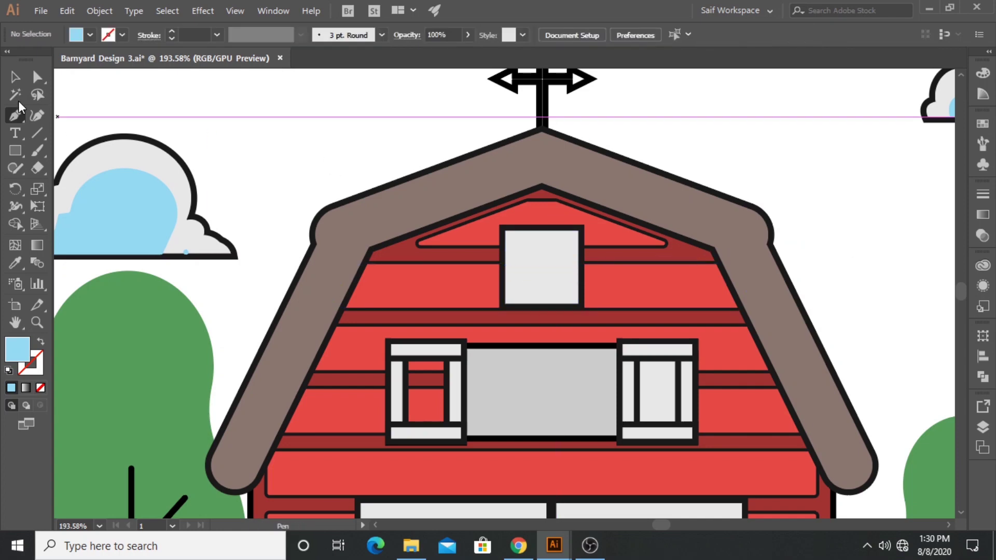
left_click(505, 267)
left_click(579, 267)
key("v")
left_click(542, 285, "shift")
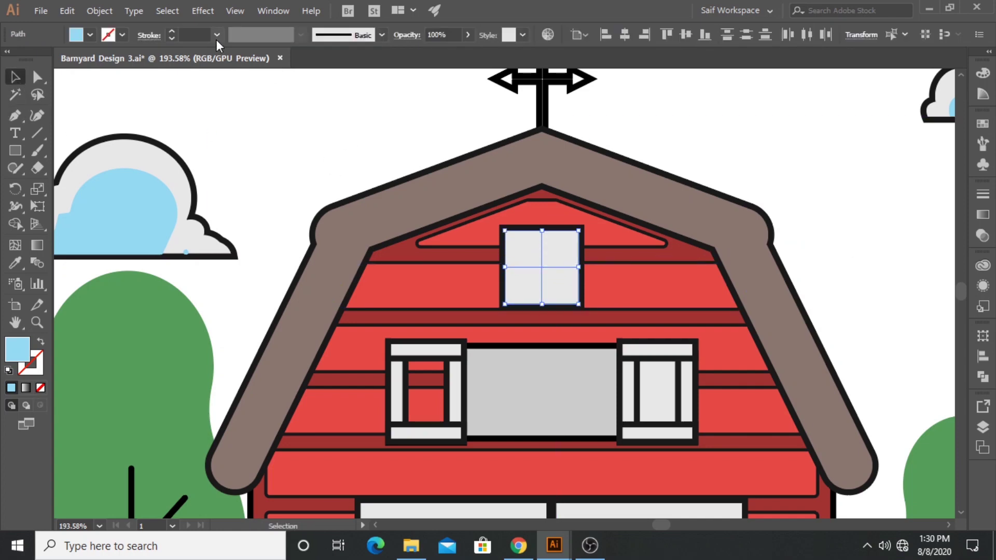
left_click(242, 97)
Step: Recolour the weathervane dark brown and save Barnyard Design 3.ai
key("z")
left_click_drag(564, 150, 457, 156)
mouse_move(571, 403)
left_mouse_down()
mouse_move(488, 304)
mouse_move(565, 328)
left_mouse_up()
left_click(14, 77)
left_click(572, 166)
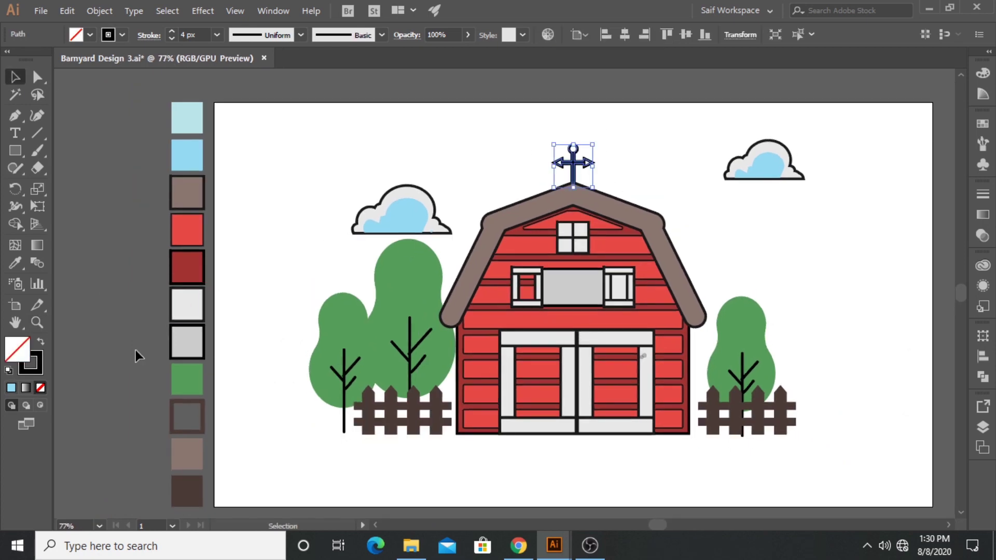
key("i")
left_click(184, 490)
key("v")
left_click(406, 144)
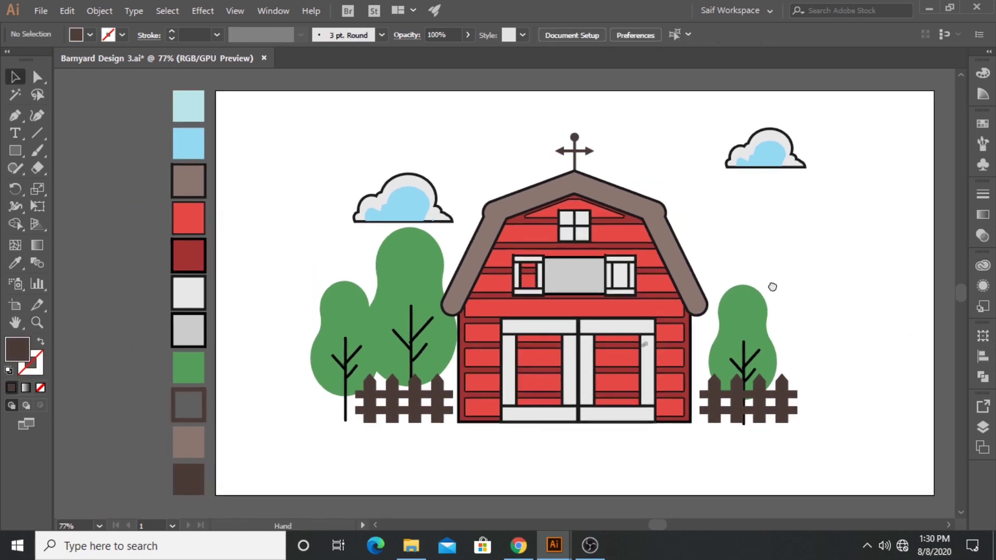
left_click_drag(776, 304, 750, 281)
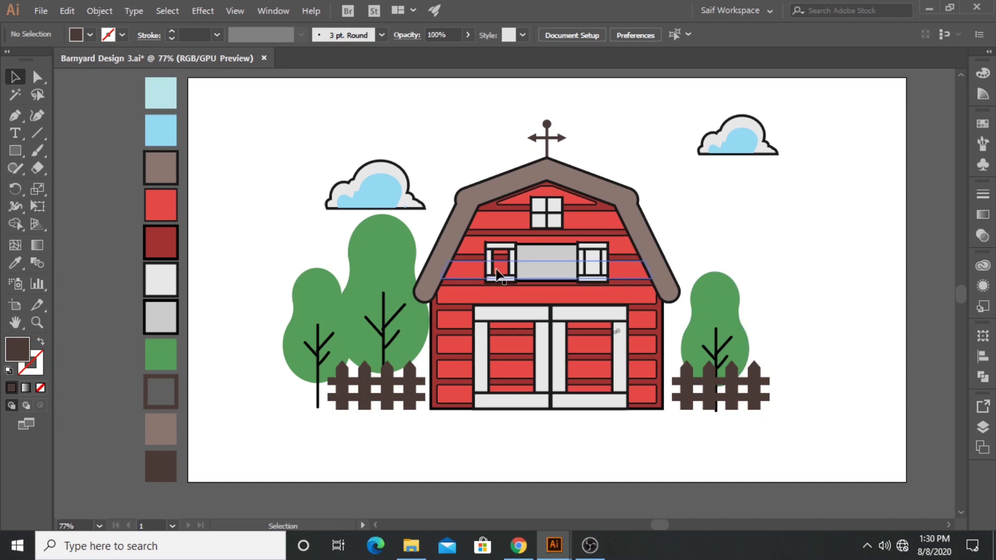
key("ctrl+s")
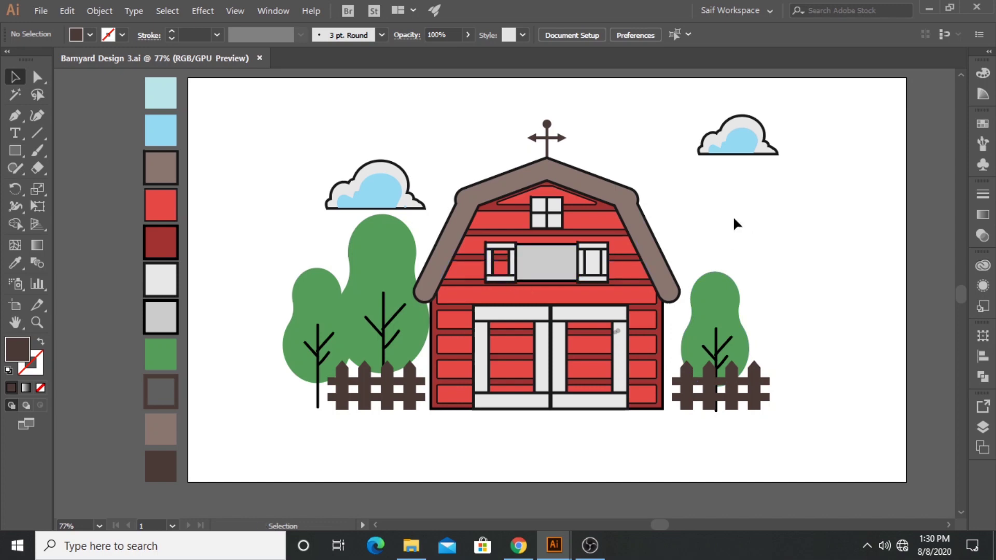
Step: Add a dark red rectangle behind the white barn door frames
left_click(15, 151)
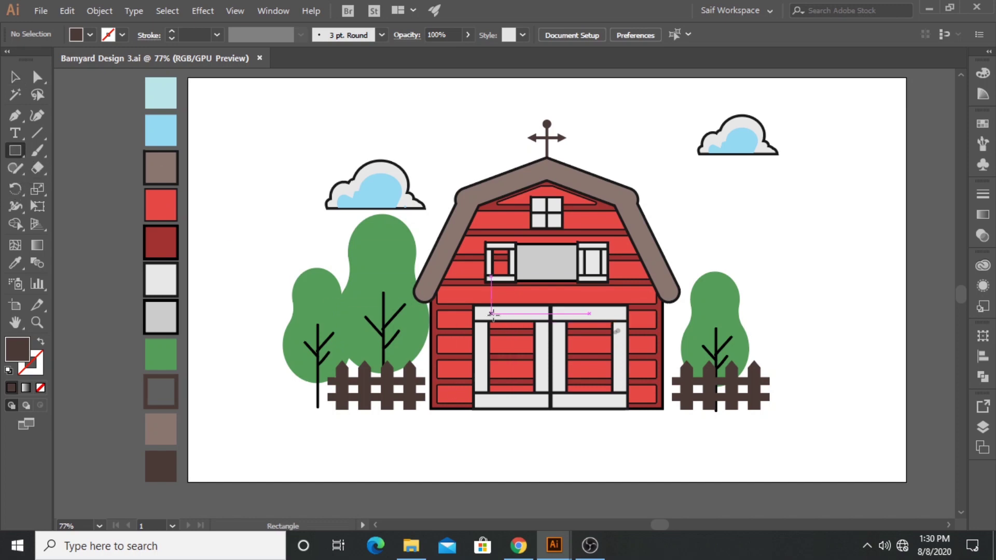
left_click_drag(621, 400, 621, 399)
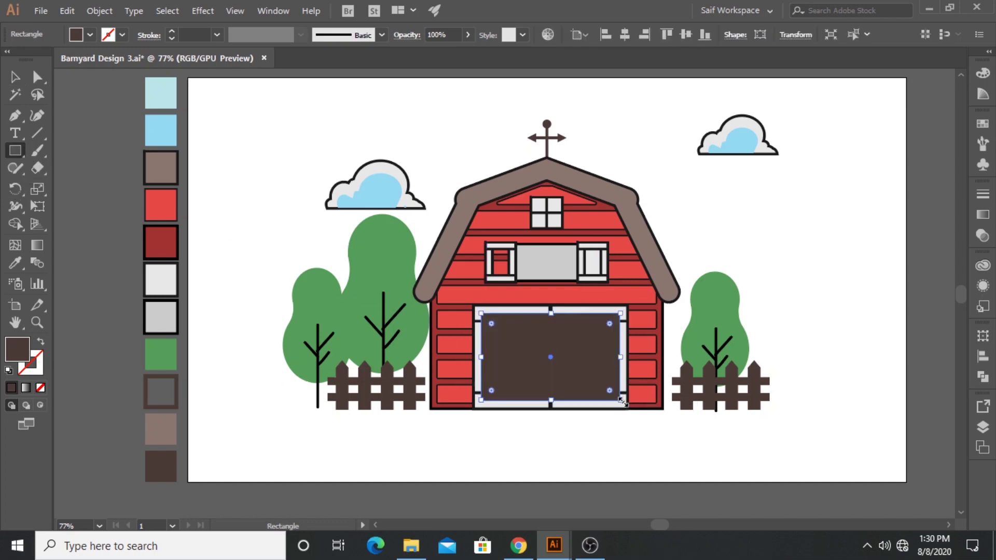
key("i")
left_click(163, 240)
key("v")
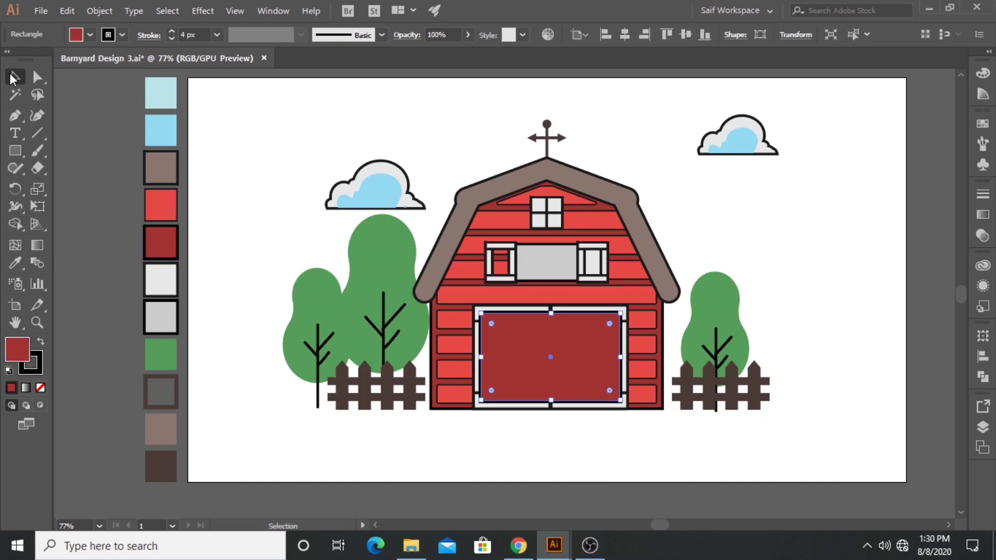
key("ctrl+bracketleft")
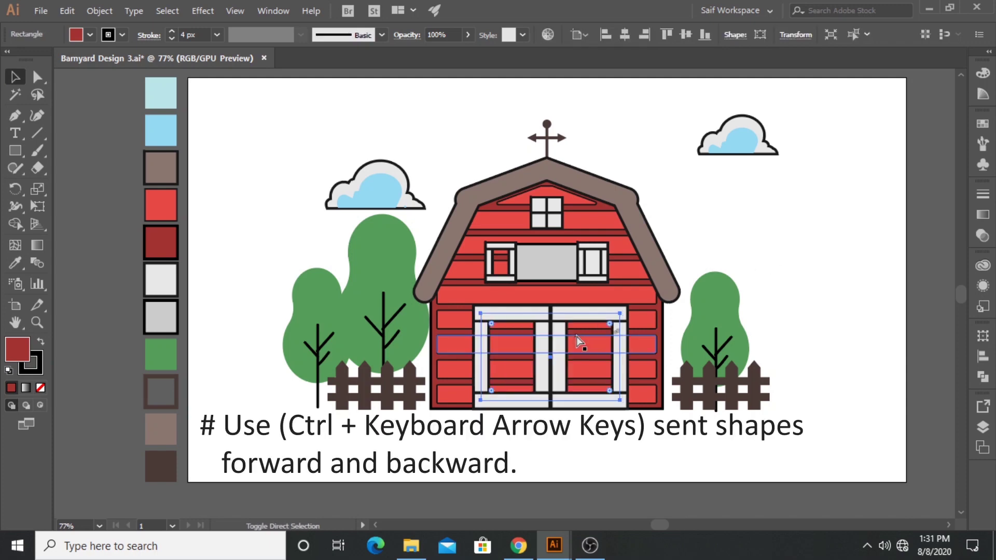
key("ctrl+bracketright")
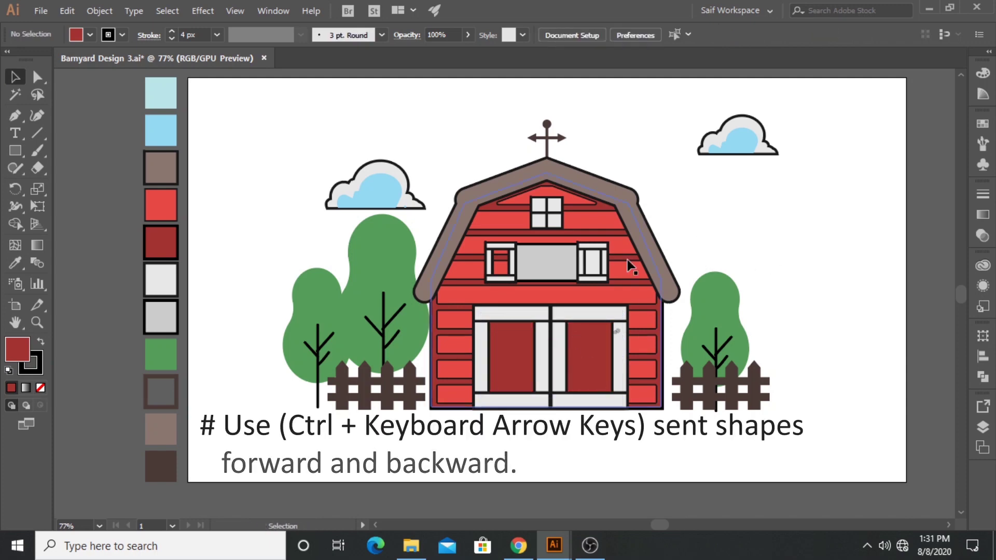
Step: Fill the right window shutter with the doors' dark red inside its group
double_click(591, 261)
key("i")
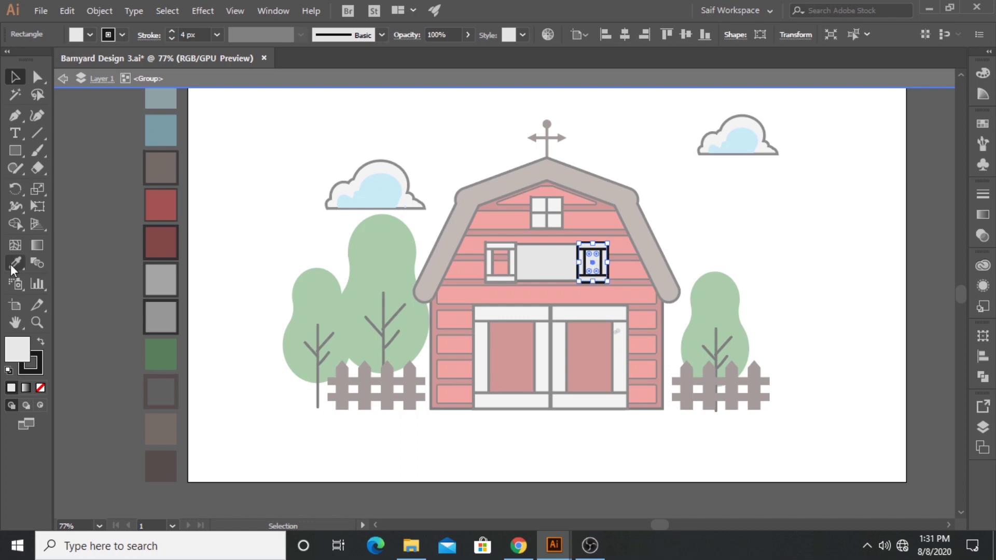
left_click(589, 333)
key("v")
double_click(714, 199)
Step: Draw a rectangle fitted over the left window shutter
key("z")
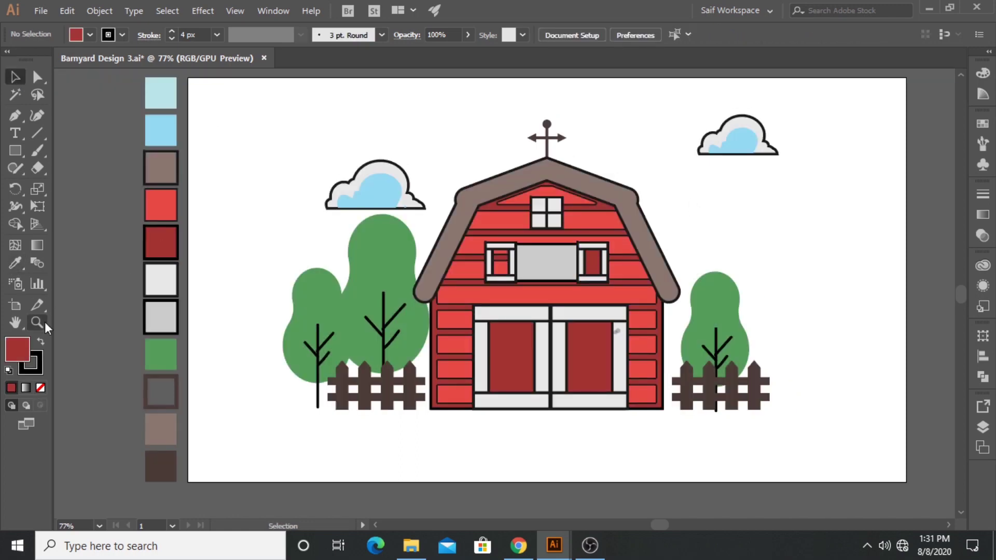
left_click(609, 251)
key("v")
left_click(482, 252)
left_click(20, 150)
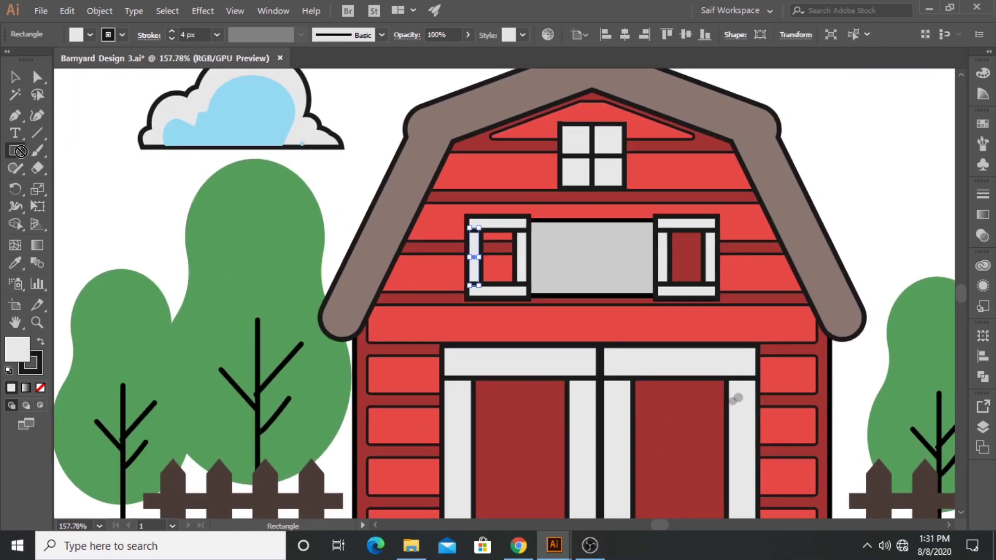
mouse_move(521, 289)
left_mouse_down()
mouse_move(473, 228)
mouse_move(451, 217)
left_mouse_up()
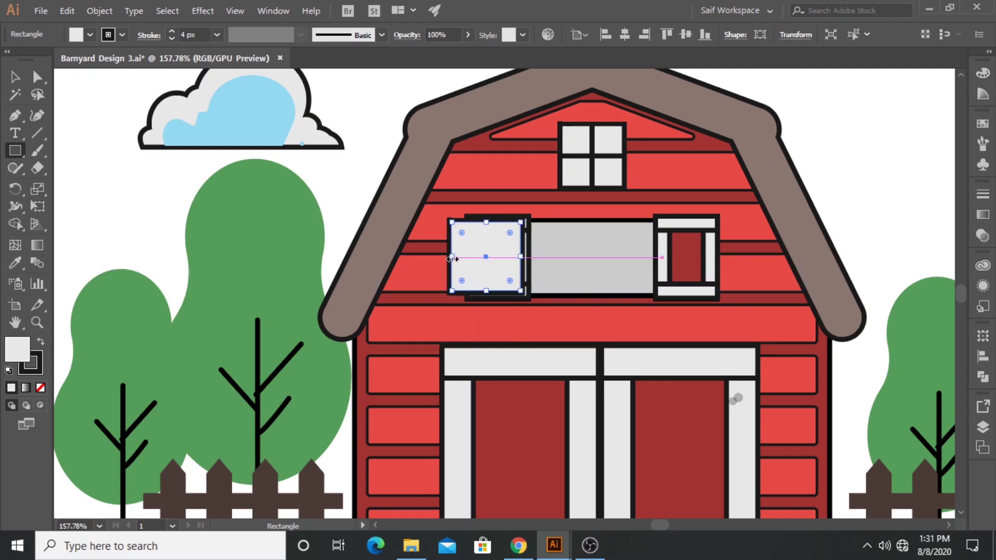
left_click_drag(450, 255, 474, 258)
Step: Fill the left shutter rectangle dark red and place it behind the white shutter bars
key("i")
left_click(686, 257)
key("v")
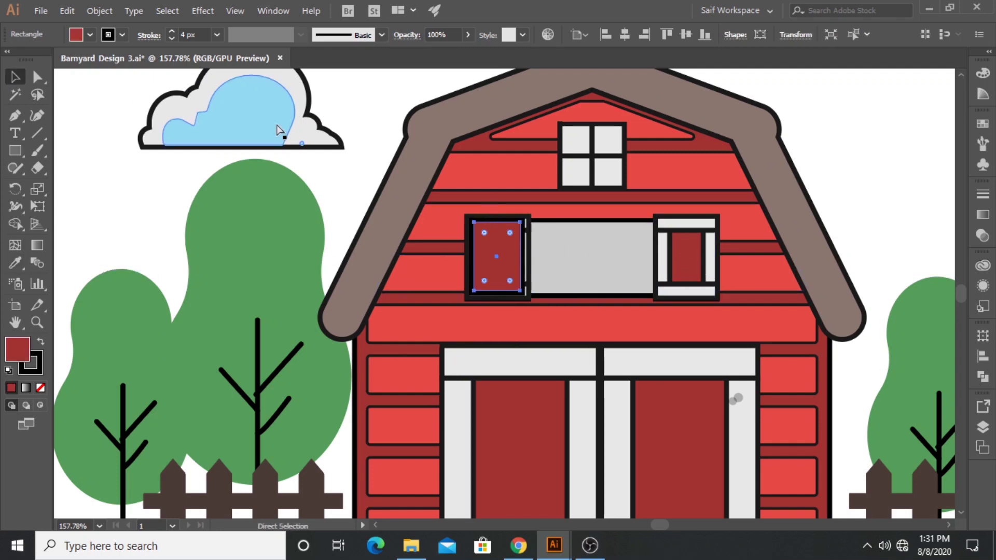
key("ctrl+bracketleft")
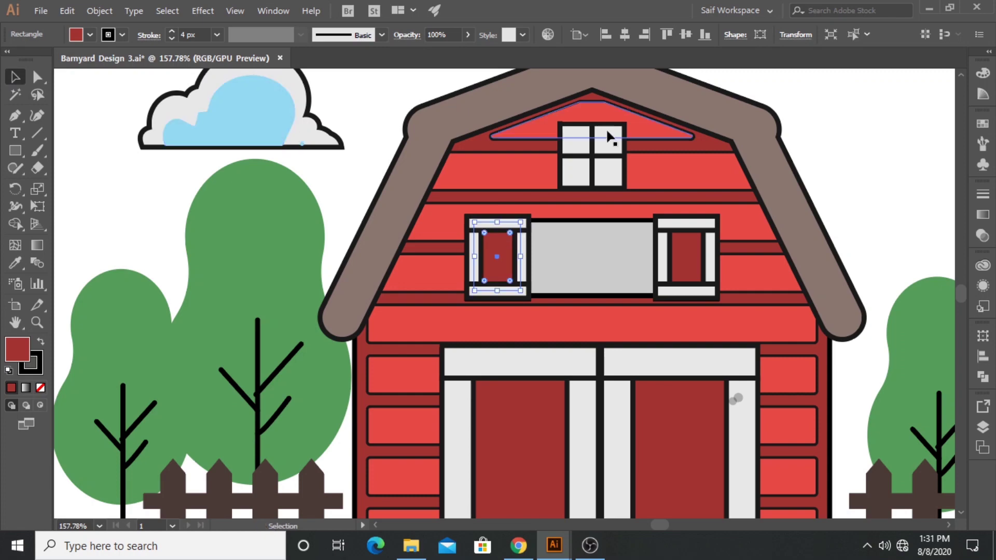
key("ctrl+shift+a")
key("z")
key("ctrl+0")
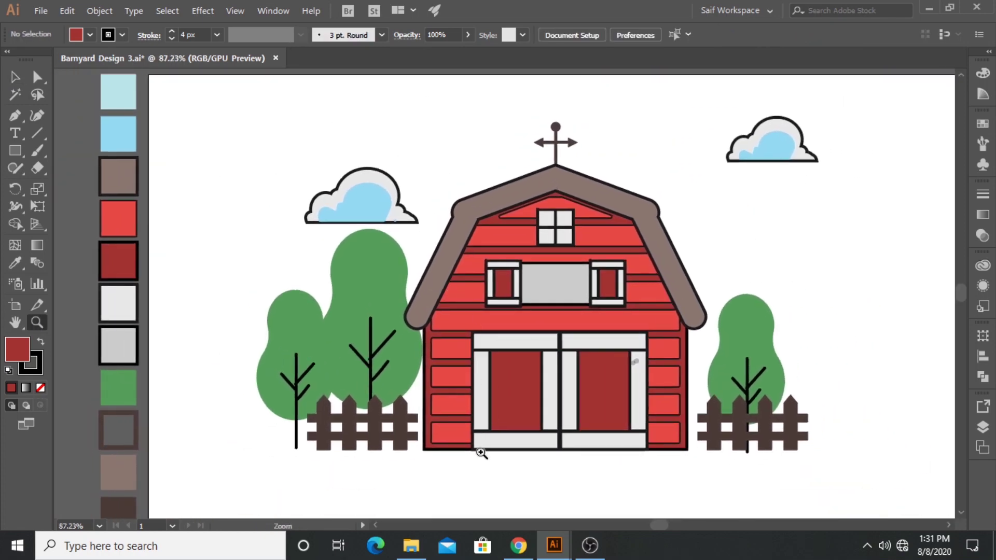
Step: Create a -3 pt inset offset path on the first left-fence picket
left_click(428, 338)
key("v")
left_click(397, 366)
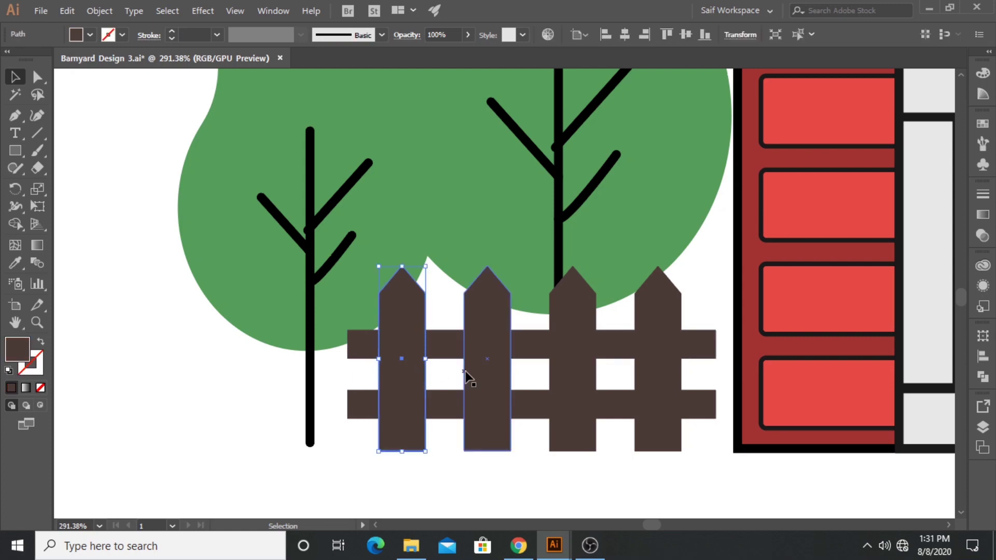
left_click(99, 11)
left_click(373, 378)
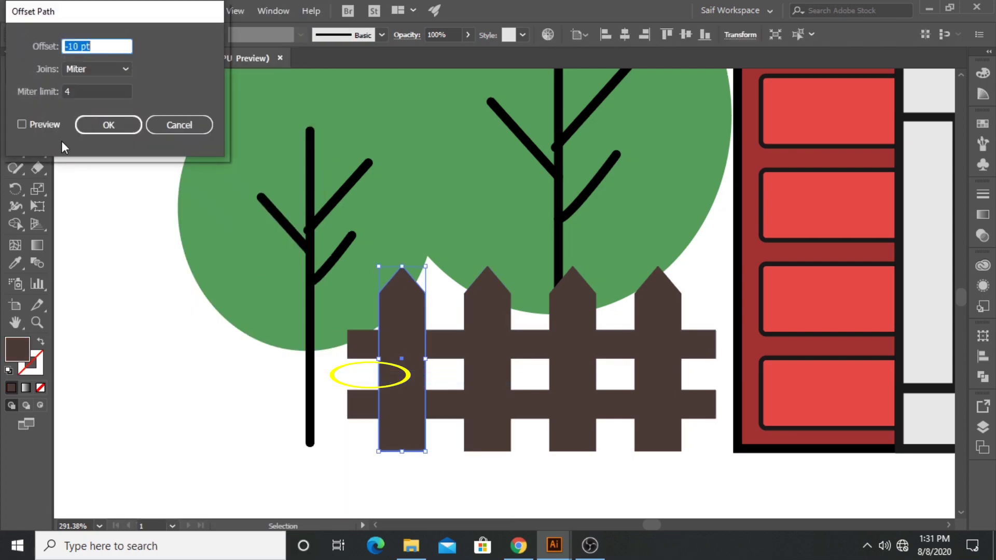
type("-10")
left_click(22, 124)
type("-4")
left_click(37, 123)
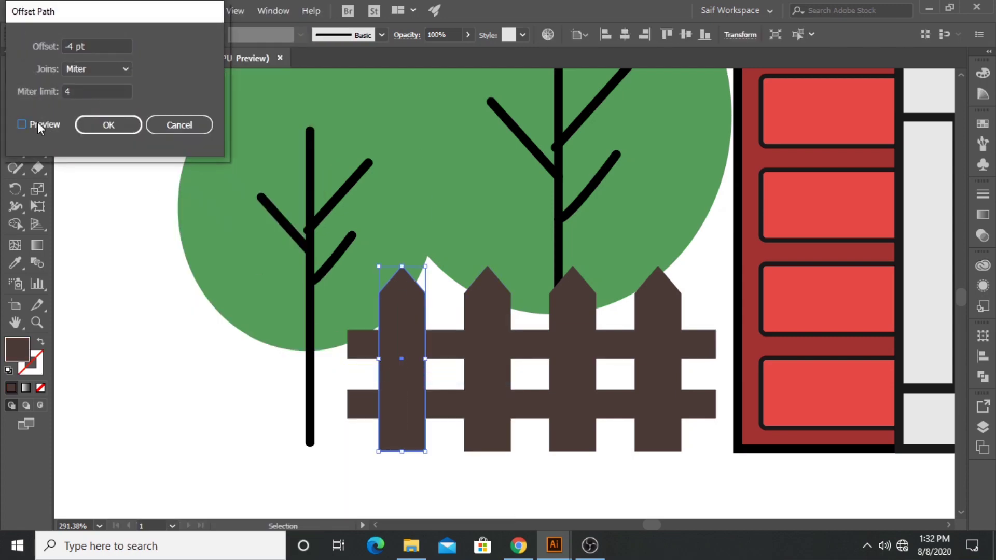
key("Tab")
type("-")
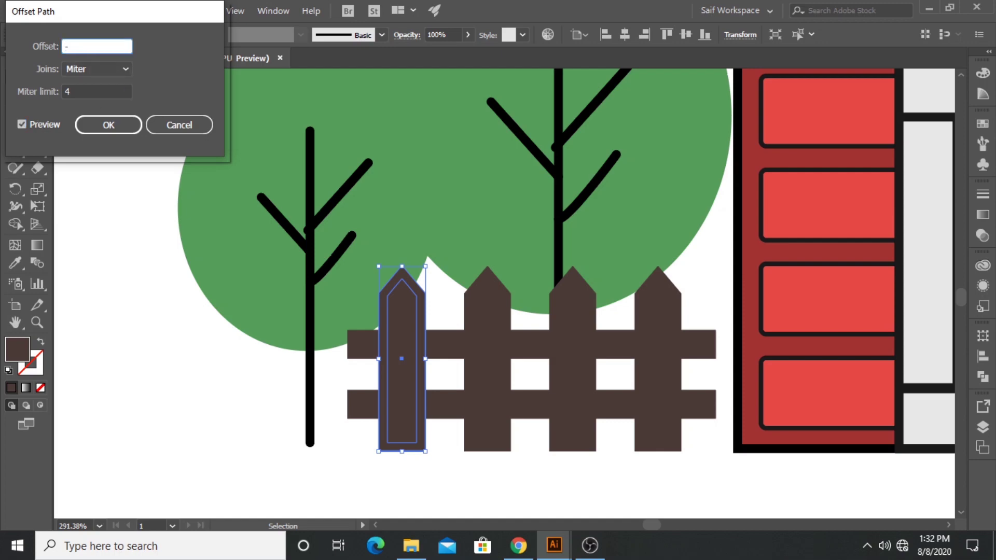
type("3")
key("Return")
Step: Copy the inset onto the remaining pickets and colour all picket insets light brown
left_click_drag(415, 426, 498, 400)
key("ctrl+d")
key("ctrl+d")
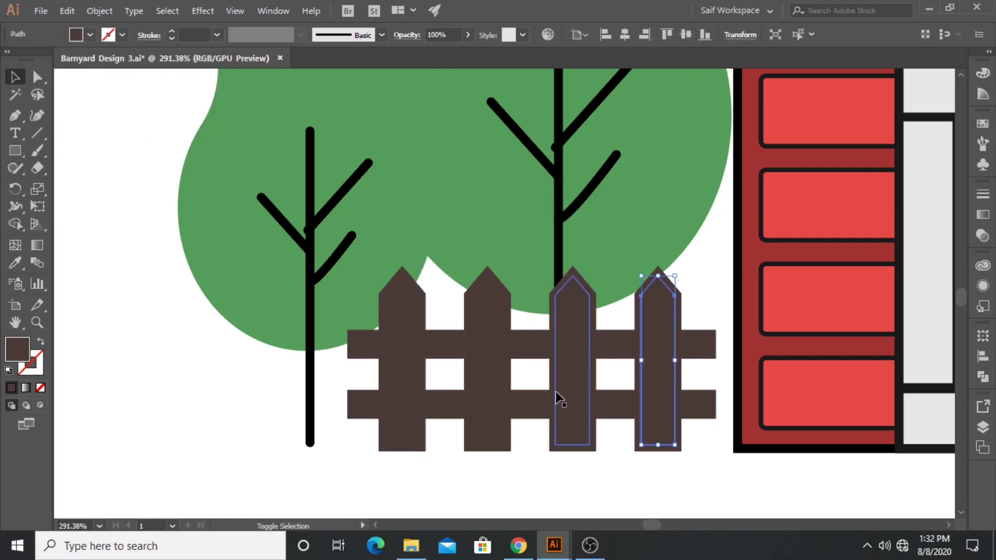
left_click(556, 397, "shift")
left_click(488, 400, "shift")
left_click(418, 406, "shift")
key("z")
scroll(98, 317, "down", 5)
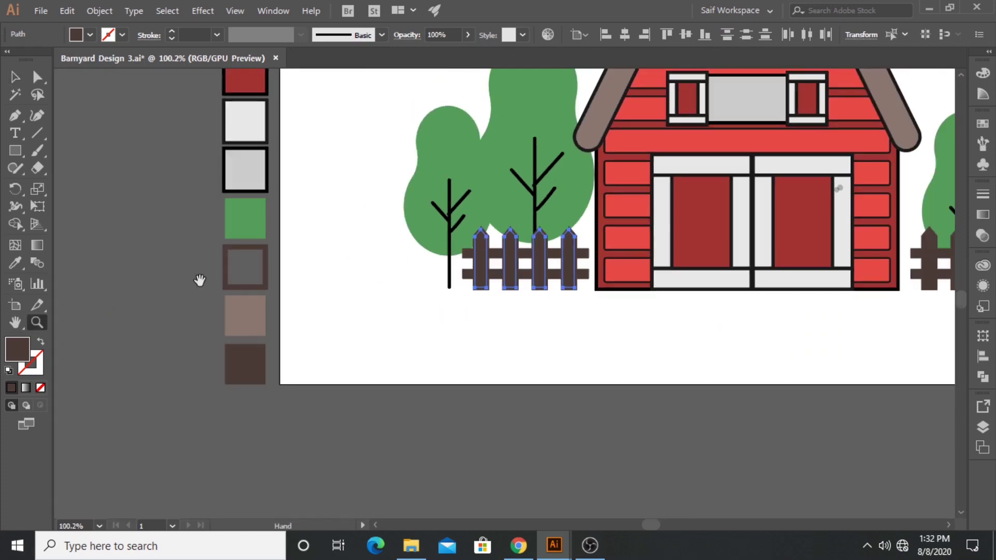
left_click(259, 315)
Step: Add inset offset paths to the fence rails and colour them light brown
left_click_drag(634, 240, 746, 224)
key("v")
left_click(272, 290)
left_click(100, 11)
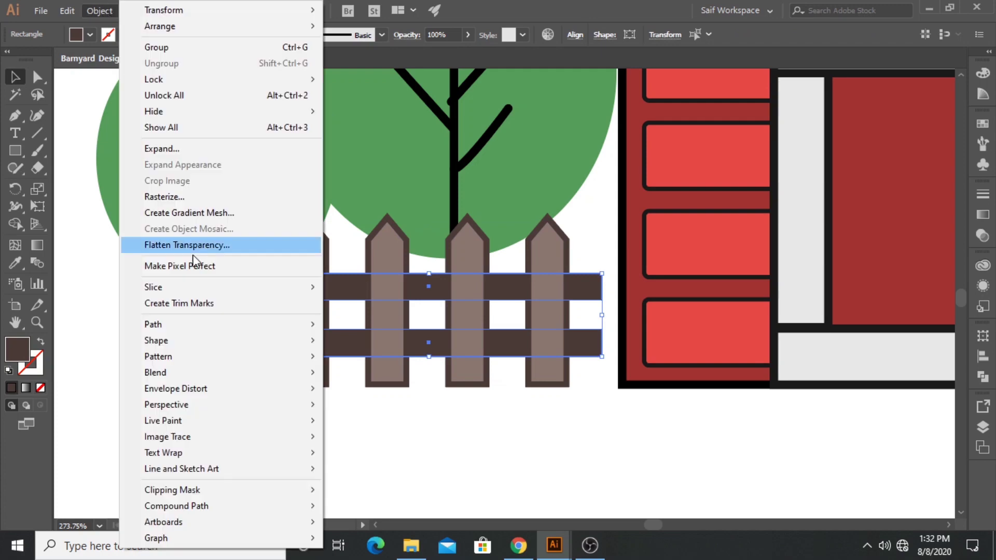
left_click(367, 378)
left_click(107, 124)
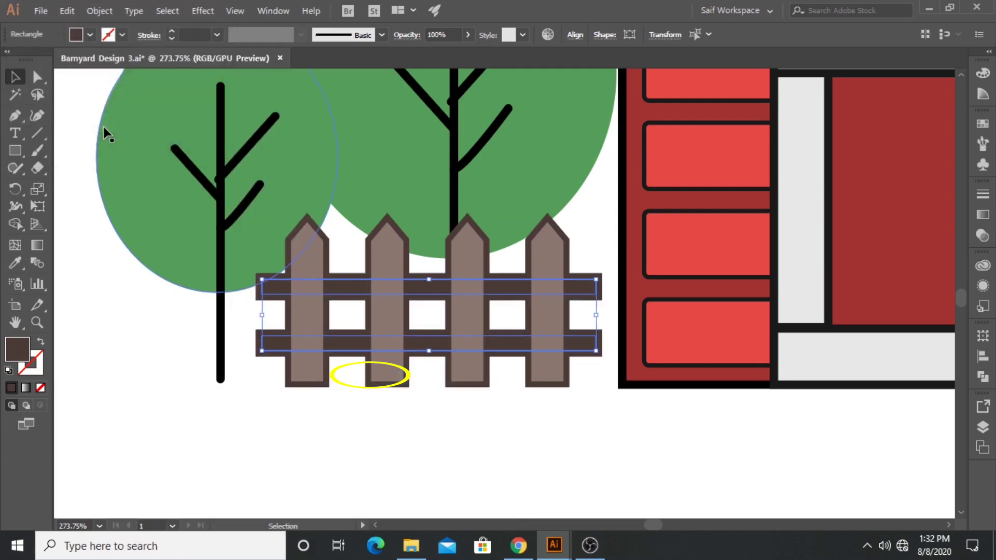
left_click(13, 264)
left_click(306, 311)
key("v")
left_click(313, 449)
key("z")
left_click(680, 296, "alt")
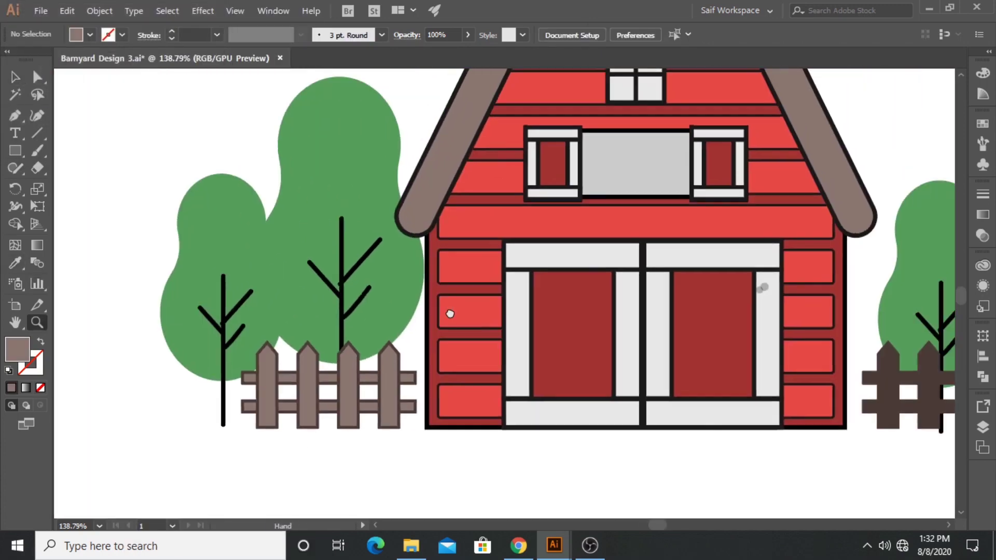
left_click(450, 313, "alt")
Step: Delete the dark right-hand fence
key("v")
left_click(808, 389)
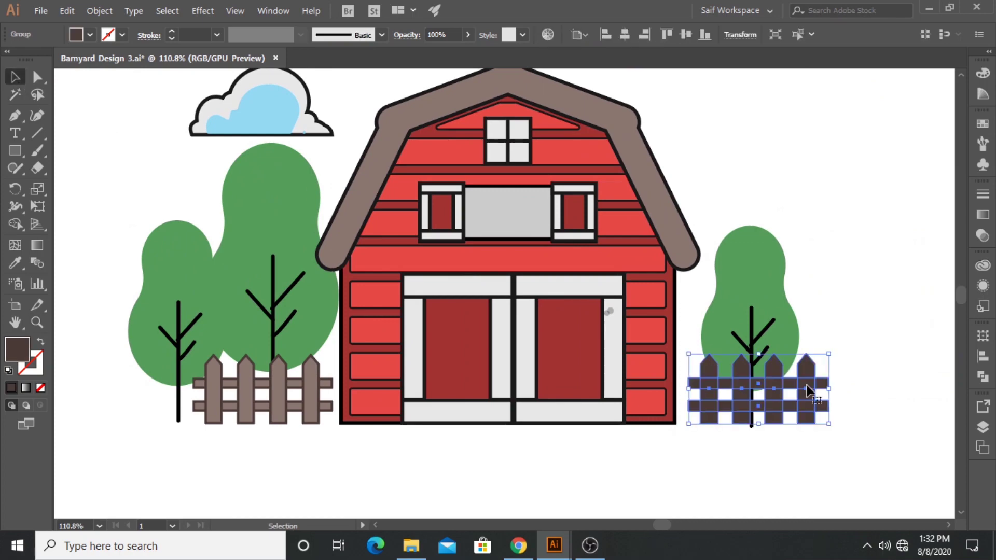
key("Delete")
Step: Alt-drag a copy of the two-tone left fence under the right tree
left_click_drag(299, 382, 289, 418)
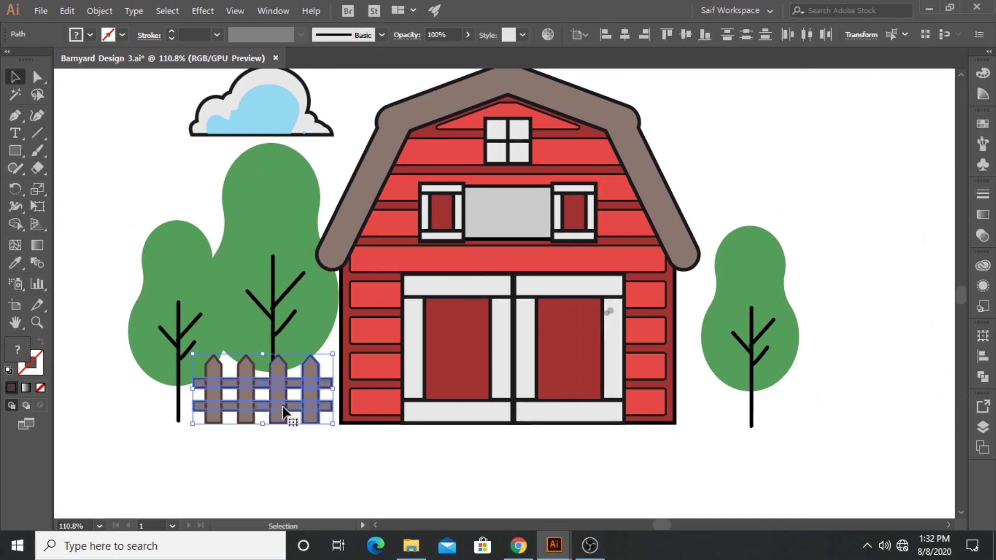
left_click(278, 410, "shift")
left_click(246, 366, "shift")
left_click(215, 366, "shift")
left_click(274, 430)
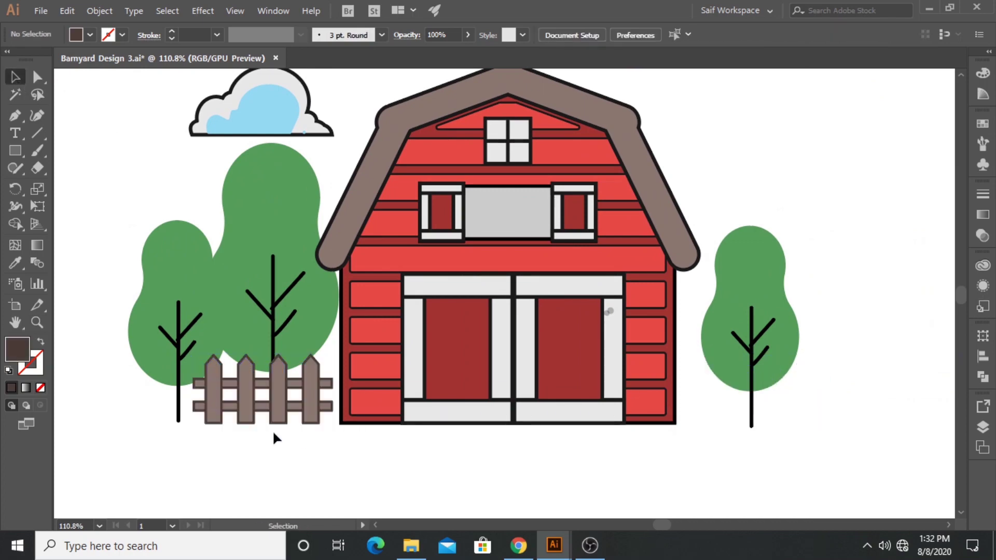
left_click_drag(193, 418, 331, 447)
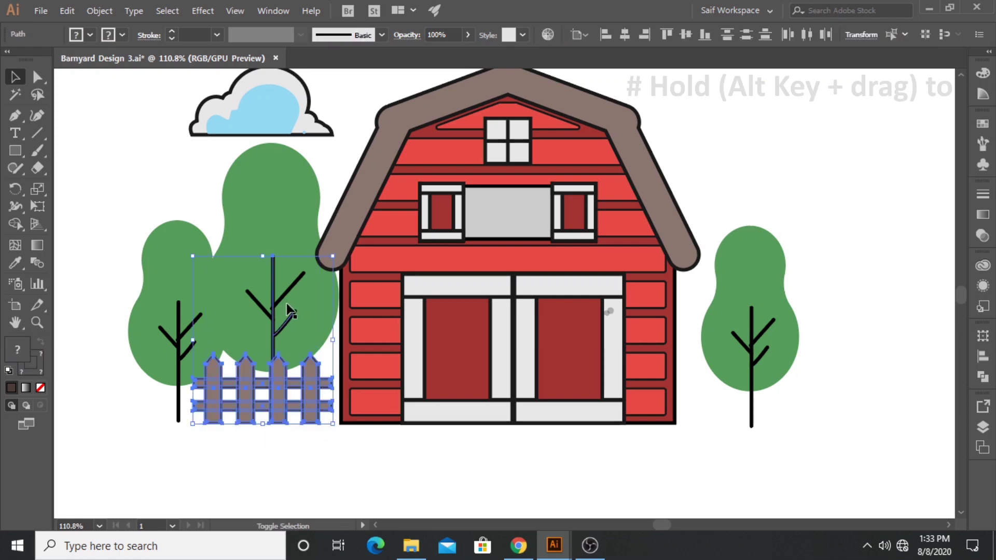
left_click_drag(282, 388, 767, 393)
left_click(773, 472)
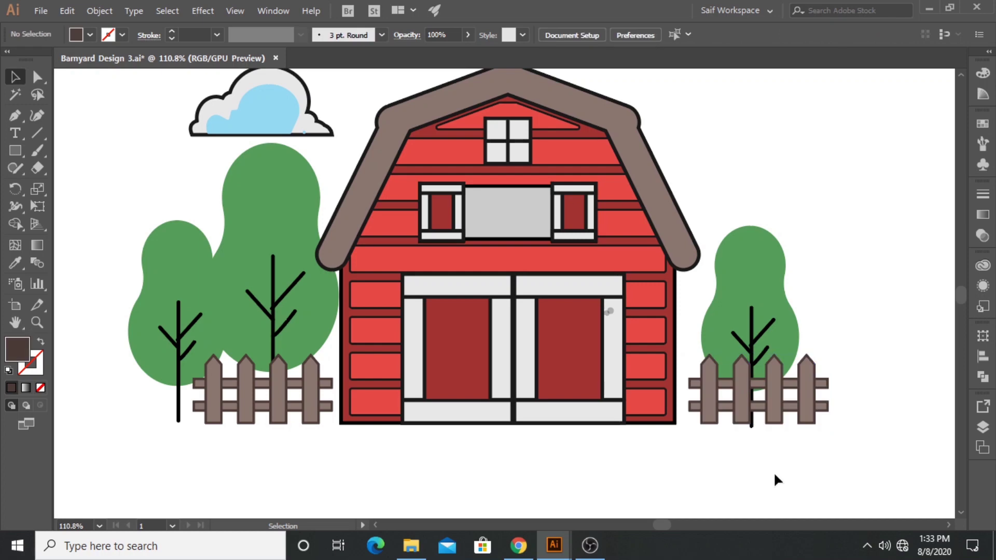
key("z")
left_click(556, 265, "alt")
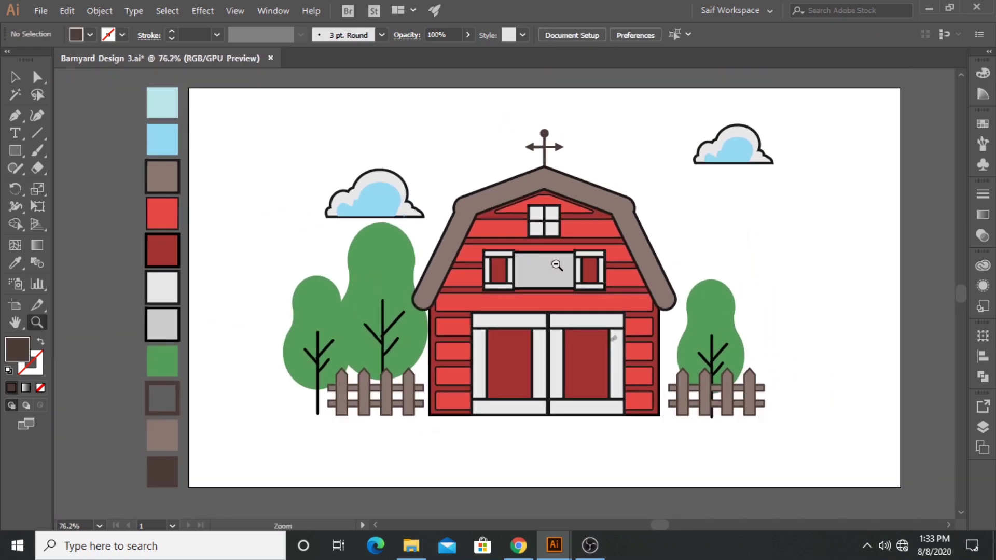
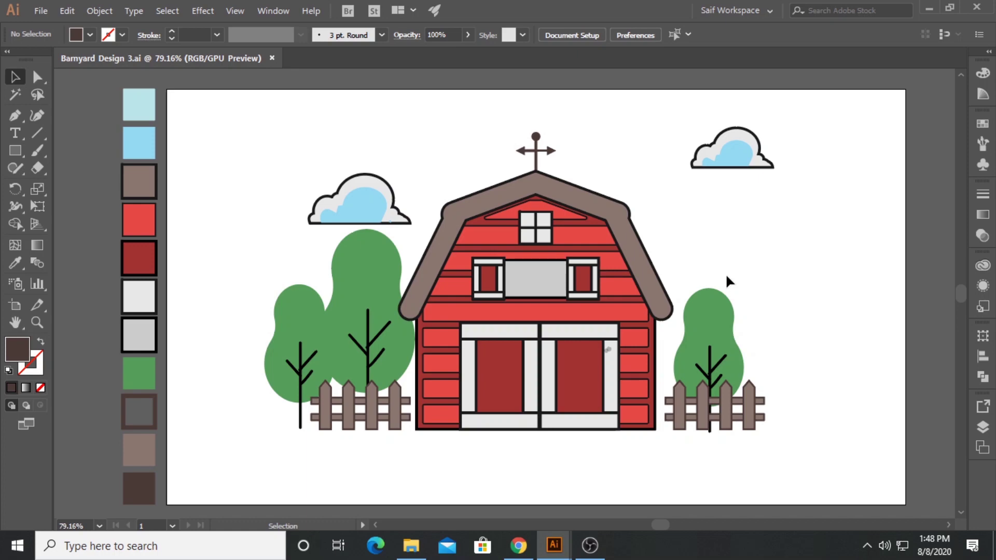
Step: Zoom in on the small tree right of the barn and select its green crown
left_click(718, 322)
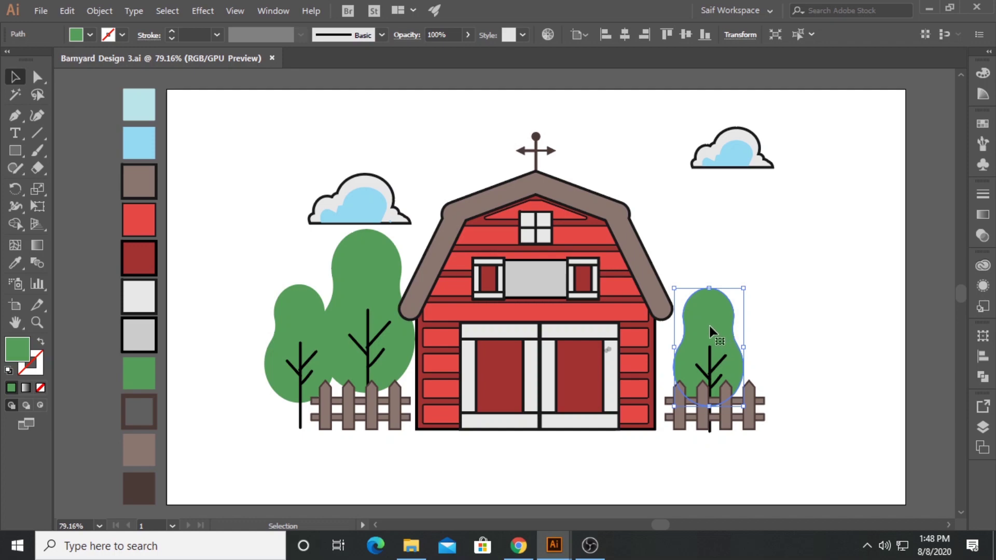
left_click(730, 282)
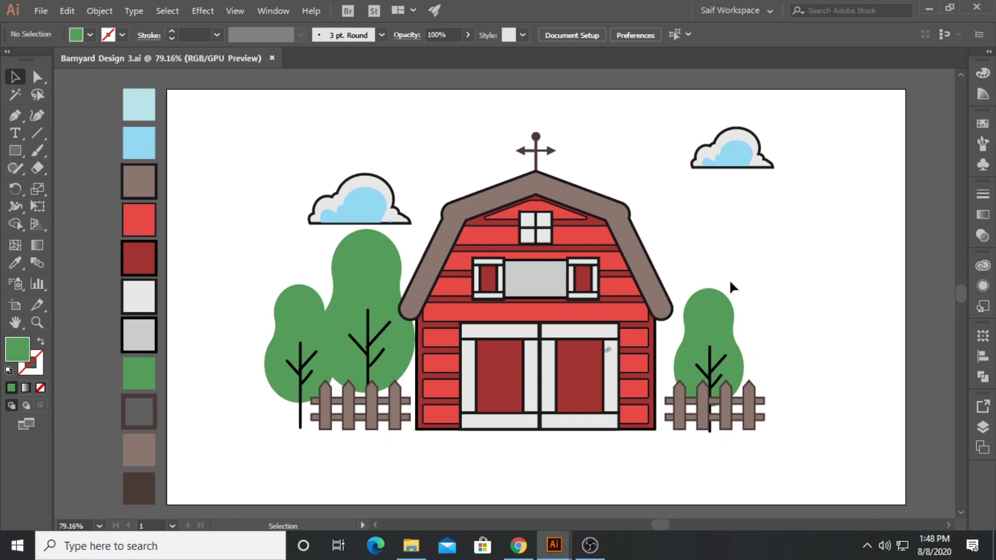
left_click(36, 323)
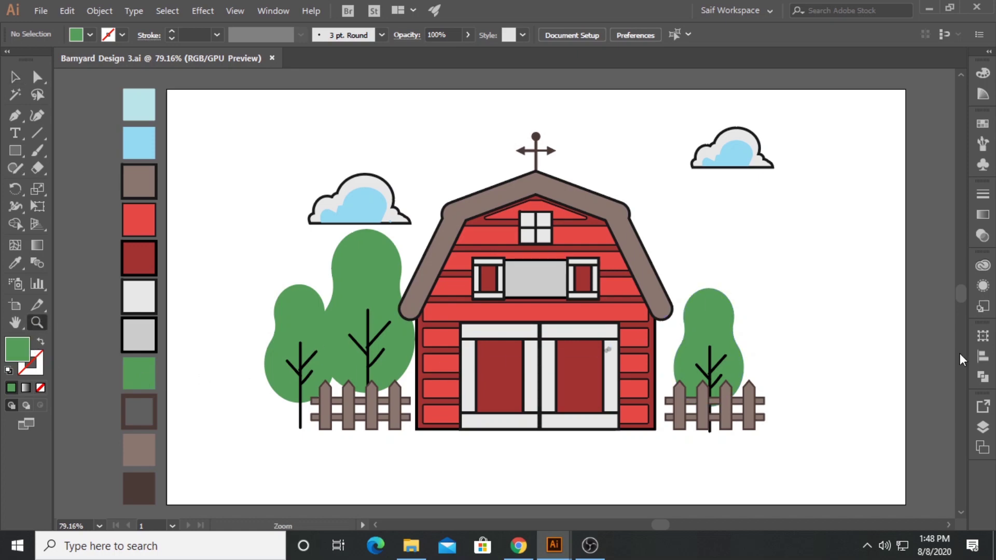
left_click_drag(783, 342, 912, 327)
mouse_move(763, 339)
left_mouse_down()
mouse_move(640, 311)
mouse_move(675, 319)
left_mouse_up()
left_click(15, 77)
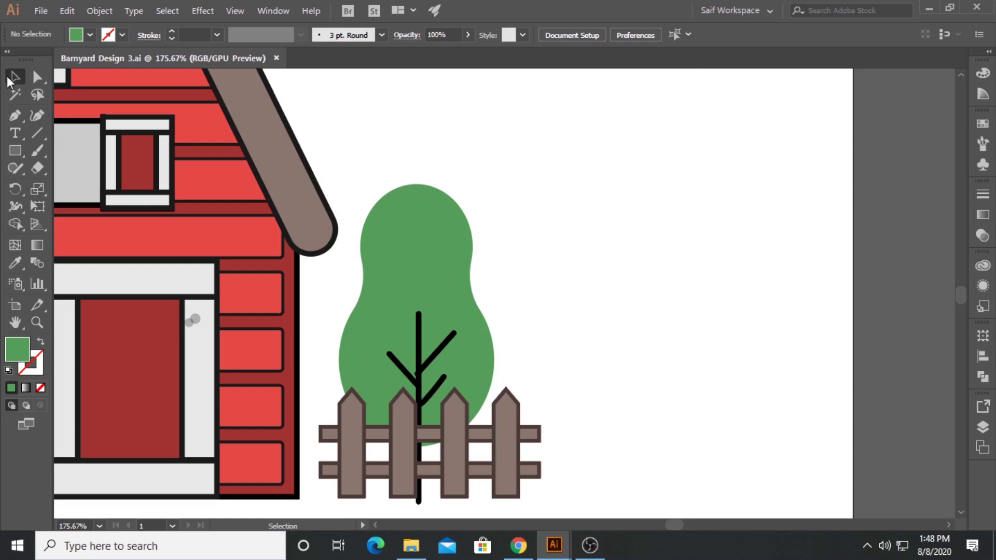
left_click(447, 279)
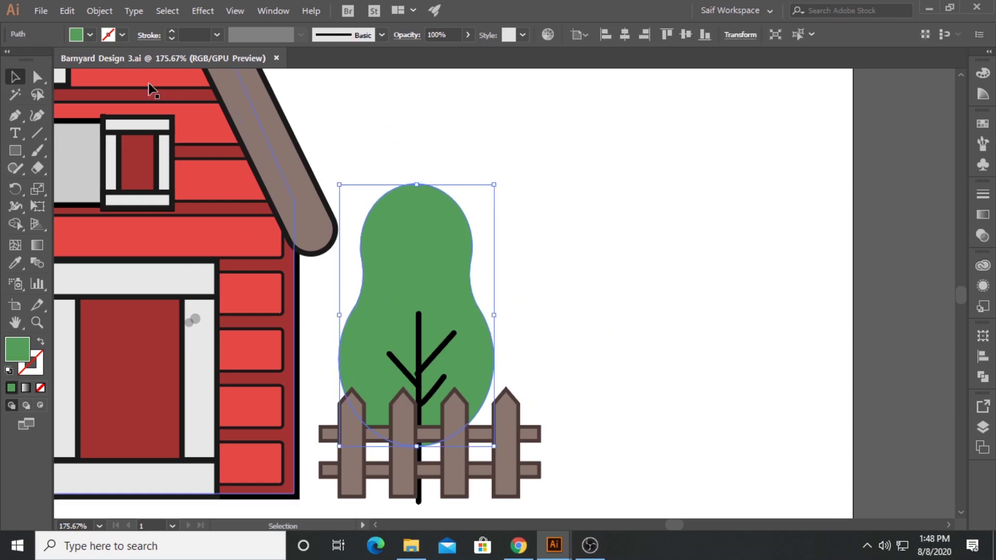
Step: Make a -4 pt Offset Path inset copy of the right tree's green crown
left_click(99, 11)
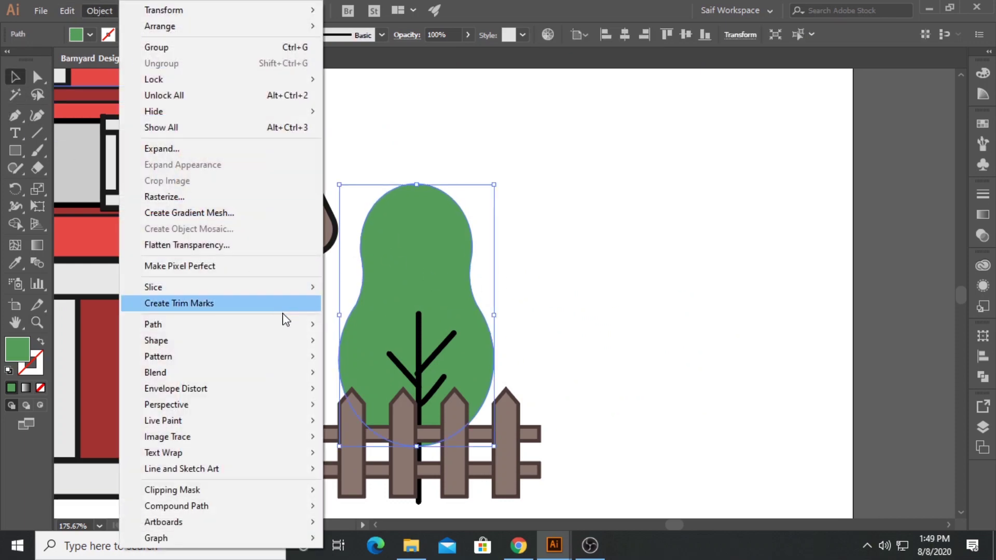
mouse_move(153, 323)
left_click(386, 371)
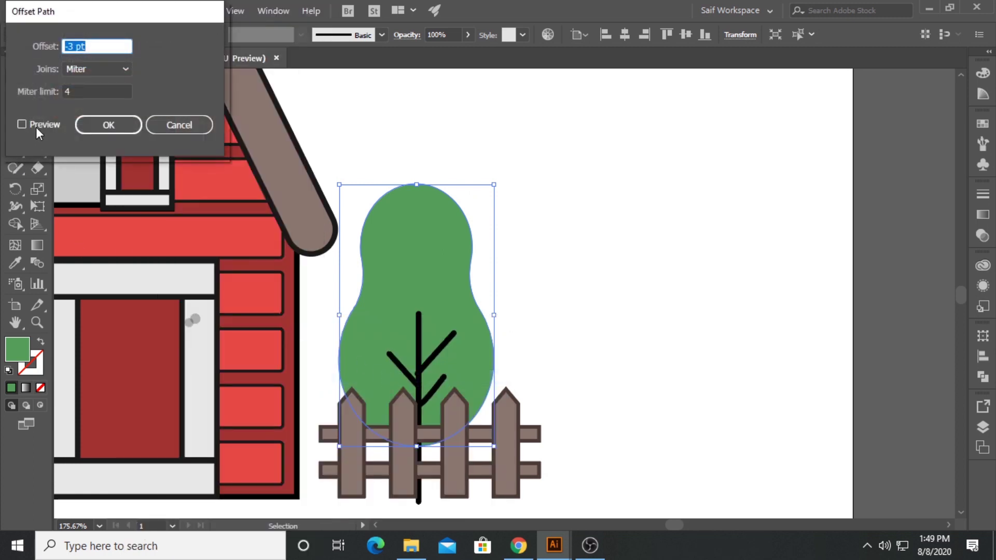
left_click(23, 125)
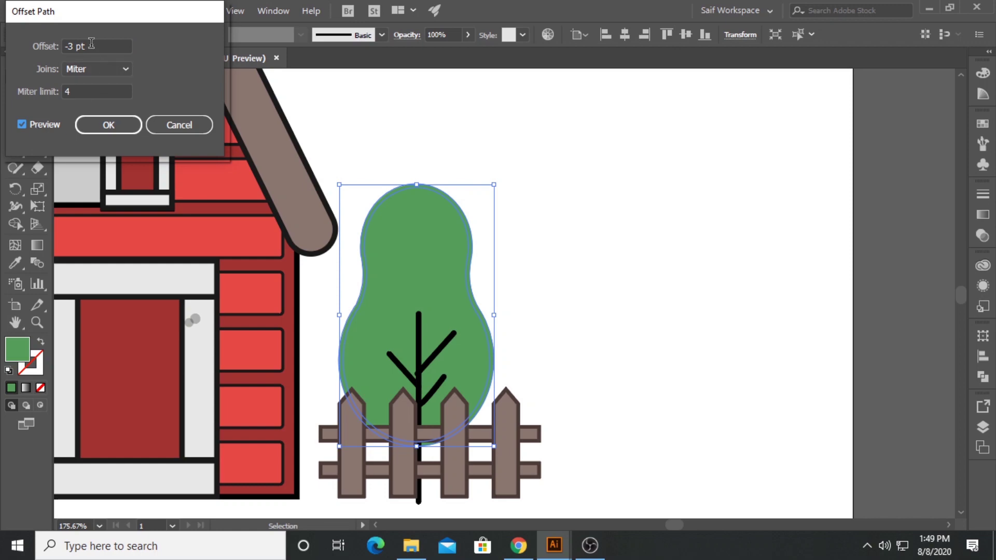
left_click(89, 46)
type("-4")
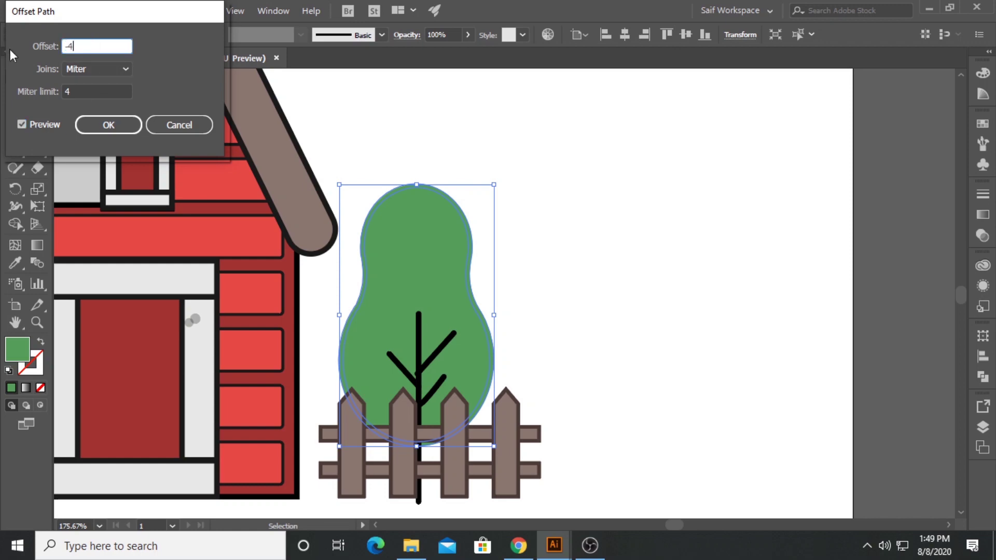
left_click(21, 124)
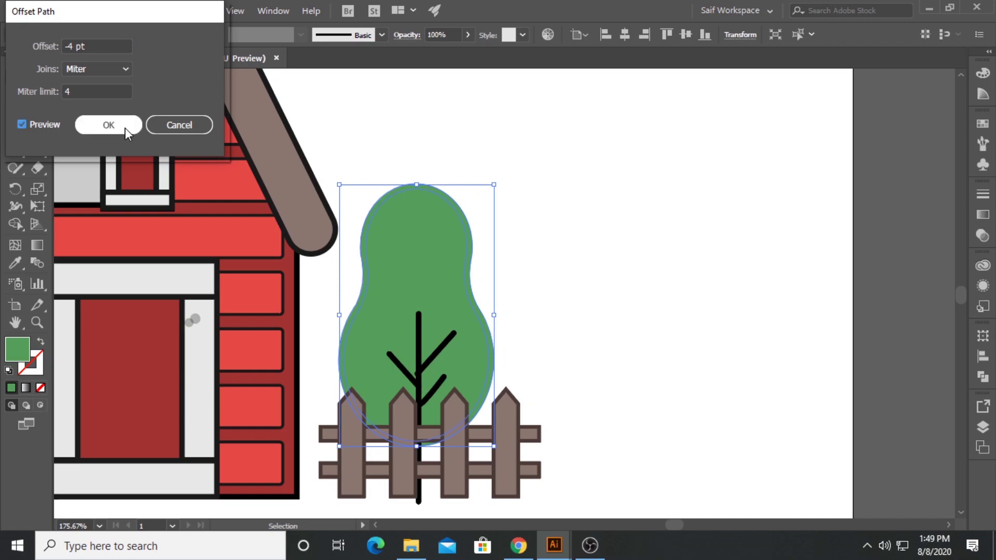
left_click(108, 125)
left_click(474, 229)
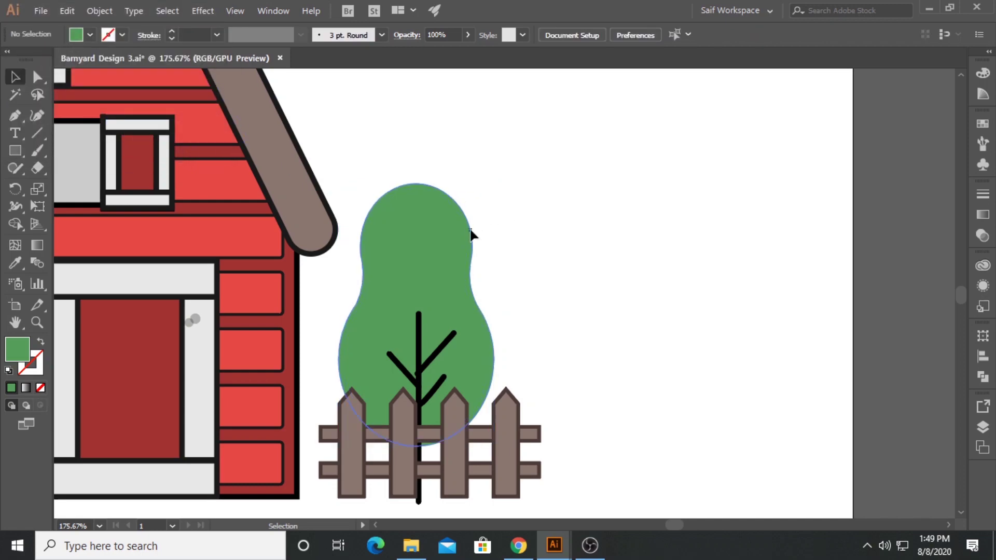
Step: Fill the outer crown path with the dark brown swatch via Eyedropper, then zoom back in
left_click(472, 234)
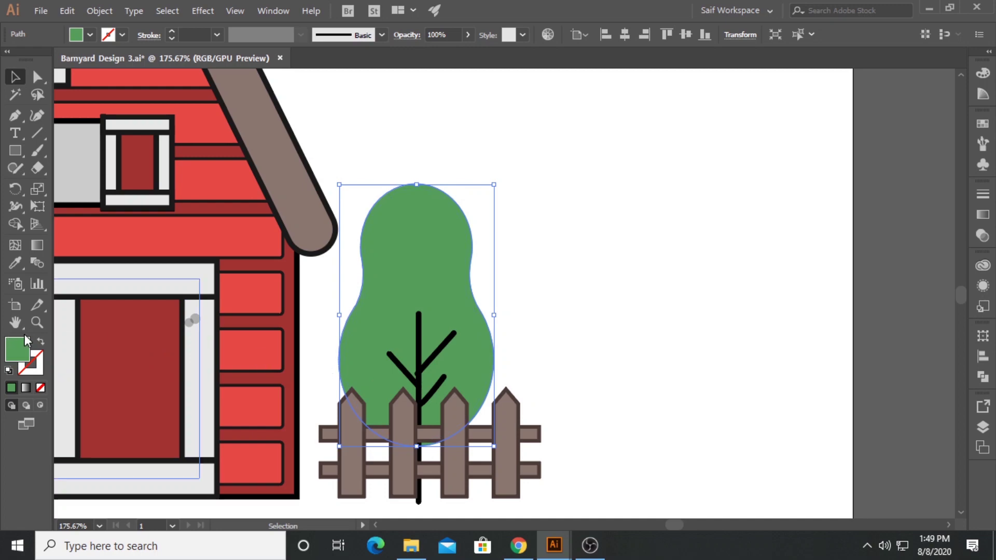
left_click(37, 322)
mouse_move(158, 295)
left_mouse_down()
mouse_move(174, 250)
mouse_move(284, 272)
left_mouse_up()
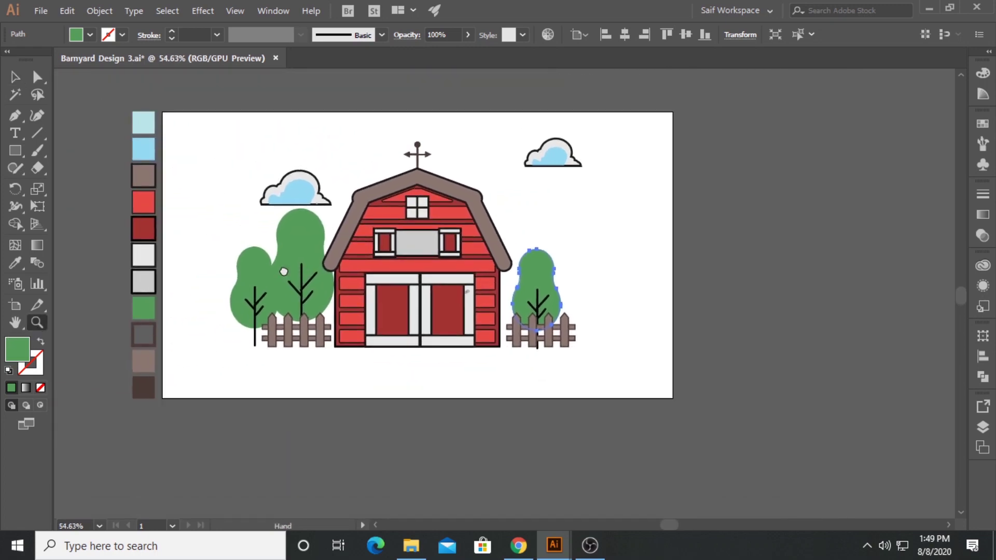
key("i")
left_click(144, 387)
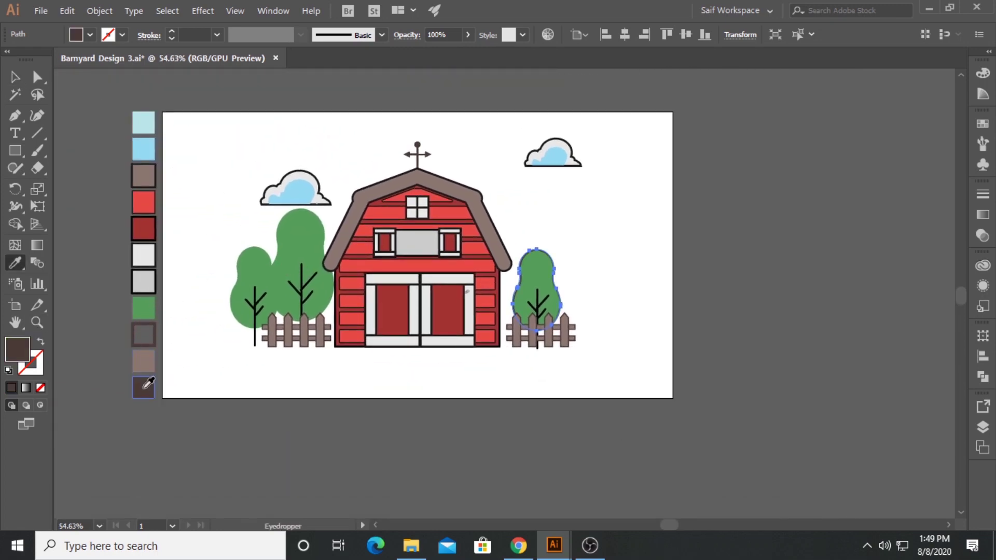
left_click(14, 77)
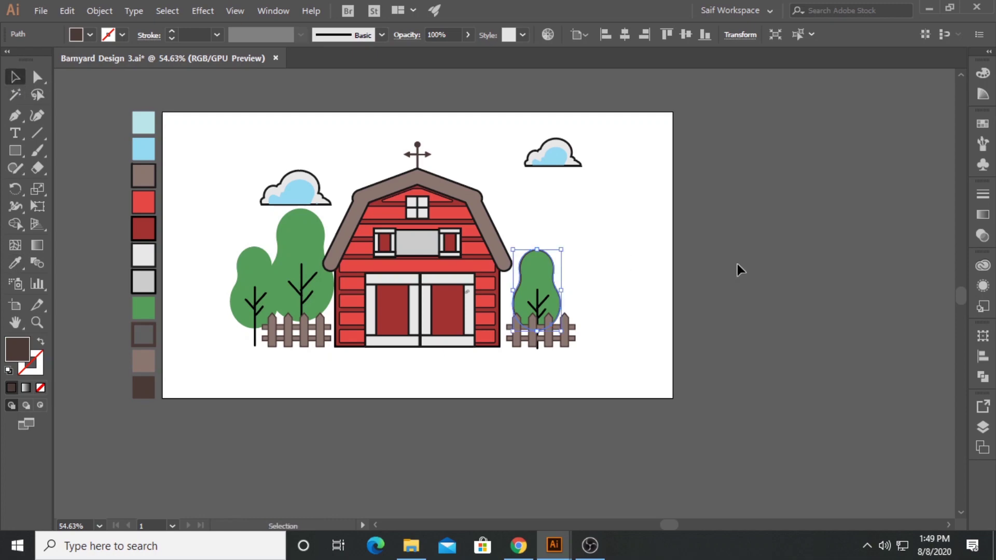
left_click(646, 253)
left_click(37, 322)
left_click_drag(568, 298, 928, 301)
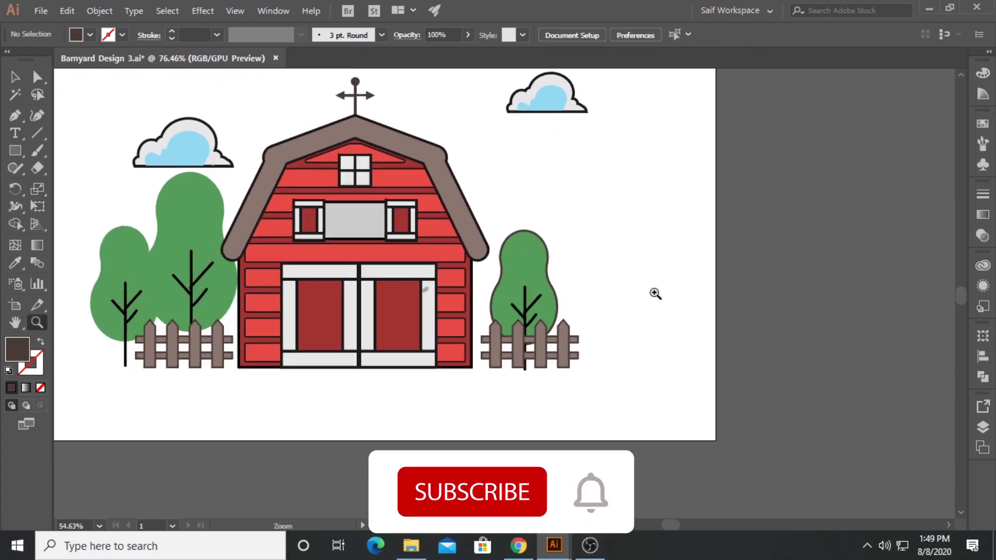
Step: Duplicate the green crown twice beside the tree, the second copy offset up and right
key("v")
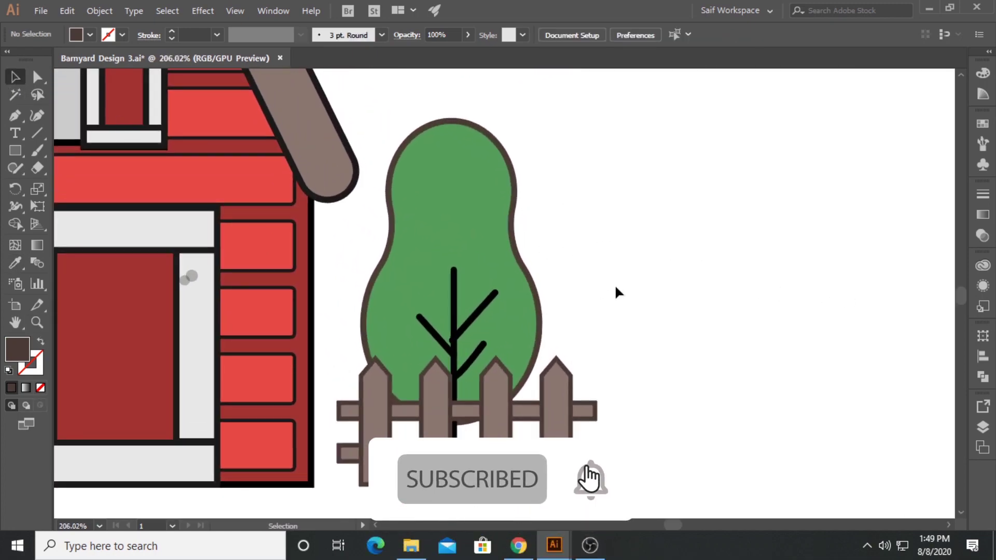
left_click_drag(437, 249, 797, 242)
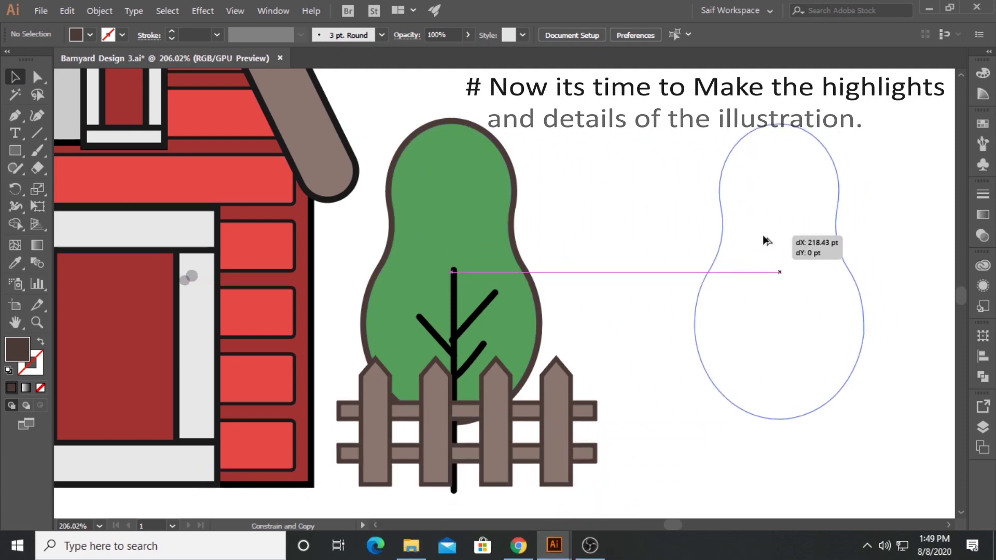
left_click_drag(797, 242, 763, 242)
left_click(524, 236)
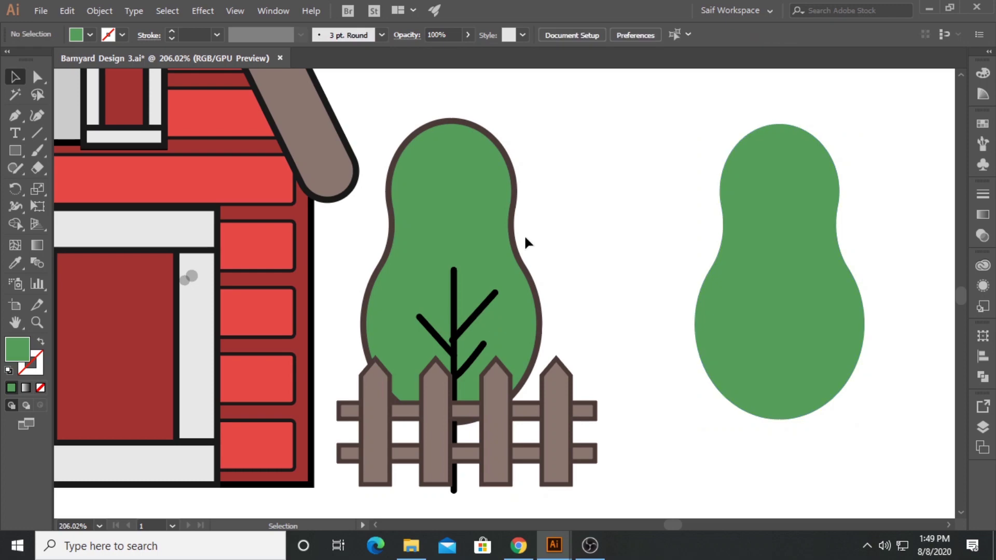
left_click_drag(563, 260, 487, 254)
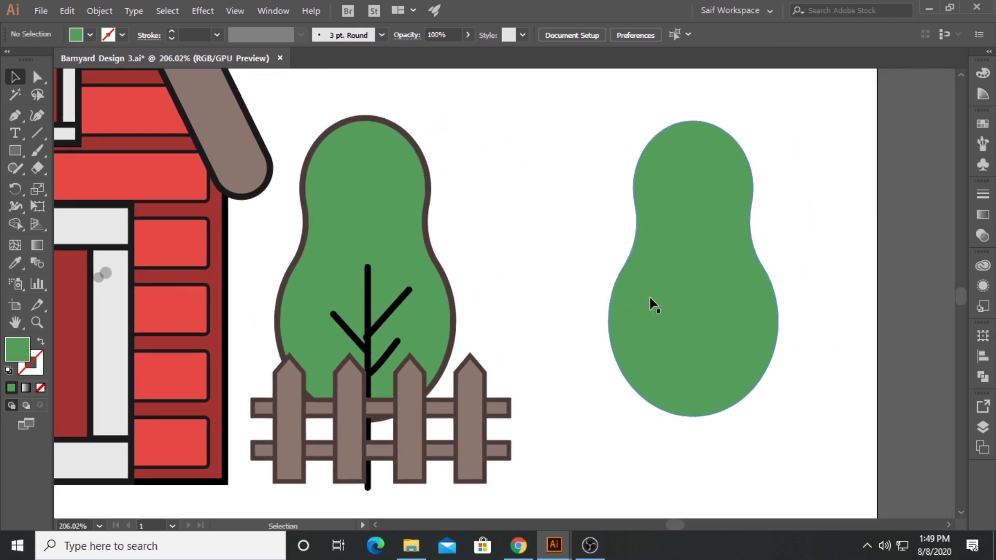
left_click_drag(654, 314, 668, 302)
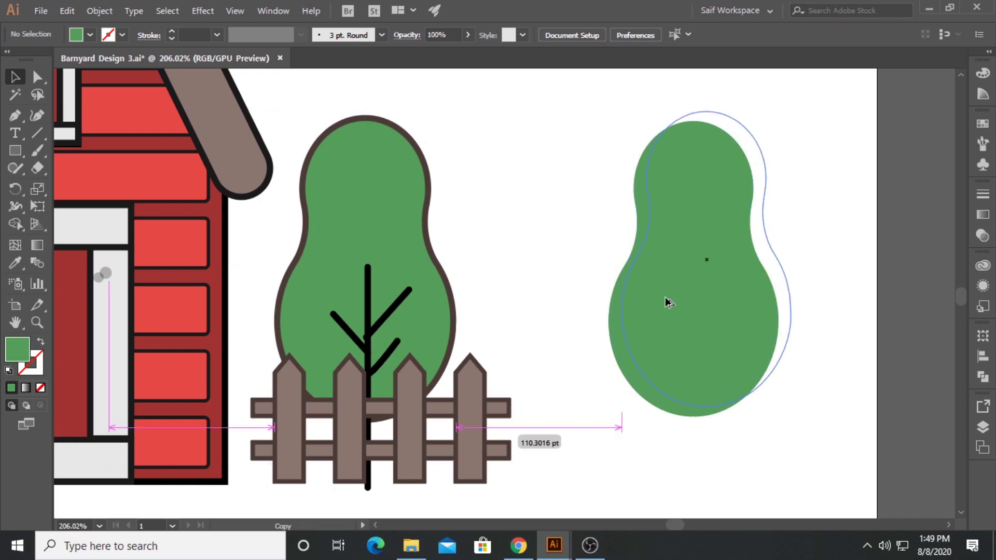
left_click_drag(665, 298, 666, 298)
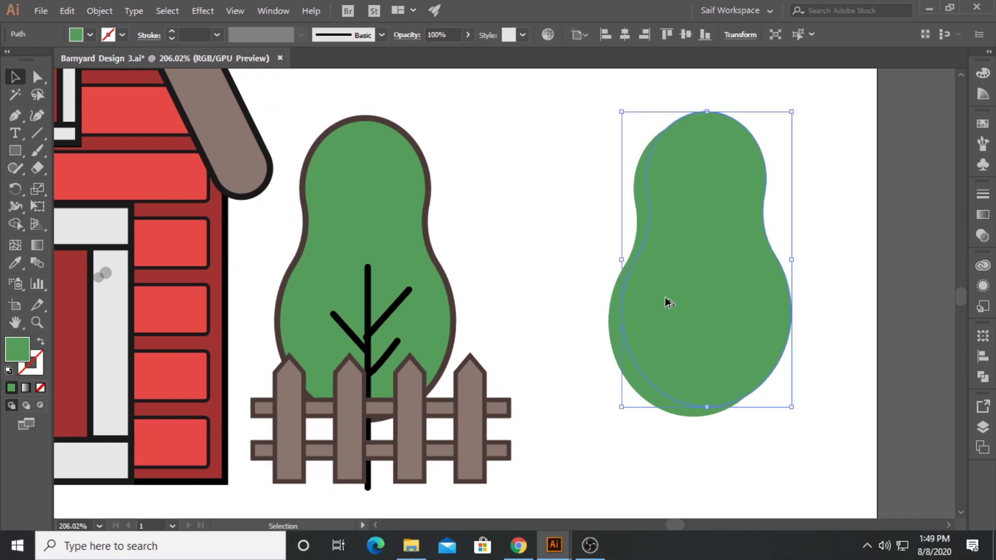
Step: Remove the copies' overlap with Shape Builder and move the crescent onto the crown
left_click(690, 258, "shift")
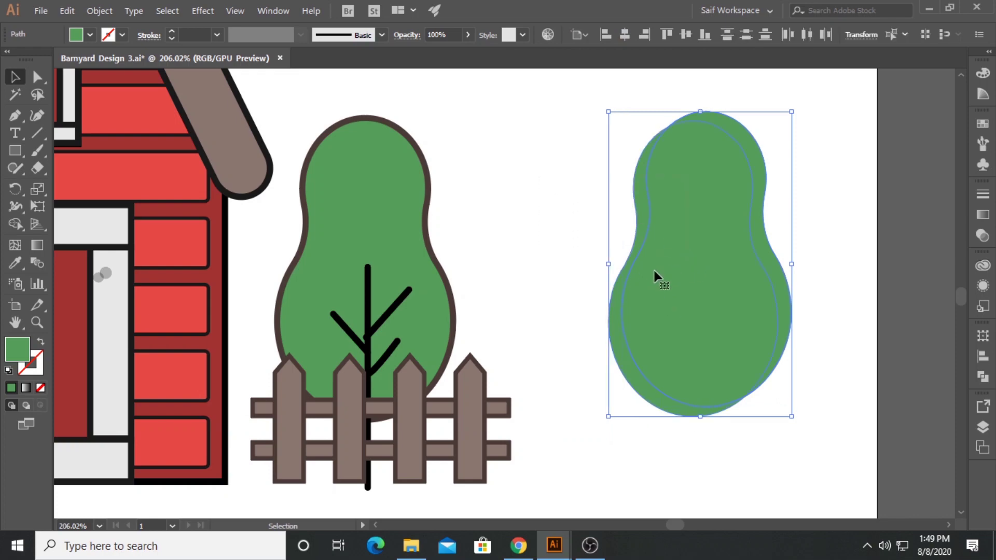
left_click(23, 219)
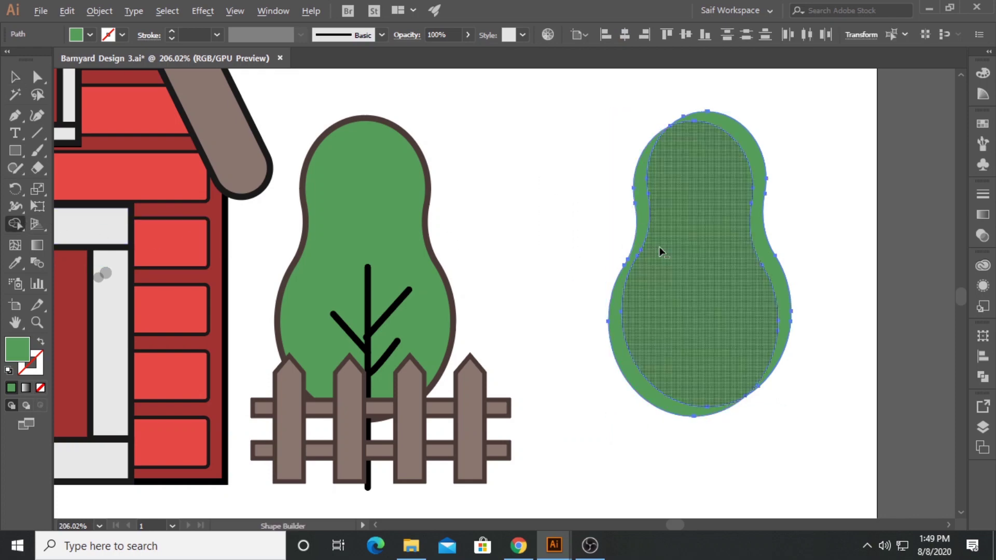
left_click(660, 251, "alt")
left_click(14, 76)
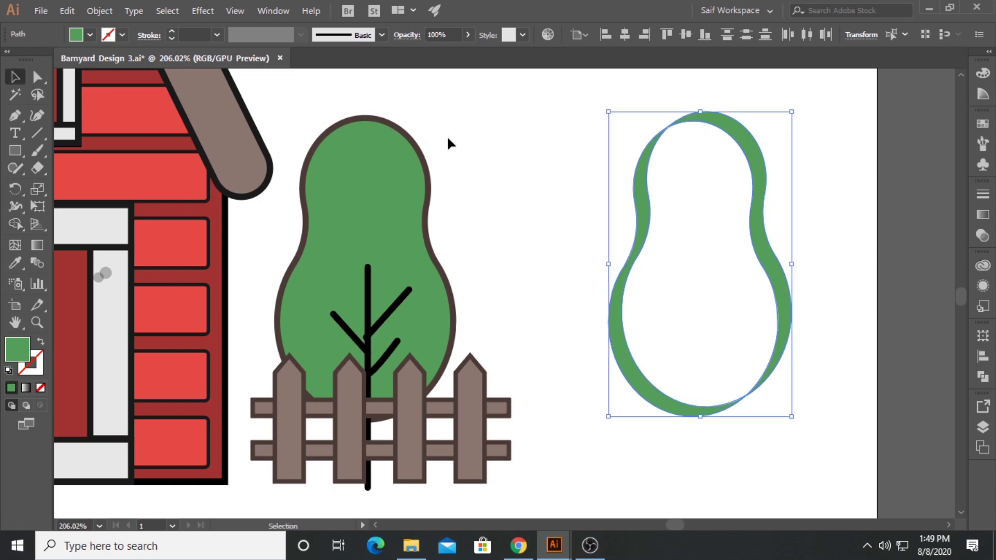
left_click(447, 136)
left_click_drag(747, 170, 416, 178)
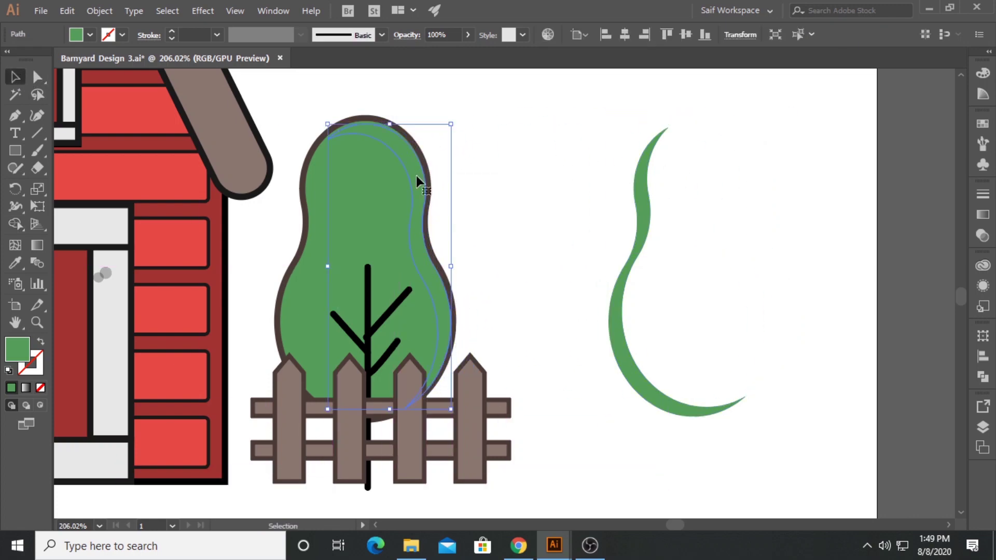
left_click_drag(630, 228, 306, 238)
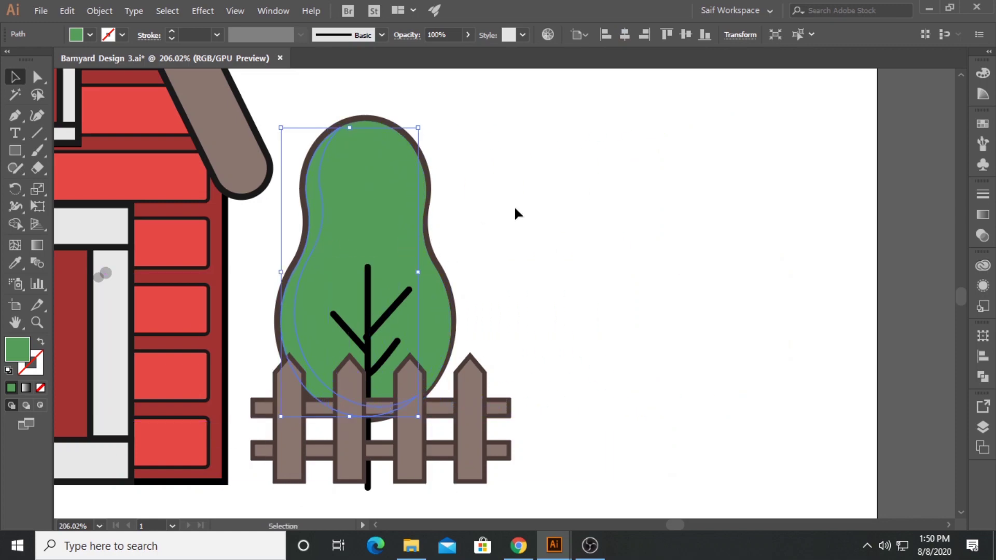
Step: Fill the right tree's highlight shape with white
left_click(528, 203)
left_click(423, 197)
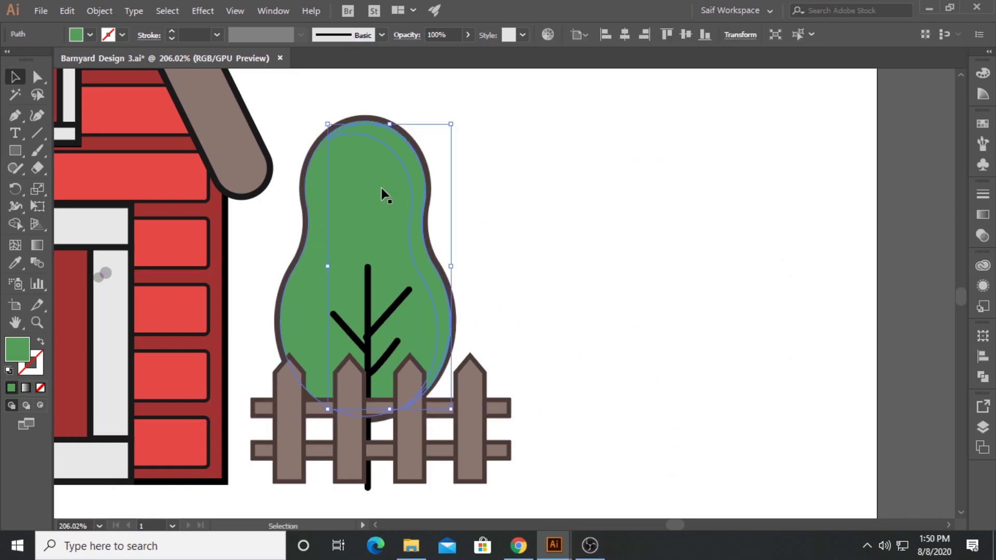
left_click(40, 323)
left_click_drag(259, 259, 181, 259)
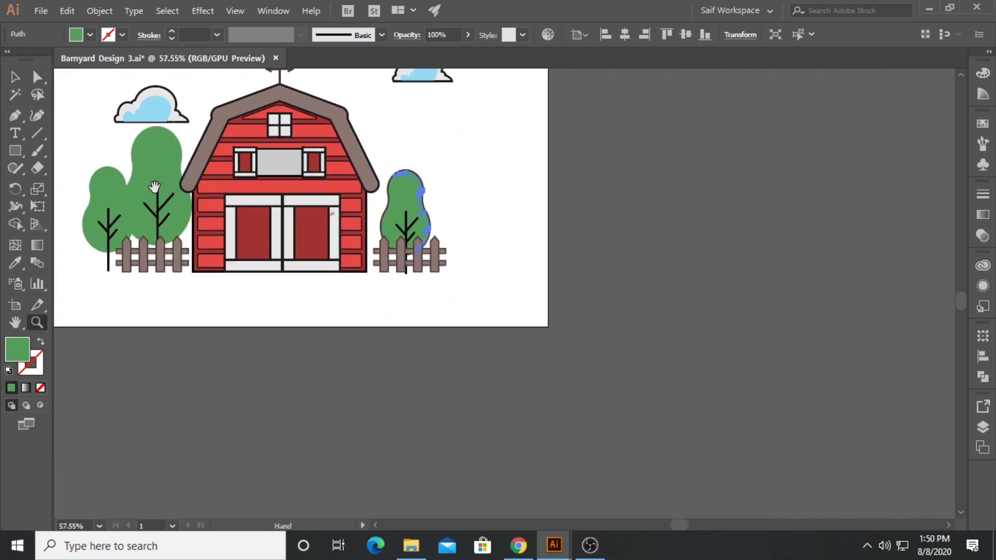
left_click_drag(295, 256, 307, 255)
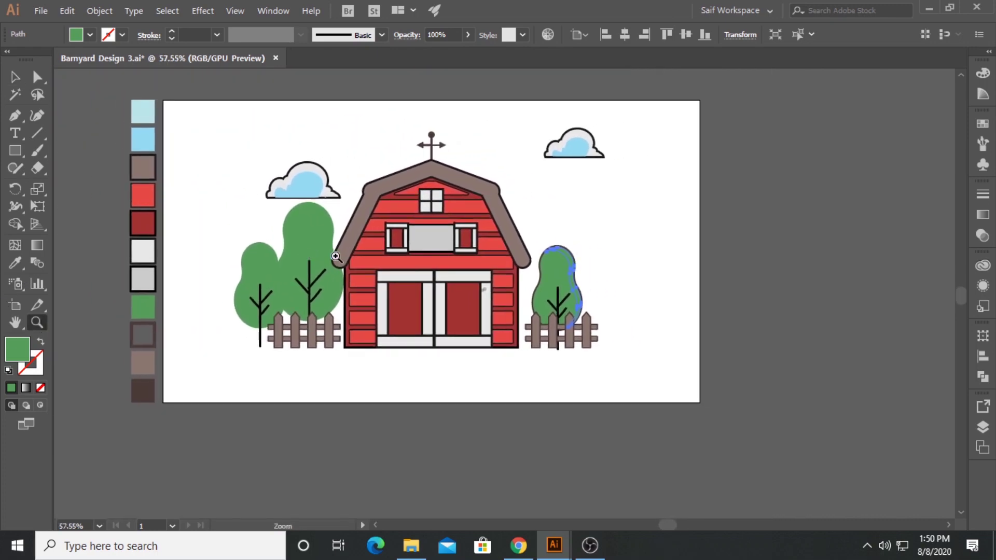
left_click(73, 40)
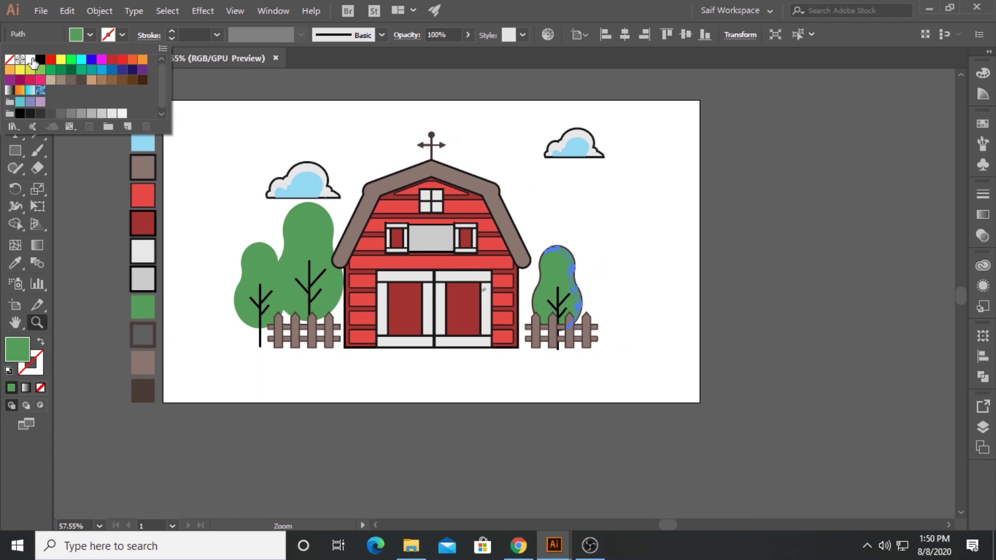
left_click(31, 59)
left_click(91, 38)
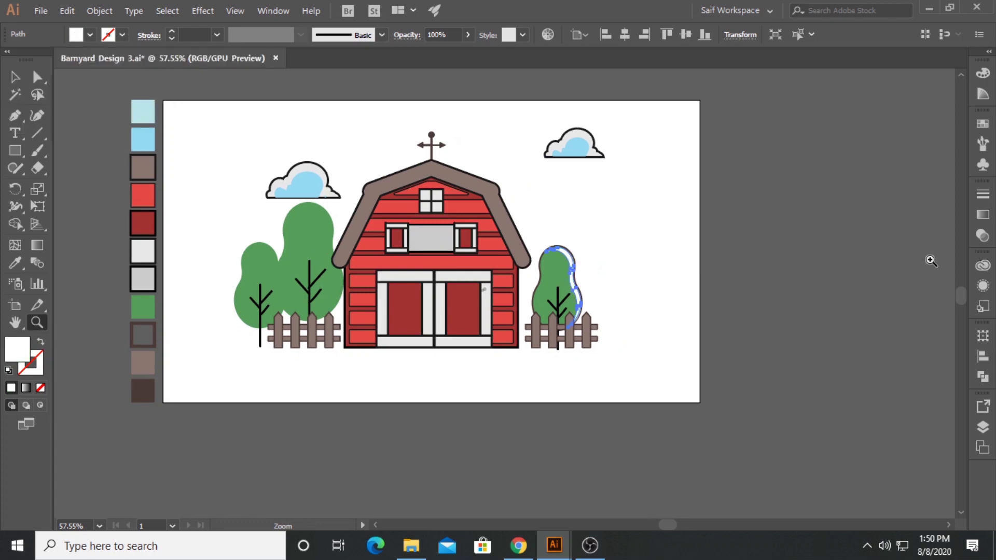
left_click(14, 77)
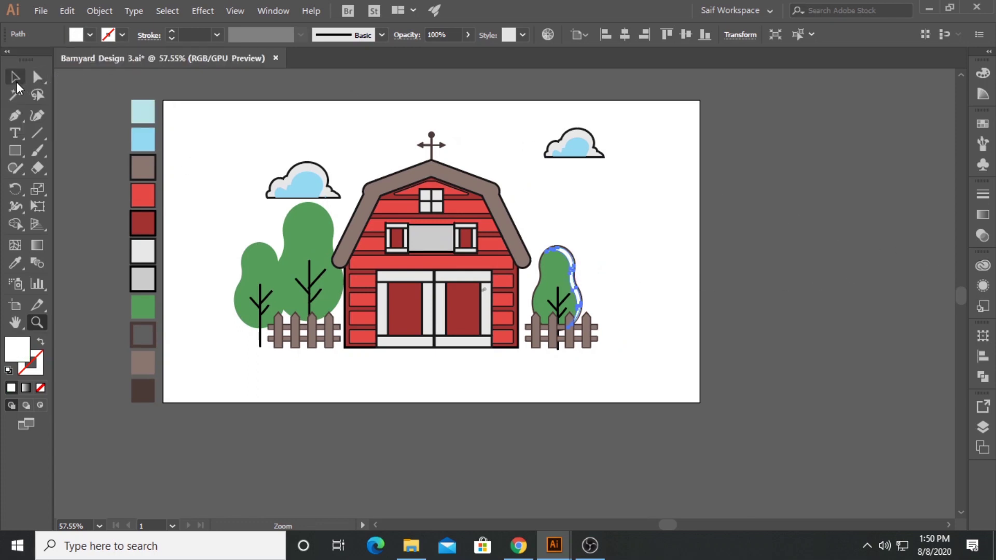
left_click(755, 223)
Step: Fill the crescent shadow shape with black and zoom in closely on the tree
left_click(538, 297)
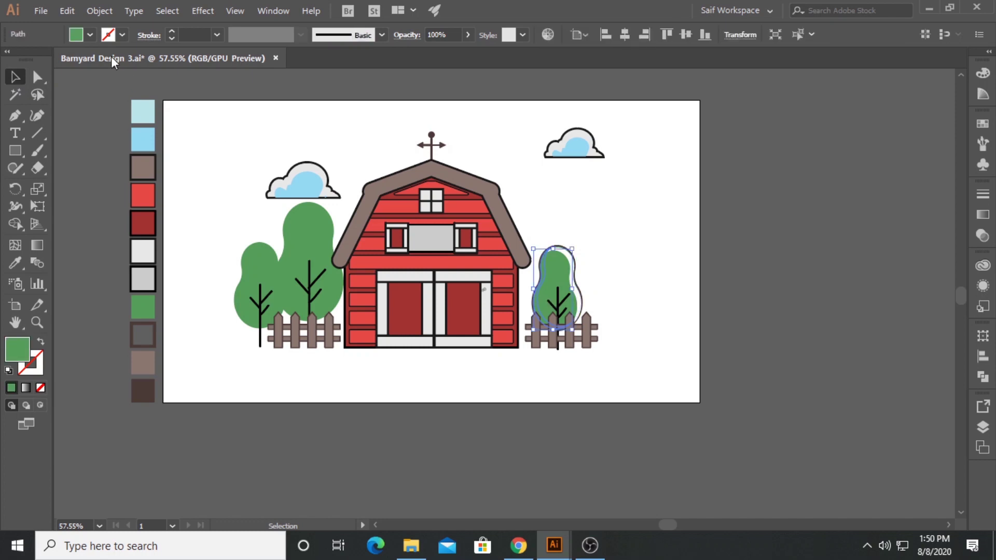
left_click(92, 36)
left_click(40, 59)
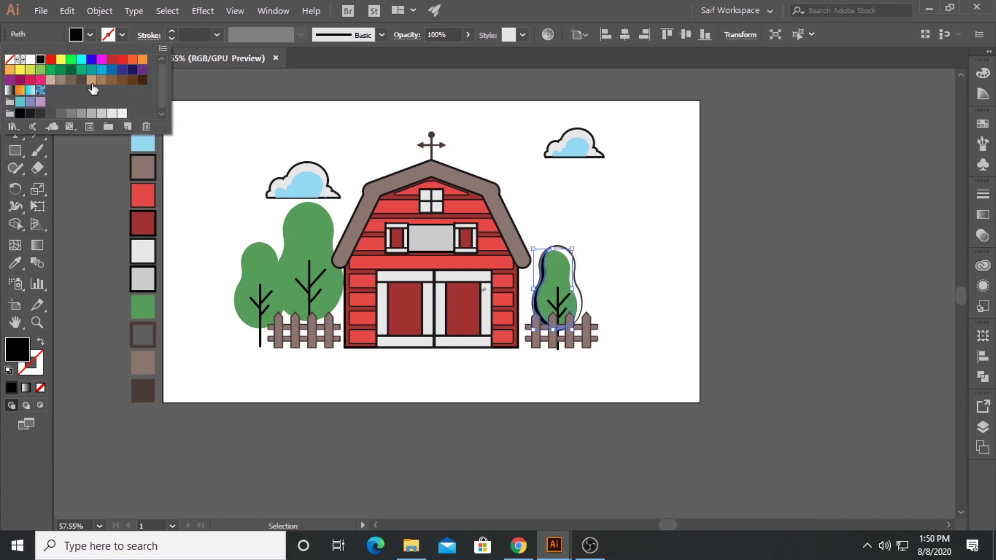
left_click(661, 206)
key("z")
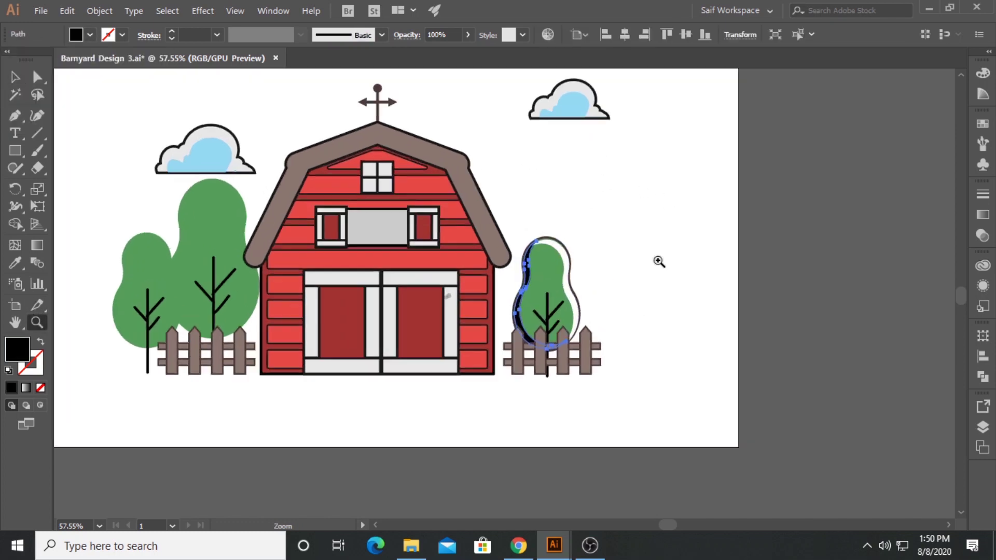
mouse_move(658, 260)
left_mouse_down()
mouse_move(780, 237)
mouse_move(558, 227)
left_mouse_up()
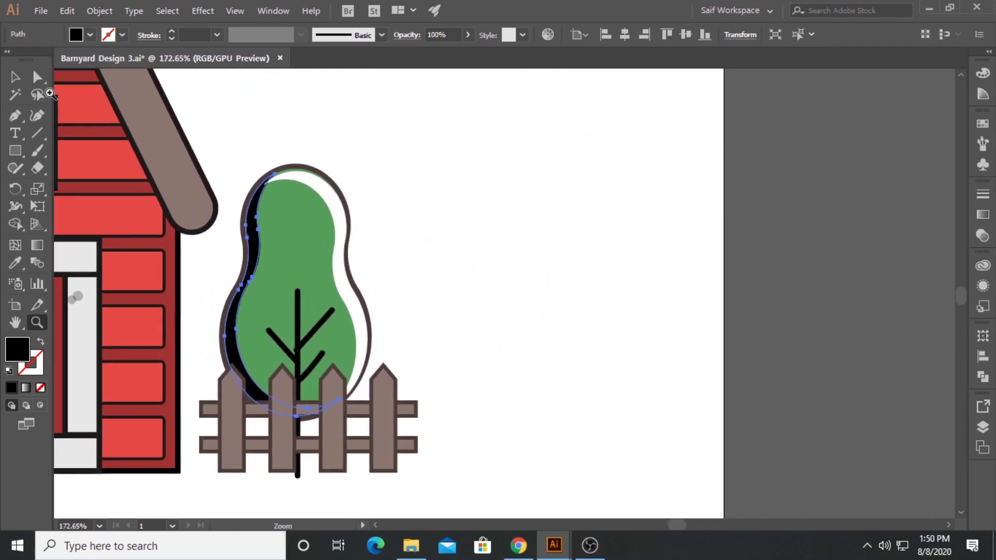
key("v")
left_click(431, 153)
Step: Set the white highlight to 30% opacity and nudge it slightly left and up
left_click(334, 216)
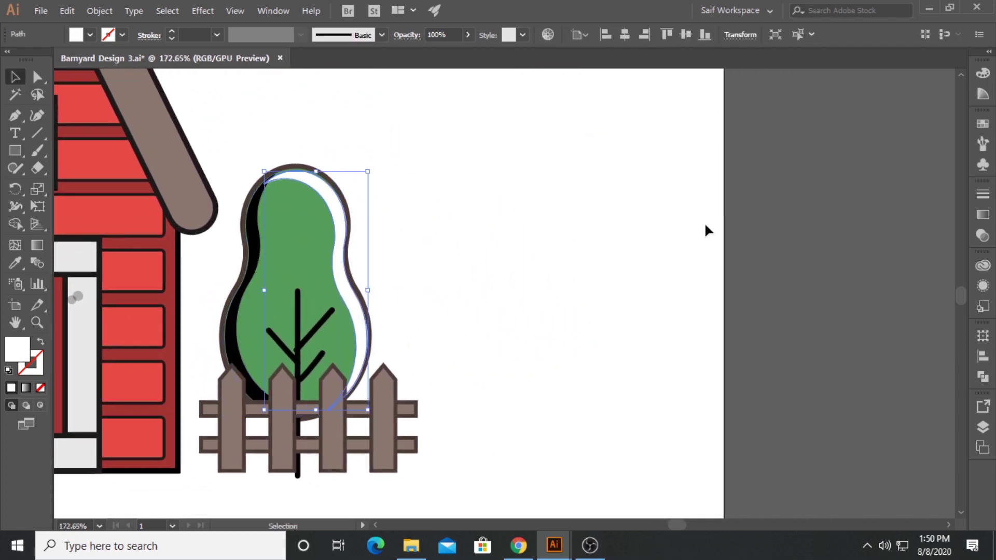
left_click(981, 236)
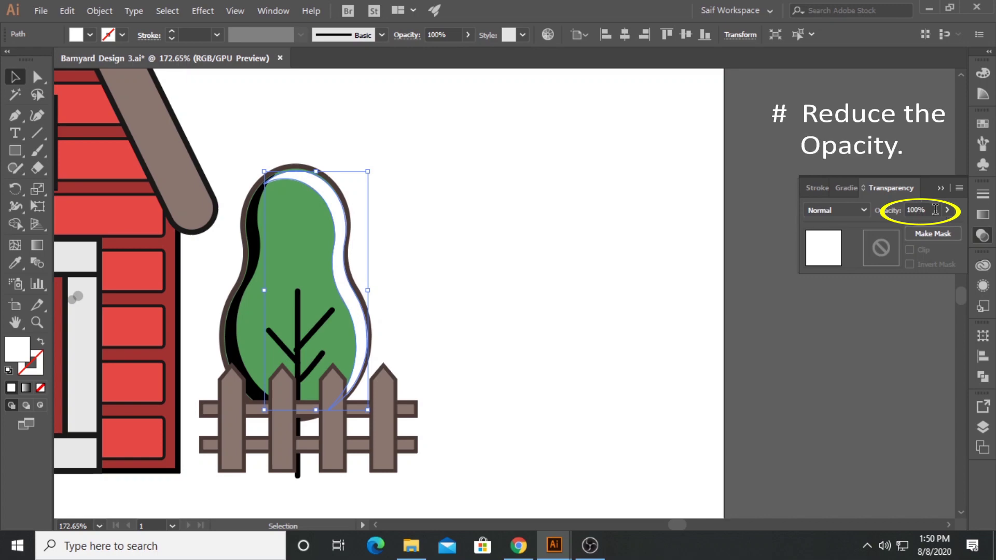
type("30")
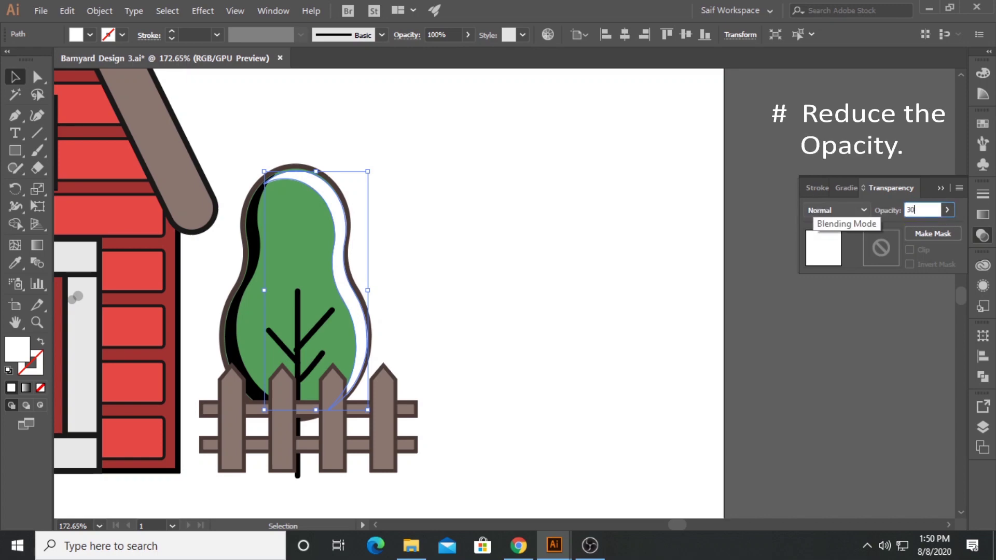
key("Return")
left_click(547, 279)
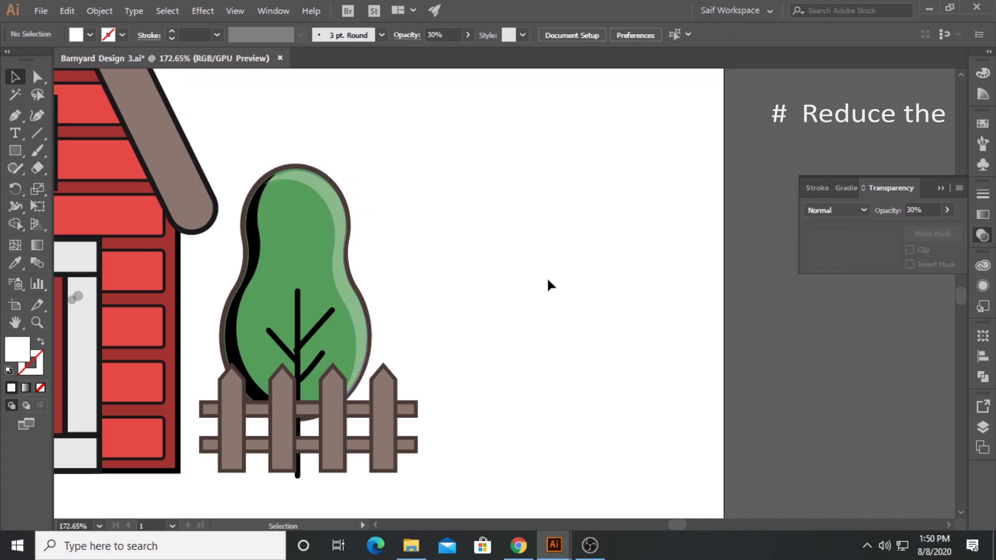
left_click(311, 193)
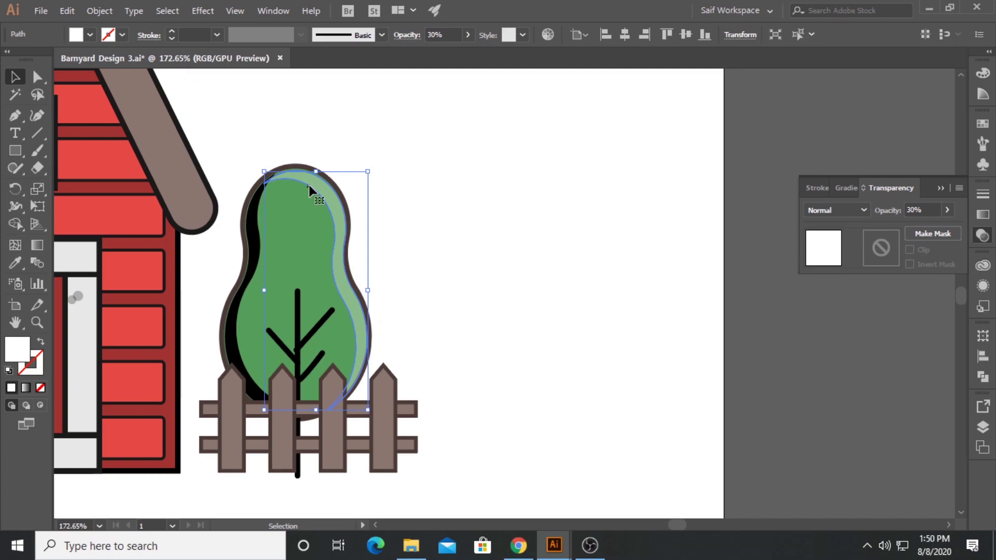
key("Left")
key("Left")
key("Up")
key("Up")
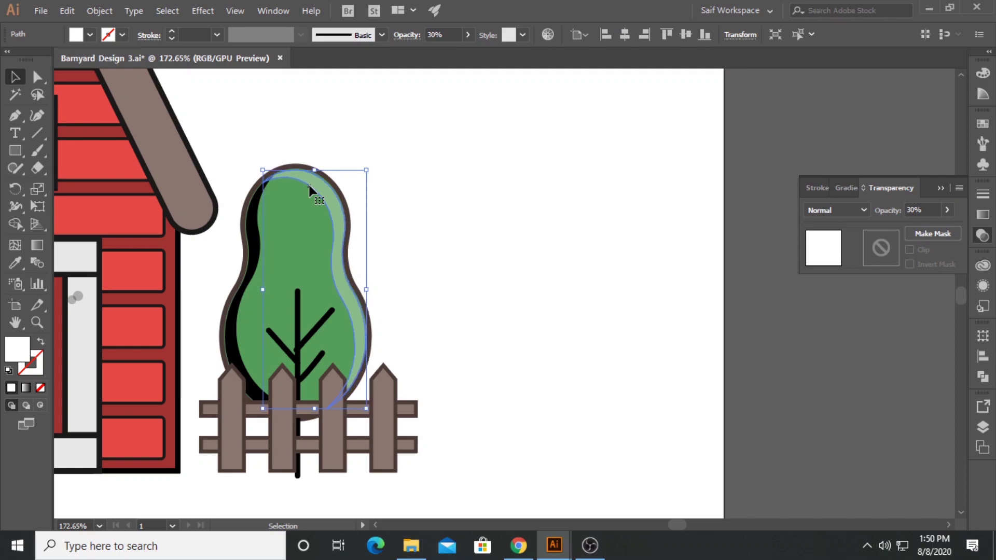
left_click(468, 194)
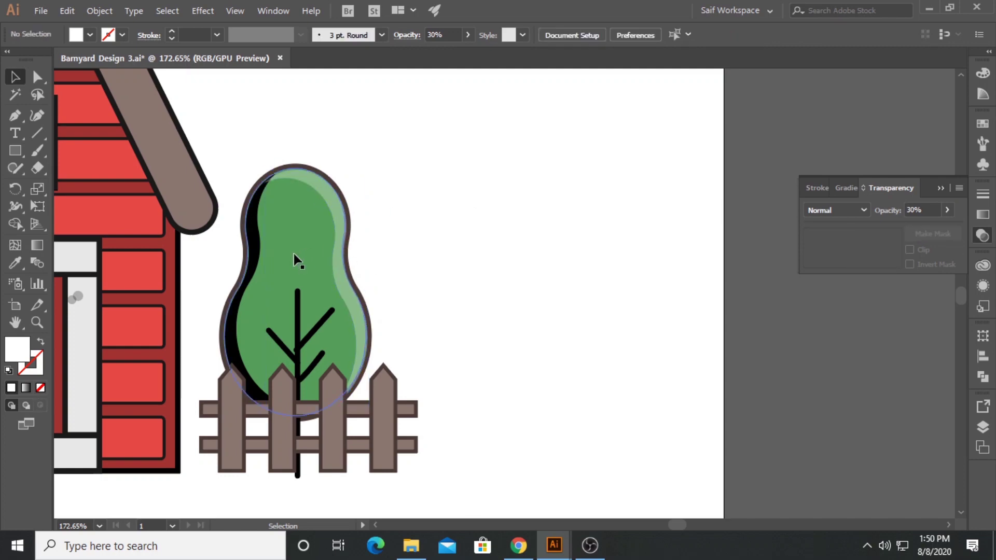
Step: Set the black shadow crescent's opacity to 20% and reselect it
left_click(254, 251)
left_click(928, 210)
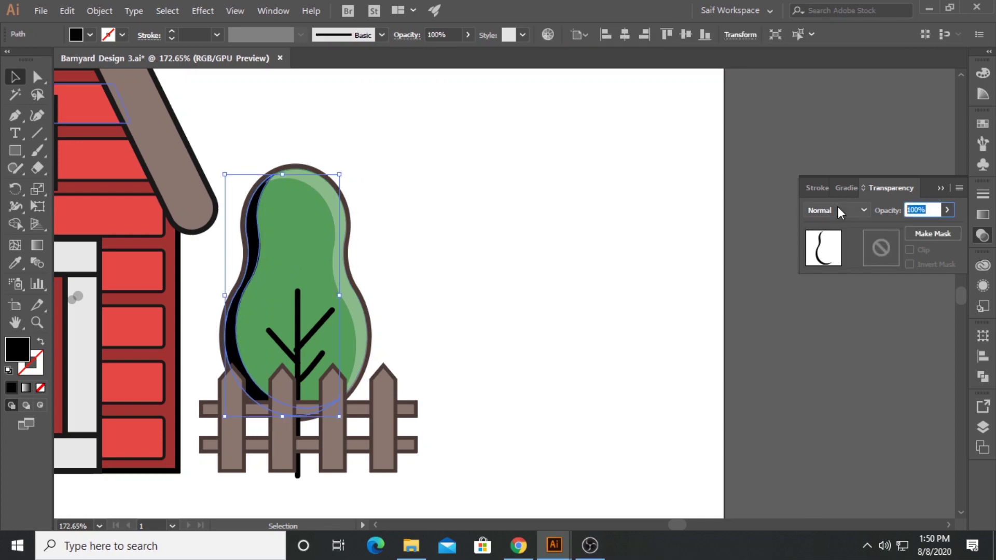
type("15")
key("Return")
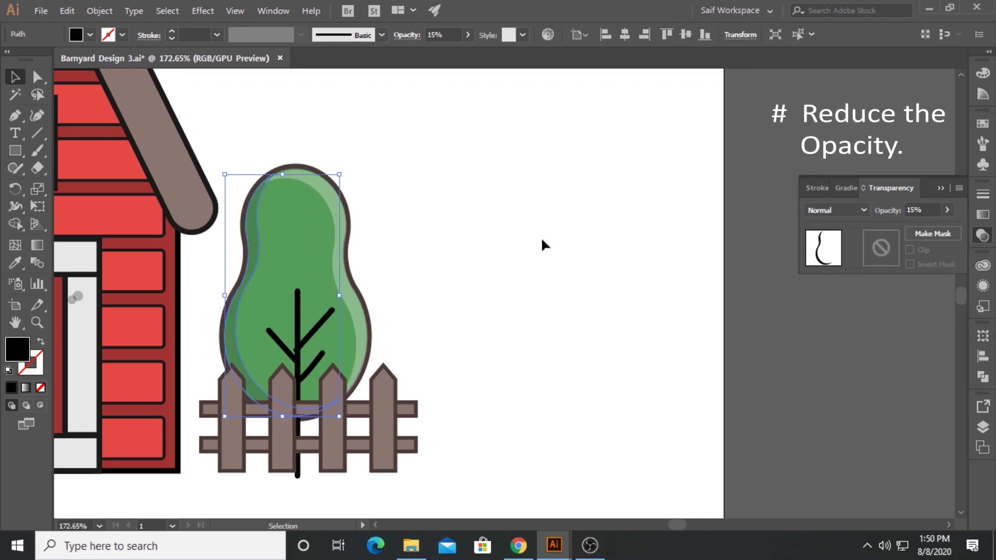
left_click(399, 247)
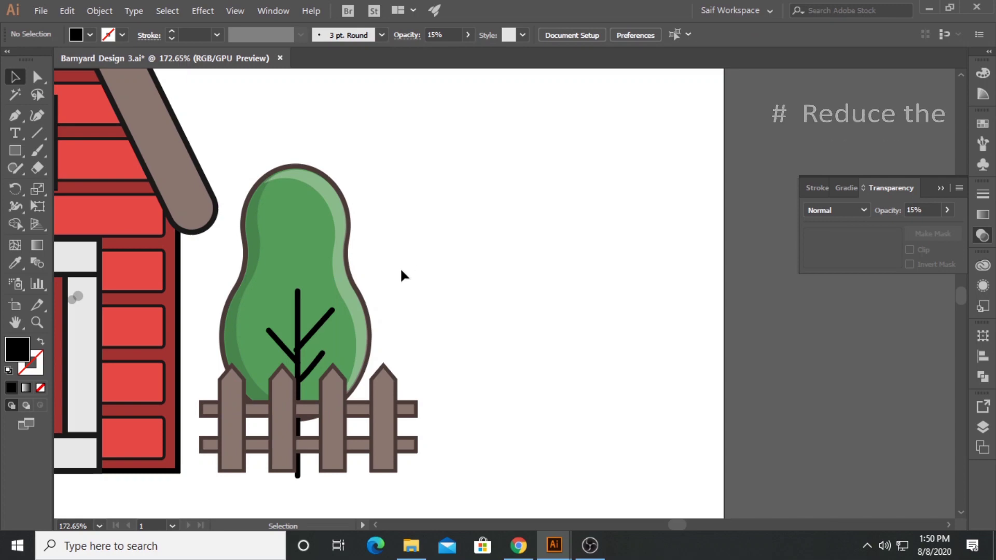
left_click(254, 252)
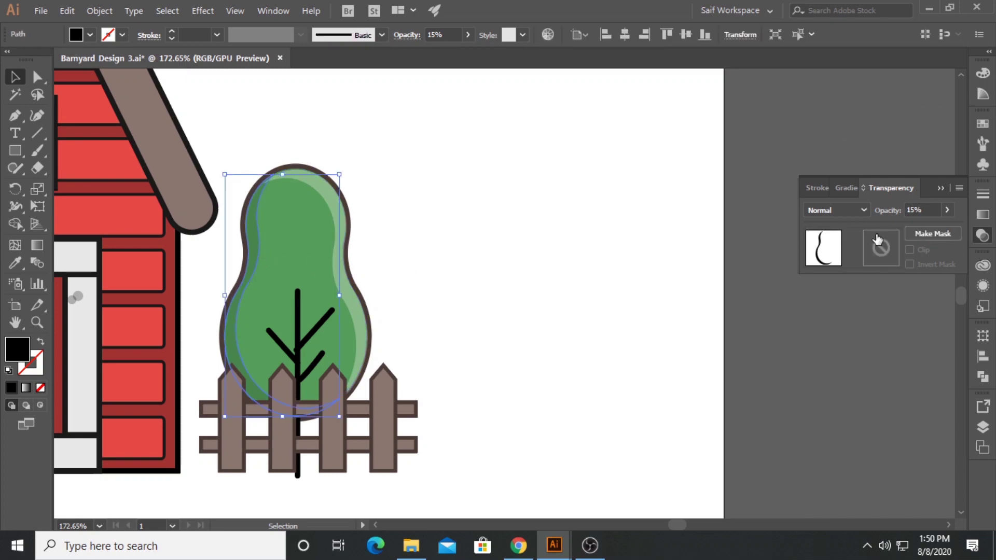
left_click(920, 210)
type("20")
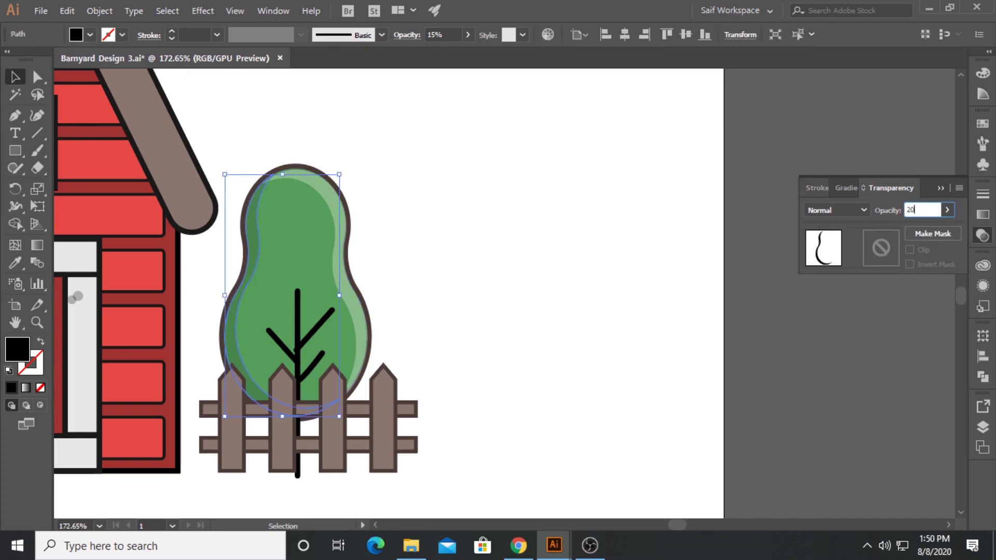
key("Return")
left_click(421, 236)
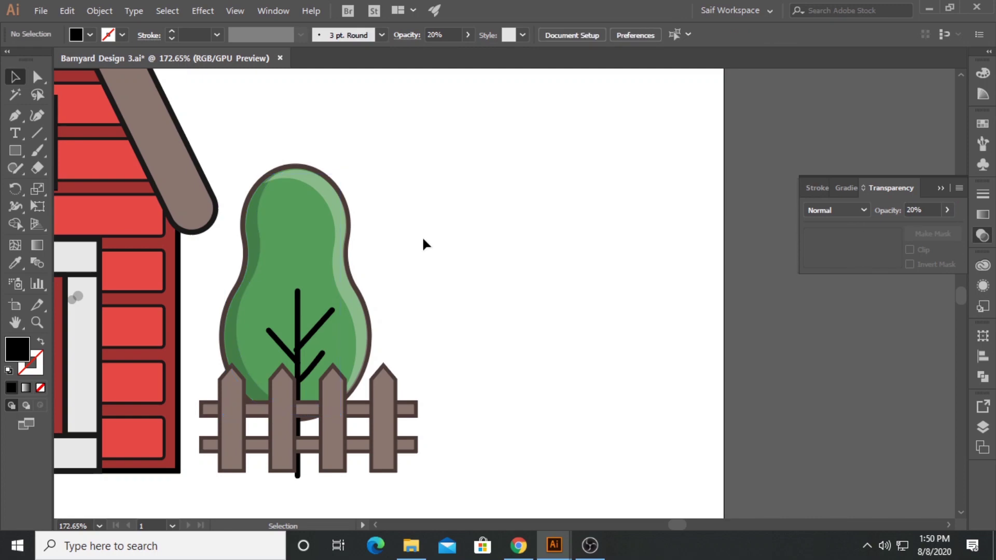
left_click(293, 283)
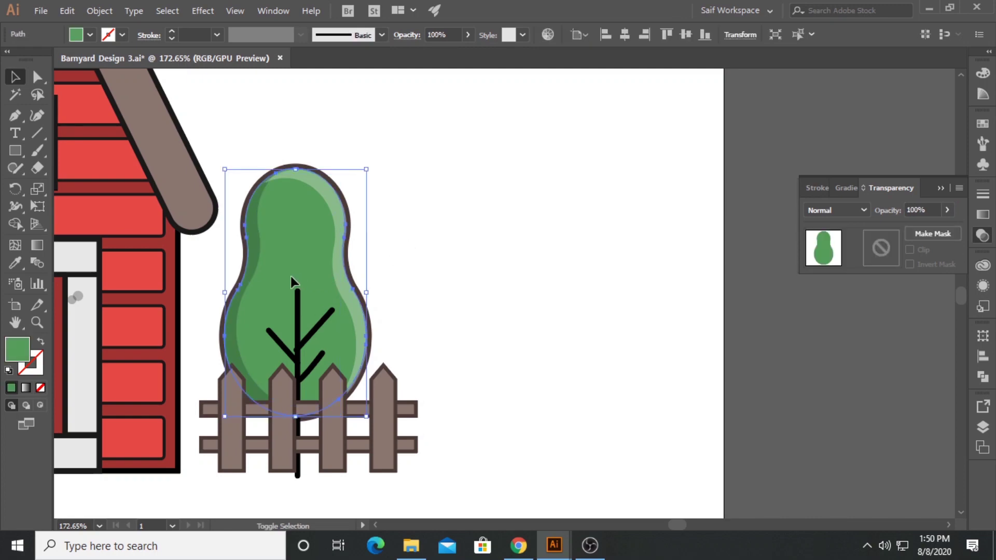
left_click(298, 235, "shift")
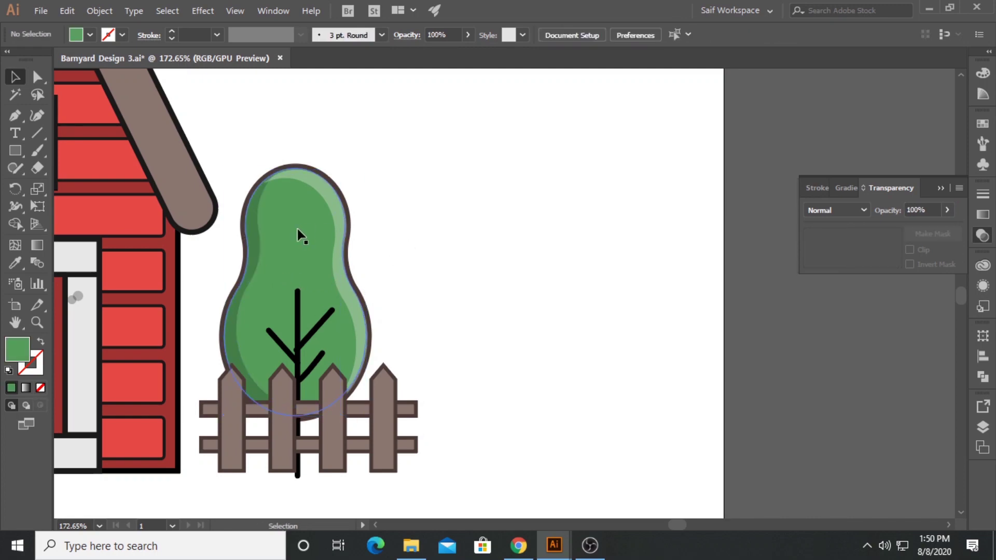
left_click(257, 251)
Step: Copy the tree shapes to the right and draw a black shape over the copy's lower left
left_click(287, 257, "shift")
left_click_drag(288, 260, 565, 261)
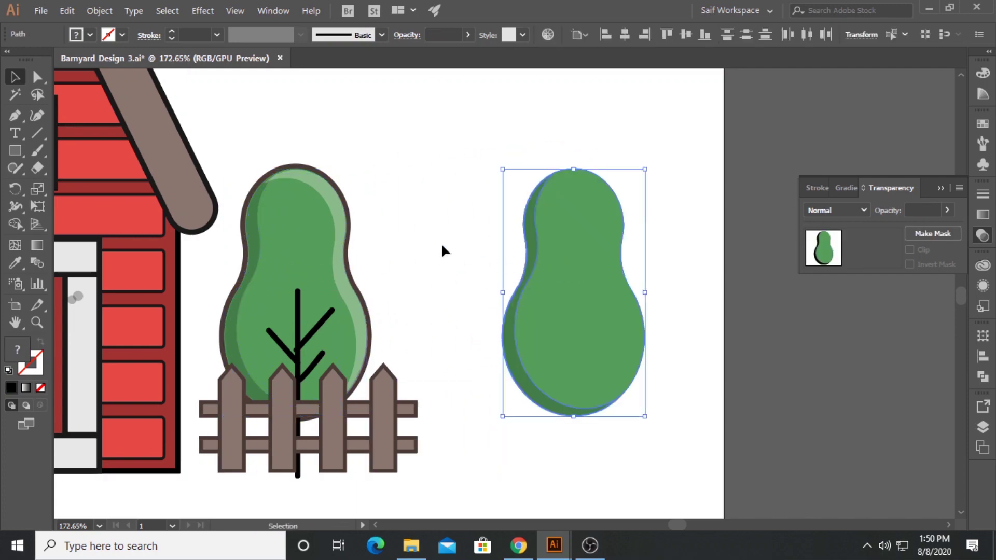
left_click(441, 242)
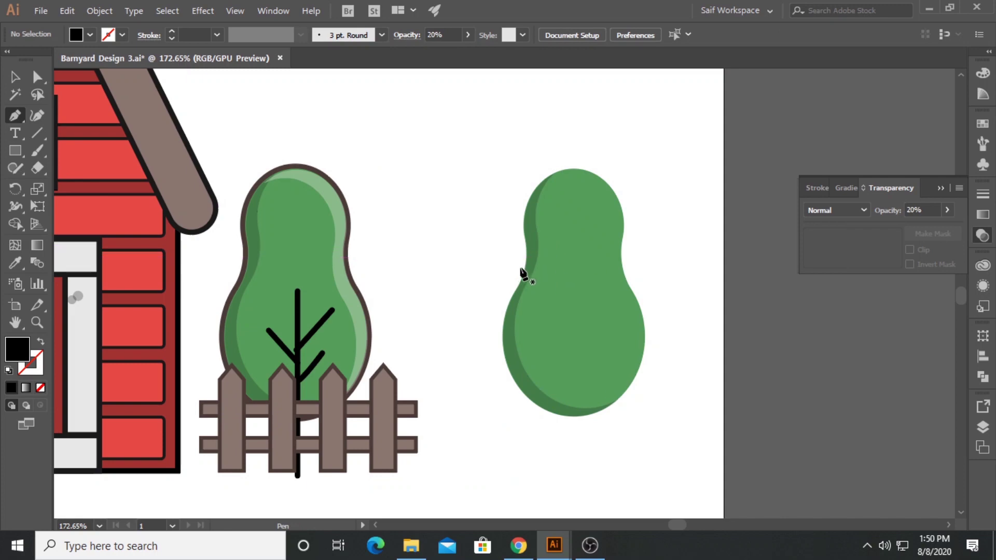
left_click(518, 270)
mouse_move(573, 362)
left_mouse_down()
mouse_move(644, 352)
mouse_move(655, 454)
left_mouse_up()
left_click(623, 472)
left_click(470, 399)
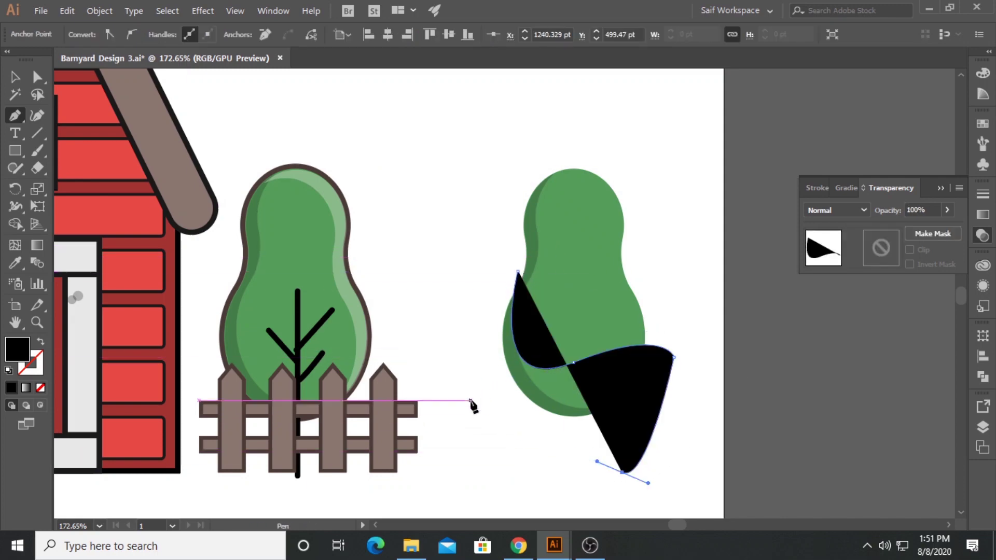
left_click(470, 295)
left_click(517, 271)
Step: Trim the black shape to the tree outline with Shape Builder
left_click(15, 77)
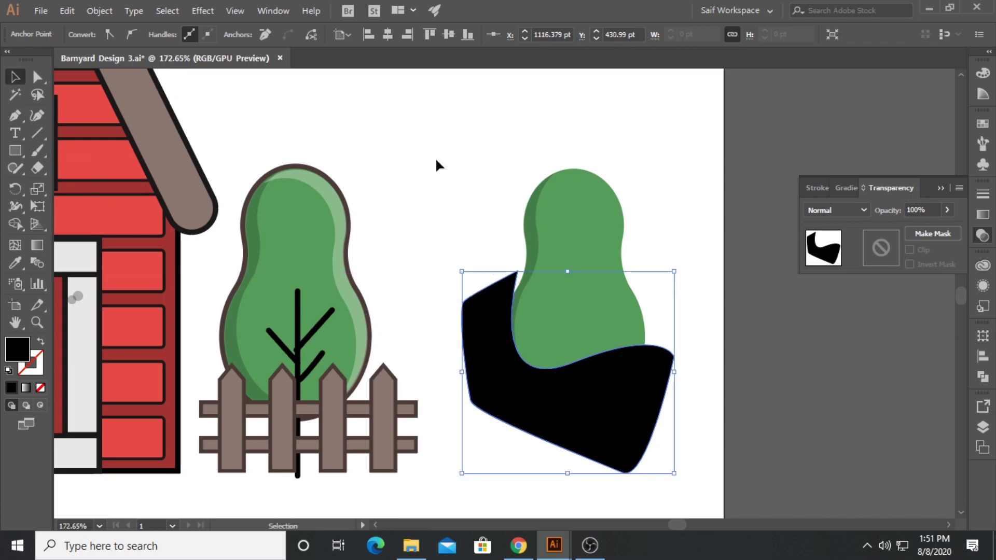
left_click(434, 157)
left_click(524, 256)
left_click(484, 322, "shift")
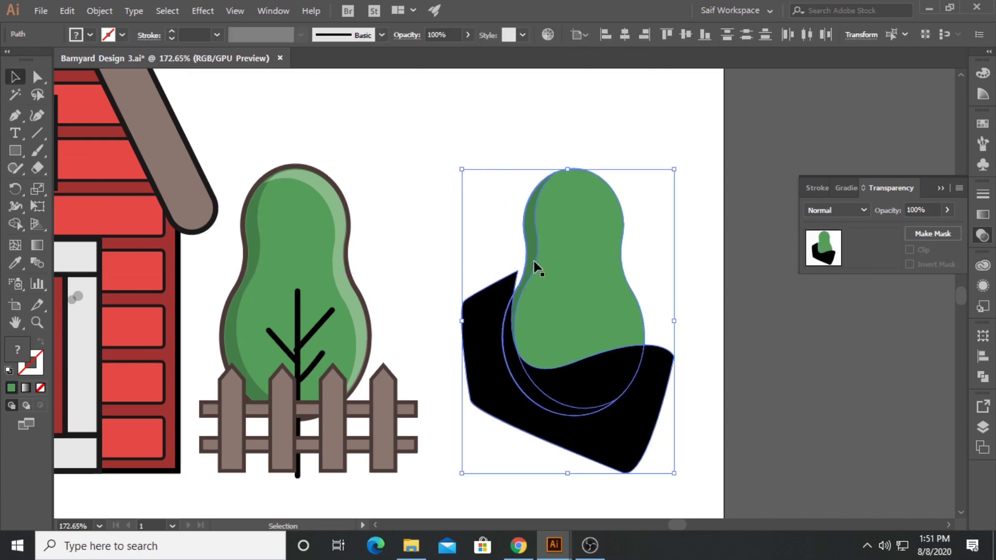
left_click(17, 227)
left_click(597, 441, "alt")
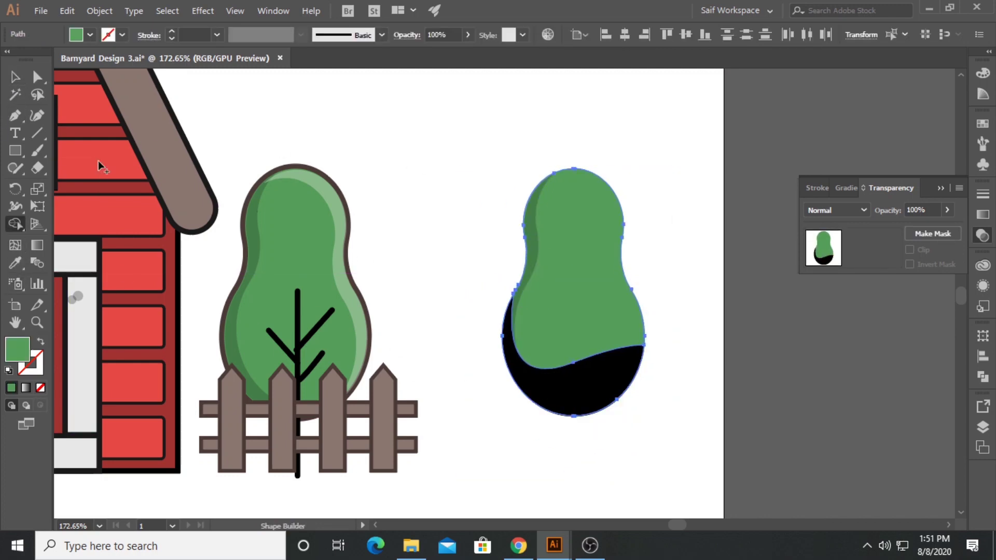
key("v")
left_click(407, 157)
Step: Merge the left strip and base crescent into one shadow with Shape Builder
left_click(559, 414)
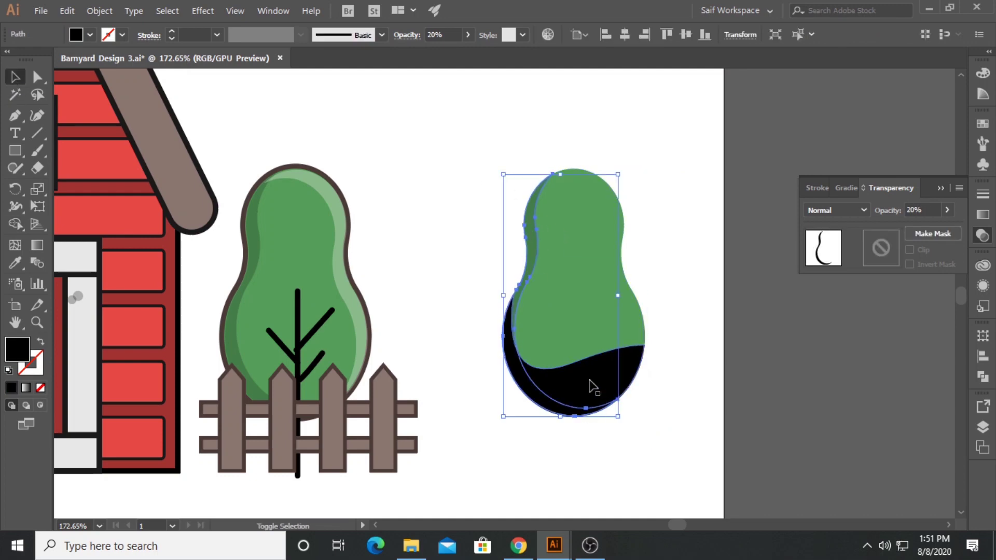
left_click(24, 225)
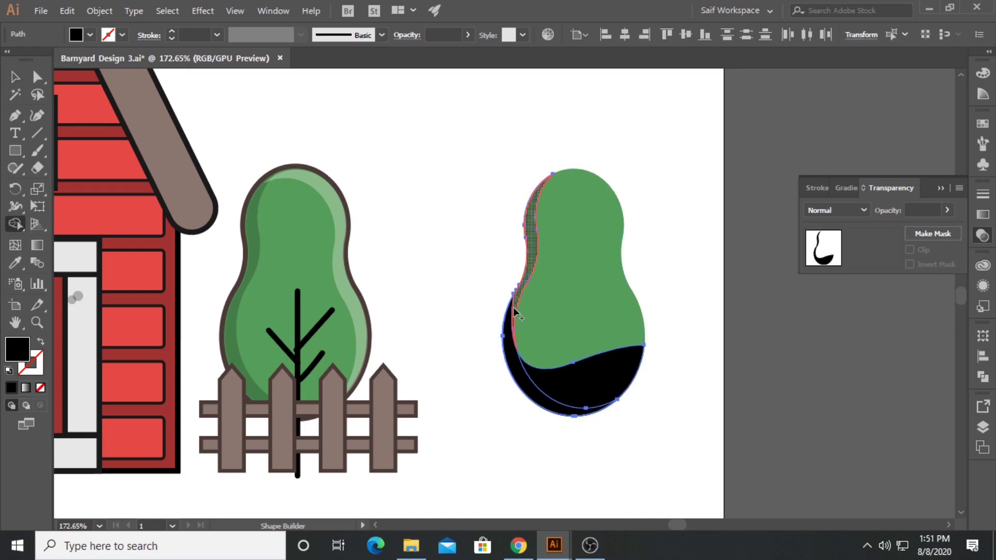
mouse_move(510, 323)
left_mouse_down()
mouse_move(588, 396)
mouse_move(540, 407)
left_mouse_up()
left_click(14, 78)
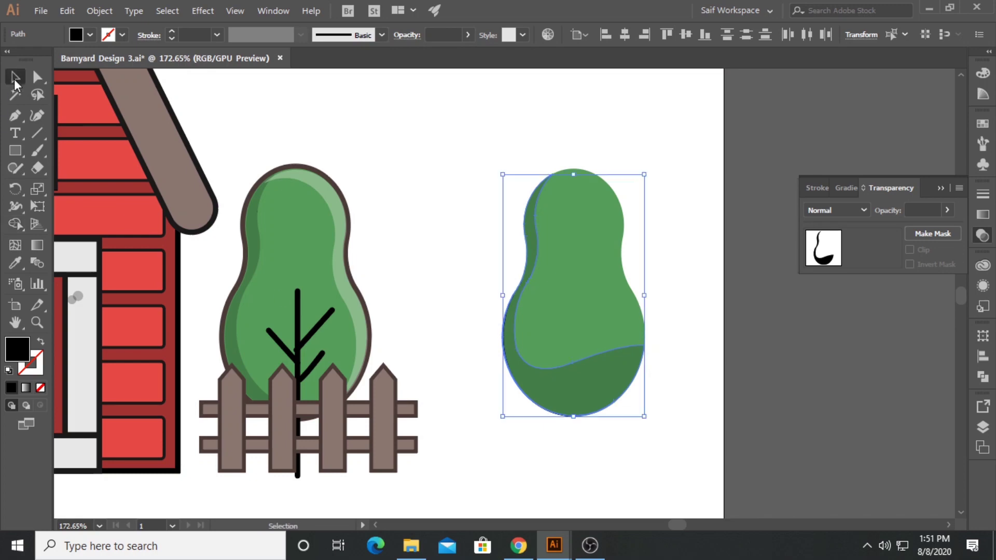
left_click(376, 137)
left_click(255, 222)
left_click(476, 328)
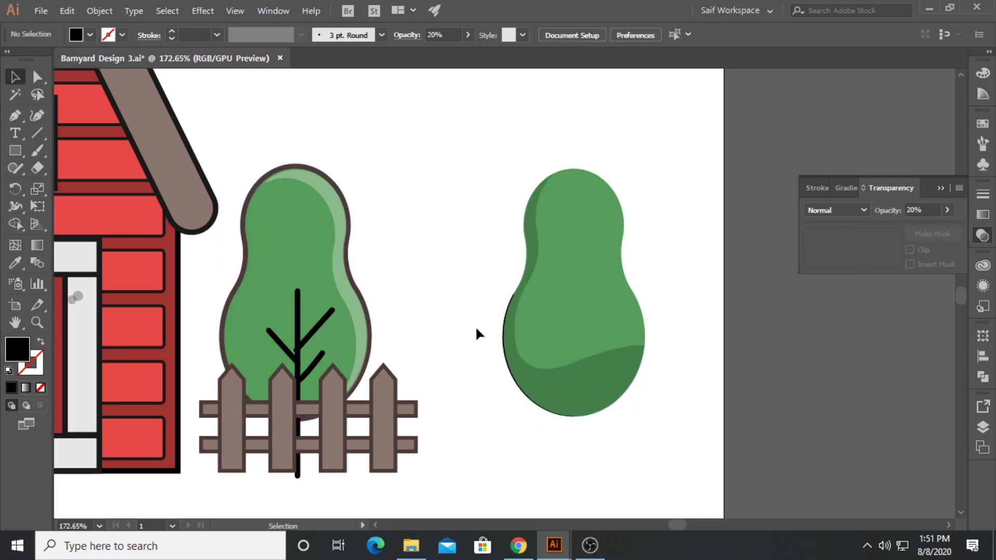
Step: Alt-drag the shadow onto the fenced tree and delete the spare tree copy
left_click_drag(549, 378, 274, 359)
left_click(456, 232)
left_click_drag(456, 231, 632, 450)
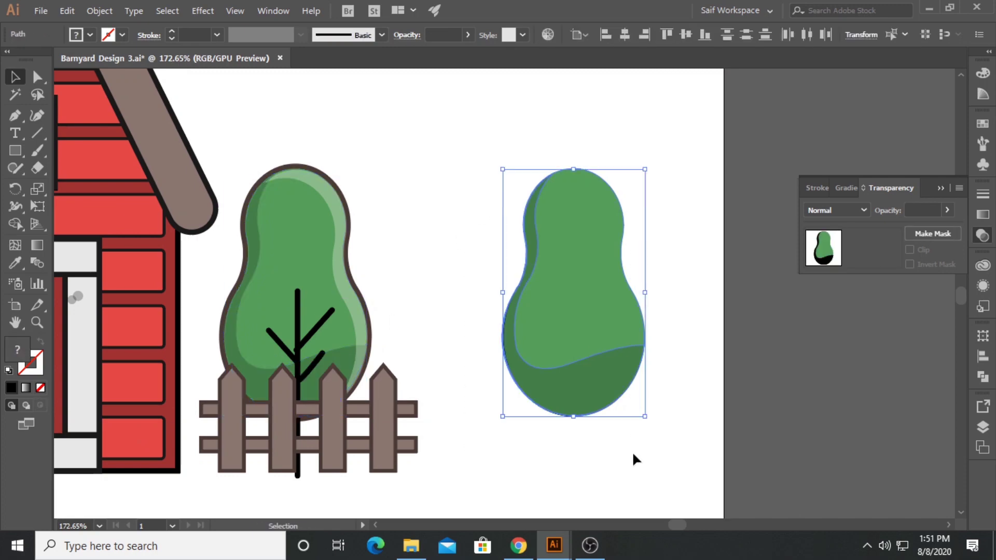
key("Delete")
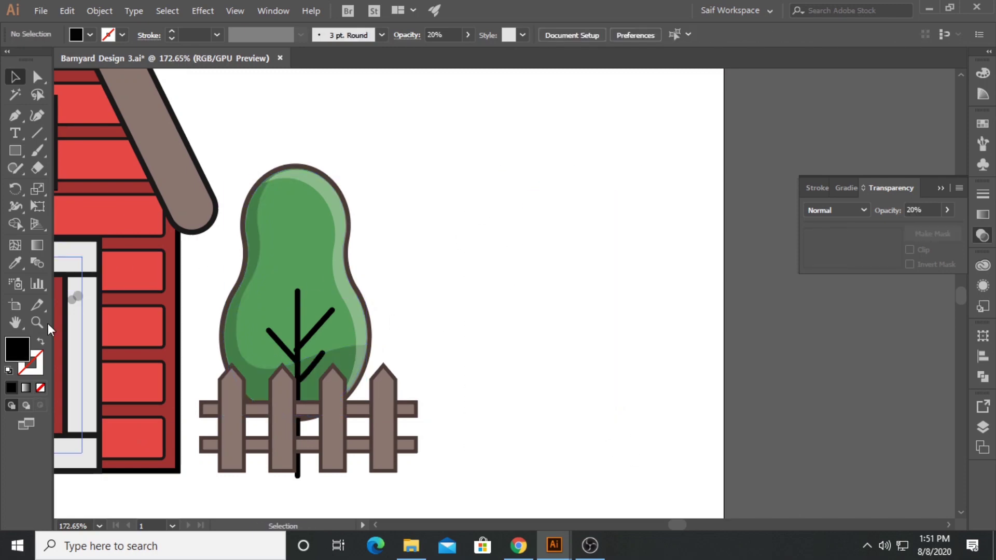
Step: Draw a large oval and two small circles on the fenced tree's crown
left_click_drag(275, 219, 418, 228)
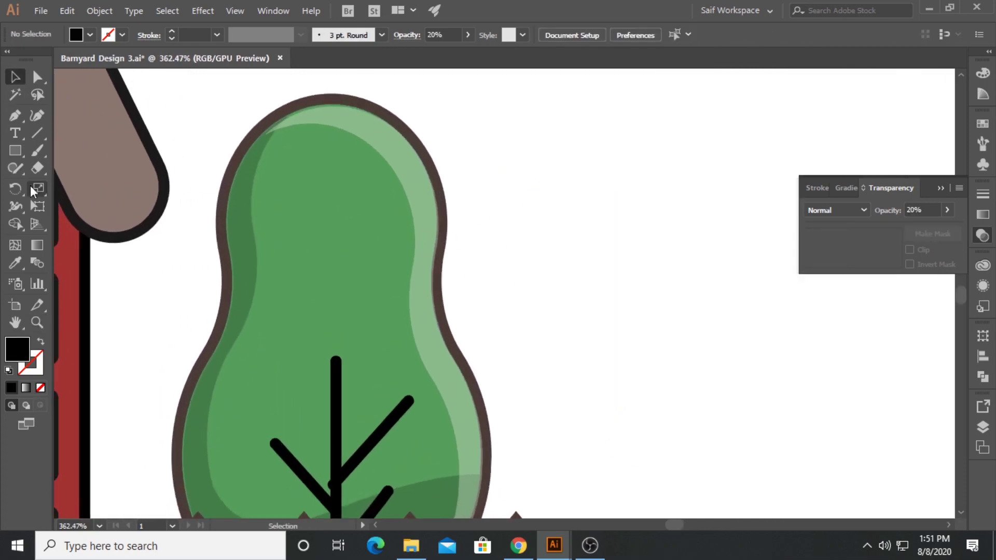
left_click(12, 151)
left_click(81, 185)
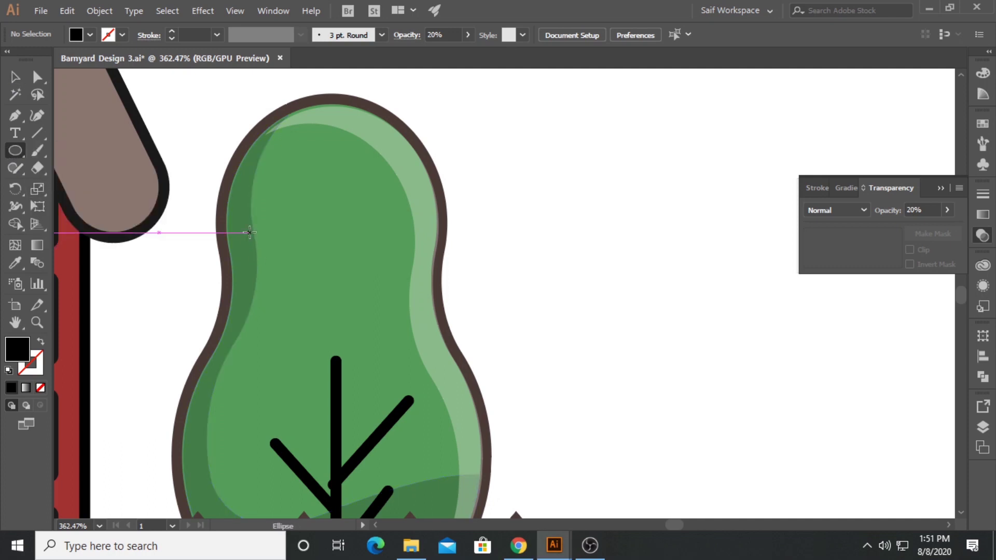
left_click_drag(248, 232, 296, 296)
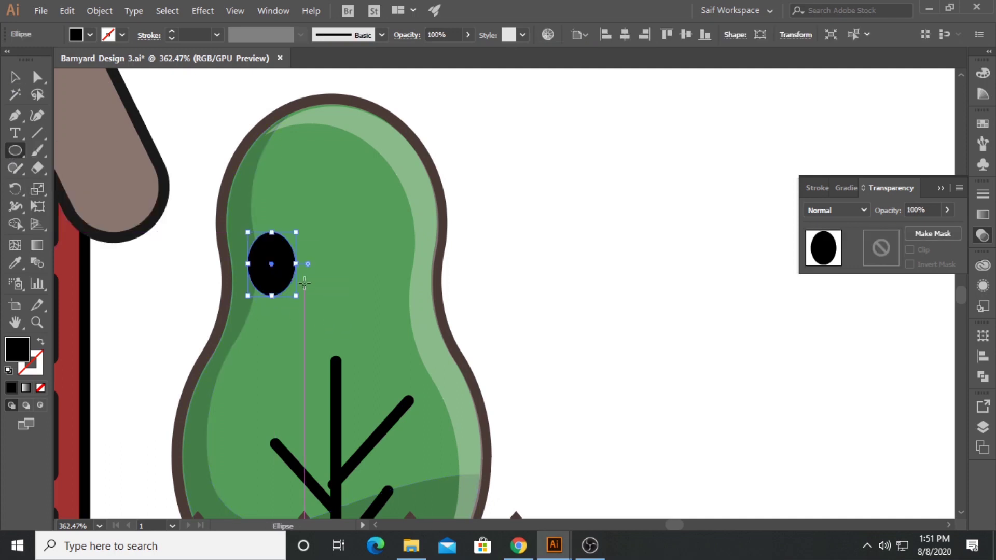
left_click_drag(309, 237, 326, 254)
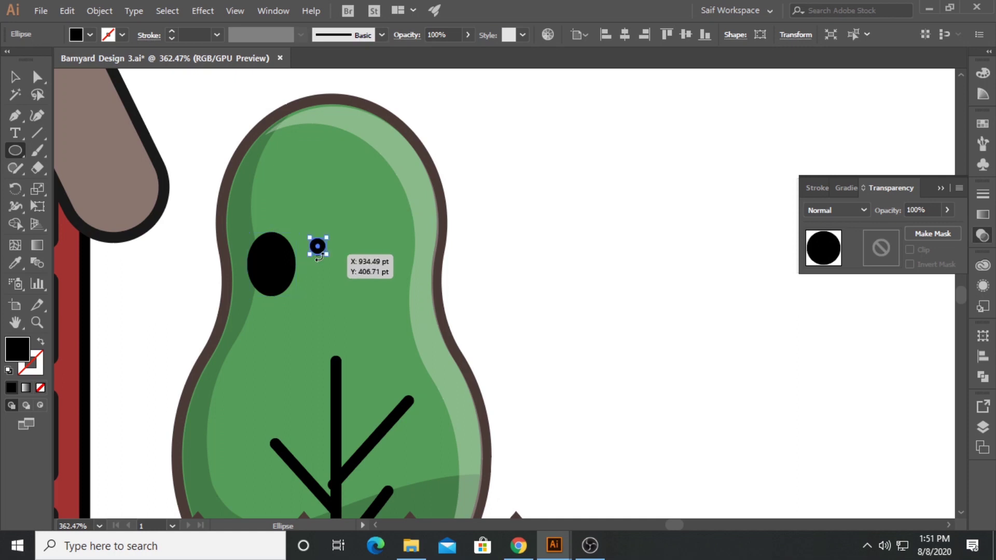
left_click_drag(316, 294, 309, 310)
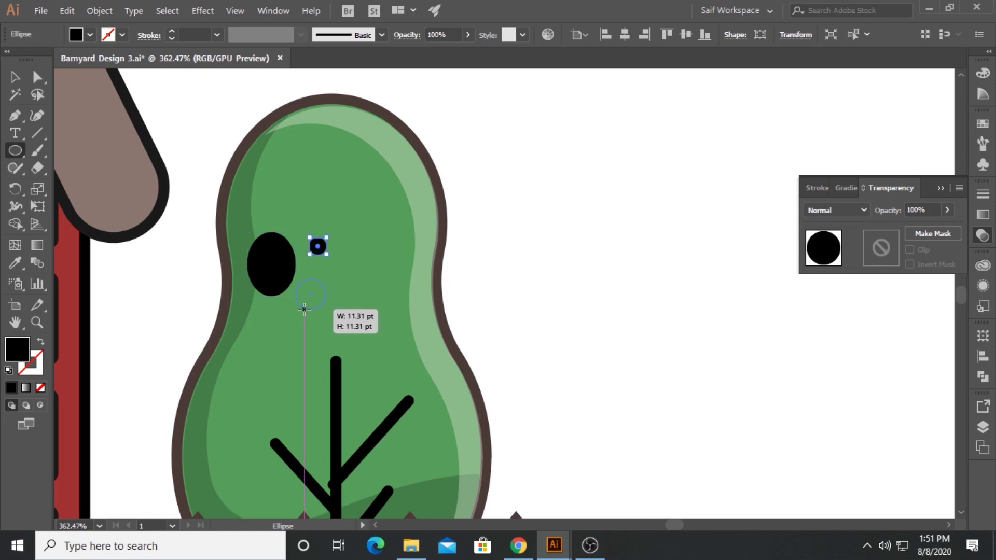
Step: Merge the oval into the dark-green shadow with Shape Builder
left_click(16, 78)
left_click(268, 263)
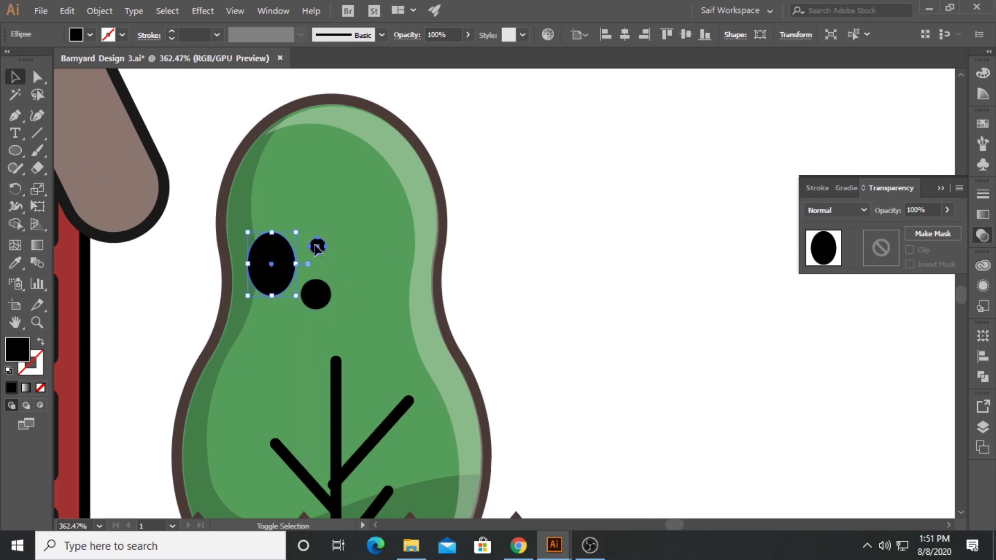
left_click(317, 245, "shift")
left_click(315, 294, "shift")
left_click(14, 225)
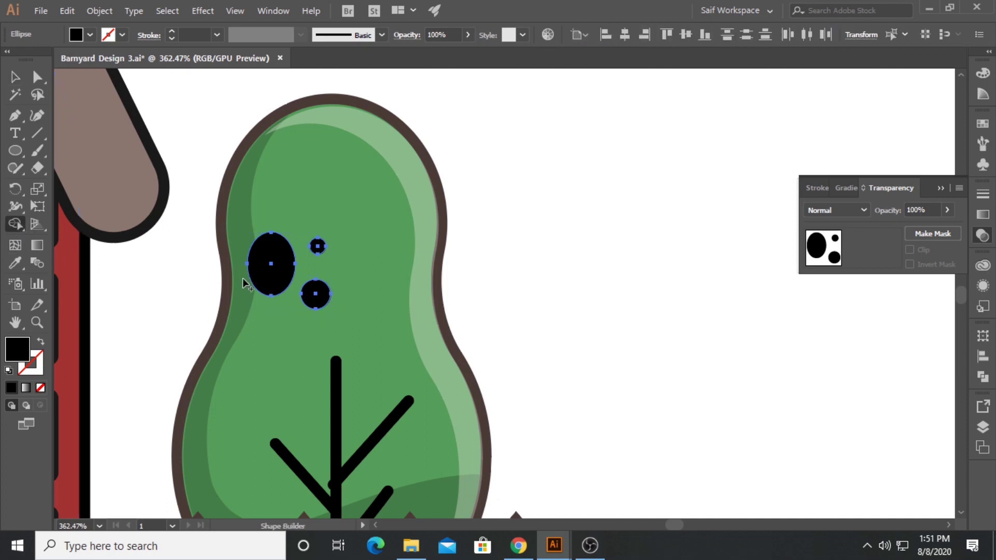
left_click(244, 289, "shift")
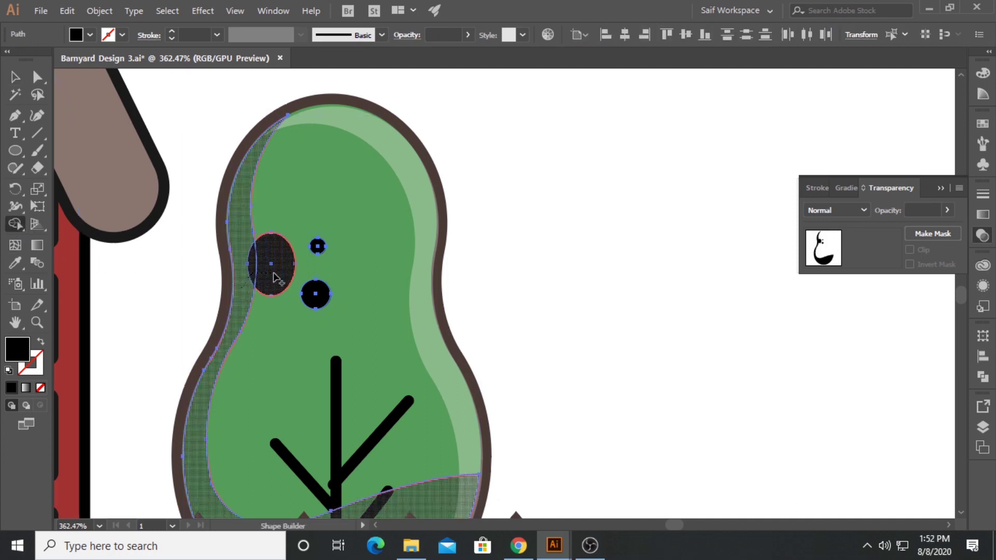
Step: Eyedrop the shadow's faint dark-green appearance onto the two circles
left_click(15, 77)
left_click(573, 193)
left_click(317, 246)
left_click(316, 293, "shift")
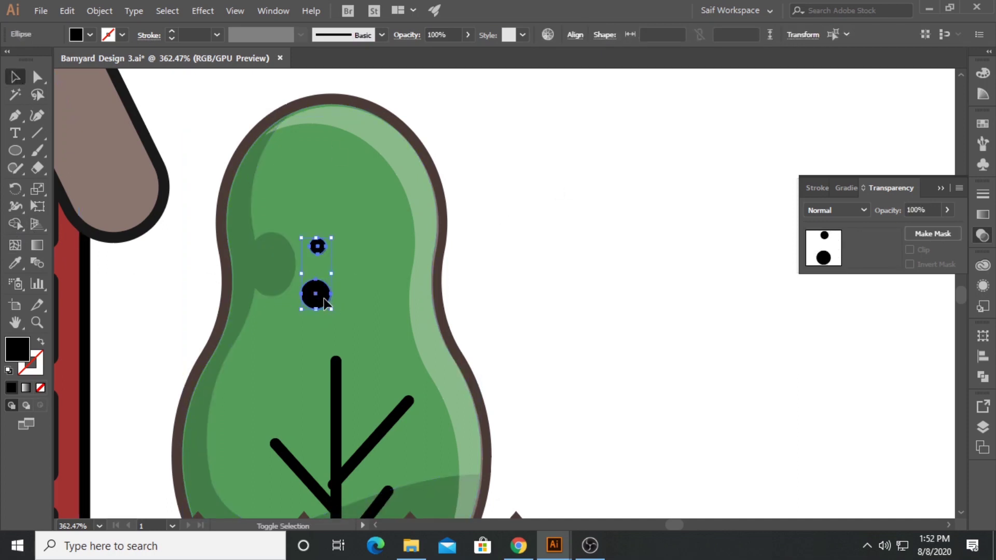
key("i")
left_click(267, 271)
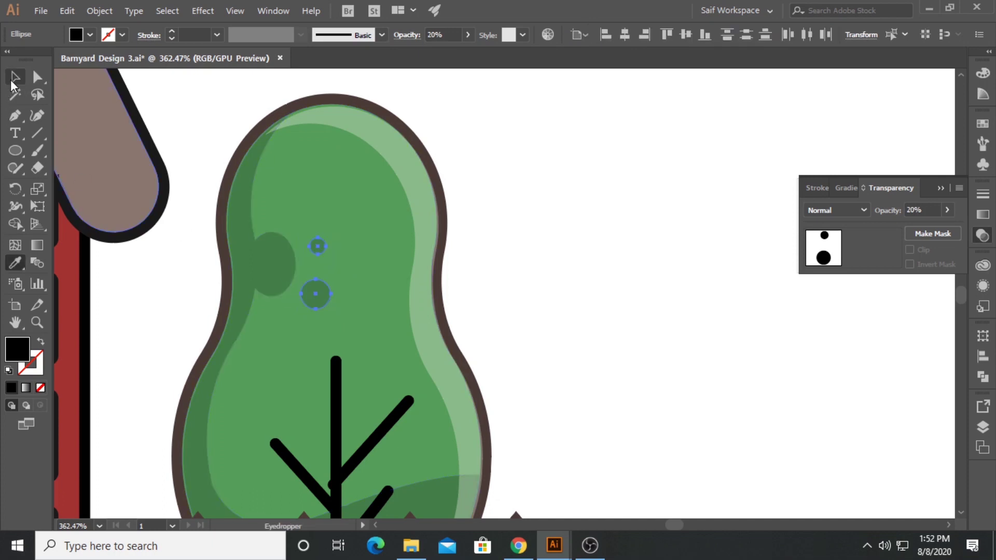
left_click(14, 77)
left_click(518, 138)
Step: Draw a short diagonal scratch near the tree top, then zoom out to the scene
left_click(15, 115)
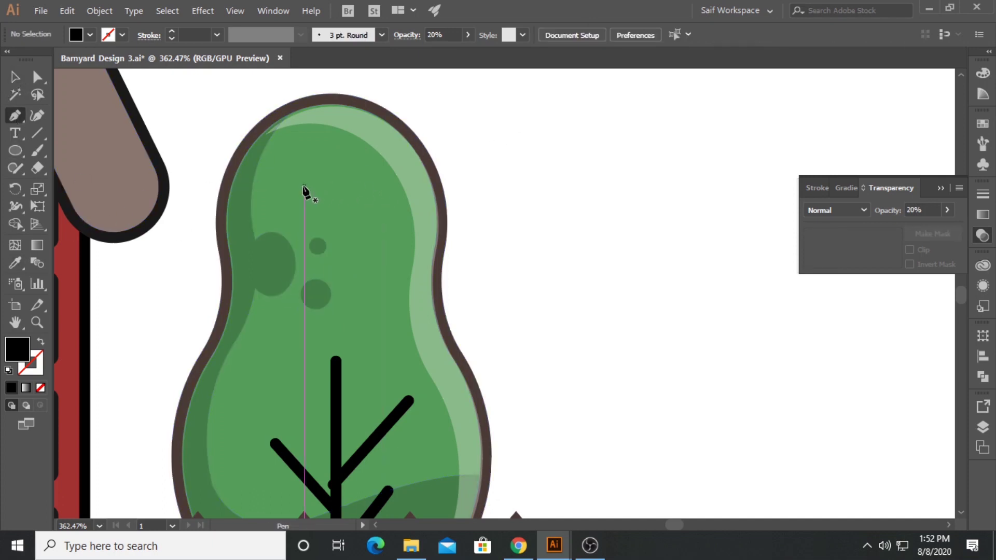
left_click(295, 189)
left_click(323, 160)
key("Delete")
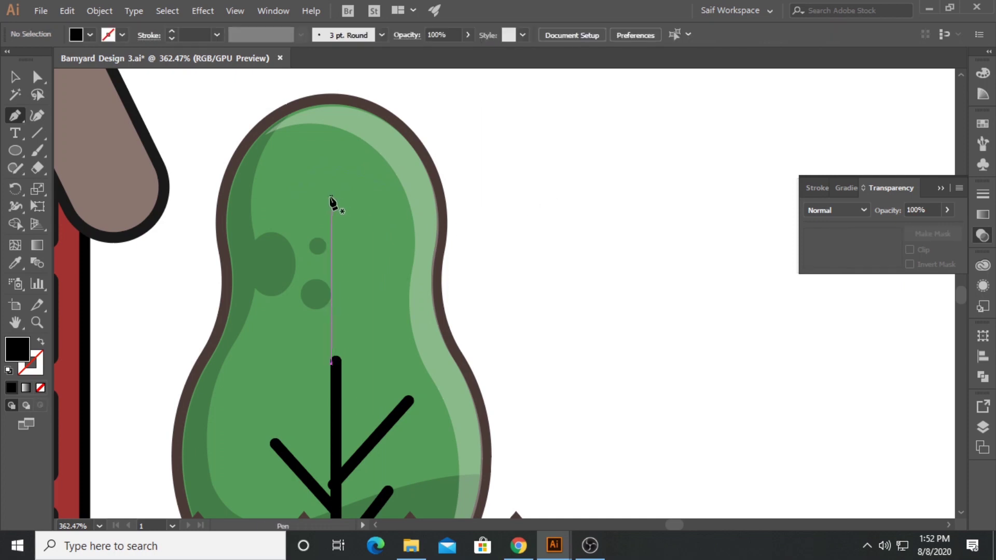
left_click(309, 198)
key("Delete")
left_click(14, 77)
left_click_drag(295, 186, 322, 194)
left_click(427, 195)
key("z")
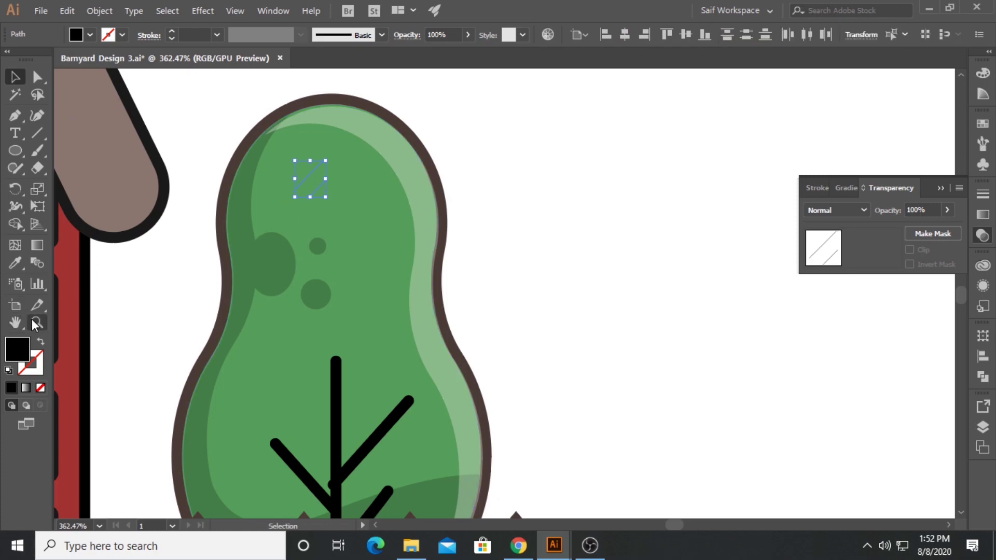
mouse_move(511, 277)
left_mouse_down()
mouse_move(376, 279)
mouse_move(356, 328)
left_mouse_up()
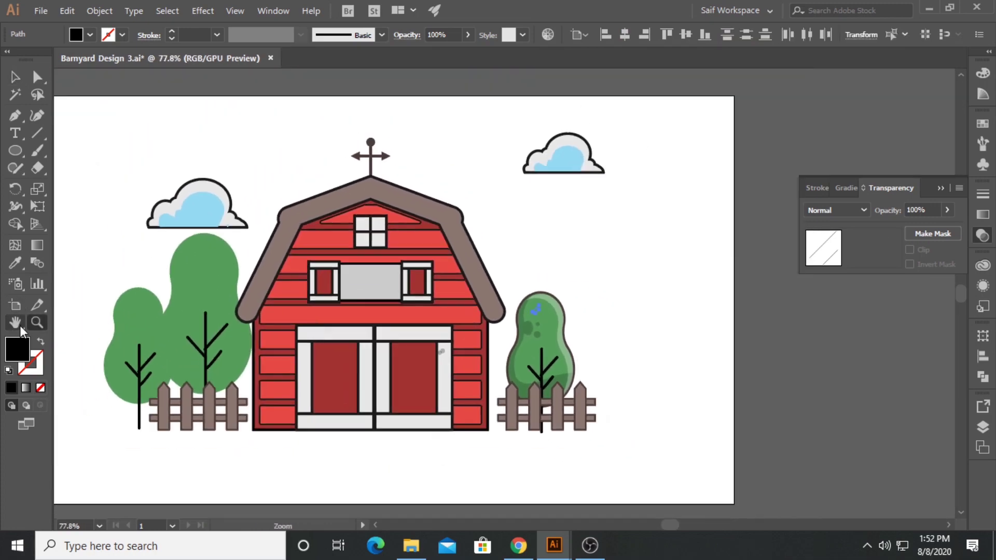
Step: Sample the weathervane's dark brown, then select the scratch mark on the right bush
left_click(370, 165)
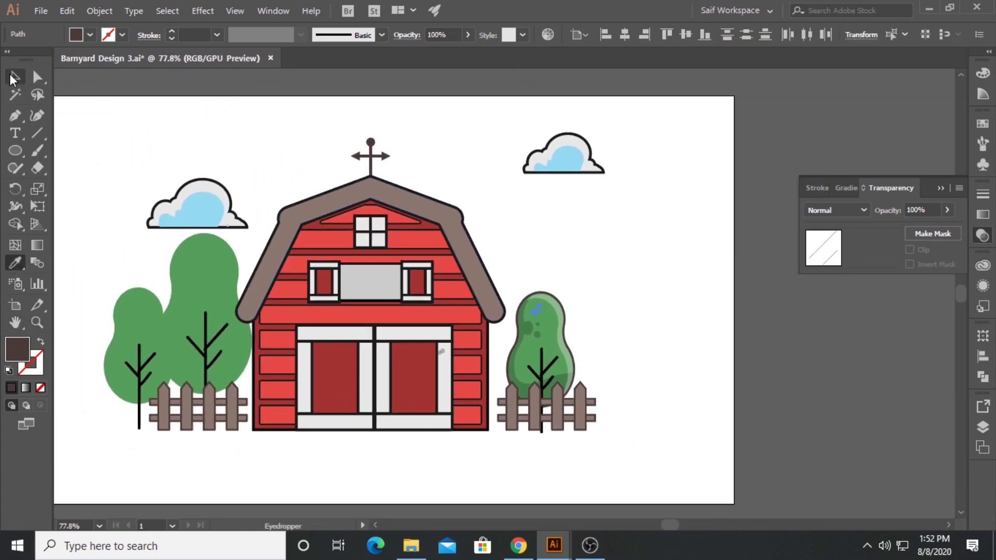
left_click(13, 78)
left_click(596, 235)
left_click(537, 310)
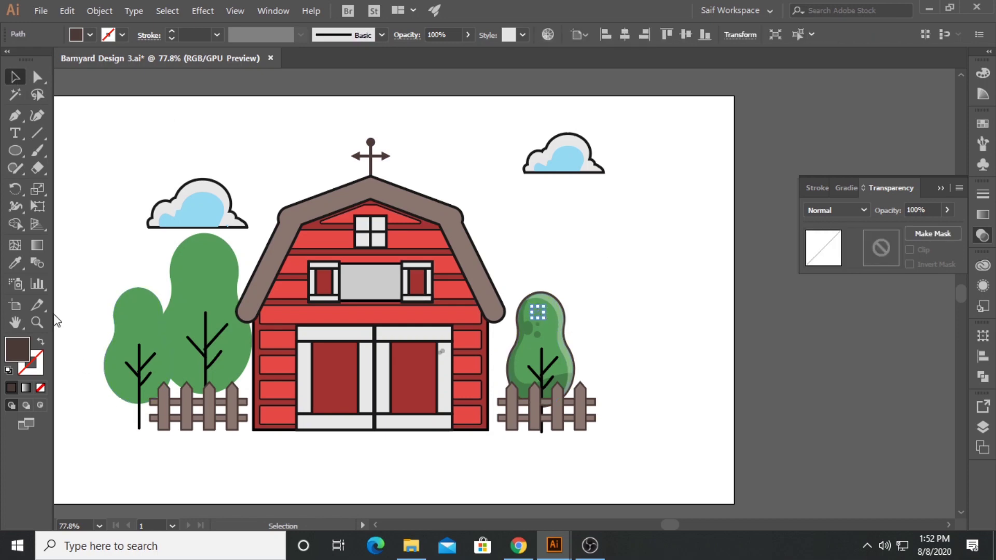
scroll(550, 311, "up", 5)
scroll(550, 312, "up", 1)
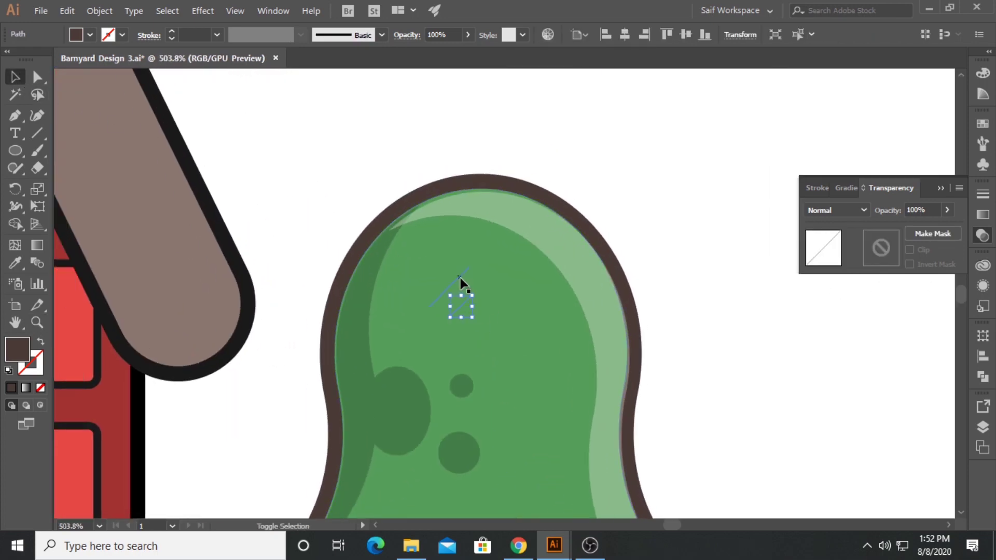
left_click(36, 322)
left_click_drag(434, 273, 121, 279)
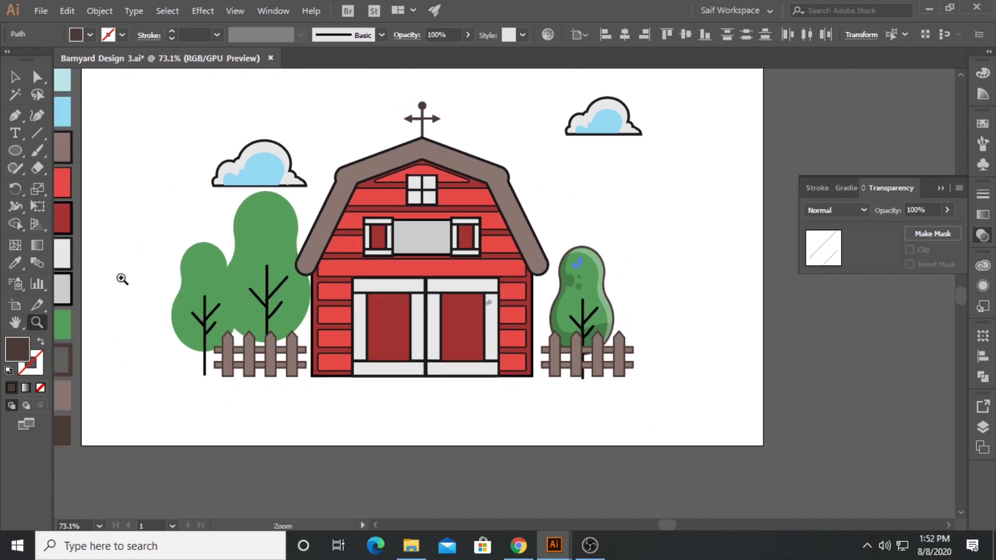
Step: Give the scratch mark a dark outline with no fill and a 5 px stroke
left_click(15, 263)
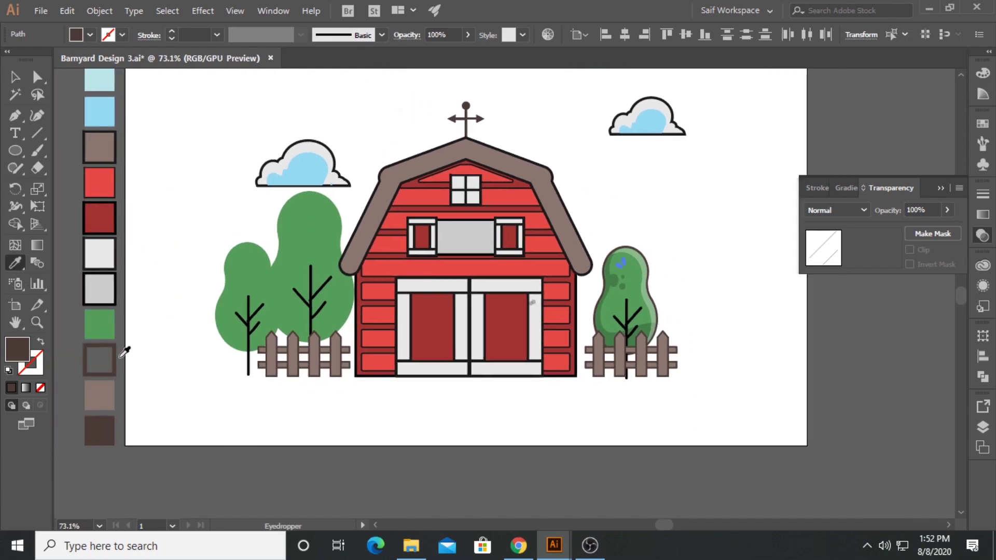
left_click(115, 355)
left_click(15, 77)
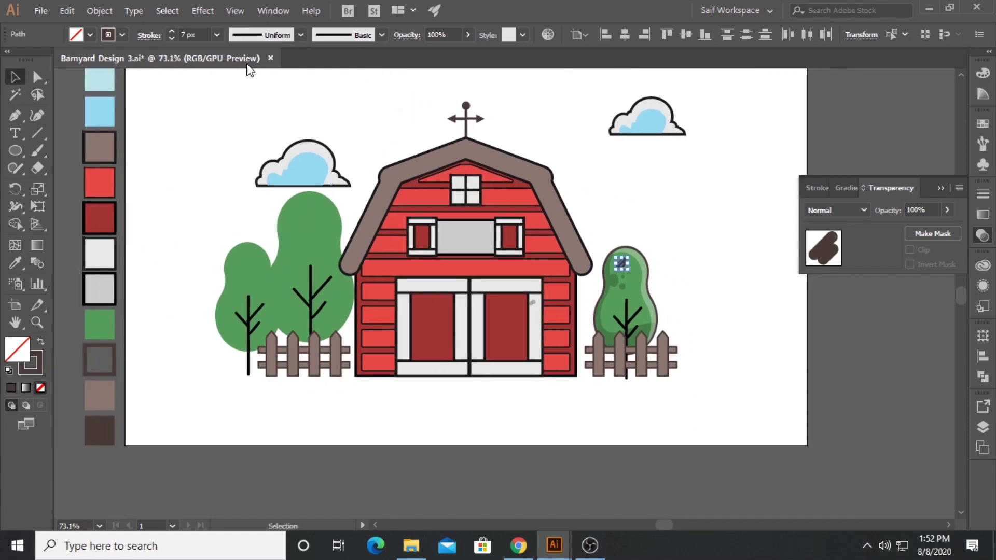
left_click(216, 36)
left_click(241, 110)
left_click(697, 254)
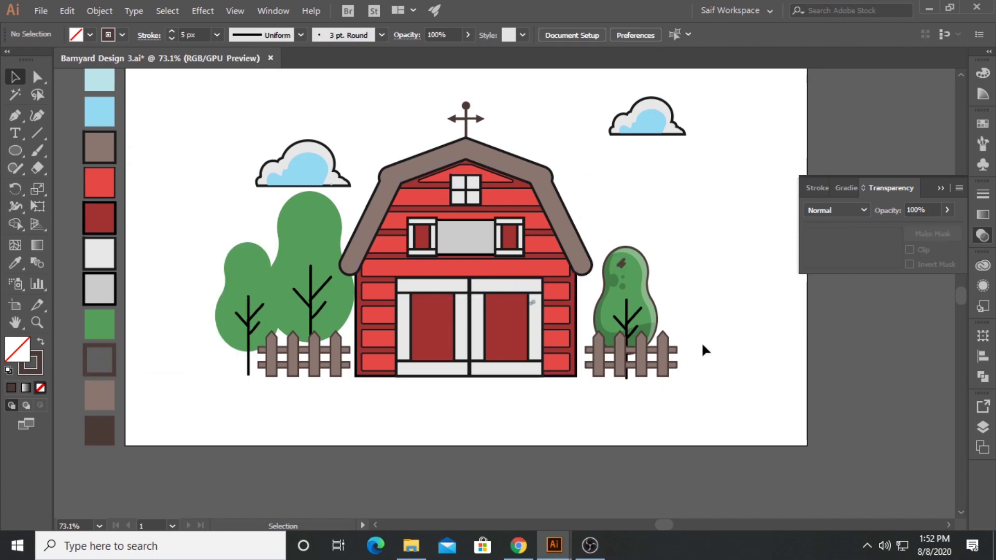
Step: Recolour the right tree's branch lines with the dark brown 7 px stroke
left_click(37, 322)
left_click(760, 279)
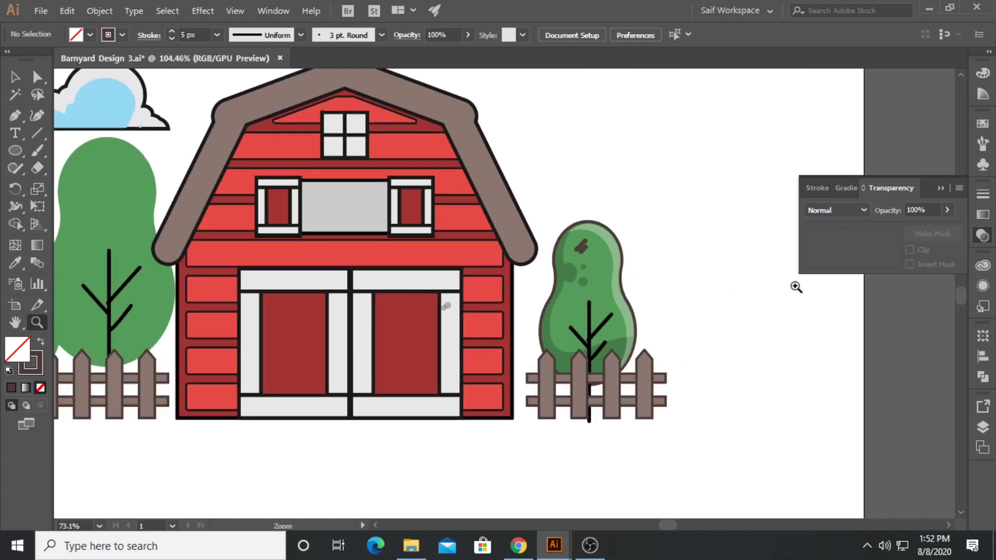
left_click(566, 365)
left_click(15, 76)
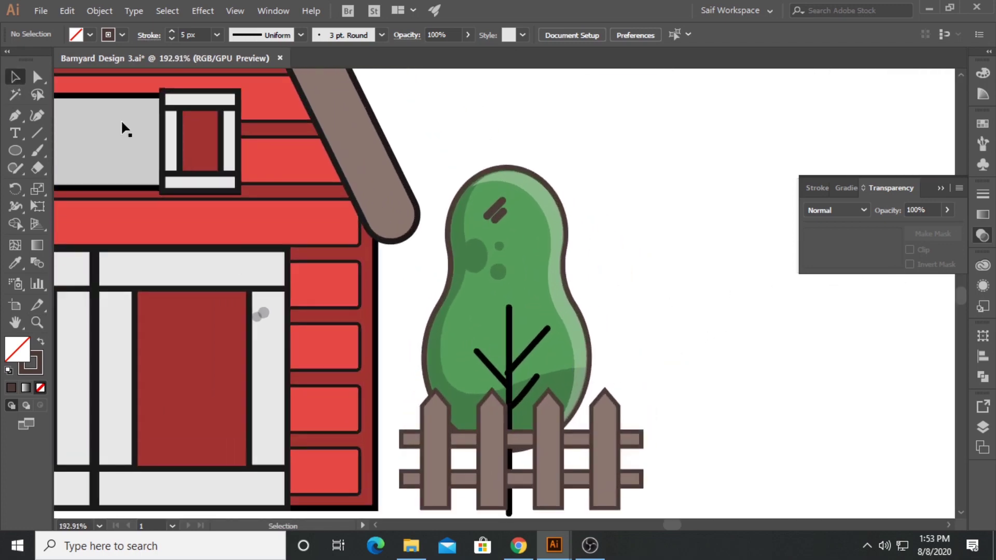
left_click(507, 379)
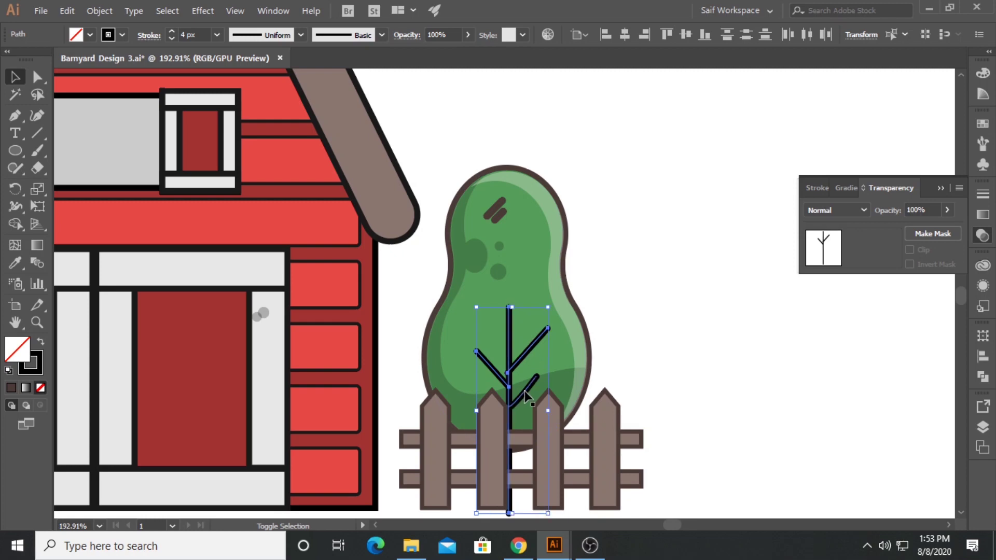
key("z")
left_click_drag(525, 397, 309, 302)
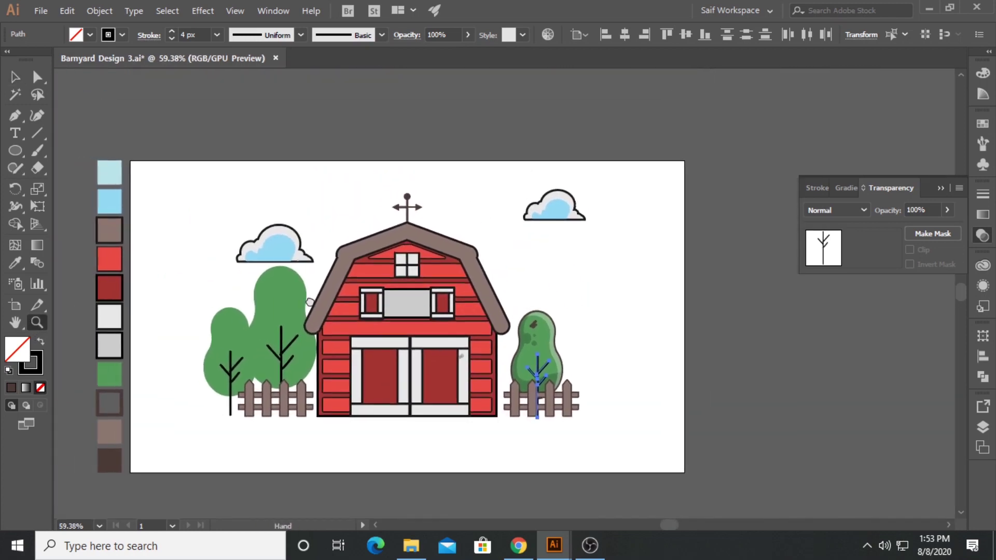
left_click(15, 263)
left_click(118, 412)
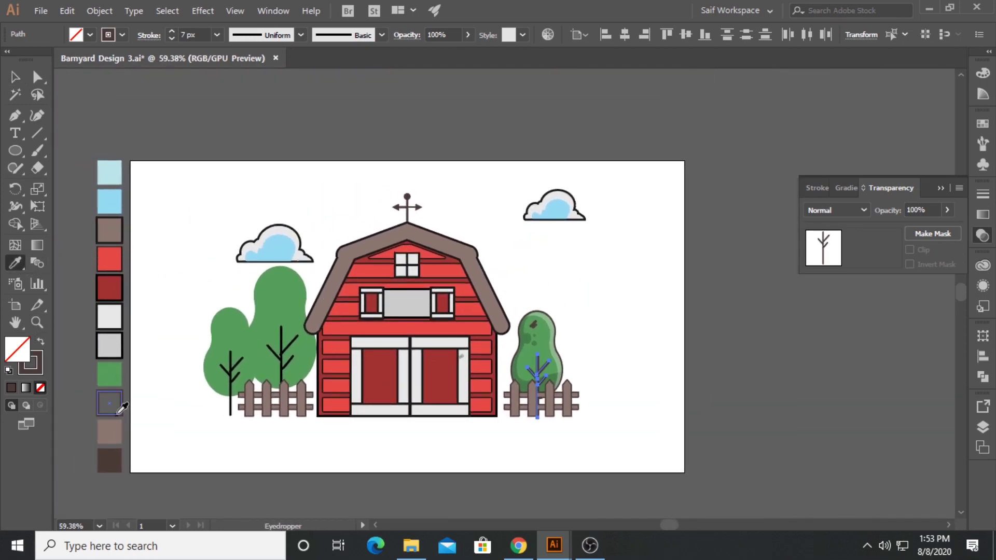
key("v")
left_click(351, 138)
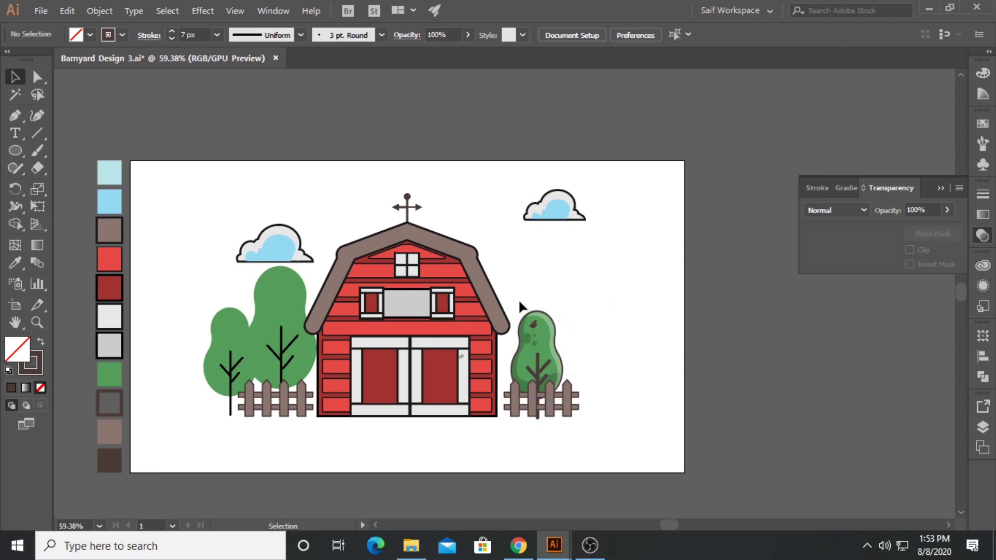
Step: Marquee-select every part of the small right tree and group them
left_click_drag(519, 300, 564, 383)
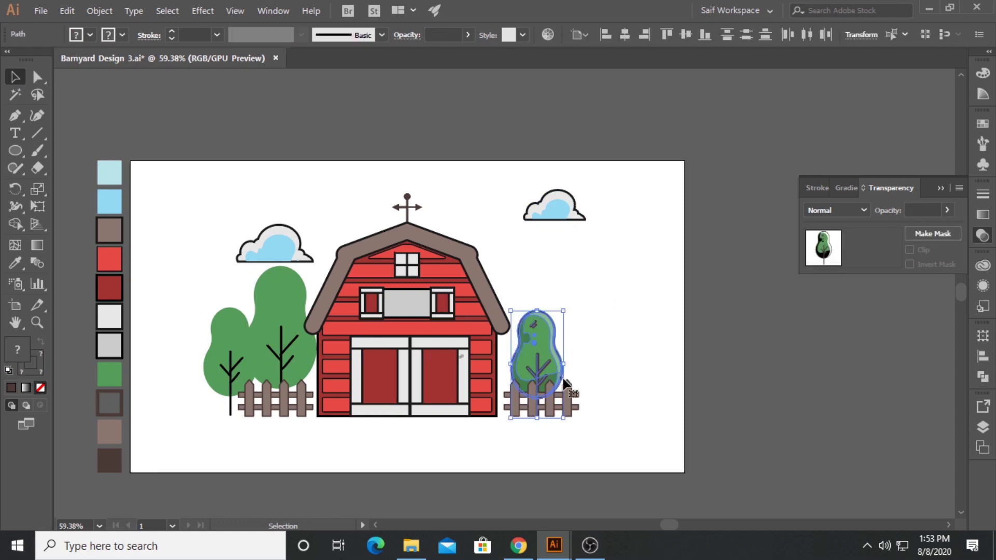
key("ctrl+g")
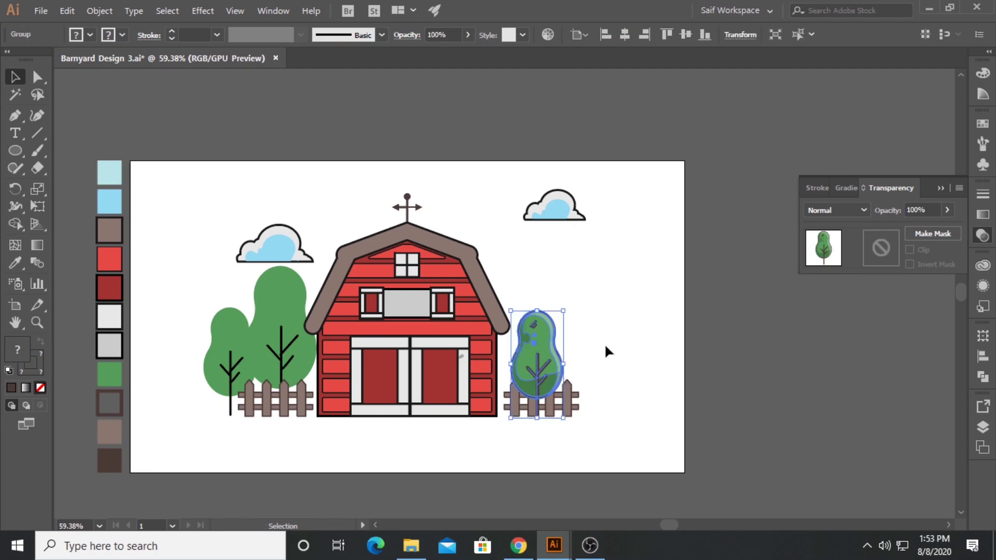
key("ctrl+z")
right_click(548, 344)
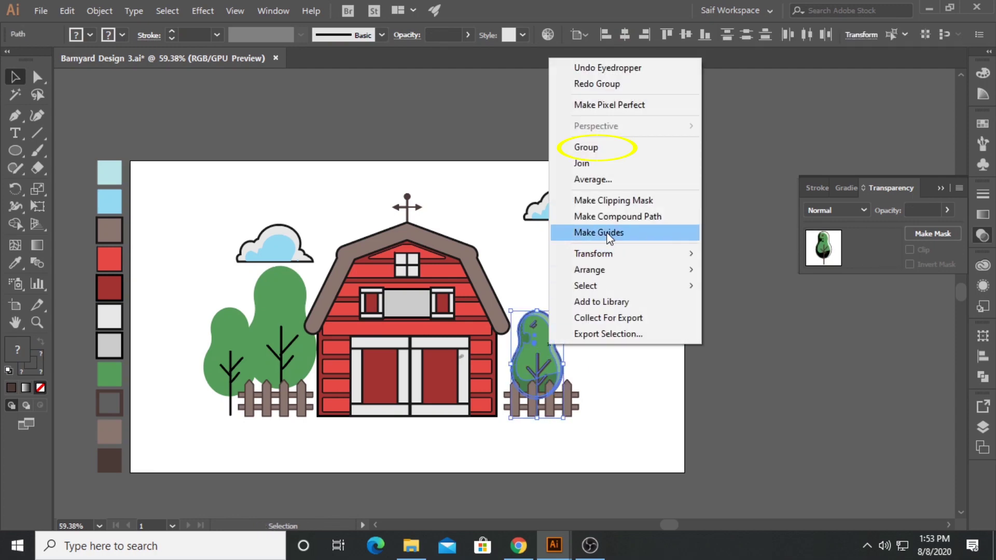
left_click(585, 147)
left_click(620, 269)
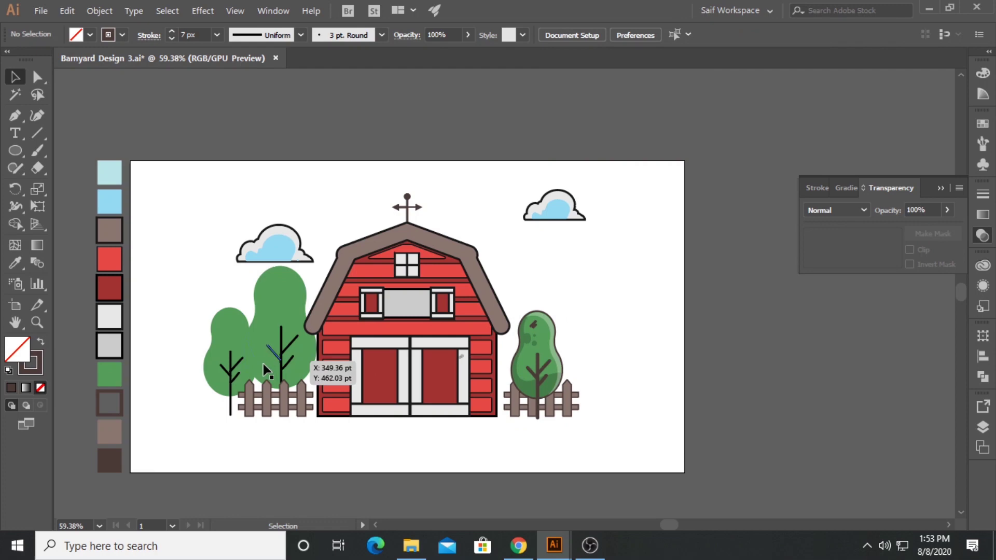
Step: Place a copy of the shaded right tree over the small left tree
left_click(36, 322)
left_click(256, 394)
left_click(940, 188)
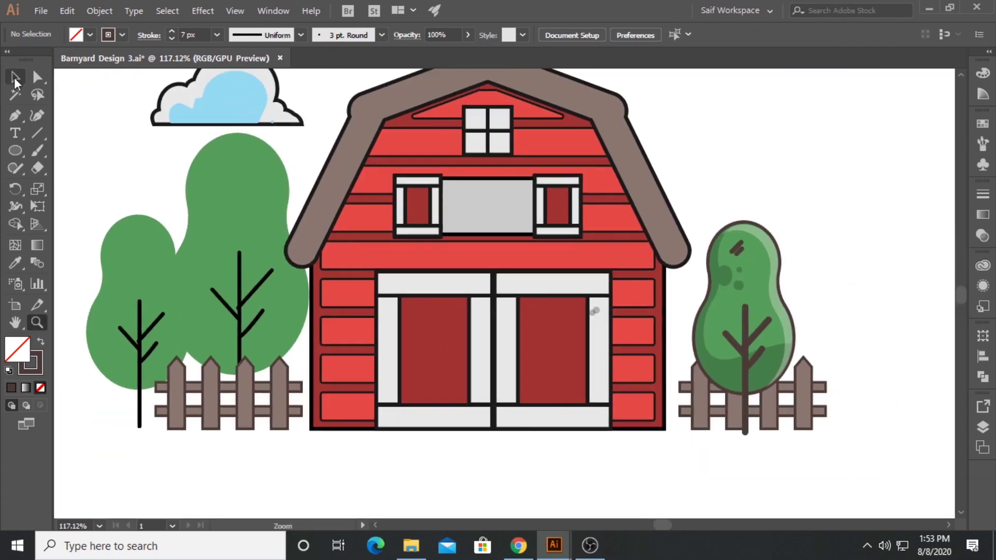
key("v")
left_click_drag(781, 328, 173, 306)
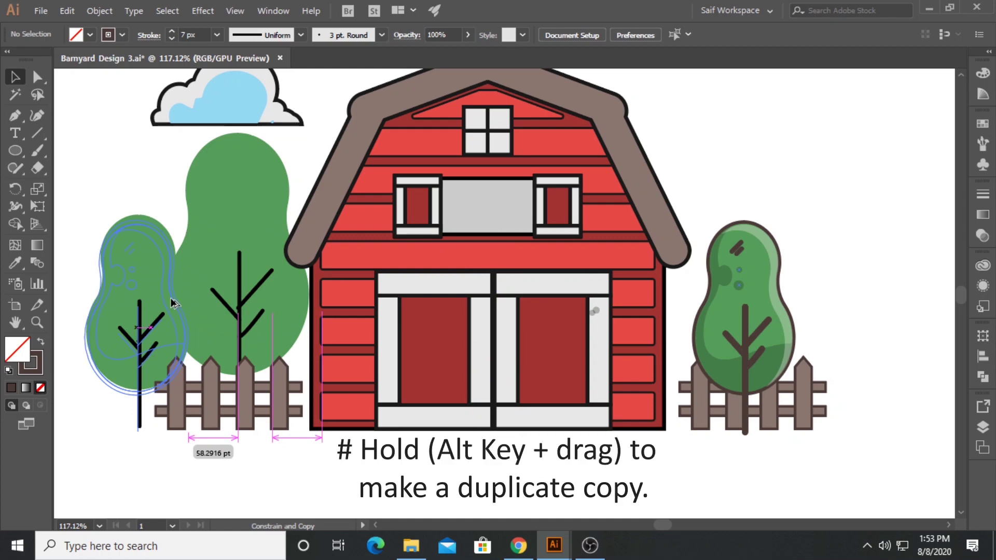
left_click_drag(173, 305, 178, 248)
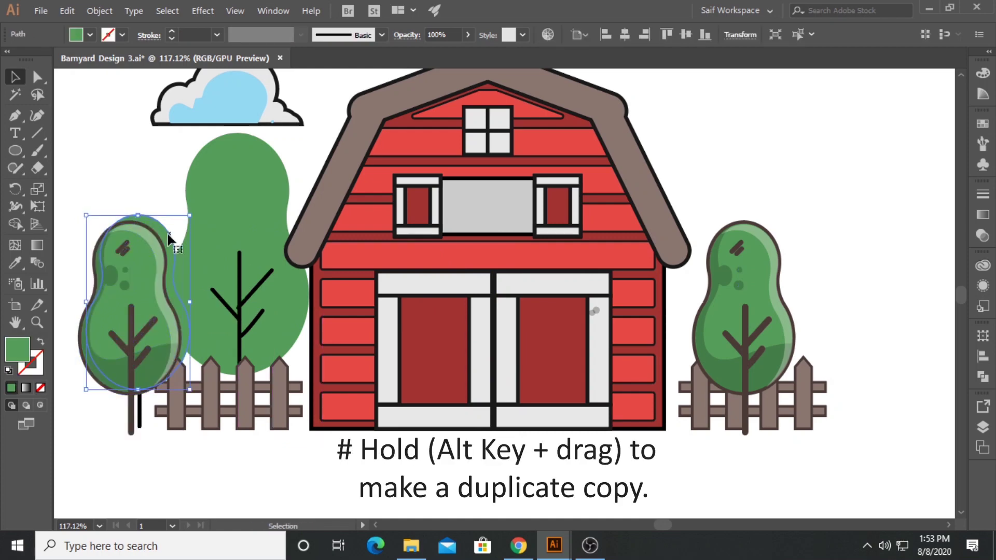
key("ctrl+shift+a")
mouse_move(142, 314)
left_mouse_down()
mouse_move(124, 312)
mouse_move(150, 306)
left_mouse_up()
left_click(175, 458)
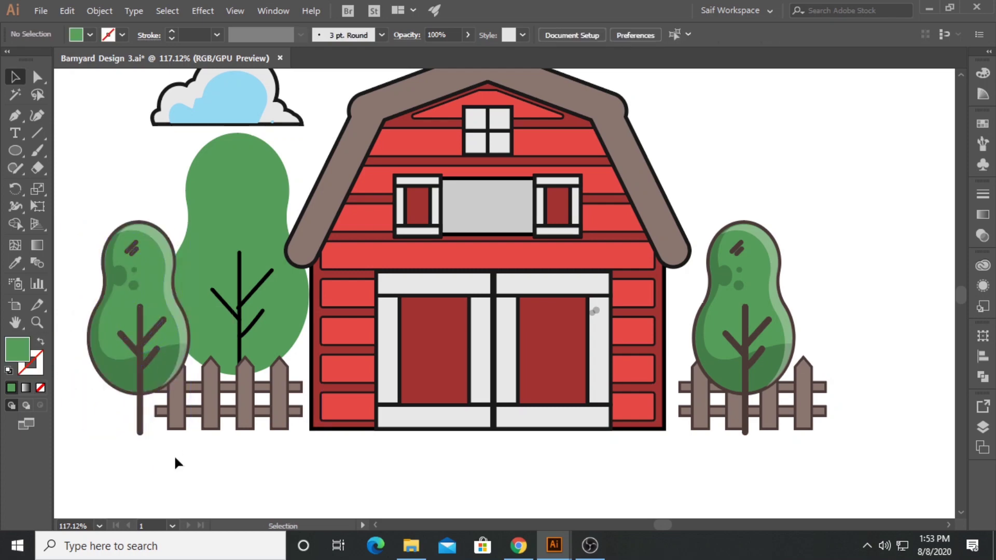
Step: Delete the large flat middle tree
left_click(223, 232)
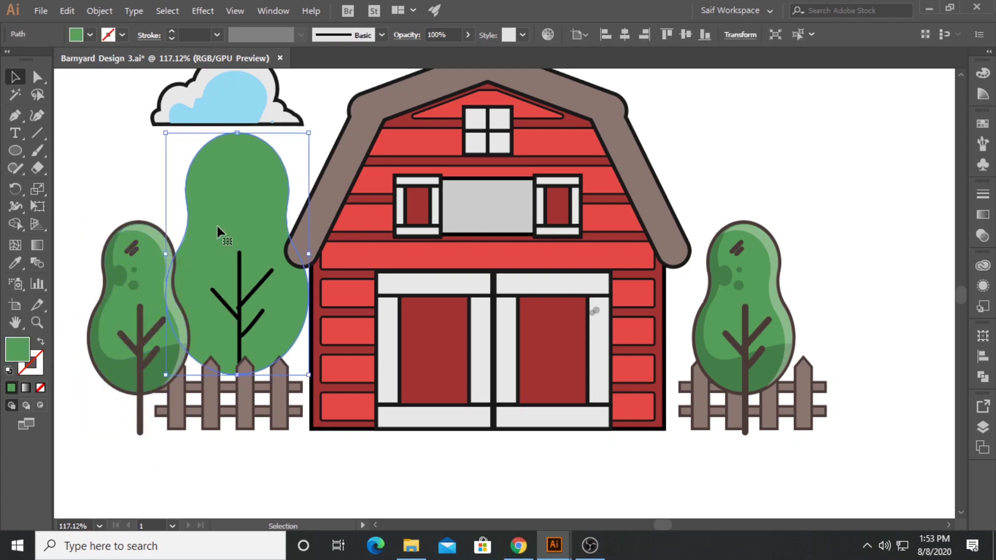
left_click_drag(173, 162, 276, 331)
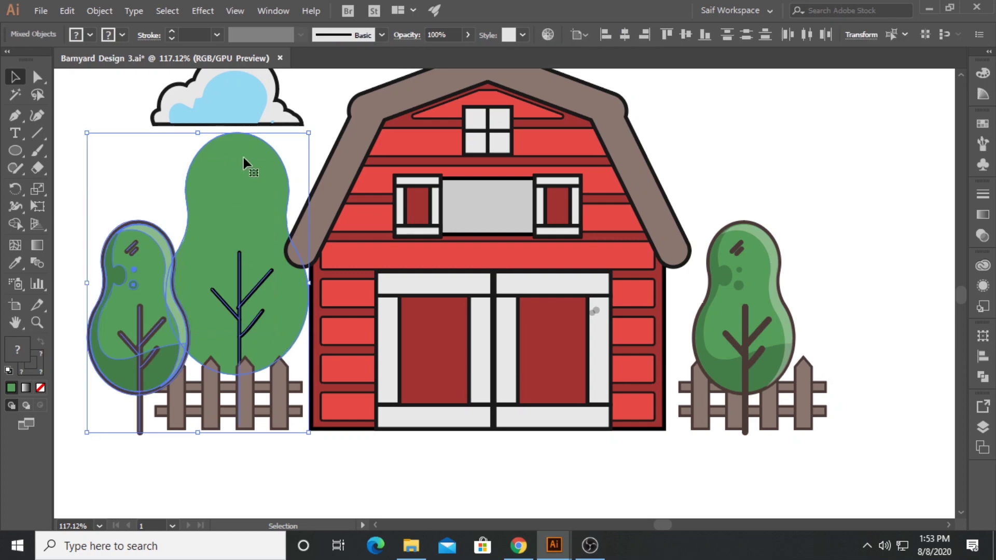
left_click(263, 136)
left_click(220, 342)
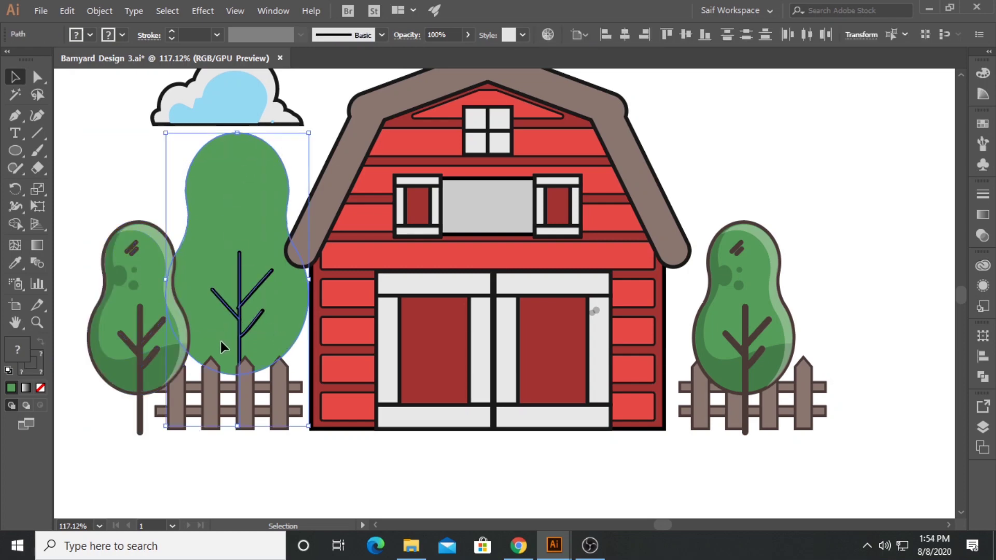
key("Delete")
Step: Duplicate the new left tree to its right and enlarge the copy beside the barn
left_click(161, 319)
left_click_drag(149, 319, 252, 319)
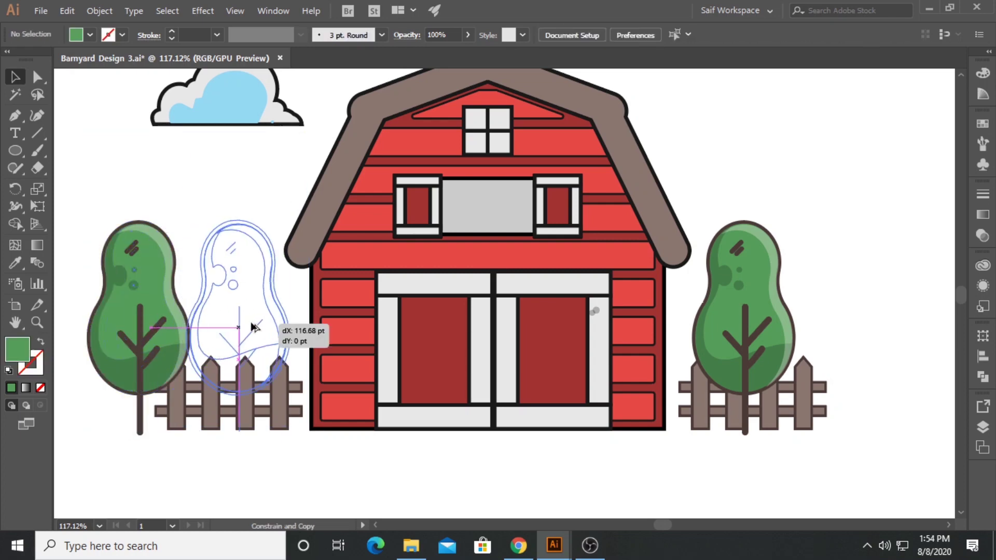
left_click_drag(294, 221, 395, 190)
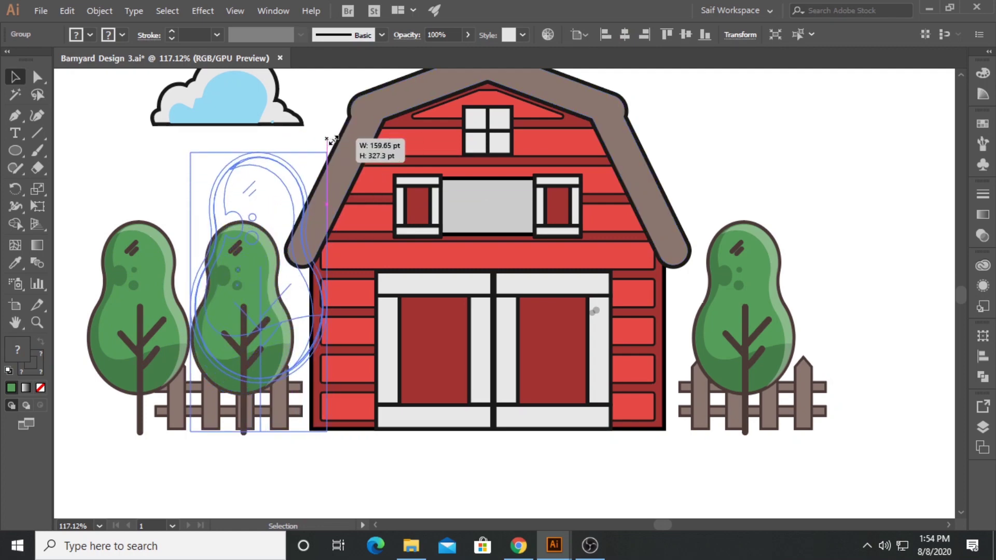
left_click_drag(250, 329, 238, 331)
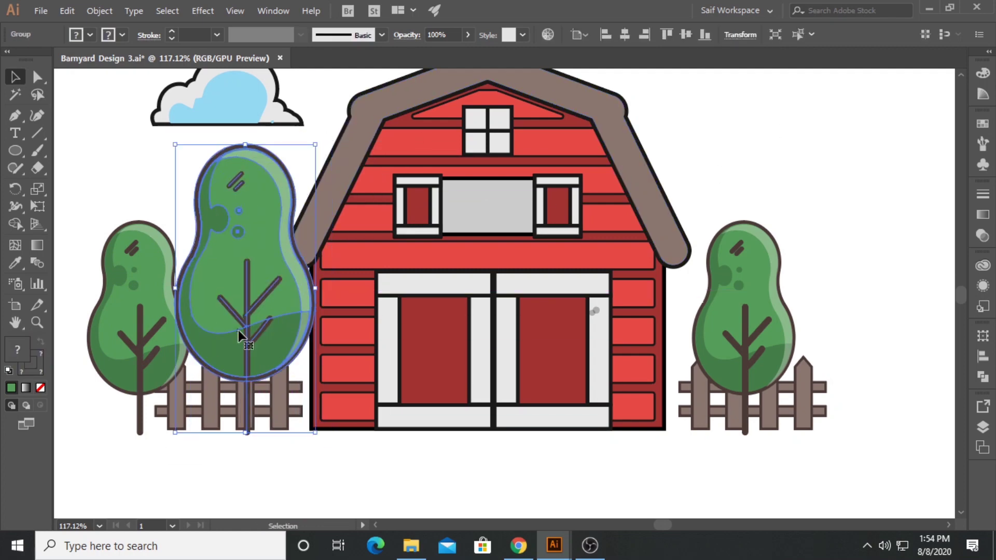
right_click(238, 333)
left_click(128, 216)
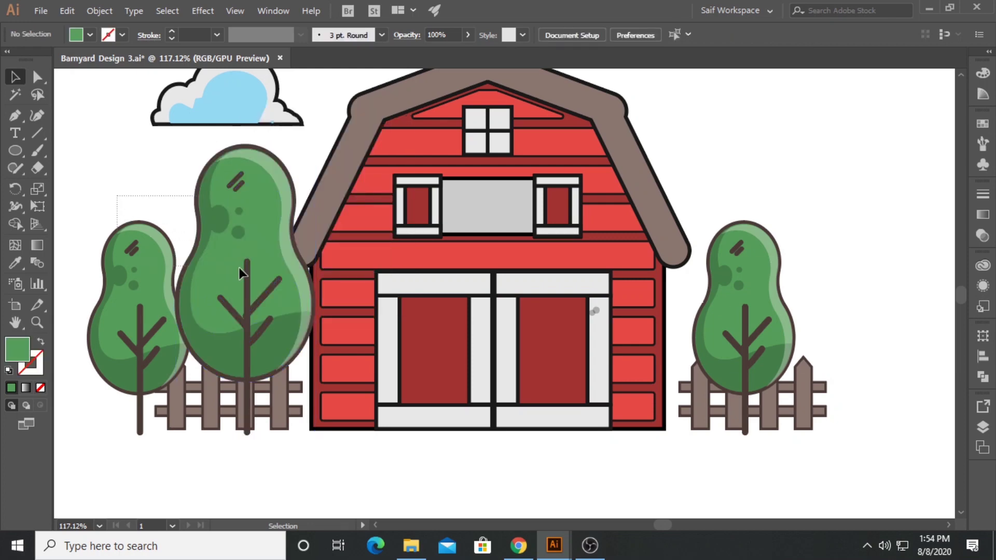
Step: Send all three trees behind the fence and barn, and delete the leftover black branch lines
left_click(258, 288)
left_click(722, 300, "shift")
right_click(209, 267)
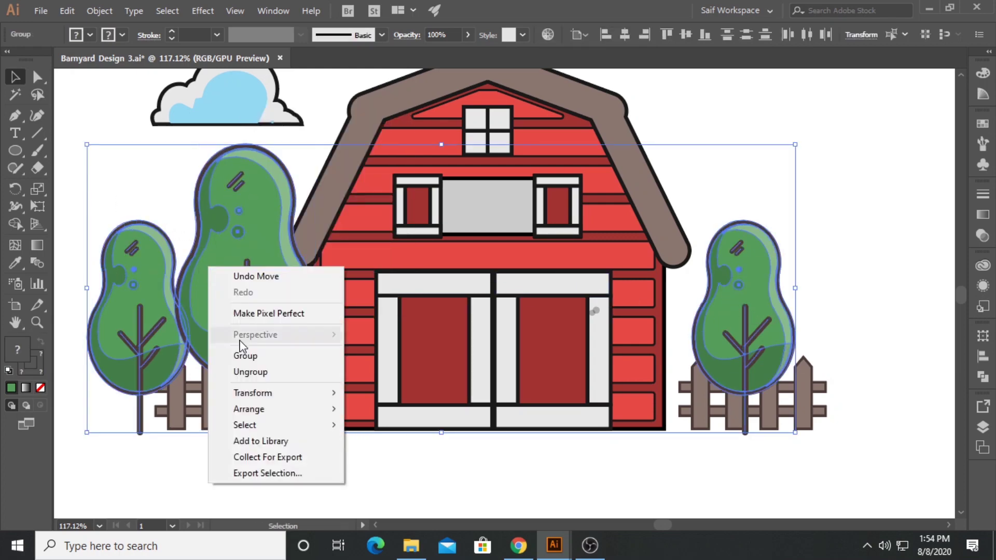
left_click(421, 457)
left_click(890, 261)
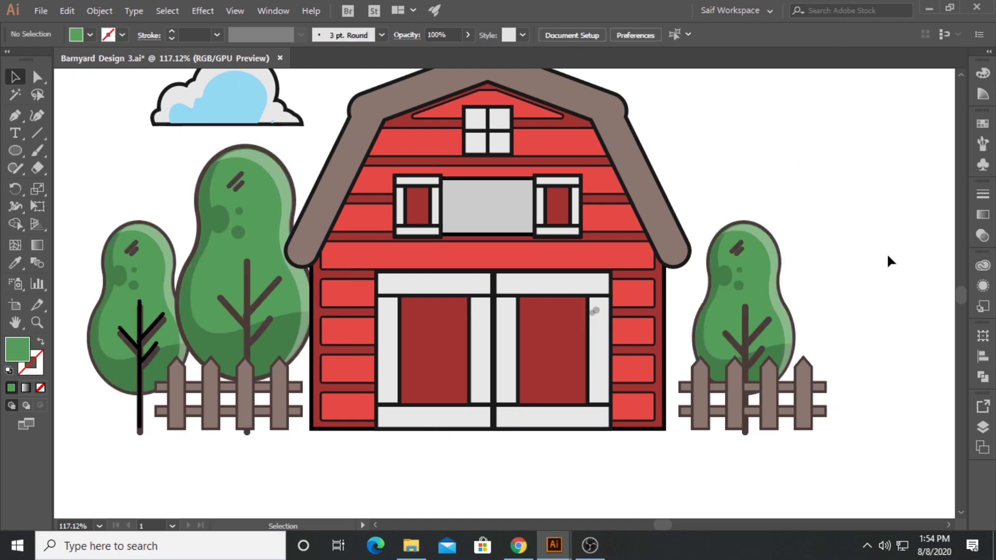
left_click(139, 407)
key("Delete")
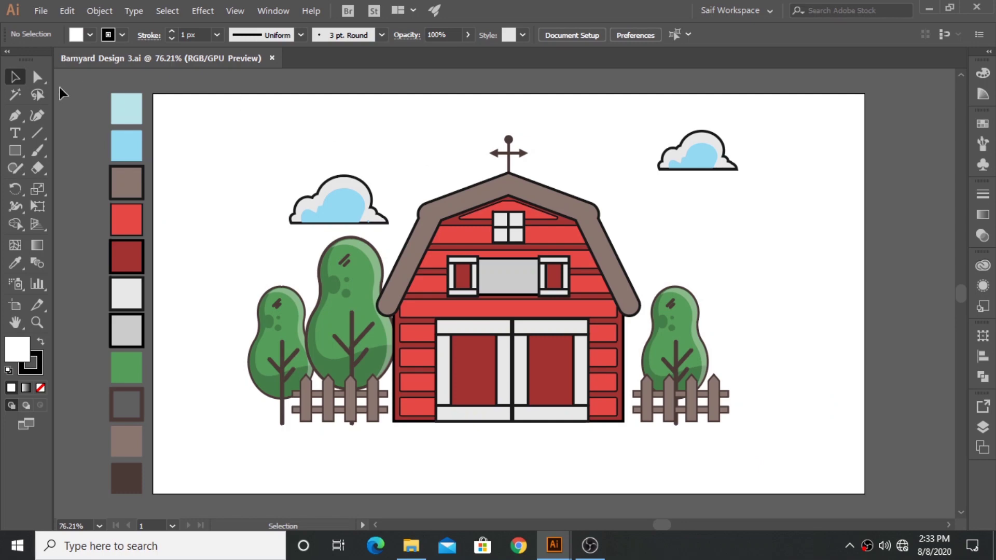
Step: Draw a long straight ground line under the scene plus a short dash at its left end
left_click(17, 116)
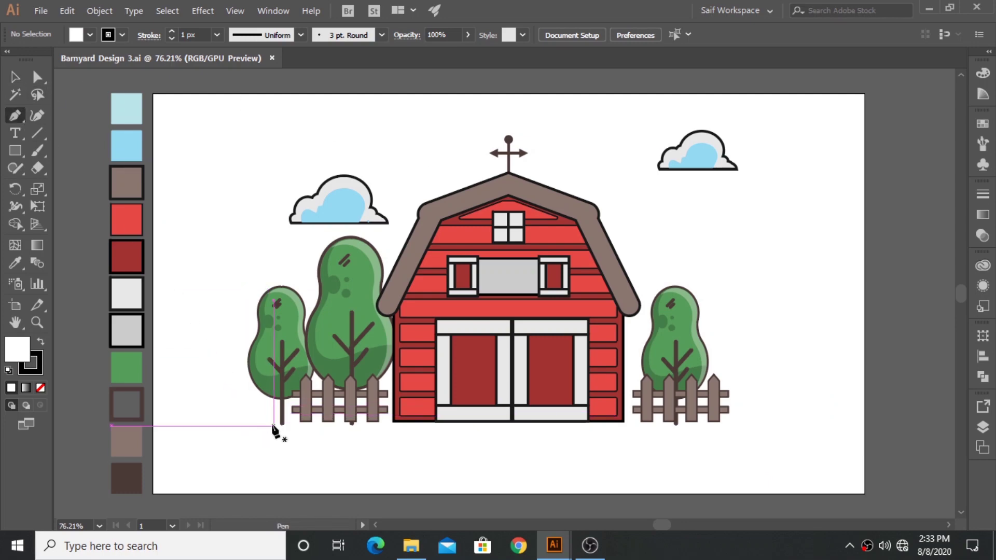
left_click(741, 425)
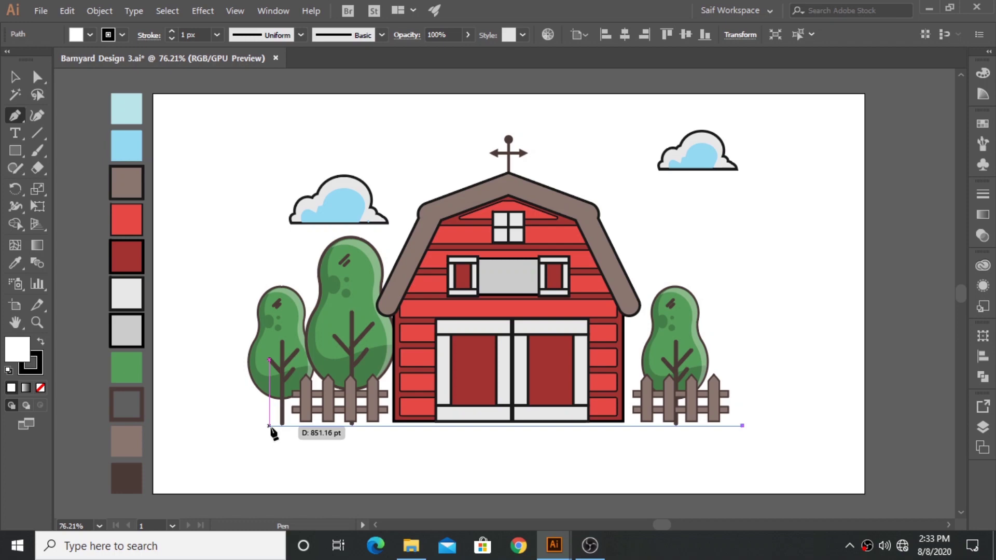
left_click(270, 425)
left_click(264, 431, "ctrl")
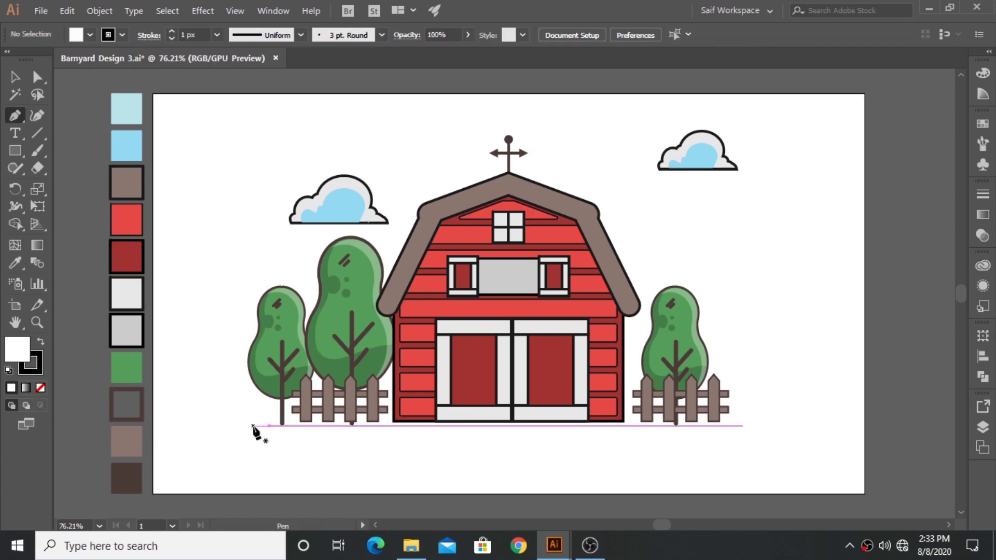
left_click_drag(254, 425, 232, 430)
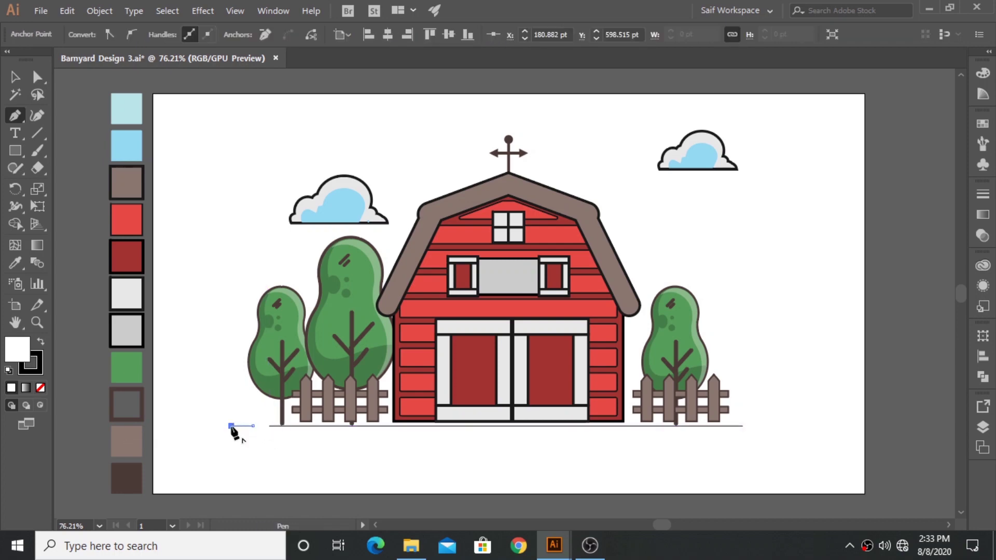
right_click(243, 457)
Step: Give the ground line and dash a 10 px dark brown (351C1C) stroke
left_click(15, 78)
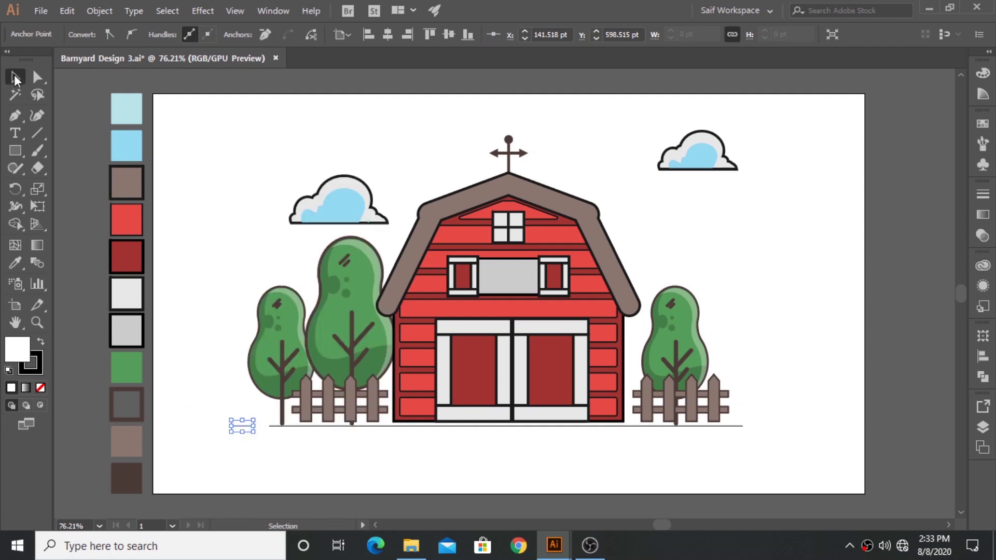
left_click_drag(270, 435, 271, 437)
left_click(217, 35)
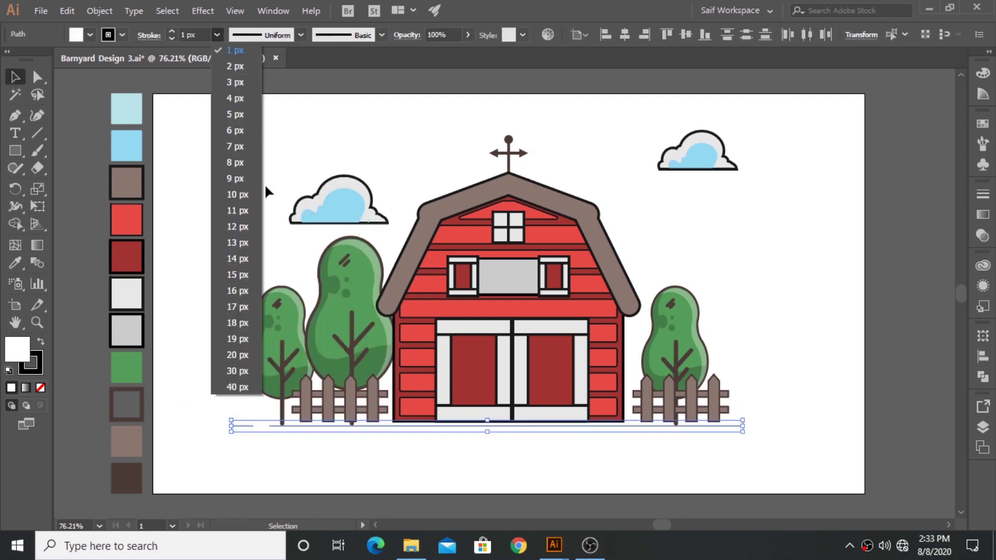
left_click(238, 194)
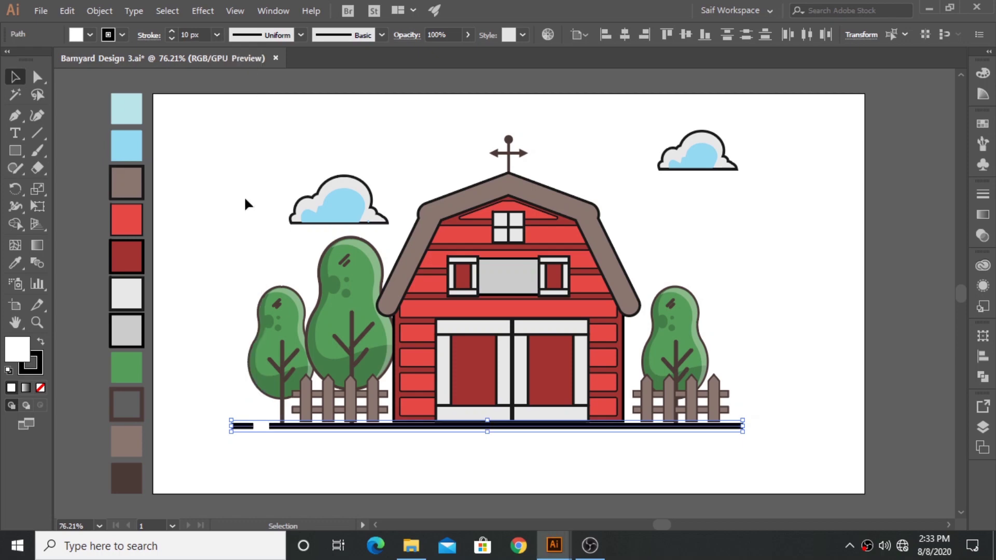
left_click(150, 37)
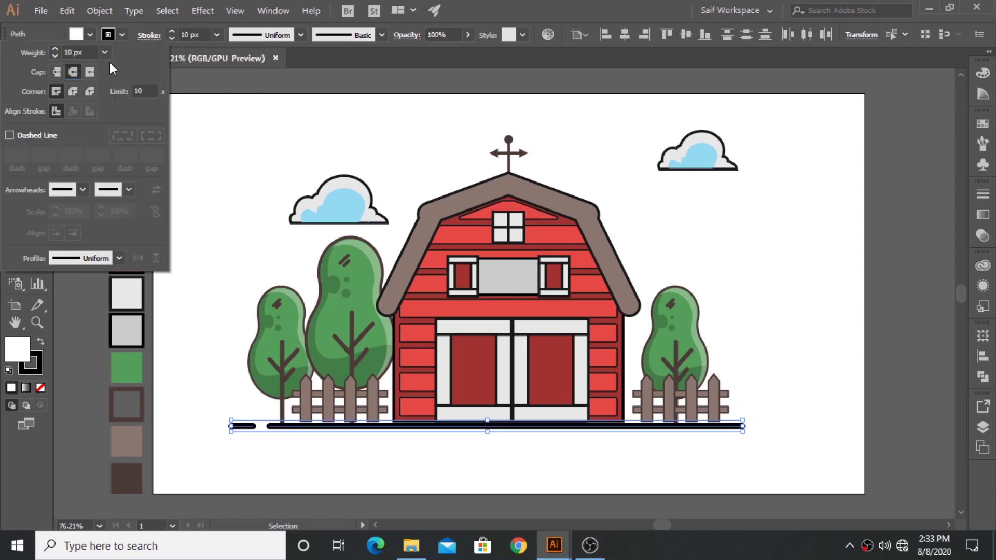
left_click(42, 365)
double_click(41, 365)
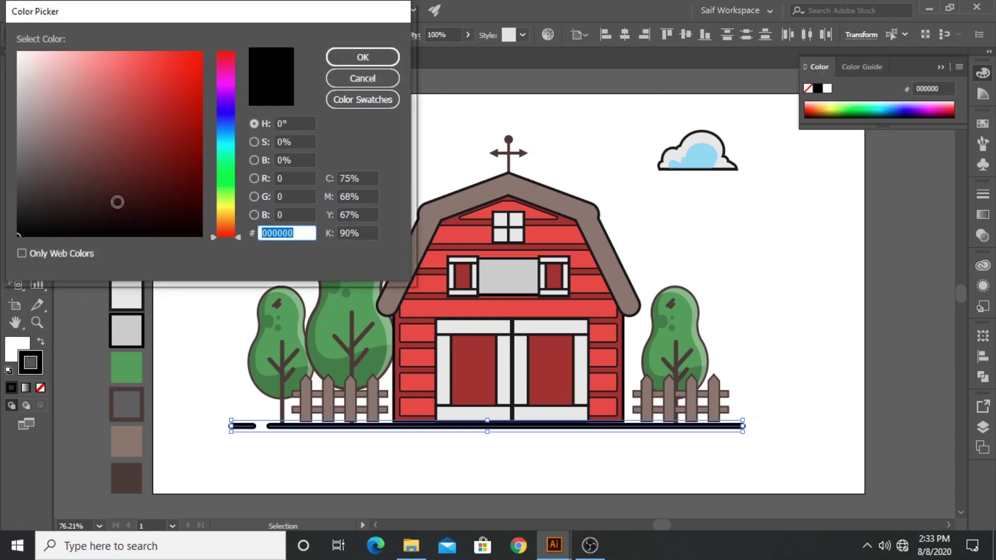
left_click_drag(117, 202, 105, 195)
left_click(363, 58)
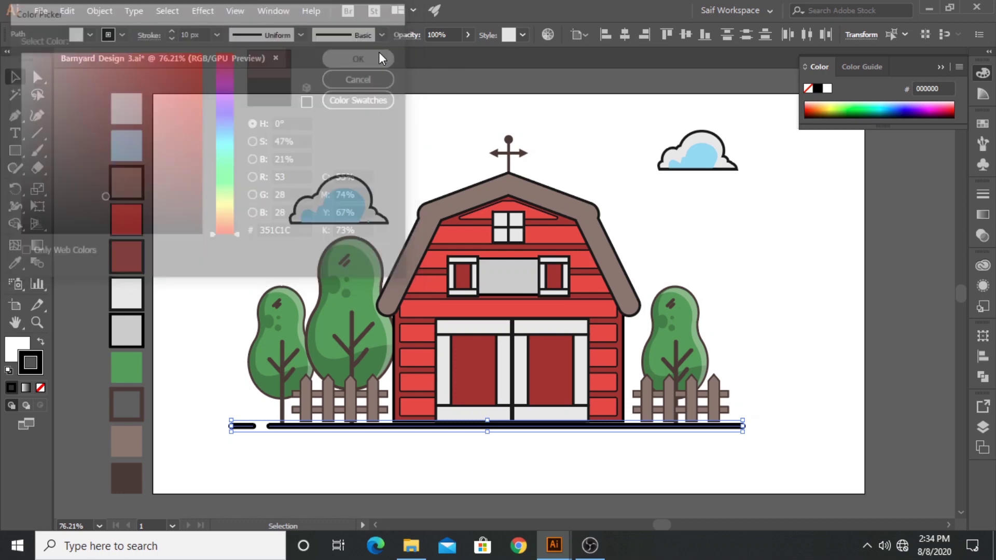
left_click(766, 229)
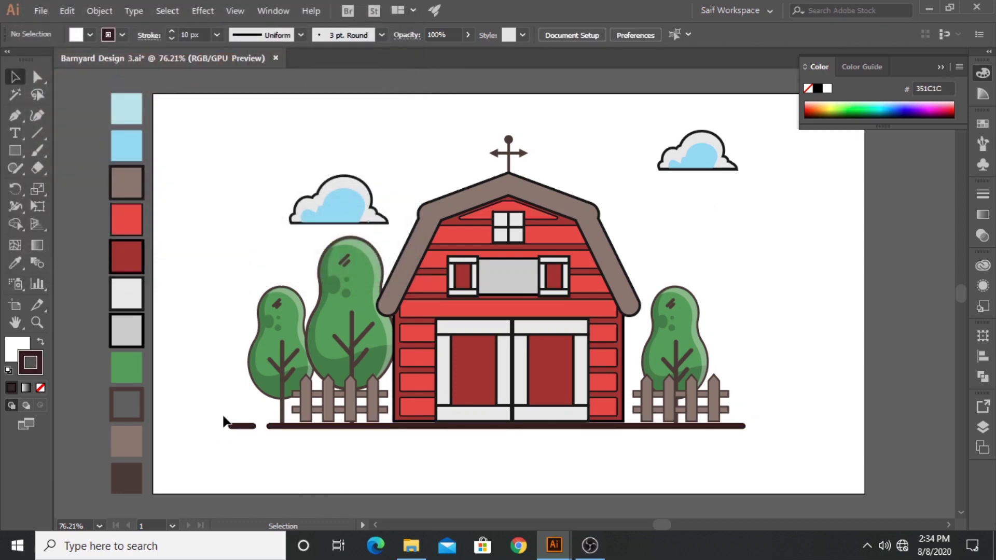
Step: Nudge the ground line and dash up slightly, then collapse the Color panel and zoom out
left_click_drag(274, 445, 271, 441)
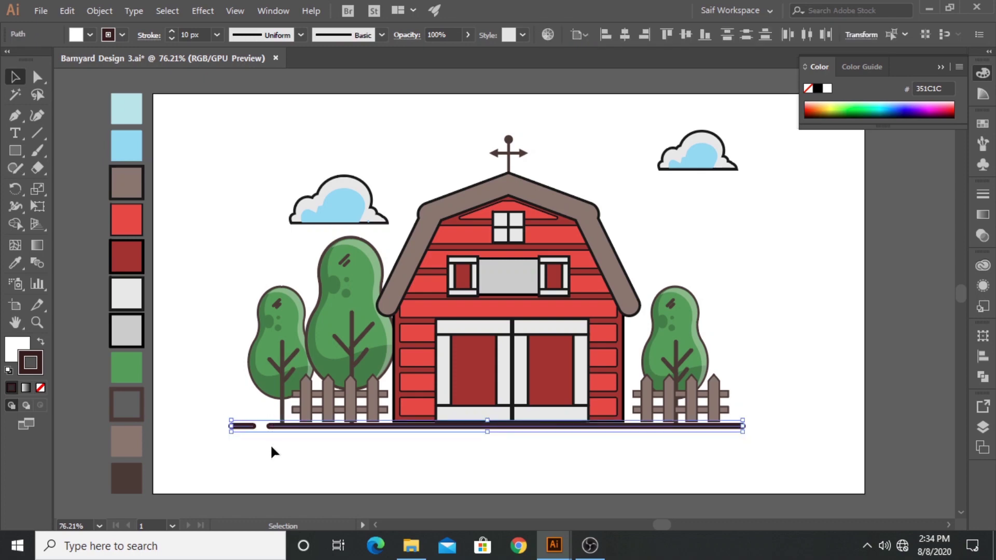
key("Up")
key("Up")
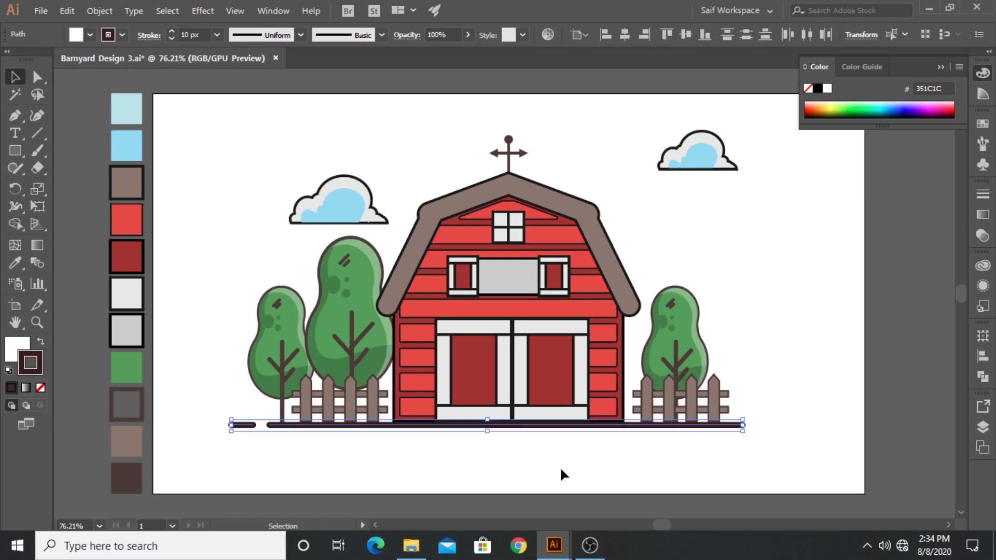
left_click(574, 470)
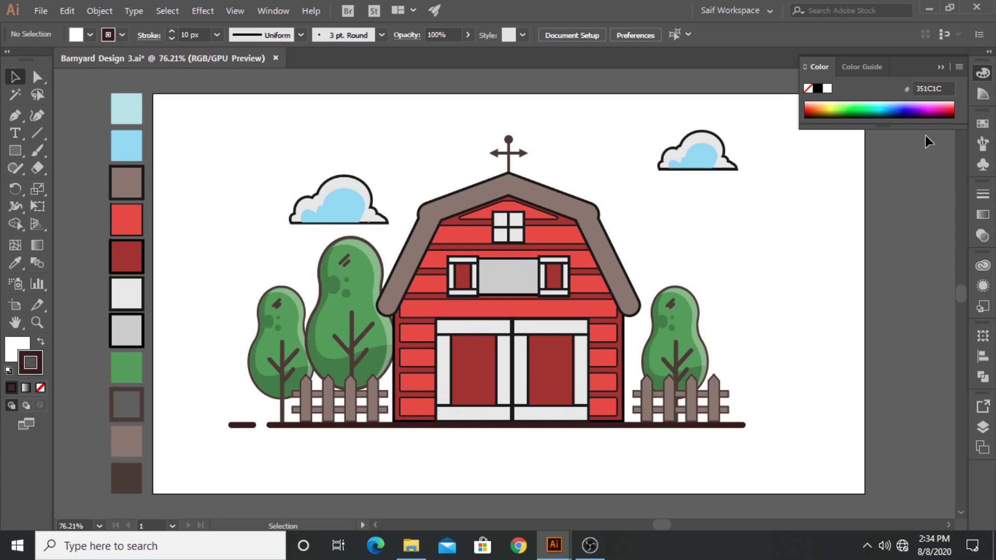
left_click(940, 67)
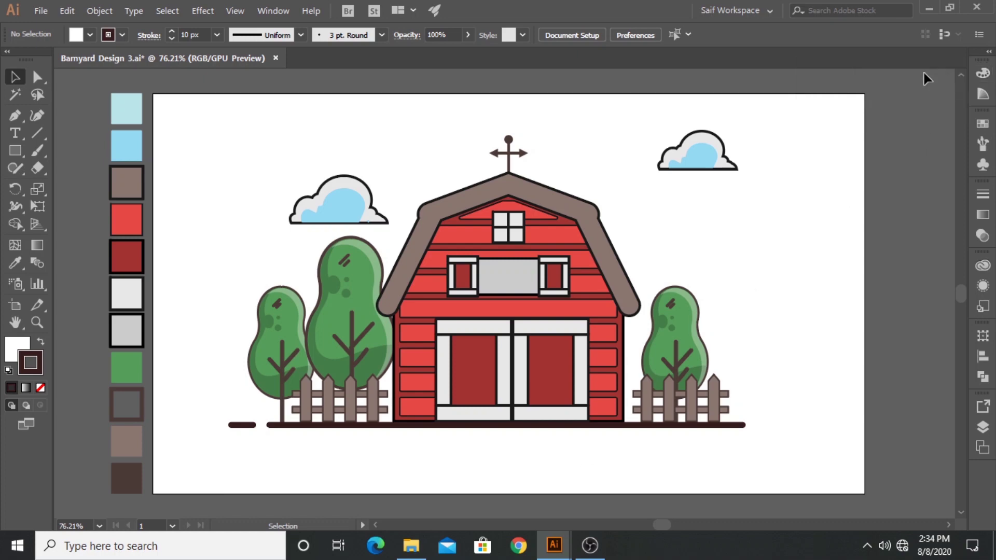
left_click(37, 322)
left_click(360, 391, "alt")
left_click_drag(510, 297, 406, 288)
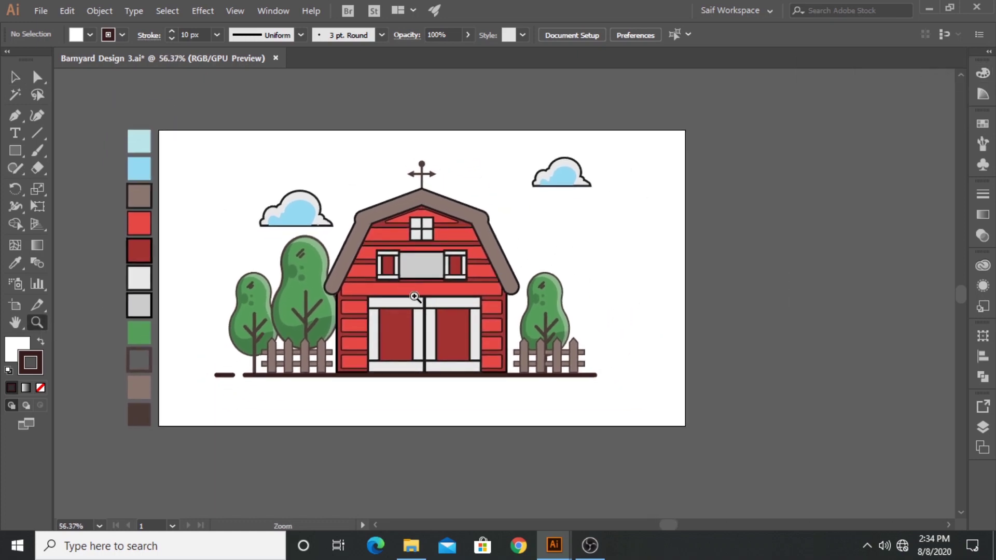
Step: Duplicate the barn body off to the side of the artboard
left_click(414, 297)
left_click(14, 77)
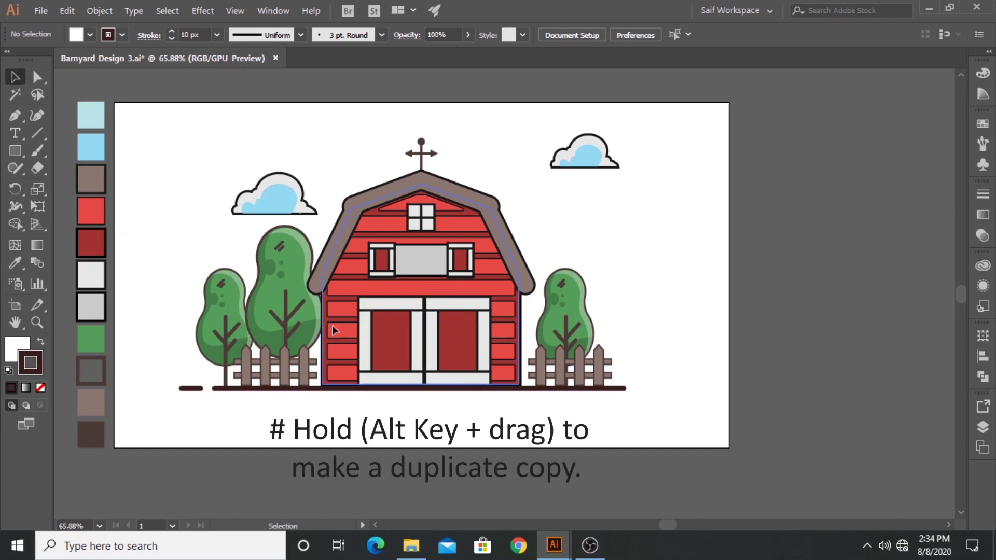
left_click_drag(334, 330, 711, 331)
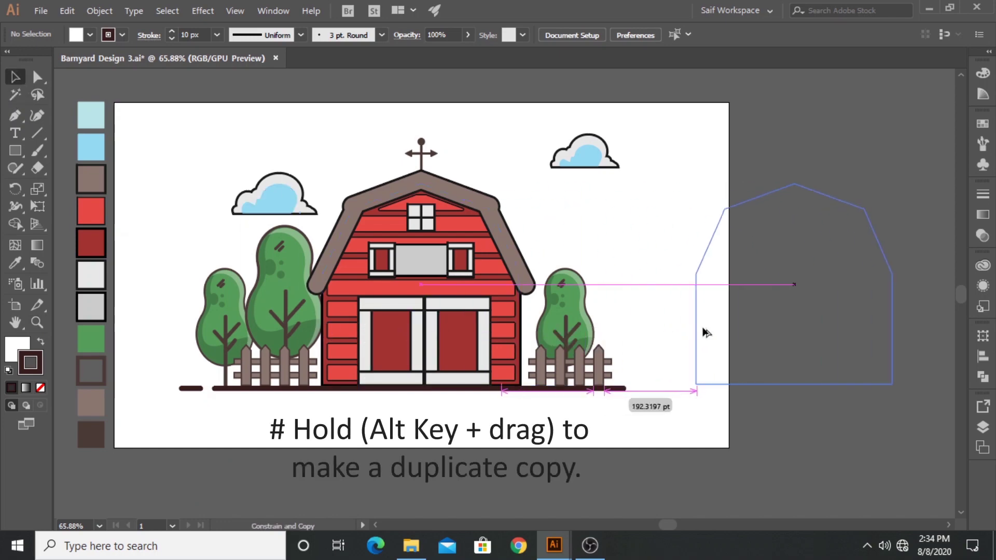
left_click(633, 212)
left_click_drag(595, 204, 533, 211)
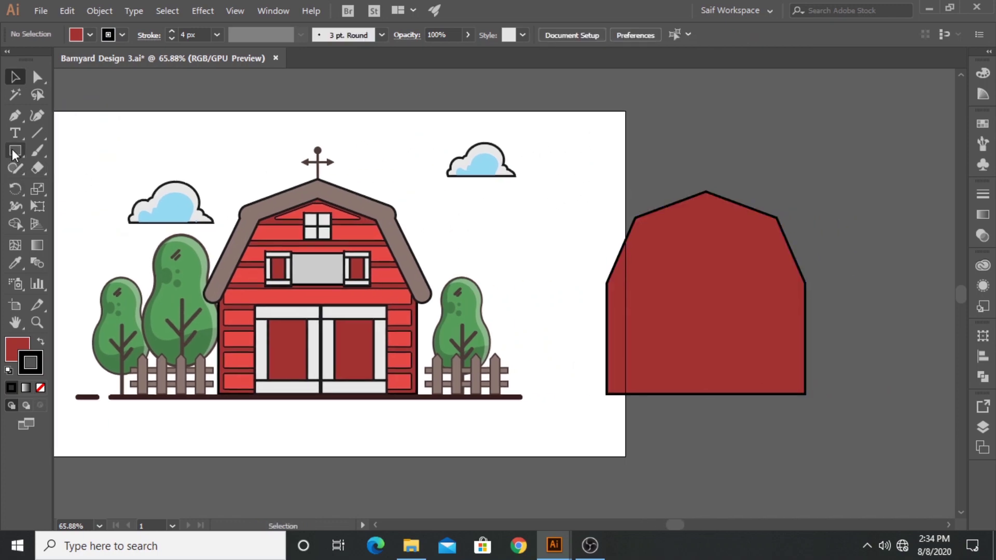
Step: Draw a rounded blob over the barn copy and subtract it, keeping the curved side piece
left_click(15, 116)
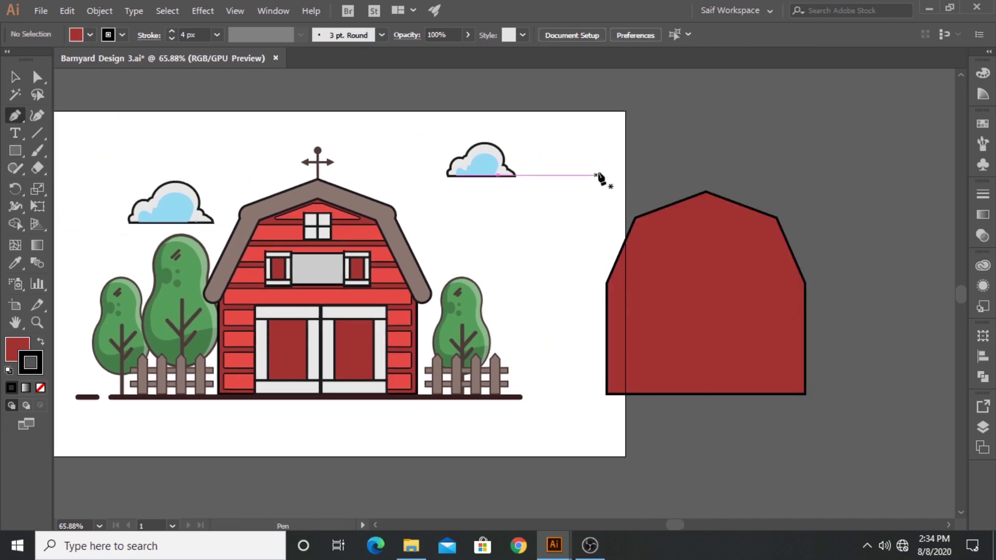
left_click(661, 159)
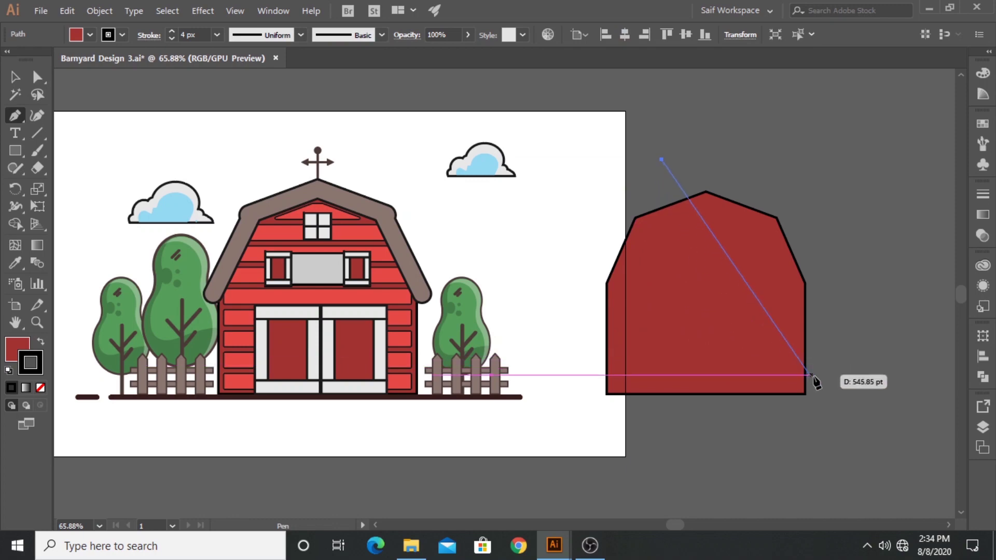
mouse_move(826, 368)
left_mouse_down()
mouse_move(856, 361)
mouse_move(885, 333)
left_mouse_up()
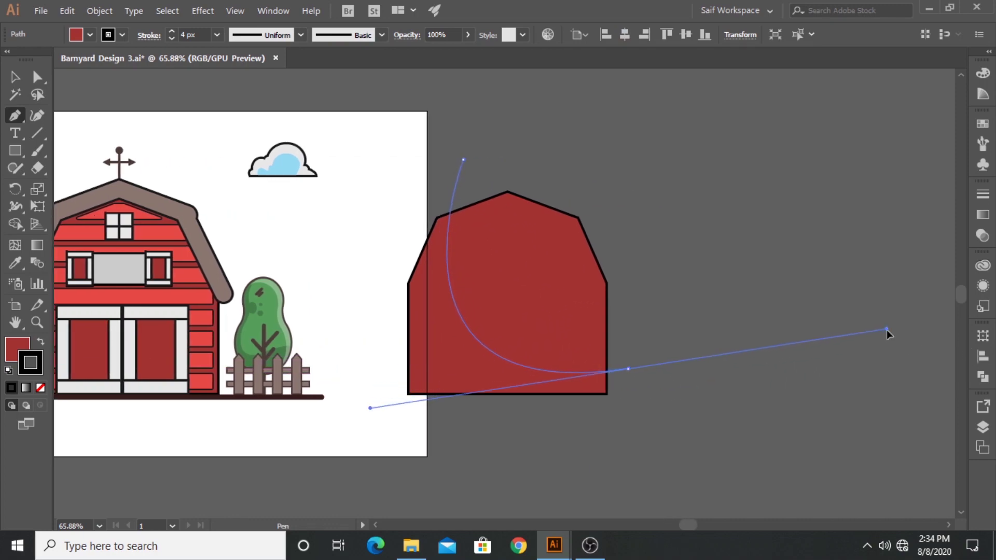
left_click_drag(885, 330, 885, 330)
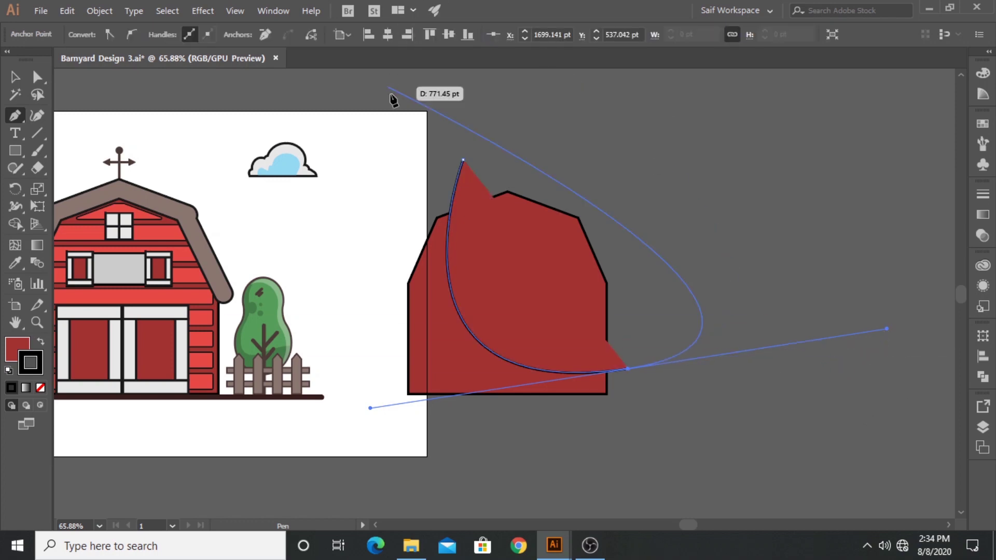
left_click_drag(463, 160, 391, 181)
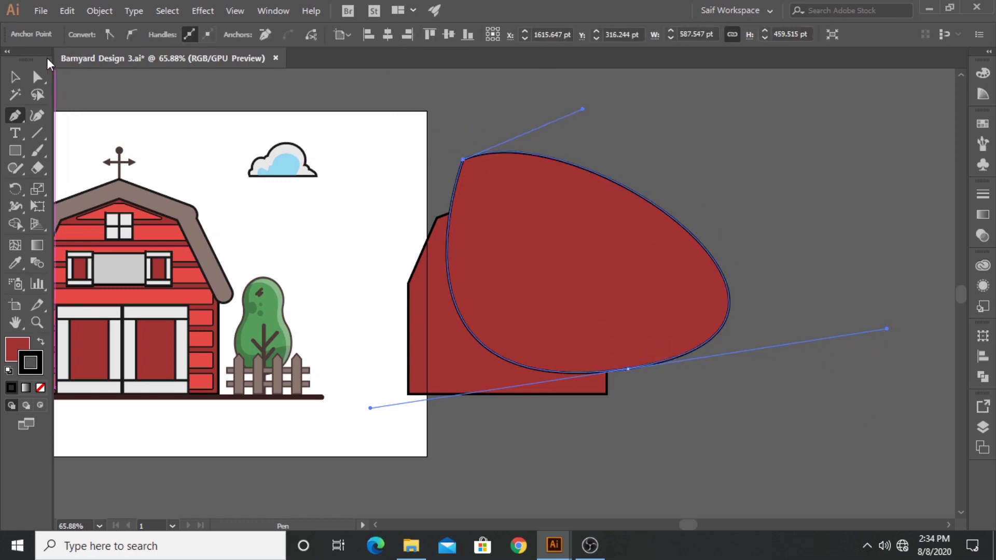
left_click(9, 76)
left_click(591, 384, "shift")
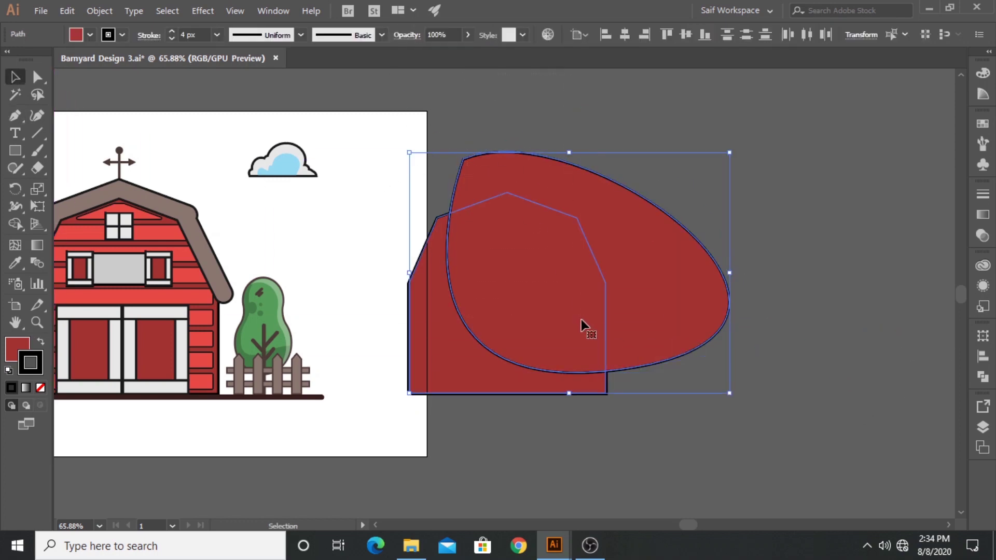
left_click(15, 225)
left_click(533, 241, "alt")
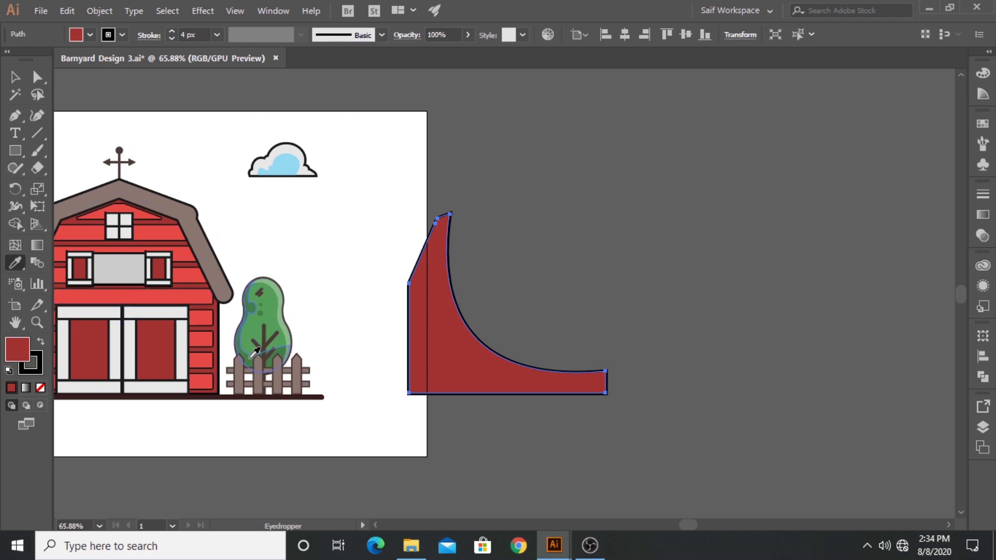
Step: Give the curved piece the tree shadow's translucent dark style and layer it on the barn front
left_click(253, 354)
left_click(16, 78)
left_click(536, 254)
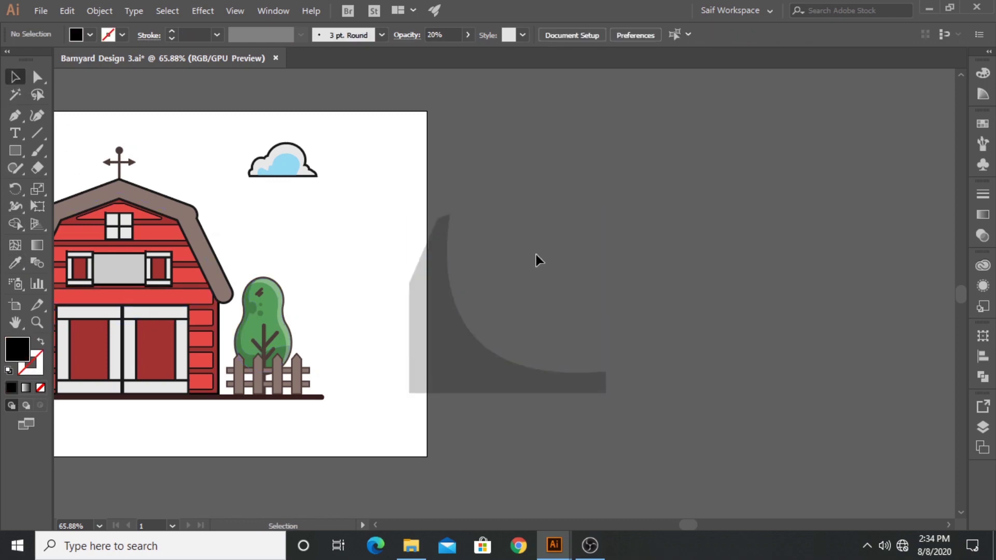
scroll(593, 266, "left", 5)
scroll(642, 346, "left", 1)
left_click_drag(641, 347, 244, 333)
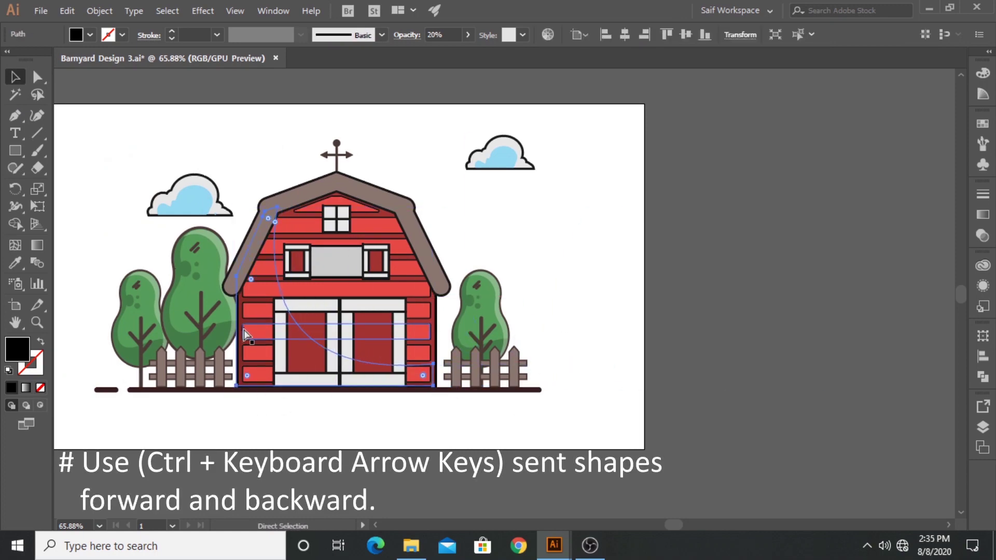
key("ctrl+bracketright")
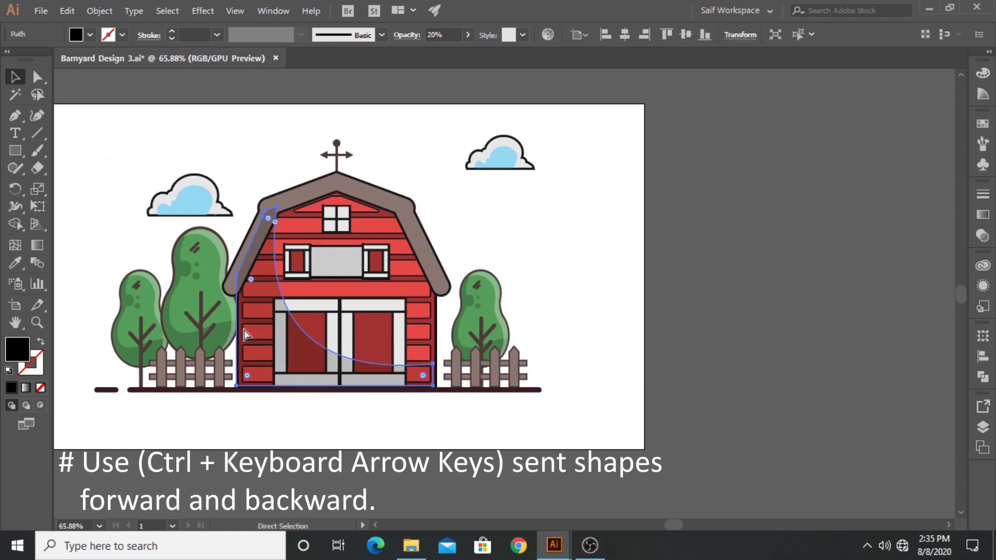
key("ctrl+bracketleft")
key("ctrl+bracketleft")
key("ctrl+bracketright")
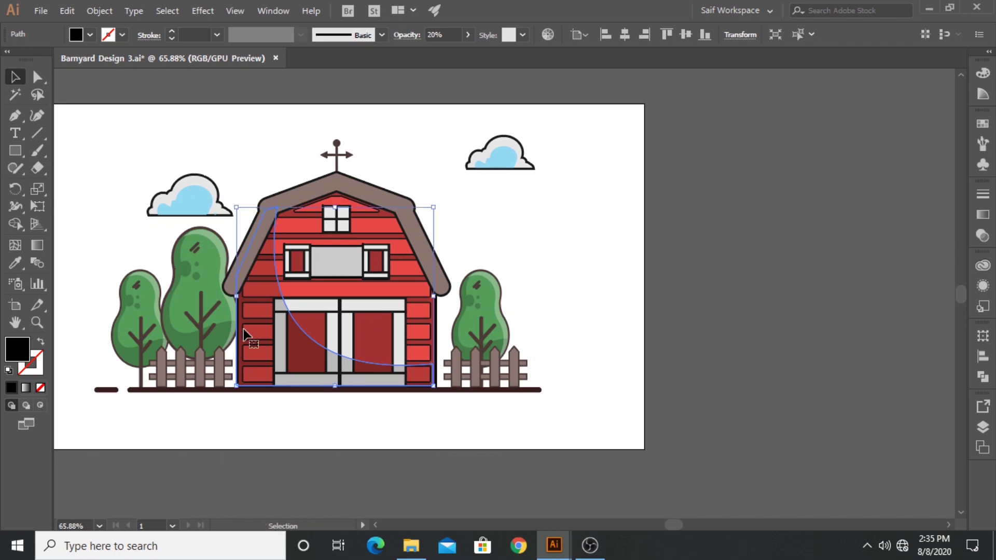
left_click(669, 244)
Step: Copy the leftmost fence picket beside the left tree and trim it to a thin strip
key("z")
mouse_move(188, 280)
left_mouse_down()
mouse_move(312, 287)
mouse_move(315, 264)
left_mouse_up()
left_click_drag(333, 356, 480, 363)
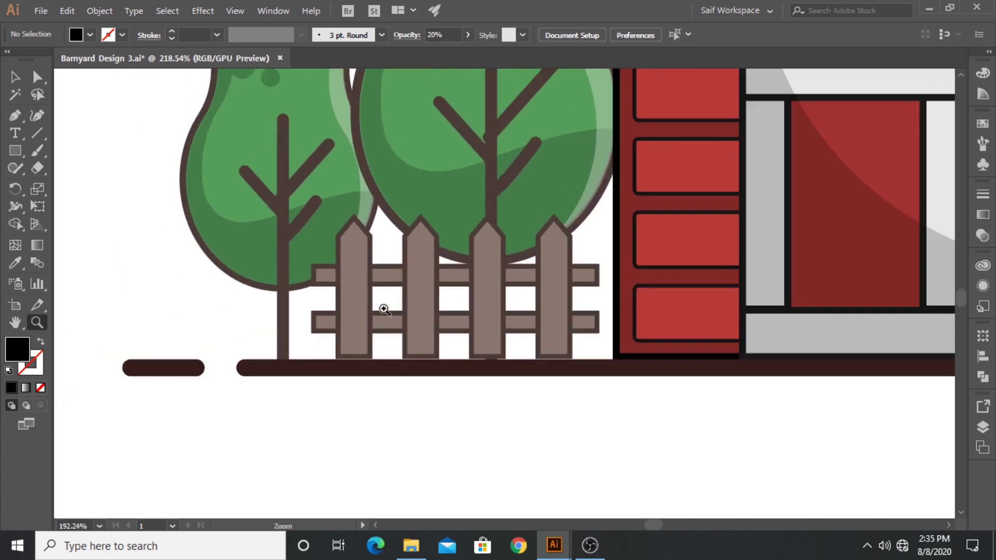
left_click_drag(383, 309, 467, 311)
key("v")
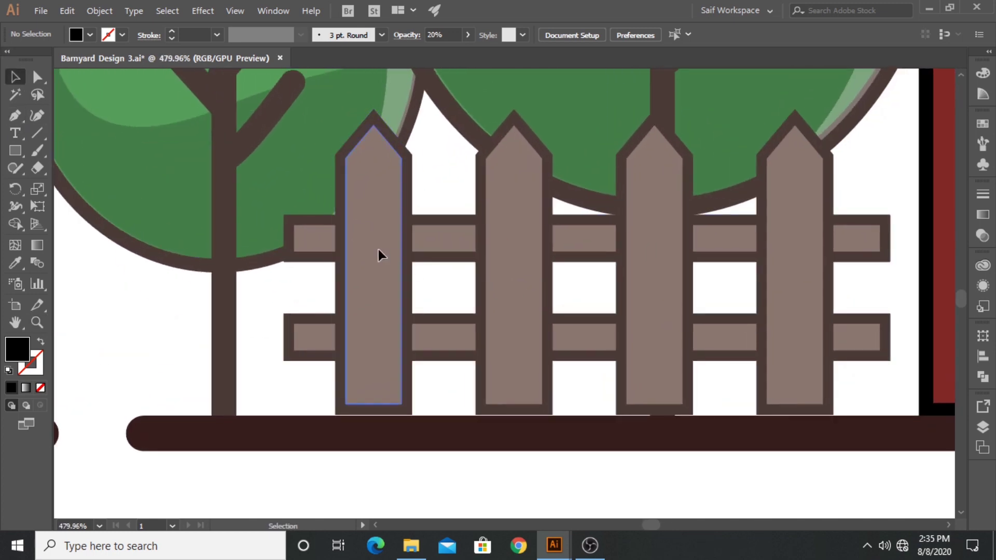
left_click(378, 249)
left_click_drag(363, 251, 163, 253)
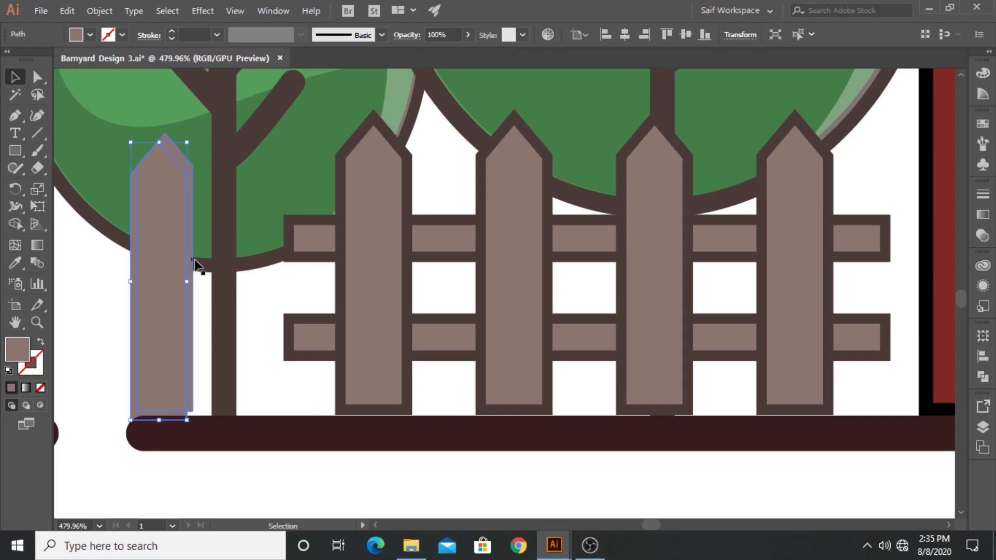
left_click(139, 264, "alt")
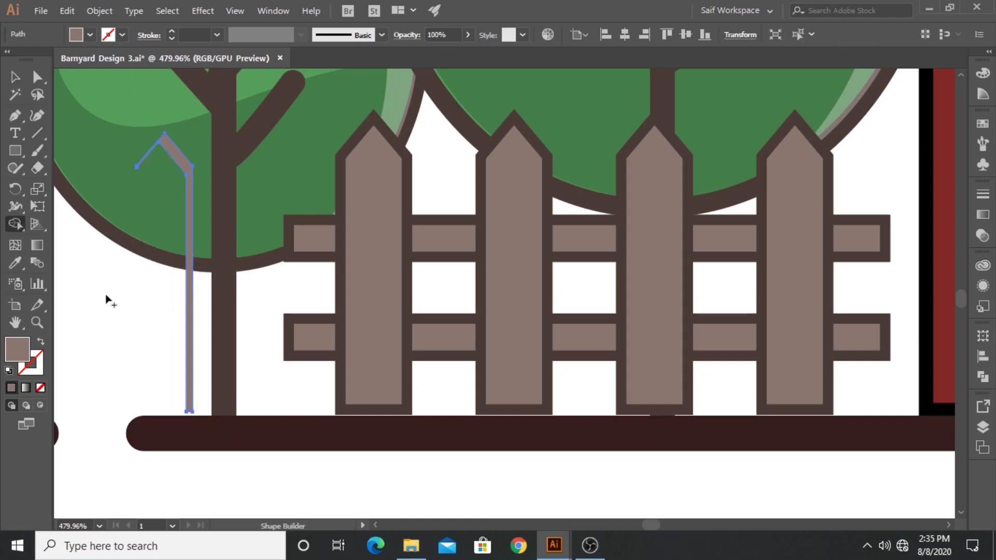
Step: Fill the strip translucent white and place it as a highlight on the first picket's left edge
left_click(36, 323)
scroll(326, 332, "down", 4)
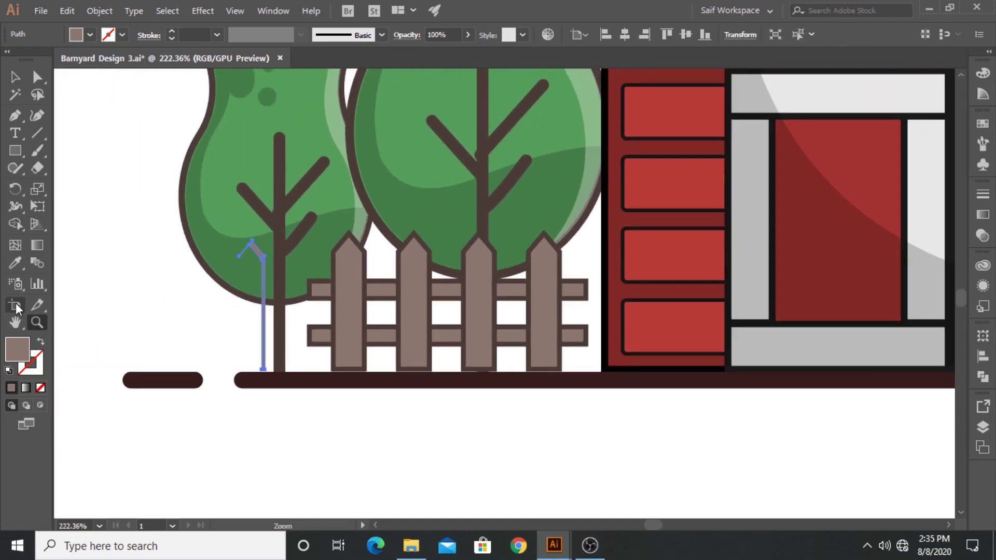
left_click(258, 127)
key("v")
left_click(251, 262)
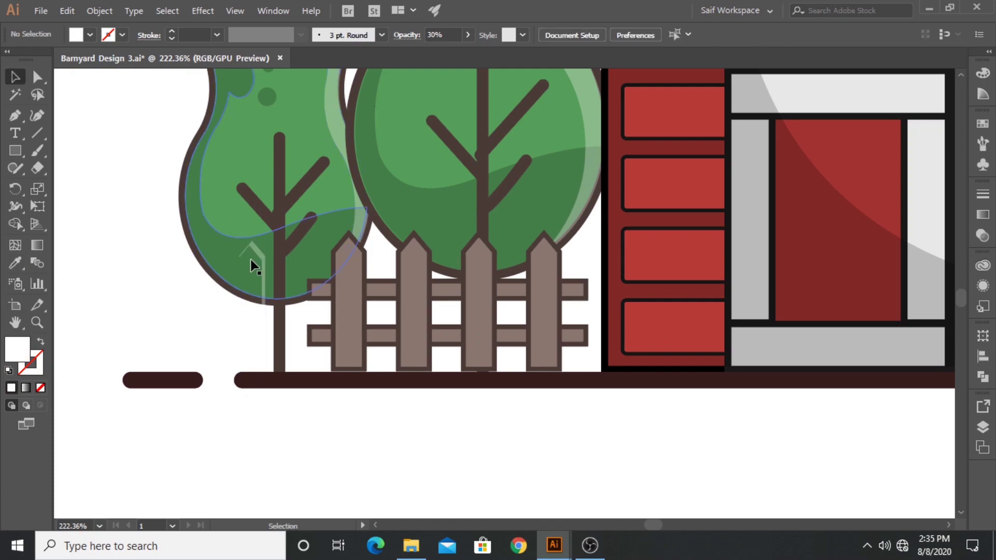
left_click_drag(258, 259, 354, 252)
left_click(125, 257)
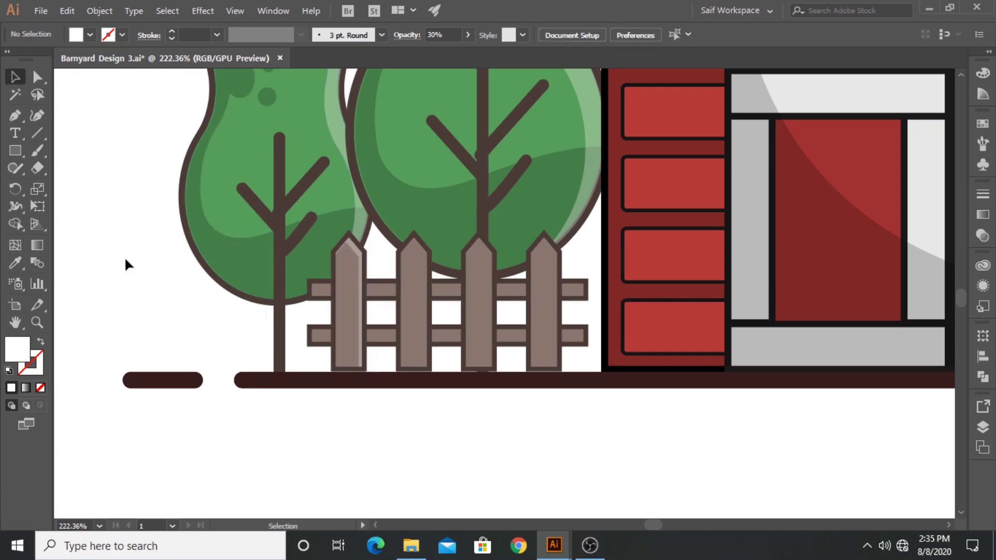
Step: Copy the first picket left of the tree and draw a wavy cutting path across it
left_click_drag(347, 317, 154, 300)
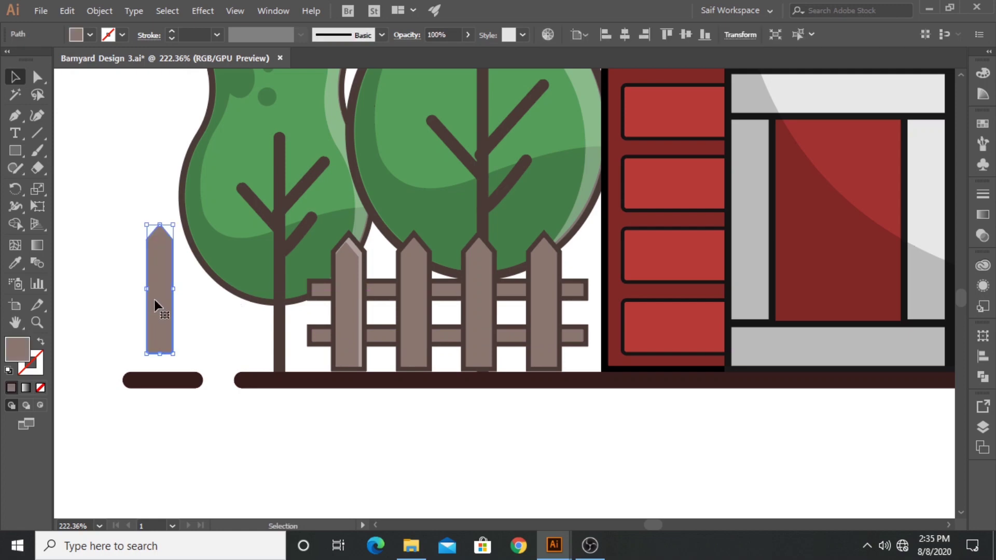
scroll(113, 302, "up", 5)
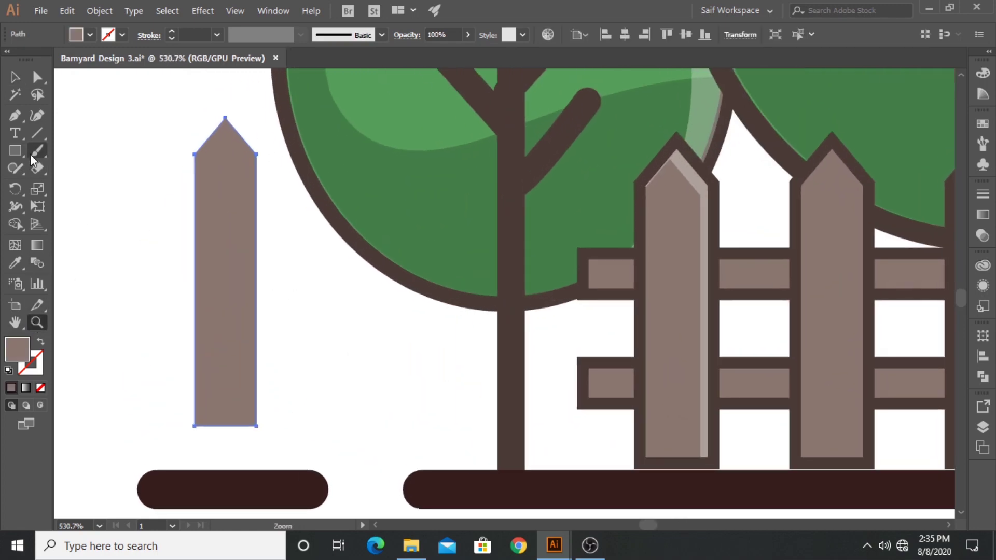
key("p")
left_click(180, 222)
left_click_drag(220, 302, 211, 370)
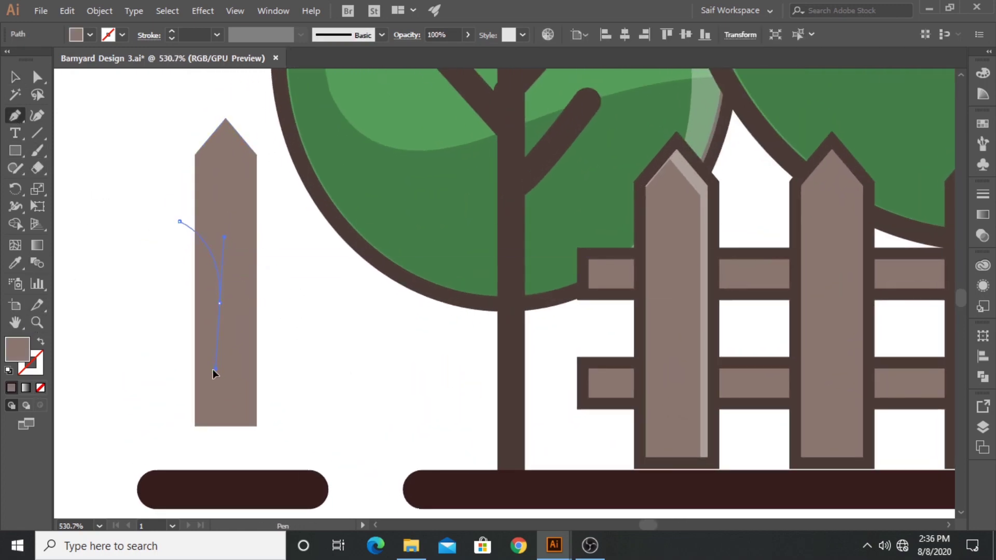
left_click_drag(280, 362, 281, 361)
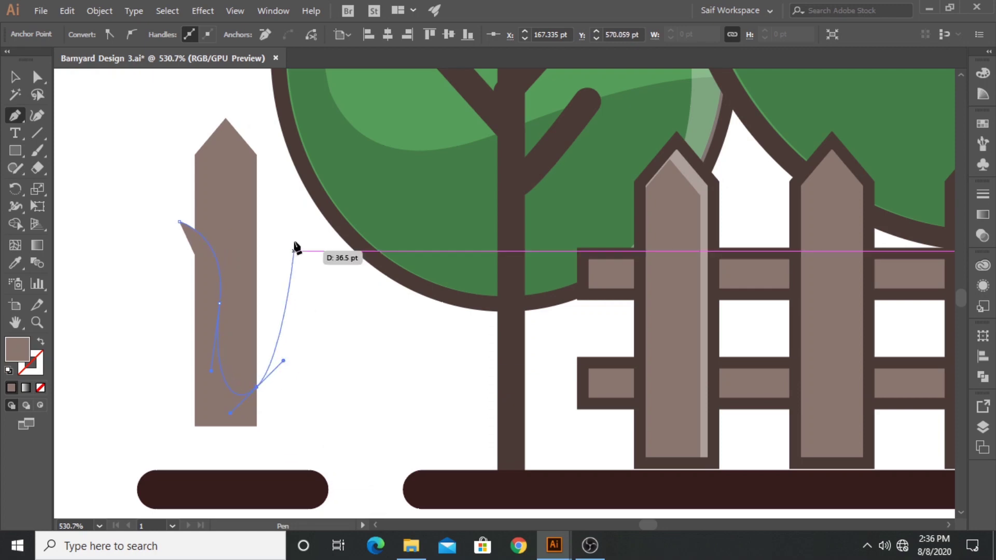
left_click(265, 118)
left_click(212, 97)
left_click(166, 183)
Step: Cut away all but the lower left piece and give it the faded 20% black fill
left_click(7, 76)
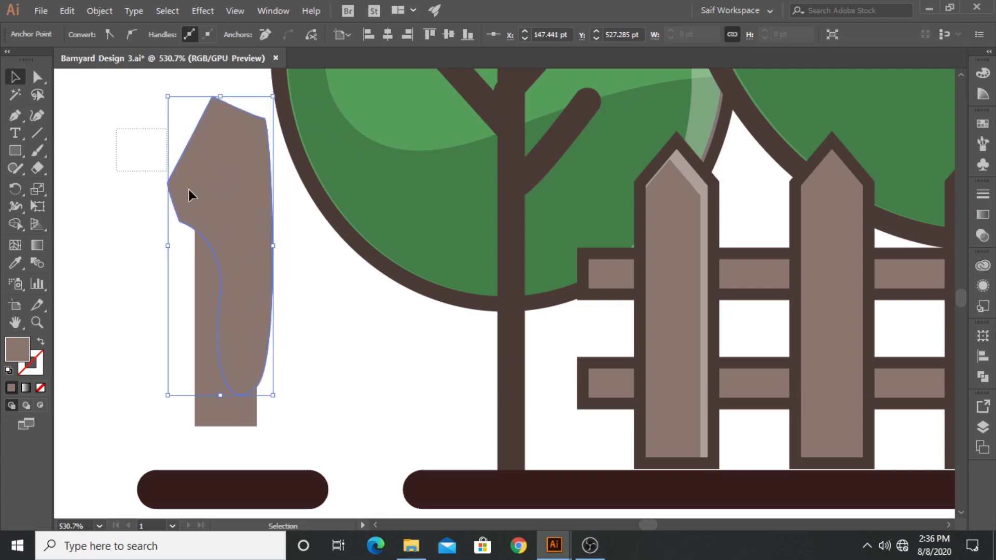
left_click(188, 189, "shift")
key("shift+m")
left_click_drag(228, 219, 149, 194)
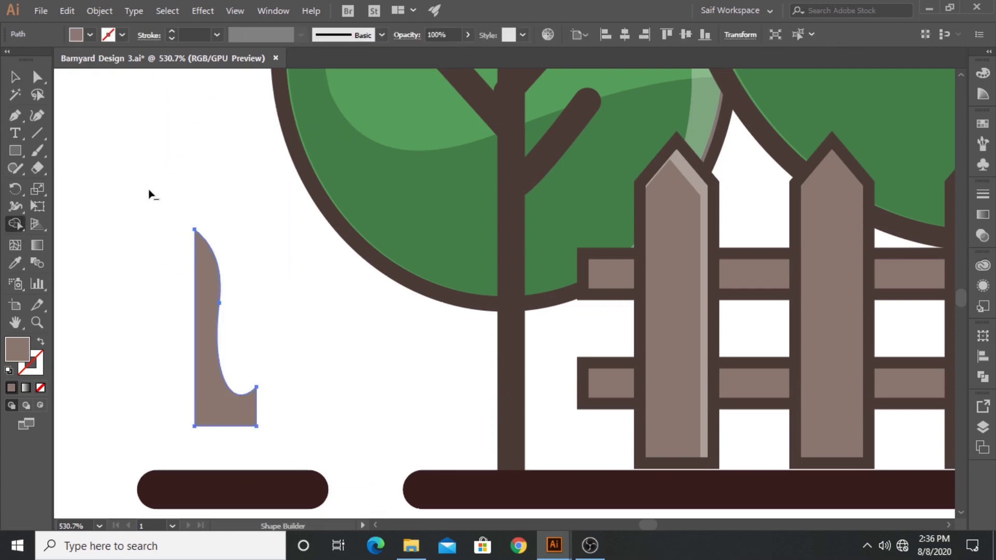
left_click(22, 263)
left_click(344, 189)
Step: Place the 20% black wavy shadow on the left fence's first plank and copy it across its planks
key("v")
mouse_move(244, 414)
left_mouse_down()
mouse_move(680, 454)
mouse_move(693, 444)
left_mouse_up()
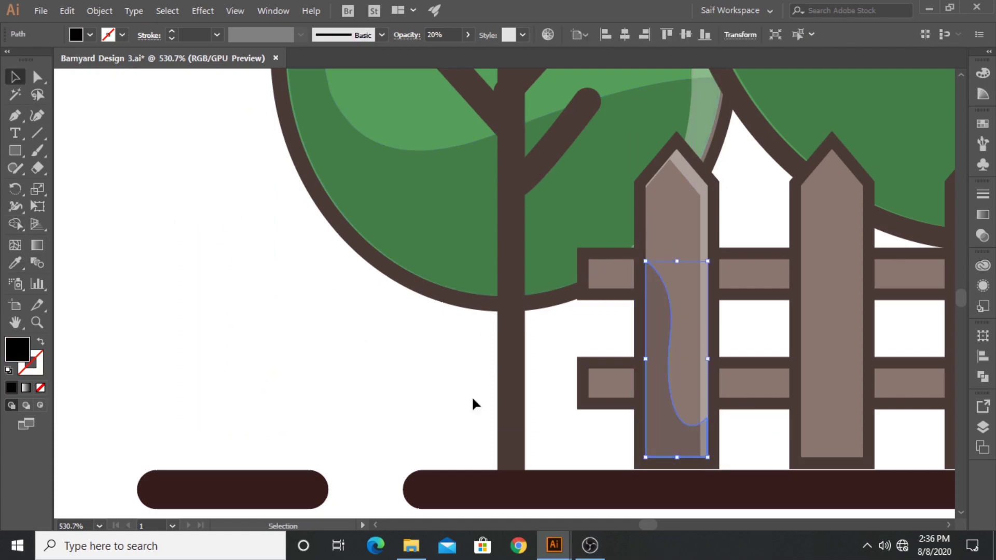
left_click(333, 370)
left_click_drag(663, 357, 160, 355)
left_click(163, 305)
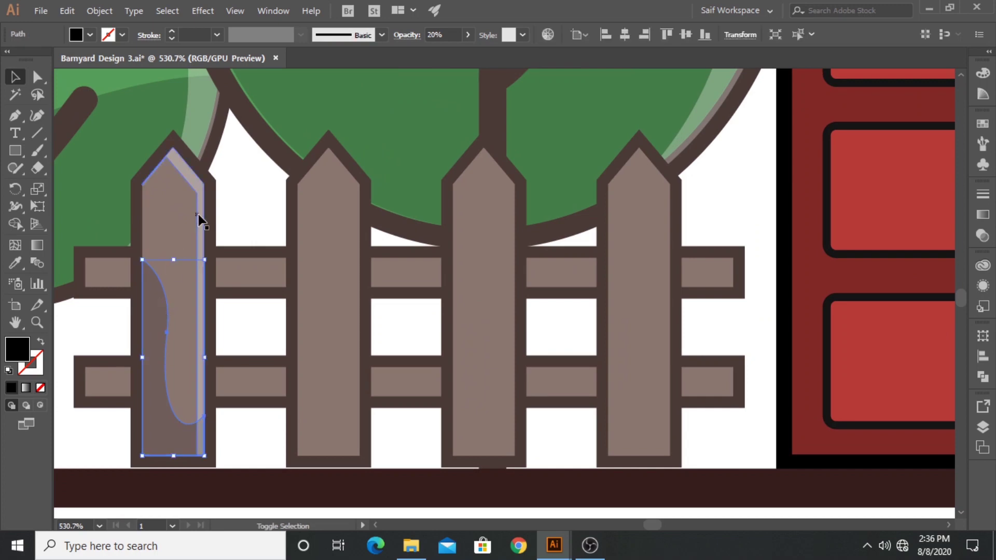
left_click(200, 218, "shift")
left_click_drag(201, 218, 352, 219)
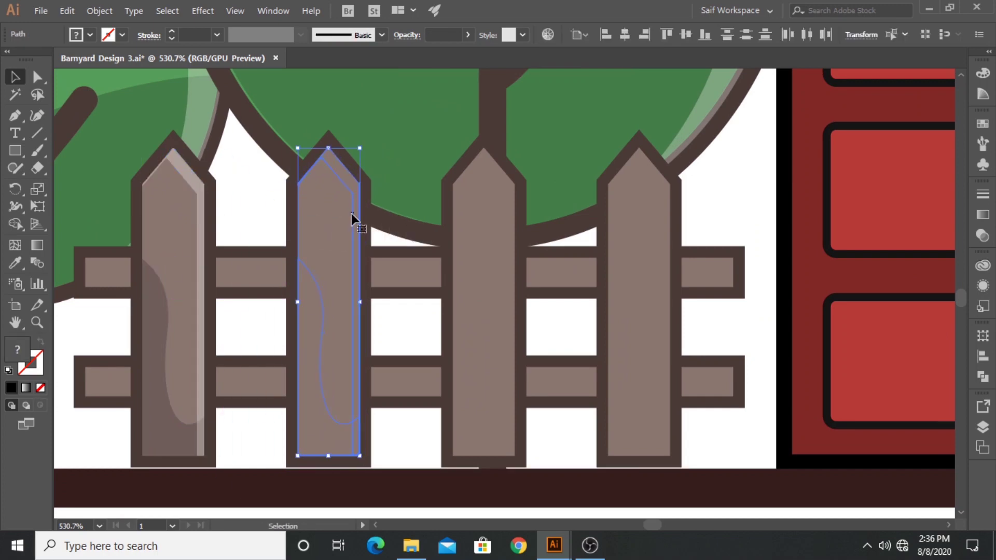
key("ctrl")
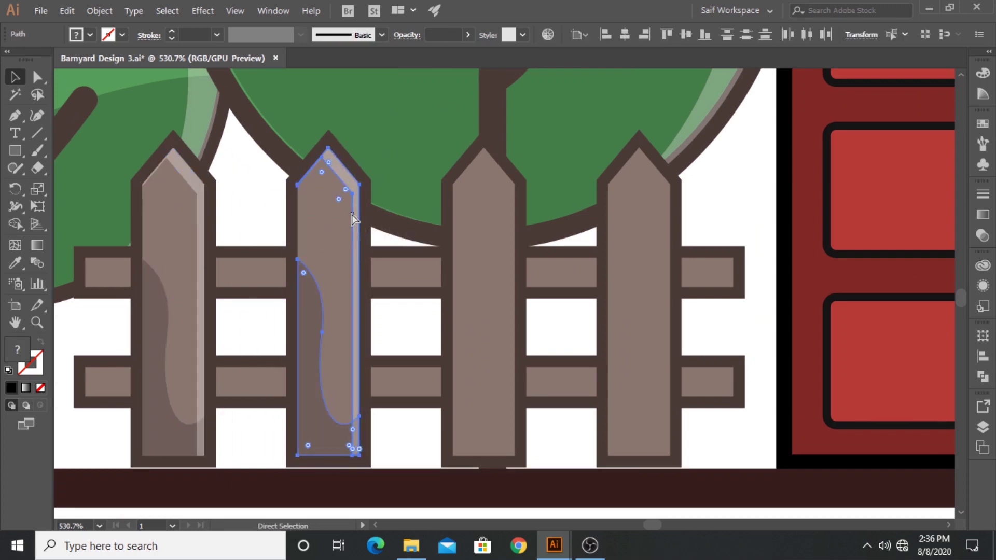
key("ctrl+d")
key("ctrl+d")
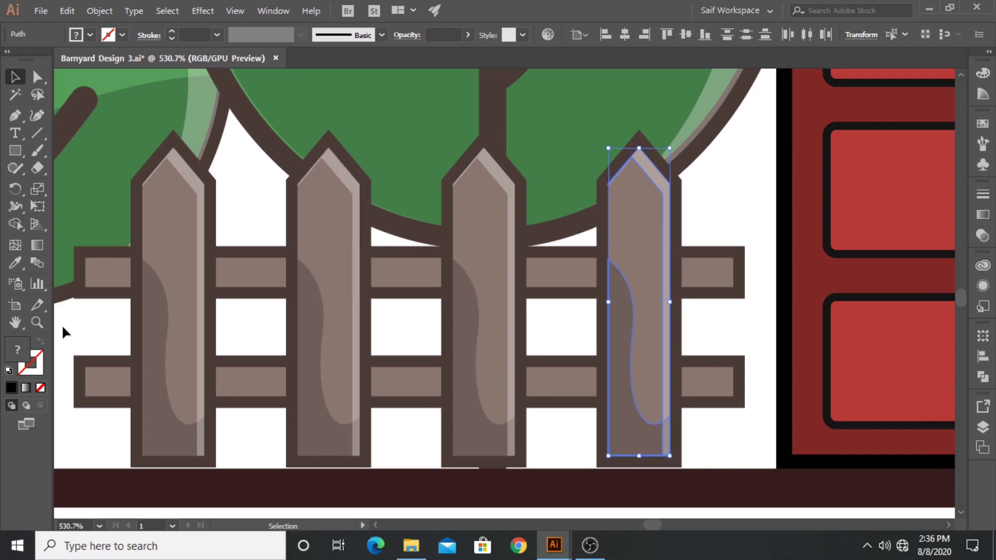
Step: Copy the plank shadow onto the right fence's first plank and nudge it into place
left_click(37, 323)
left_click(694, 275, "alt")
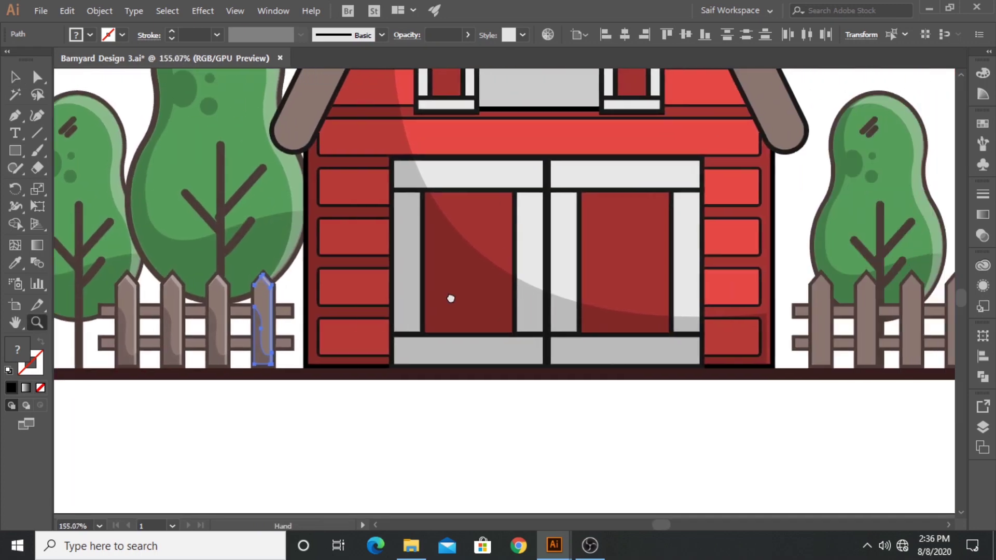
left_click_drag(451, 298, 415, 303)
key("v")
left_click_drag(243, 310, 797, 308)
left_click(37, 322)
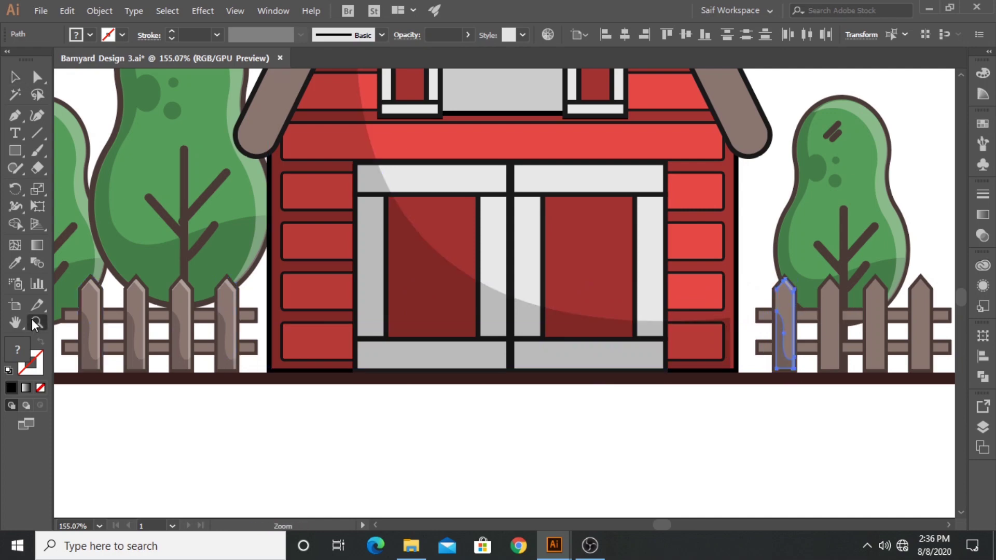
left_click_drag(690, 283, 881, 376)
left_click_drag(594, 287, 546, 346)
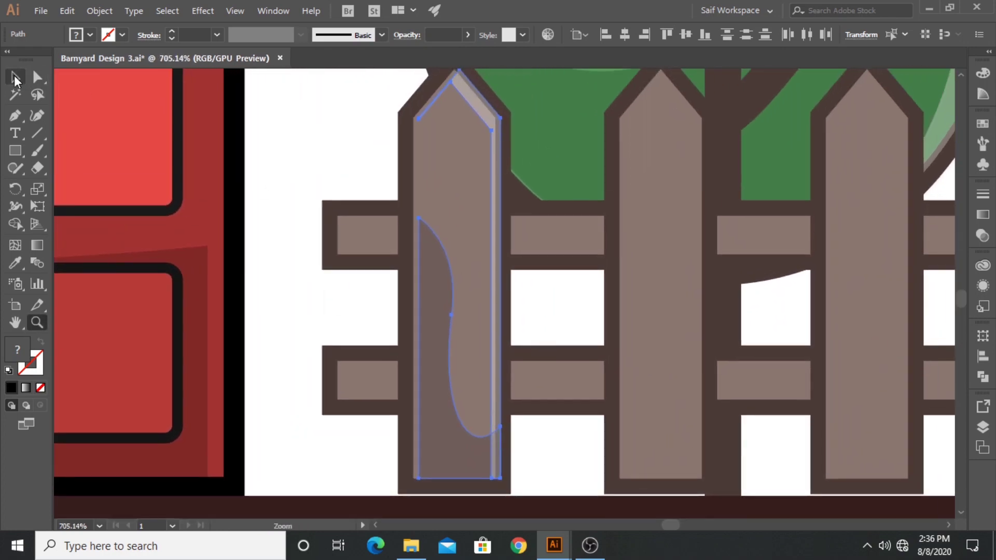
left_click(15, 78)
left_click_drag(470, 103, 462, 101)
Step: Repeat the shadow copy across the remaining right-fence planks
mouse_move(624, 378)
left_mouse_down()
mouse_move(514, 370)
mouse_move(451, 377)
left_mouse_up()
left_click_drag(292, 433, 497, 431)
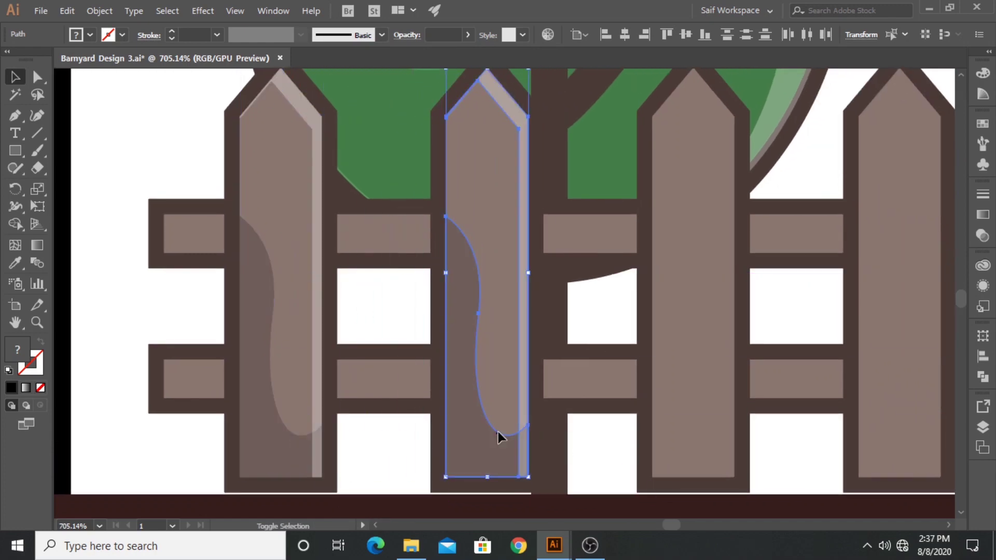
key("ctrl+d")
key("ctrl+d")
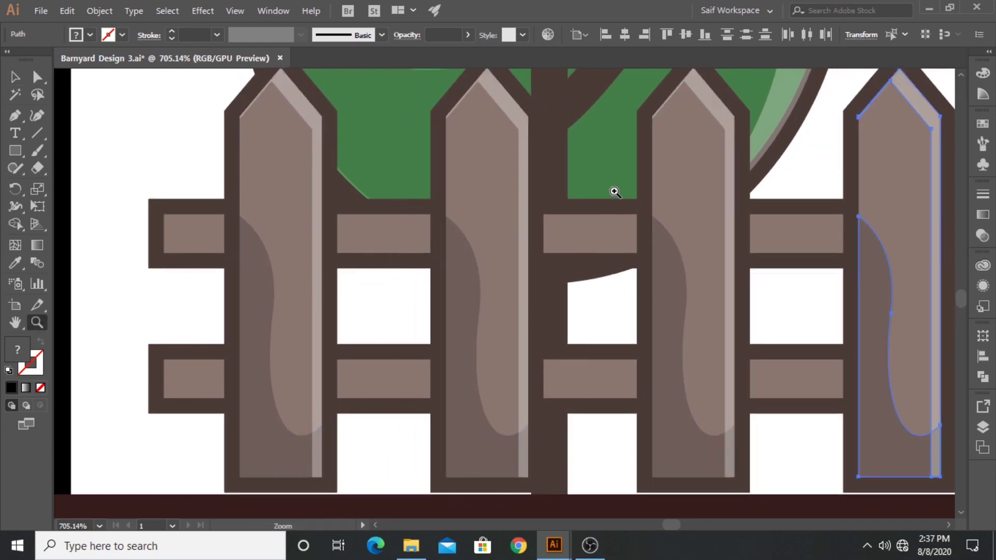
scroll(614, 192, "down", 3)
scroll(492, 318, "down", 3)
scroll(425, 289, "down", 2)
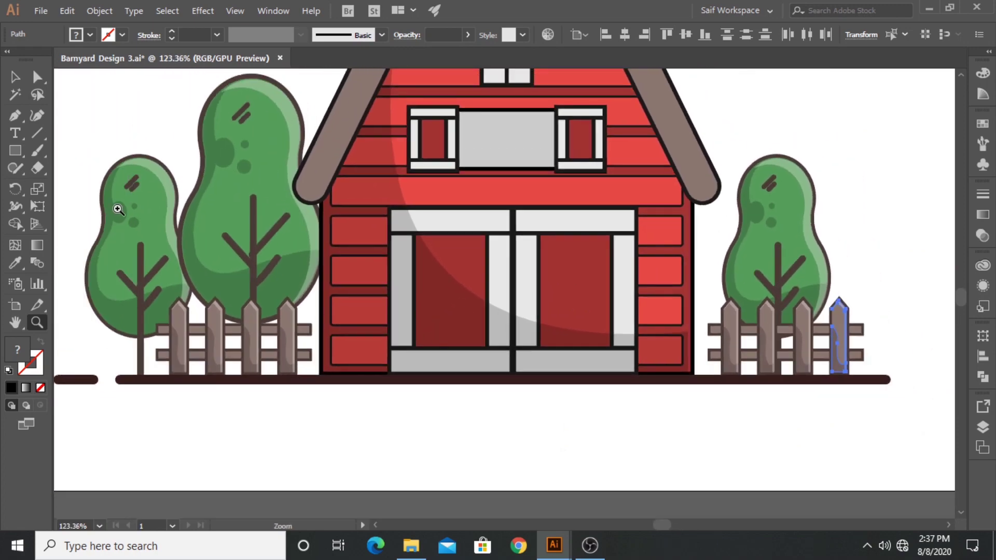
key("v")
left_click(73, 190)
Step: Draw a tall bar, rotate it diagonally and fit it across the left barn door
left_click_drag(598, 422, 359, 403)
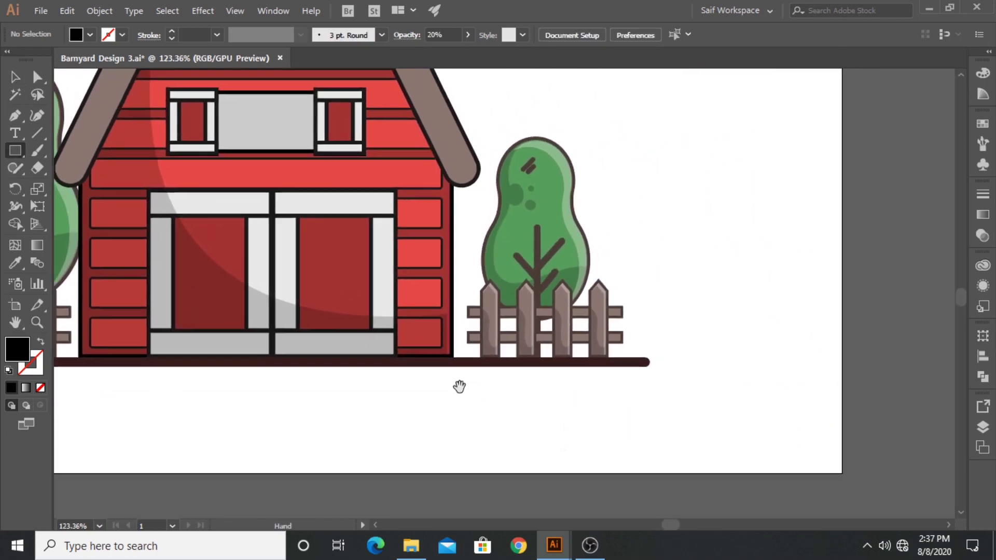
left_click_drag(686, 159, 702, 372)
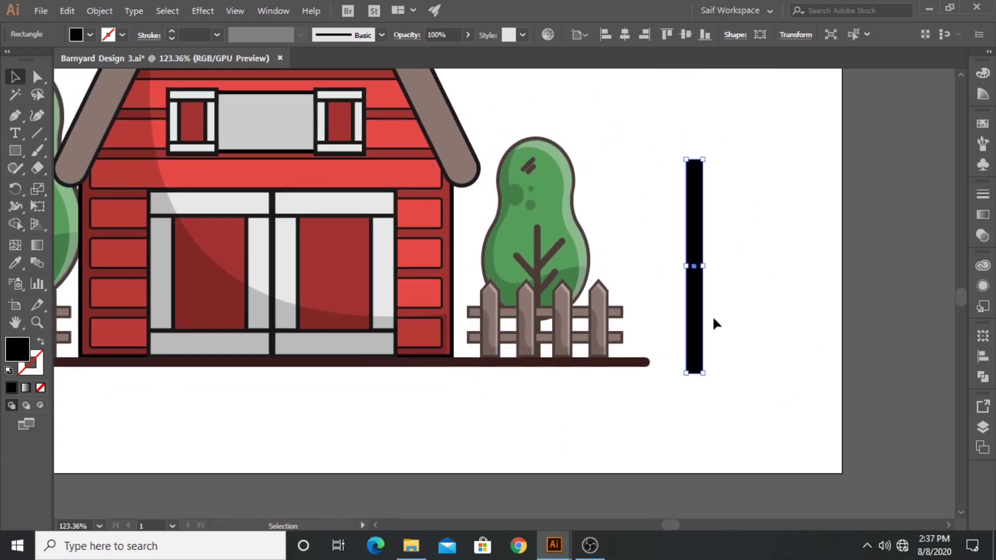
left_click_drag(693, 165, 630, 183)
left_click_drag(650, 221, 183, 241)
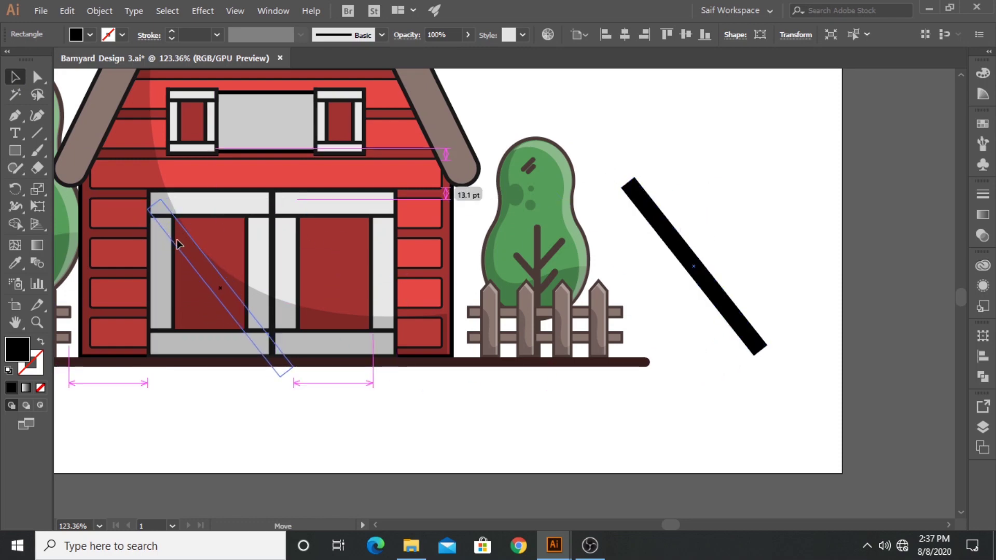
left_click_drag(183, 245, 183, 245)
key("z")
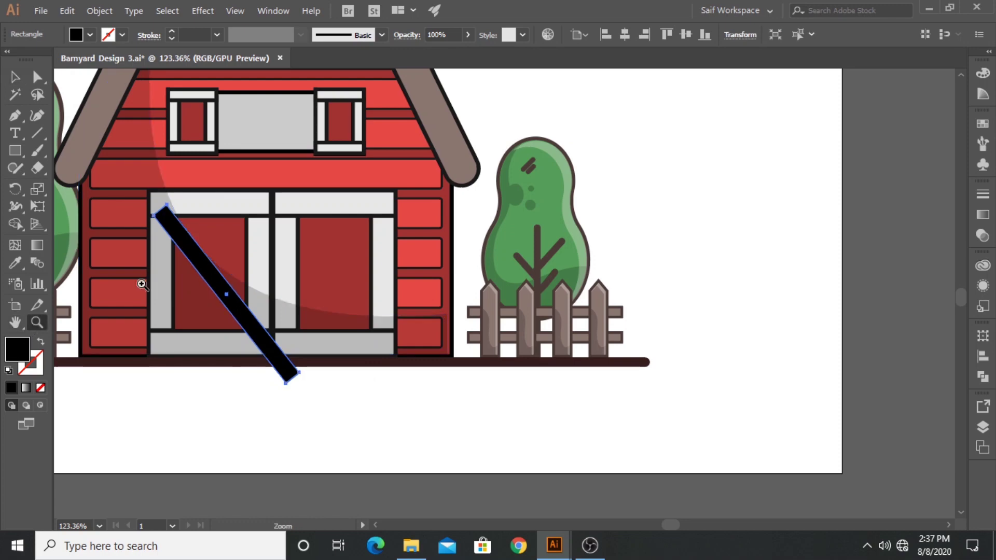
left_click_drag(140, 282, 329, 283)
left_click(16, 78)
left_click_drag(519, 501, 433, 401)
Step: Reflect a copy of the diagonal bar to form an X over the left door
right_click(265, 206)
mouse_move(309, 418)
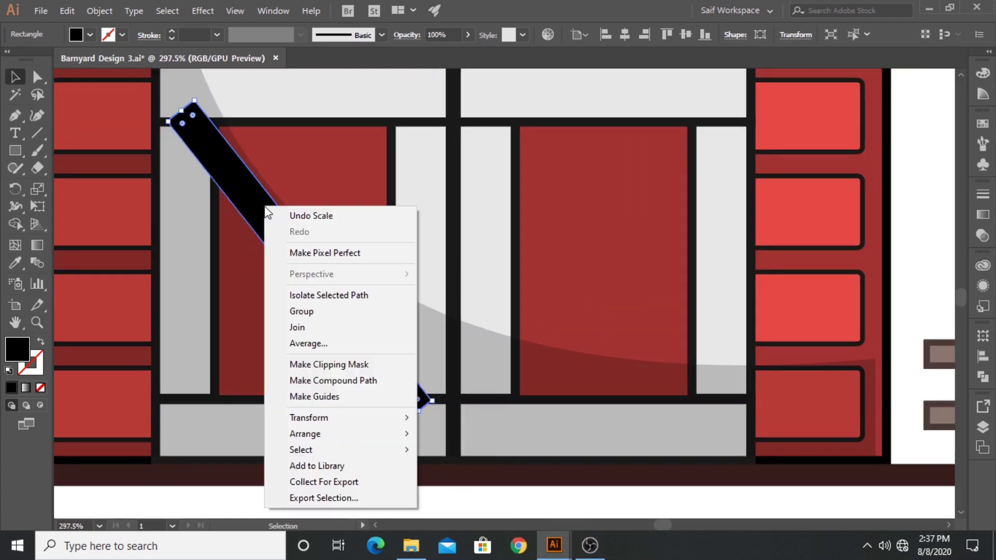
left_click(461, 469)
left_click(49, 232)
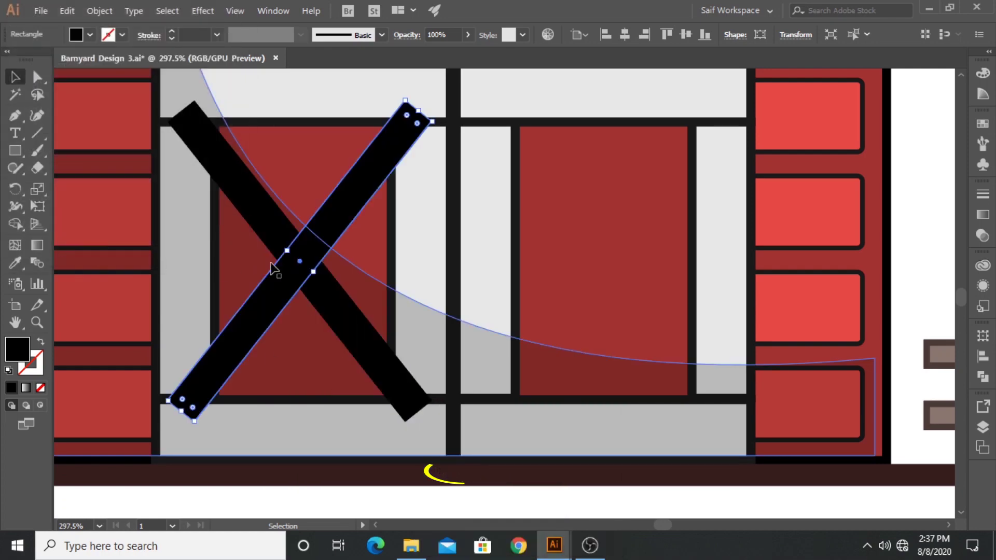
left_click(270, 231, "shift")
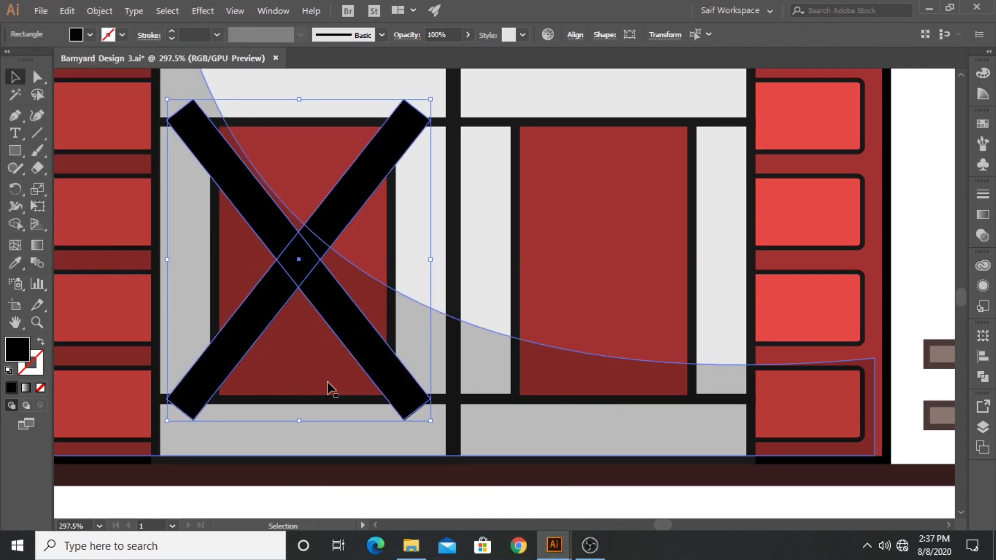
scroll(332, 373, "down", 2)
scroll(342, 357, "down", 3)
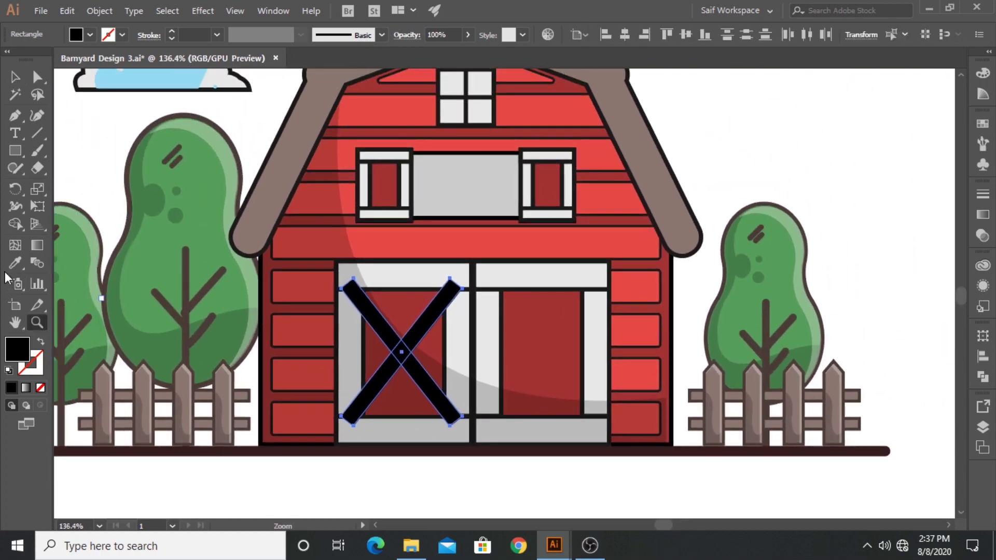
Step: Fill the X brace with dark grey from the swatches
left_click(15, 264)
left_click(90, 35)
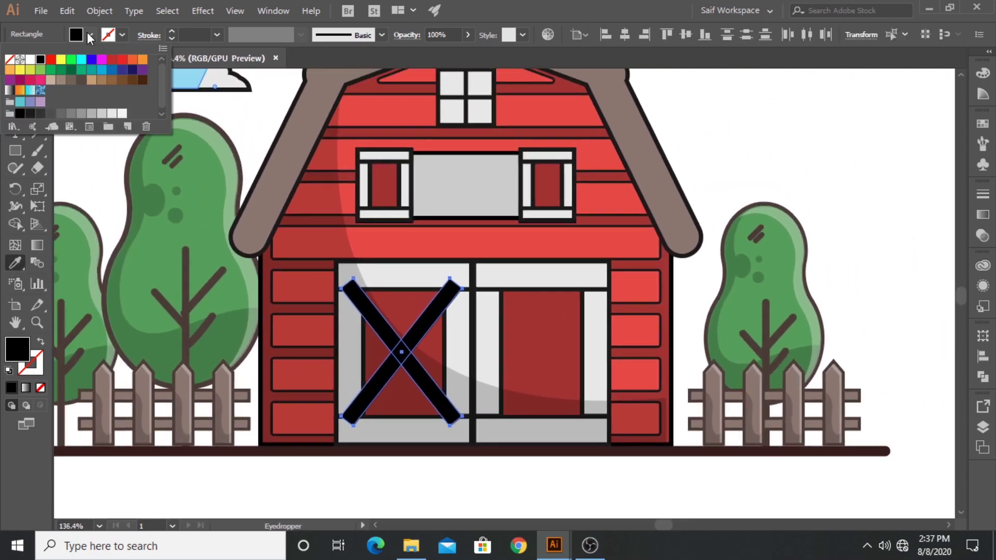
left_click(40, 114)
left_click(29, 114)
key("Escape")
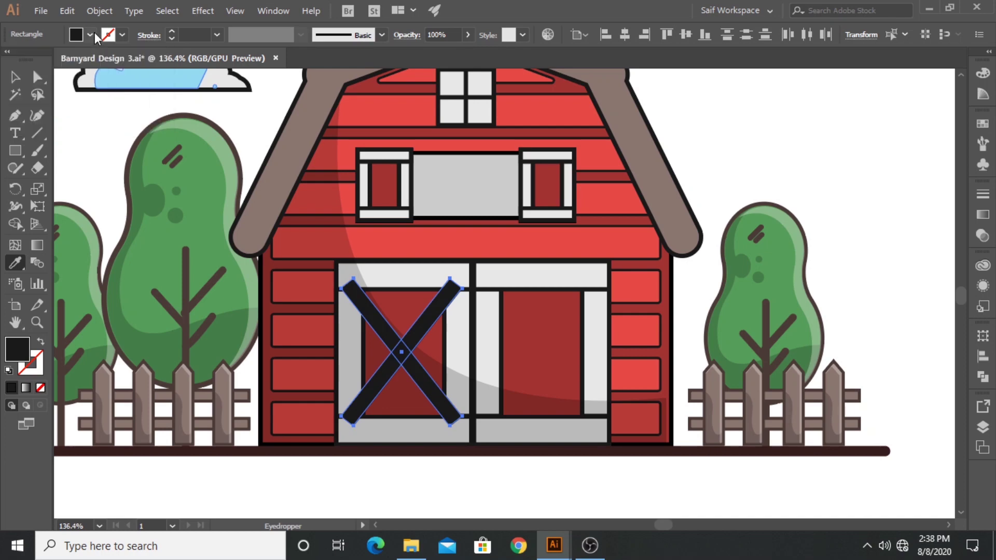
key("v")
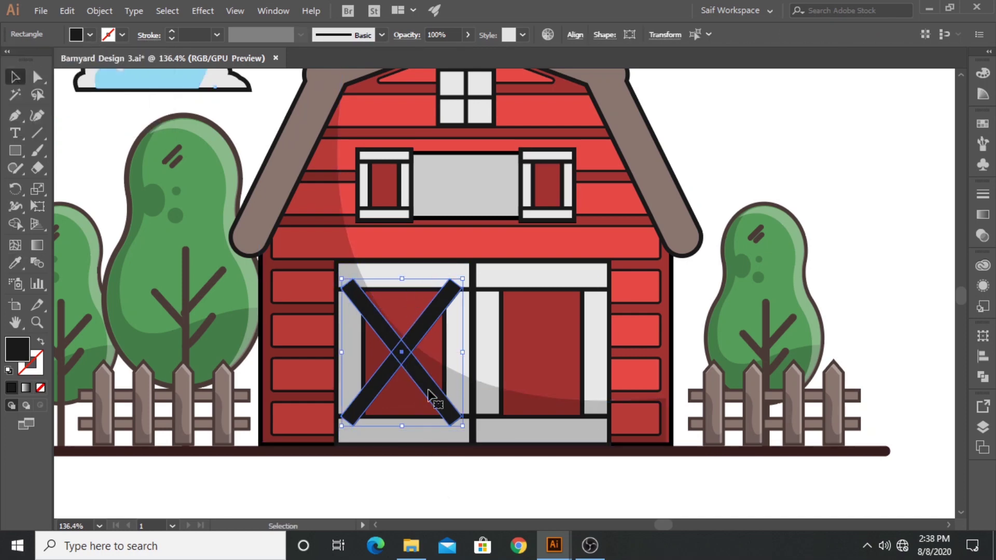
Step: Copy the X brace onto the right barn door, keeping it in front of the panels
key("a")
key("ctrl+shift+bracketleft")
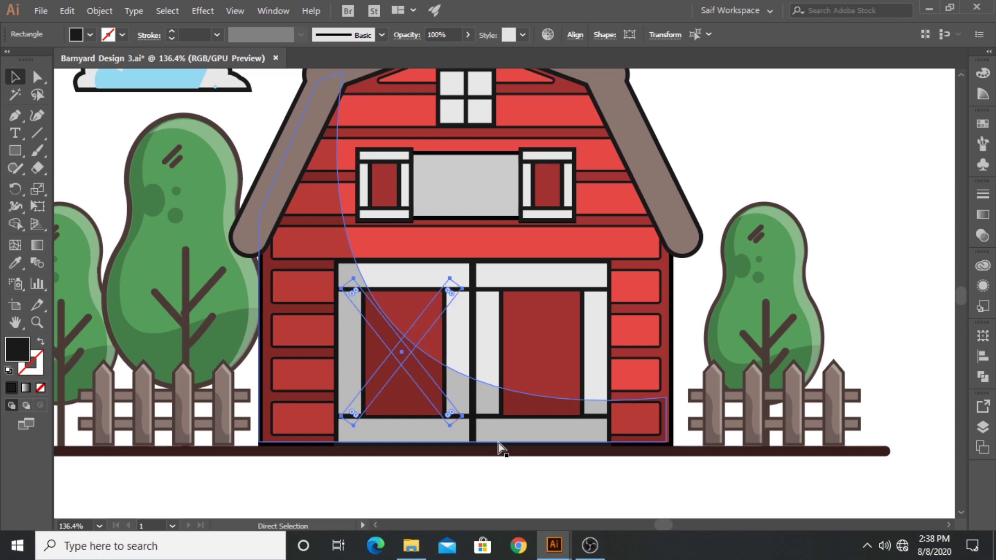
key("ctrl+z")
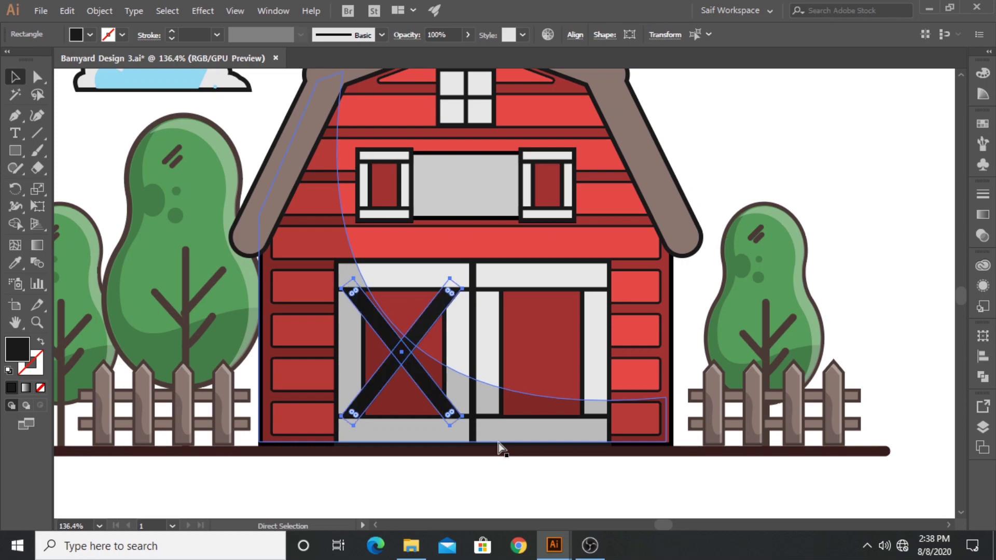
key("v")
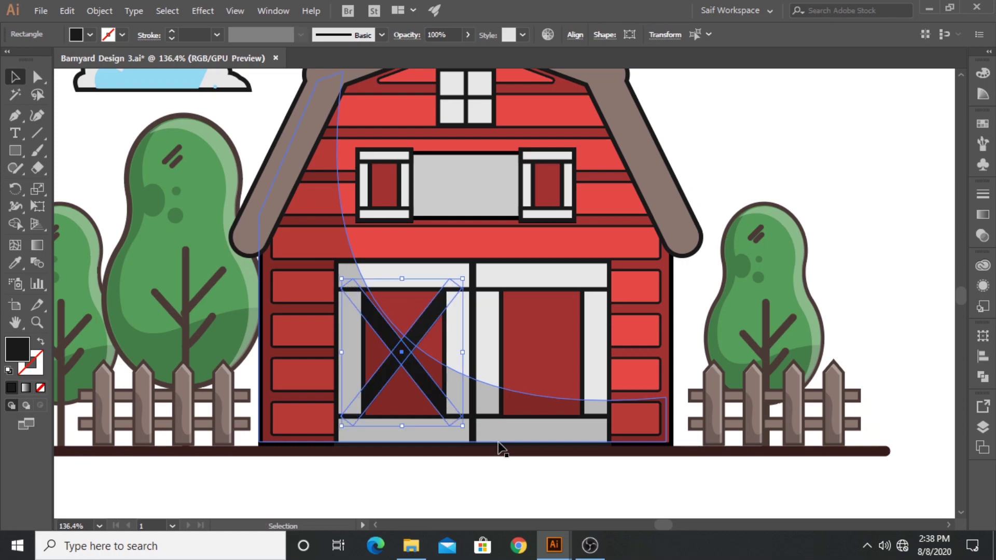
left_click_drag(427, 326, 569, 332)
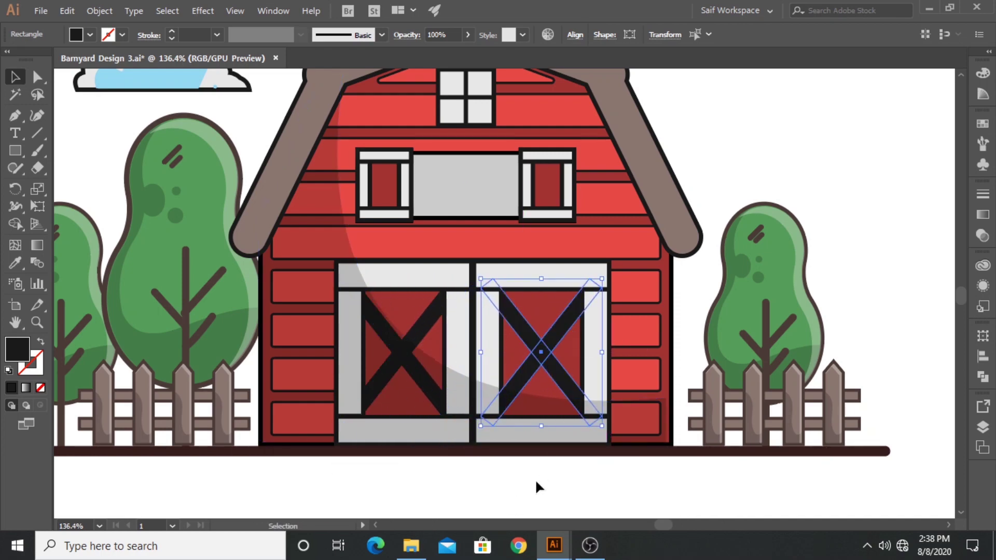
left_click(530, 484)
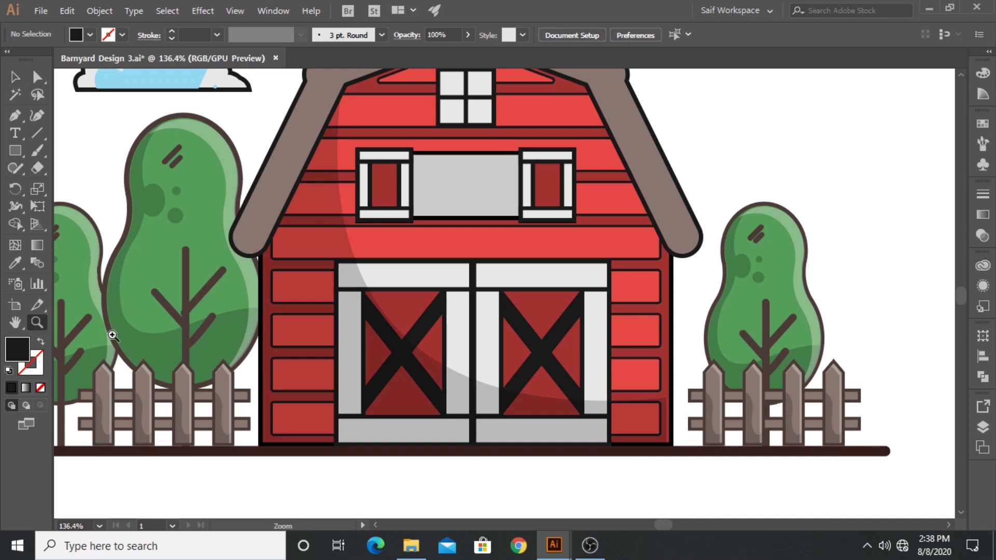
Step: Trace the first thin spike down from the left plank's top edge
scroll(112, 336, "down", 3)
scroll(649, 291, "up", 4)
scroll(287, 351, "up", 2)
scroll(380, 344, "up", 2)
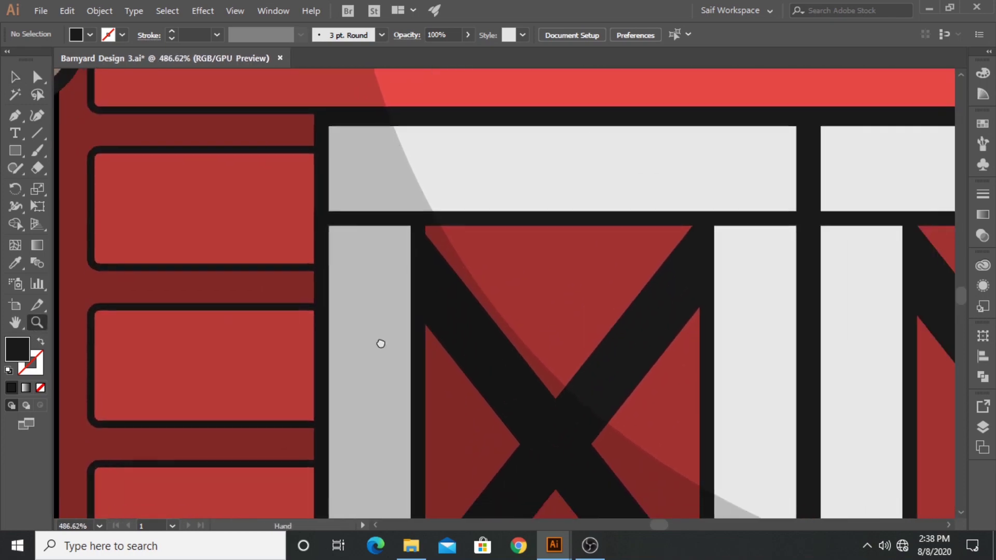
scroll(380, 343, "up", 1)
left_click(361, 195)
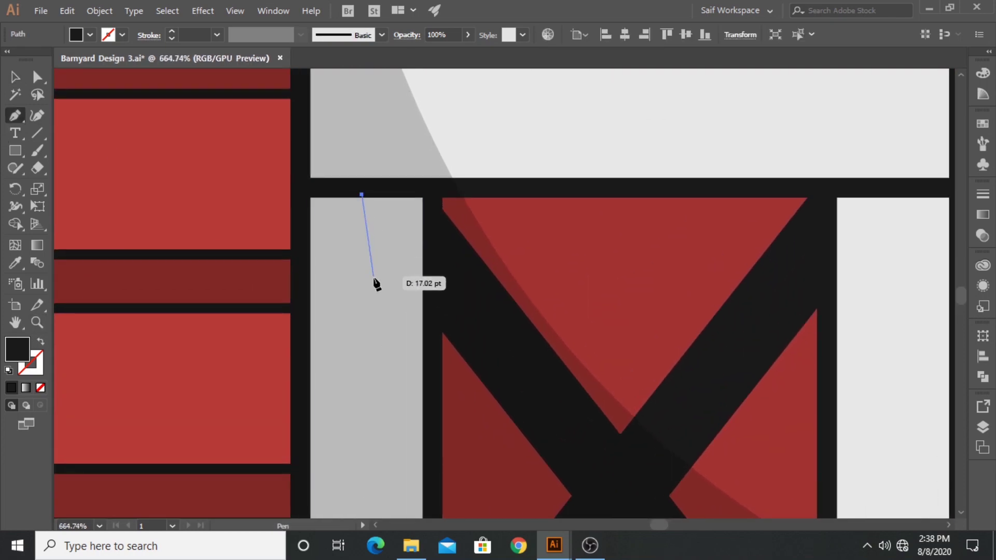
left_click(367, 289)
left_click(378, 195)
left_click_drag(381, 197, 386, 193)
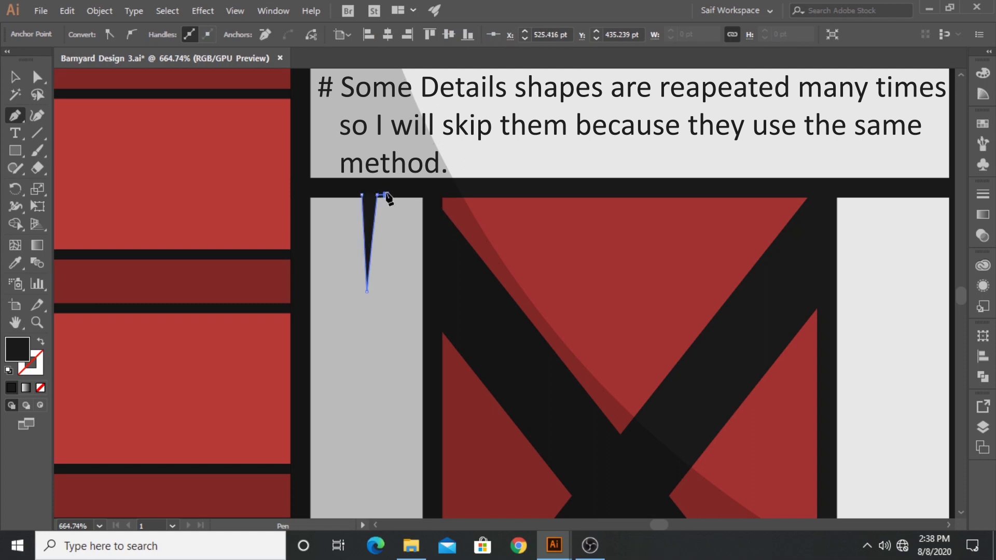
Step: Add a long second spike and close the scratch shape at its start
left_click(395, 195)
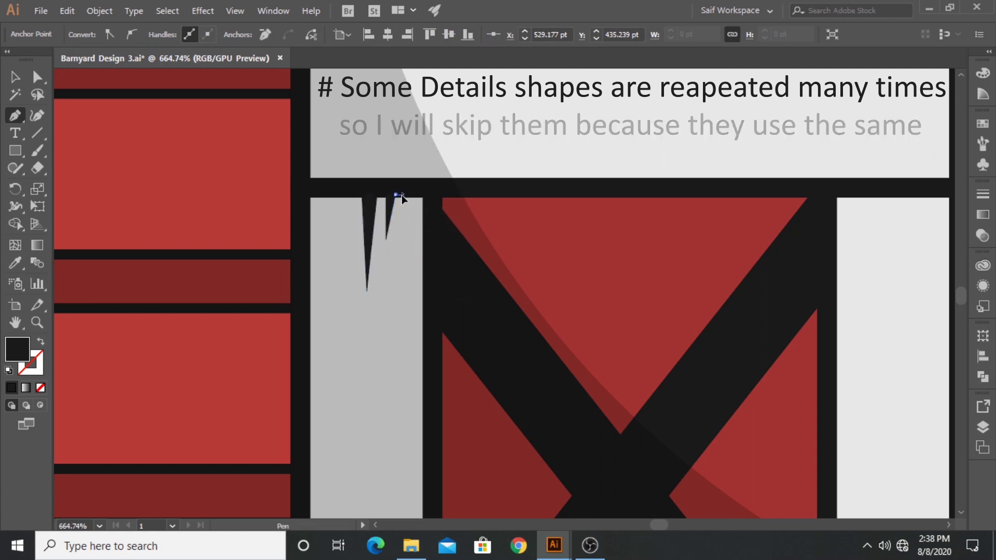
left_click(405, 376)
left_click(417, 188)
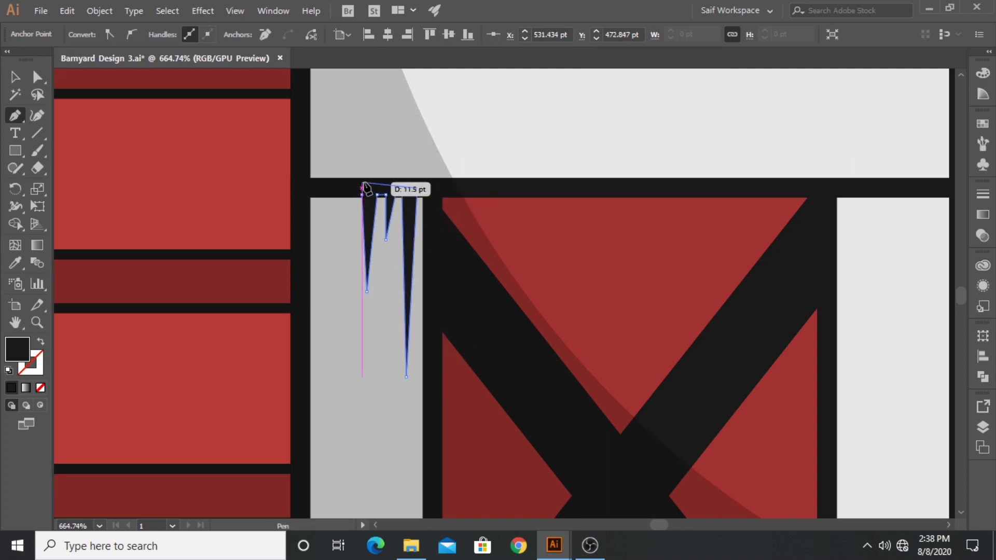
left_click(361, 194)
Step: Slightly round the spike shape's top corners, then recentre the barn in view
key("ctrl")
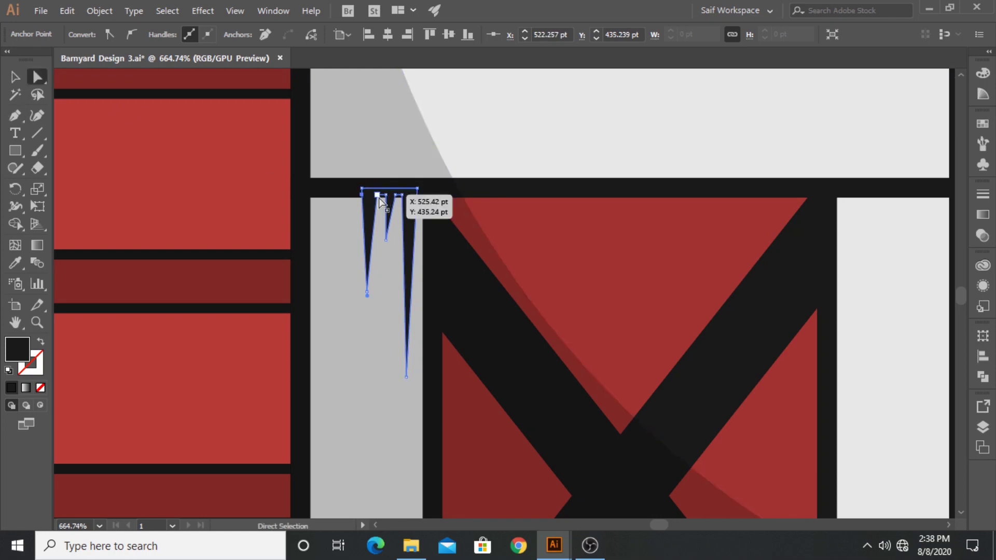
left_click_drag(397, 200, 404, 201)
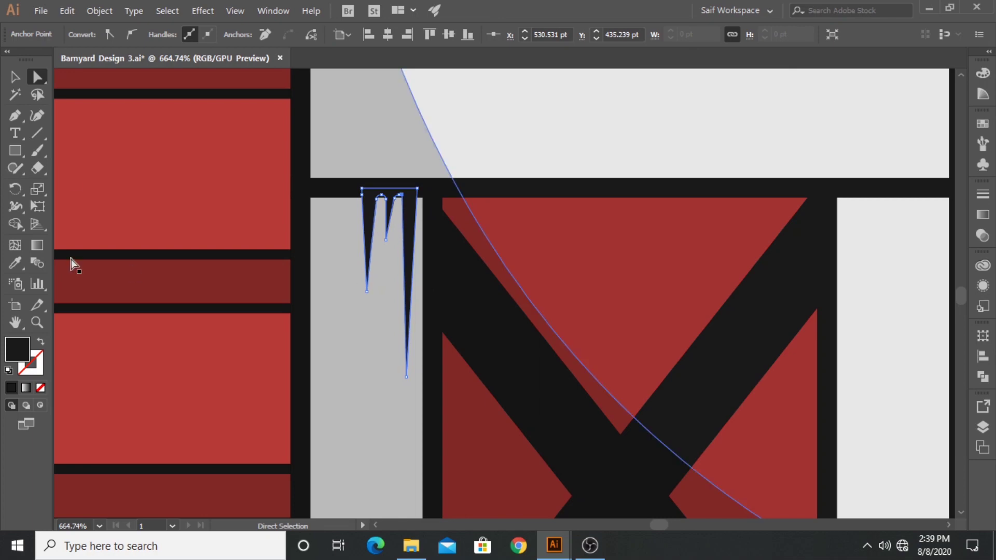
key("z")
scroll(309, 247, "down", 5)
left_click_drag(599, 258, 450, 323)
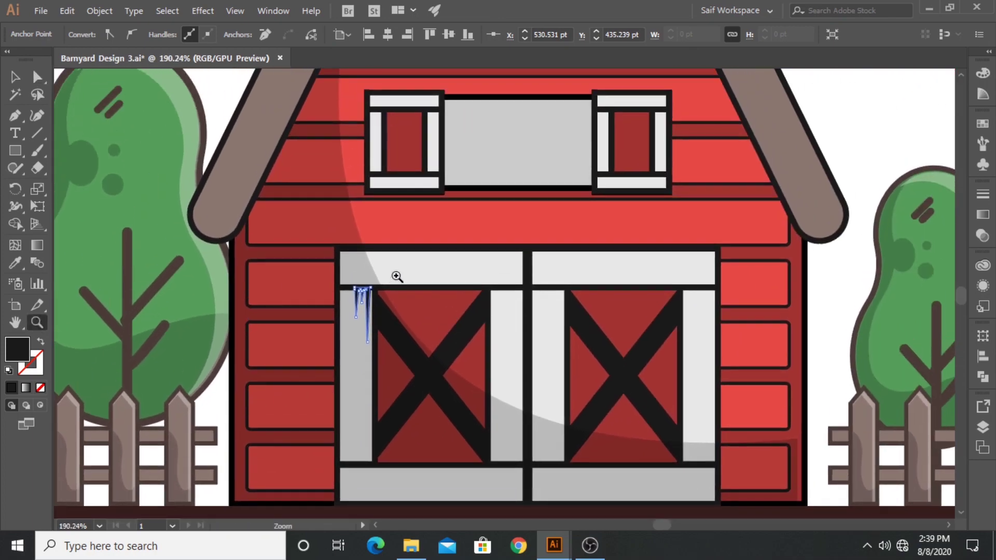
scroll(397, 276, "up", 4)
Step: Draw a short vertical scratch on the top rail with a black 1.5 px stroke
left_click_drag(292, 235, 292, 257)
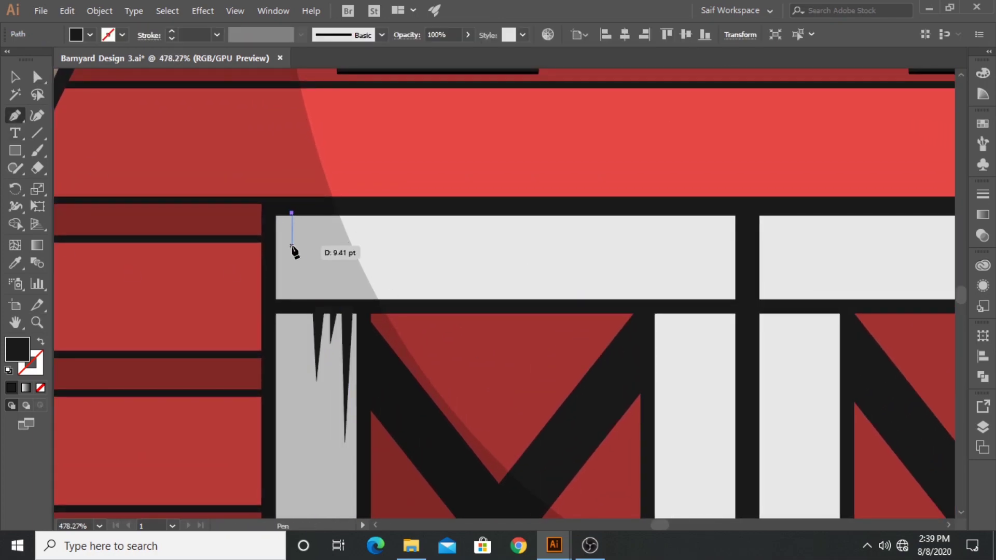
key("v")
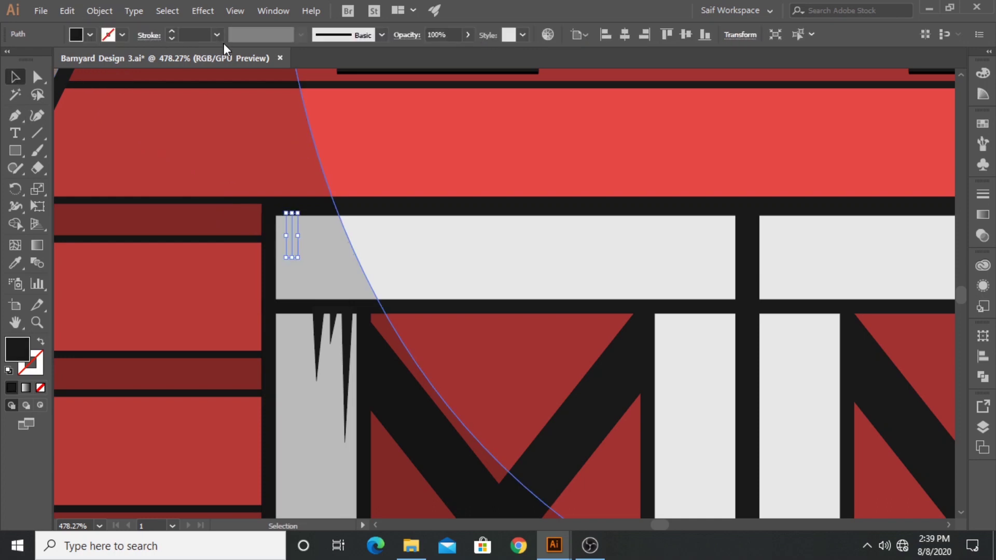
left_click(217, 35)
left_click(228, 75)
left_click(149, 35)
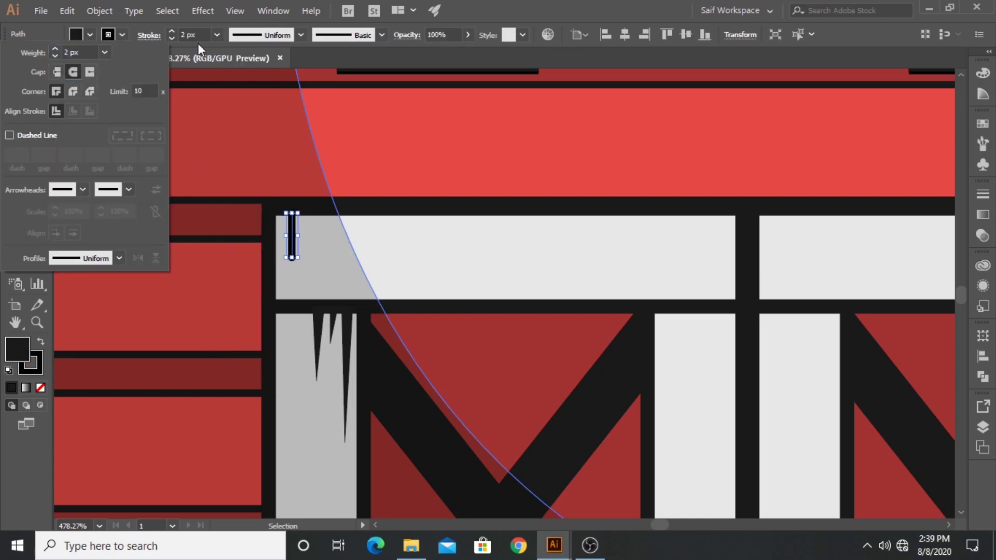
left_click(186, 35)
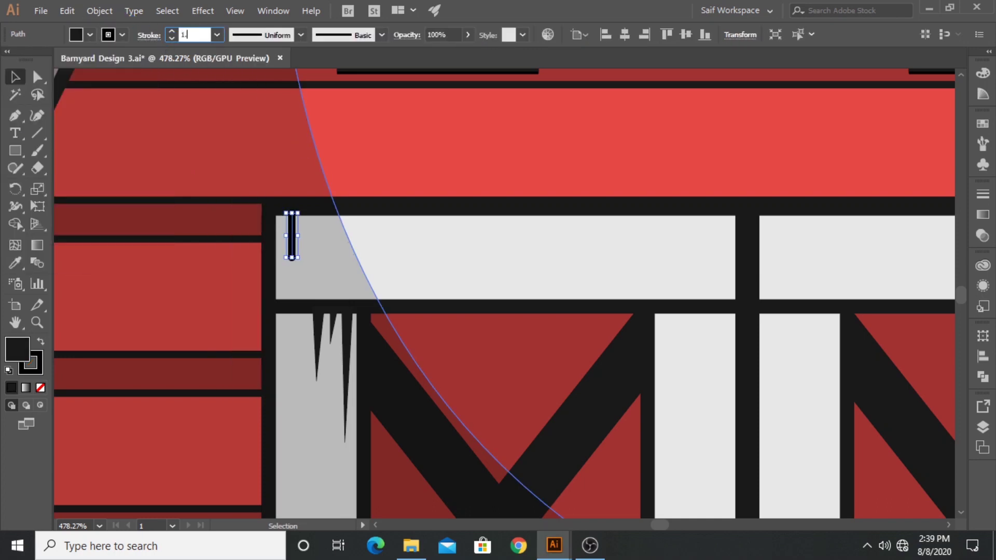
type("1.5")
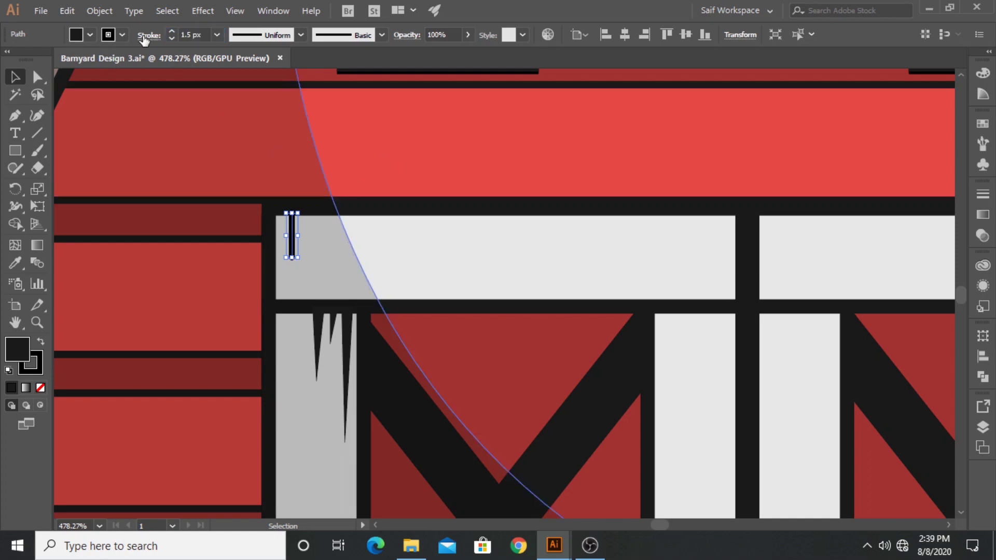
left_click(149, 35)
left_click(493, 139)
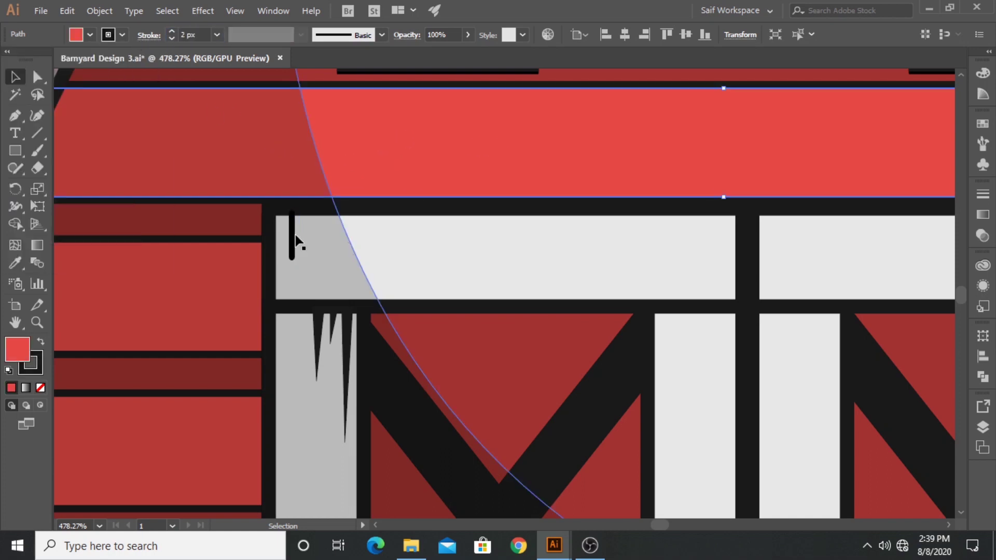
left_click(292, 233)
Step: Add two horizontal scratches near the rail's right end, eyedropping the 1.5 px black style
key("p")
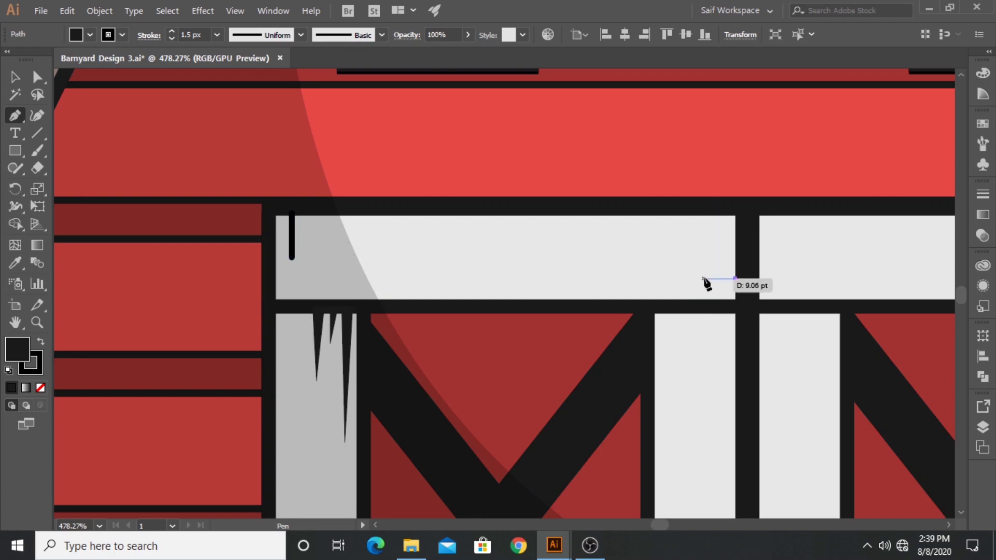
left_click(703, 279)
left_click(723, 262, "ctrl")
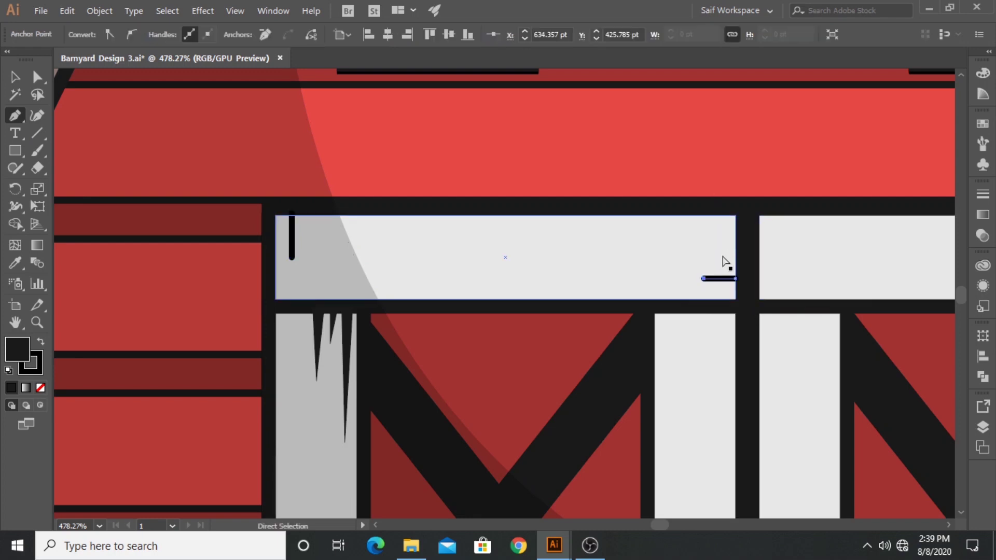
left_click(742, 291)
left_click(664, 290)
left_click(15, 263)
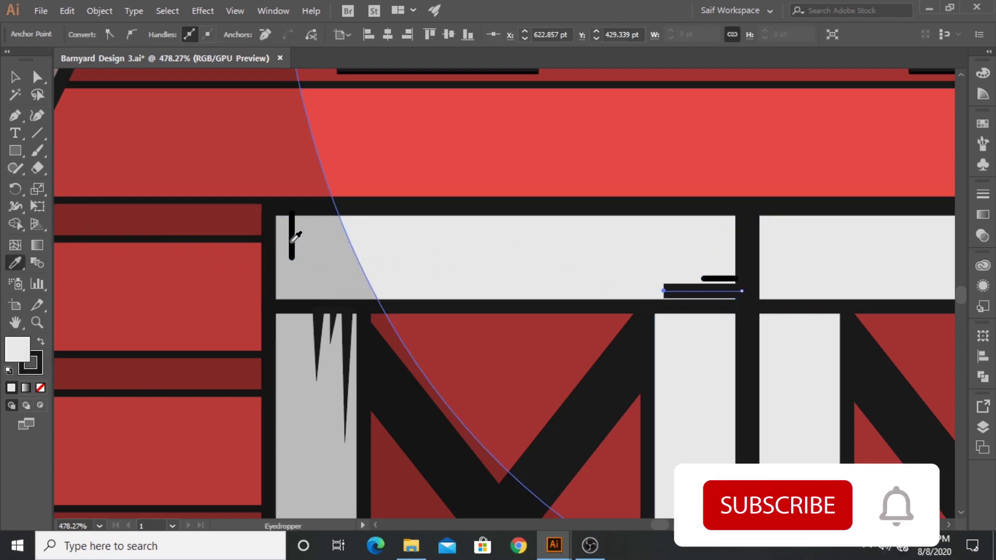
left_click(291, 236)
key("v")
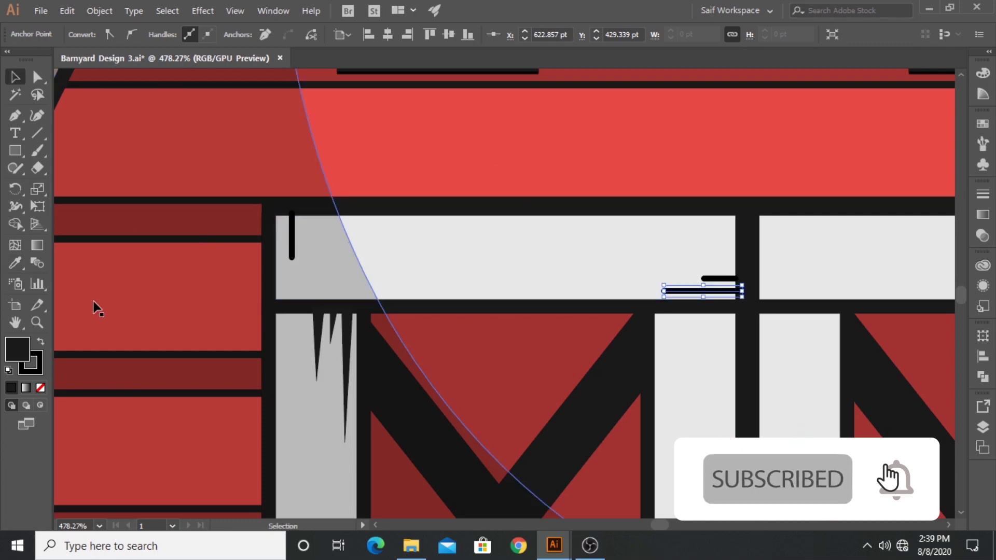
Step: Add a vertical scratch and a short dash at the bottom of the left door's plank
key("z")
mouse_move(647, 287)
left_mouse_down()
mouse_move(534, 305)
mouse_move(527, 352)
left_mouse_up()
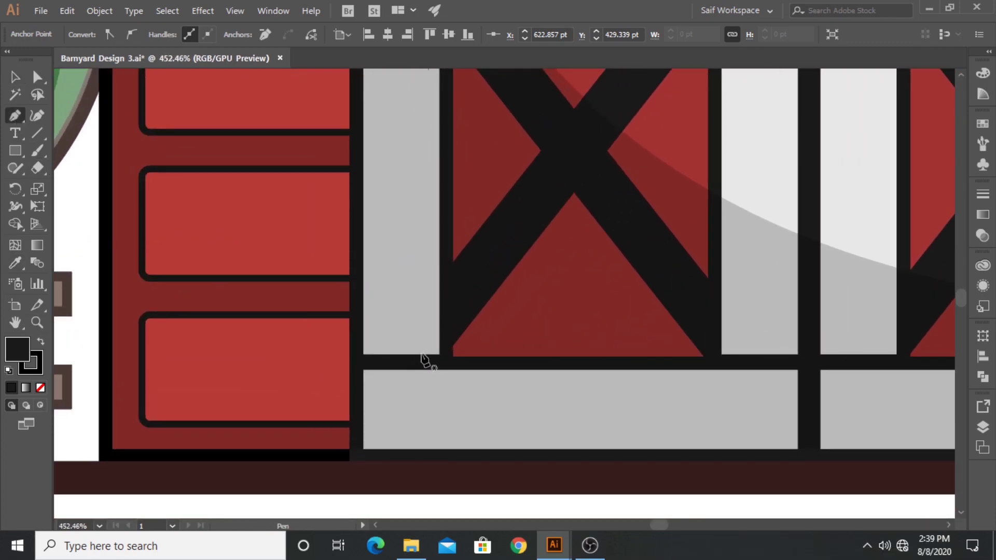
left_click(425, 354)
left_click(425, 306)
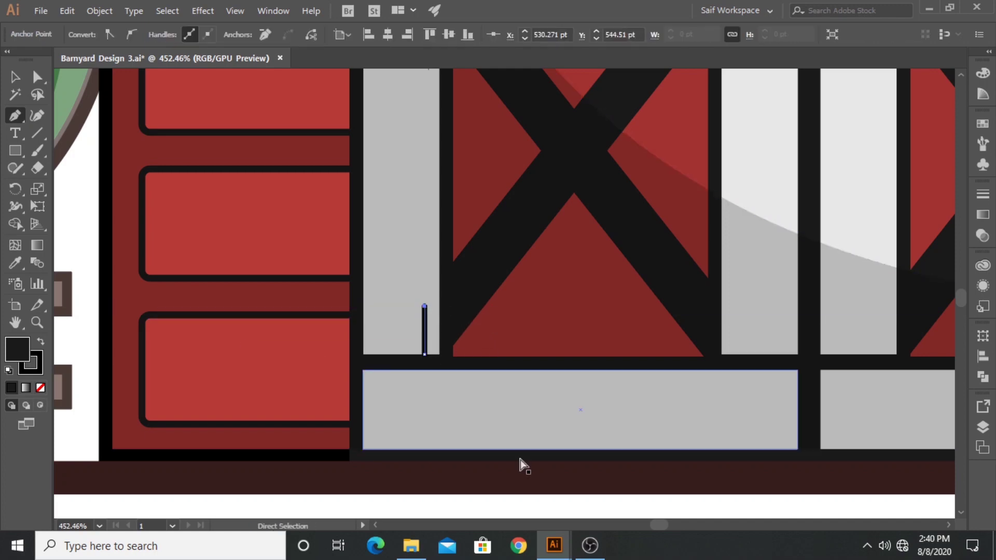
left_click(521, 462, "ctrl")
left_click(424, 295)
left_click(424, 275)
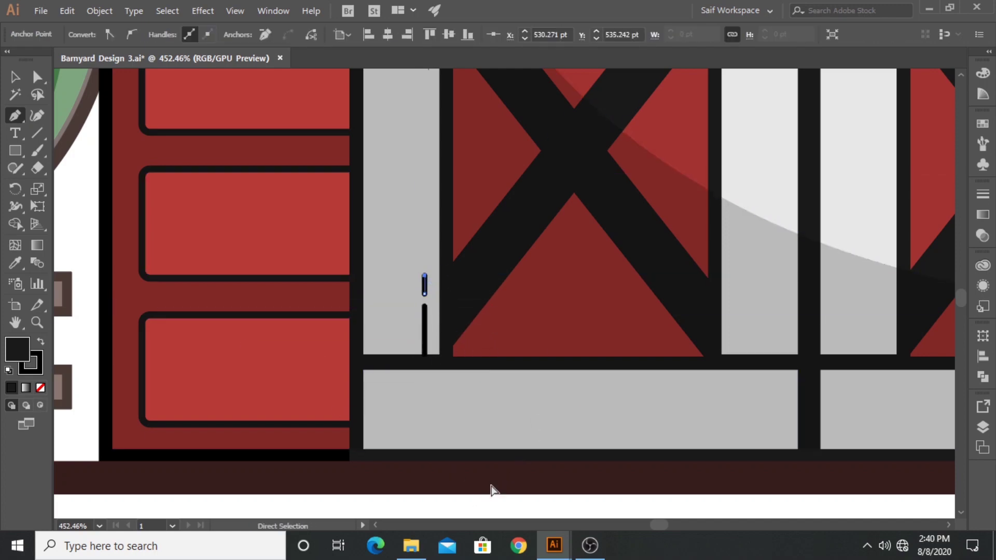
left_click(490, 497, "ctrl")
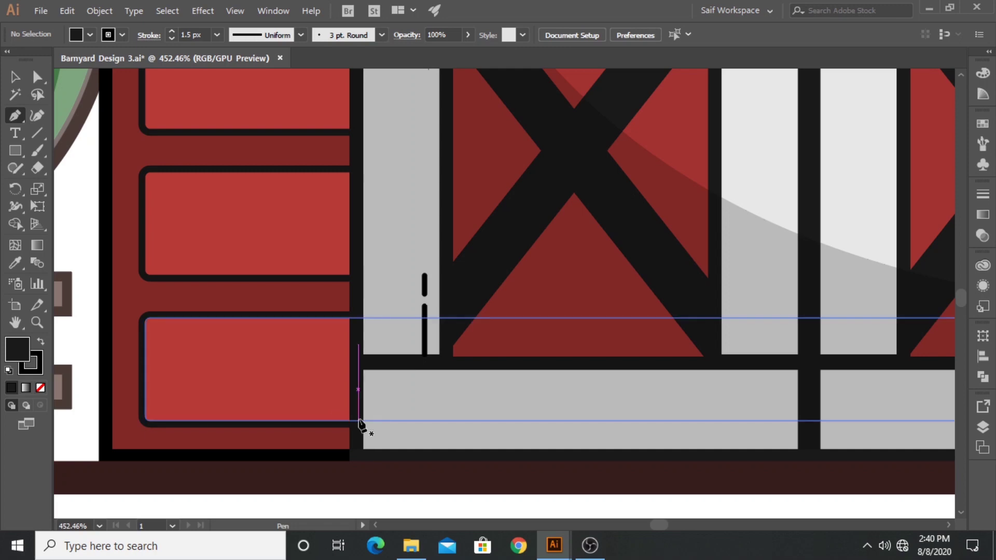
Step: Add two horizontal scratches, one longer, on the bottom rail
left_click(357, 421)
left_click(425, 421)
left_click(492, 493, "ctrl")
left_click(357, 440)
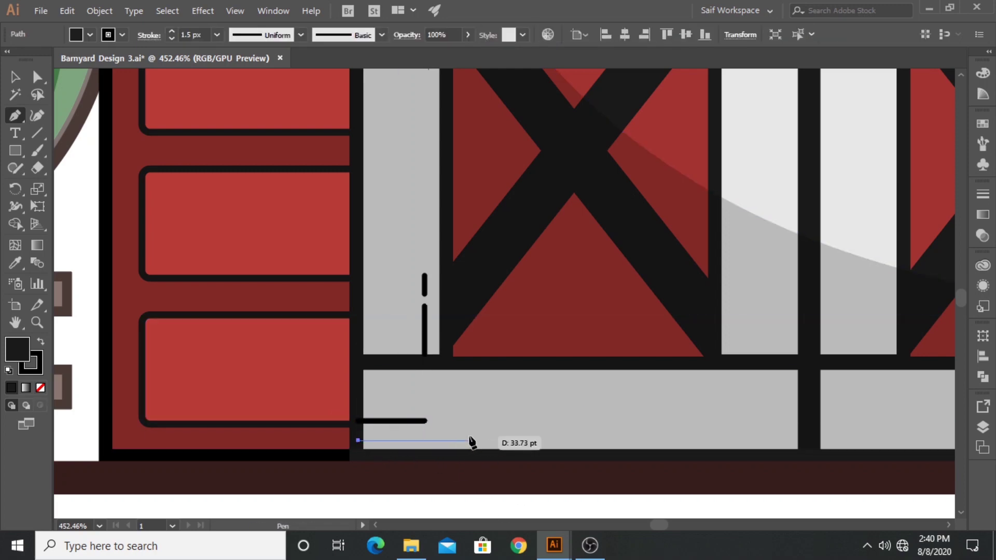
left_click(471, 441)
left_click(479, 506, "ctrl")
Step: Add two vertical dashes near the bottom rail's right end and a short scratch at the right plank's foot
left_click(780, 365)
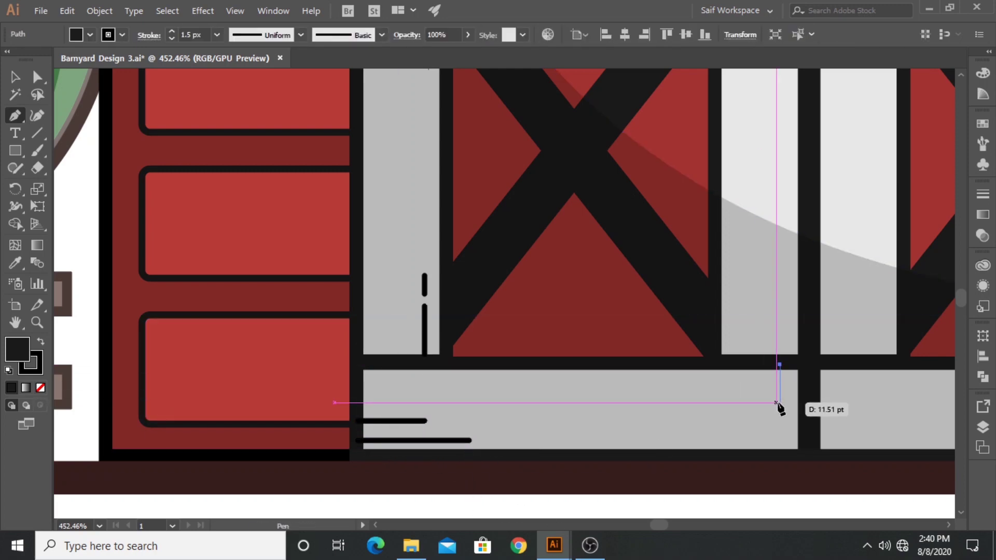
left_click(780, 405)
left_click(778, 493, "ctrl")
left_click(779, 413)
left_click(780, 430)
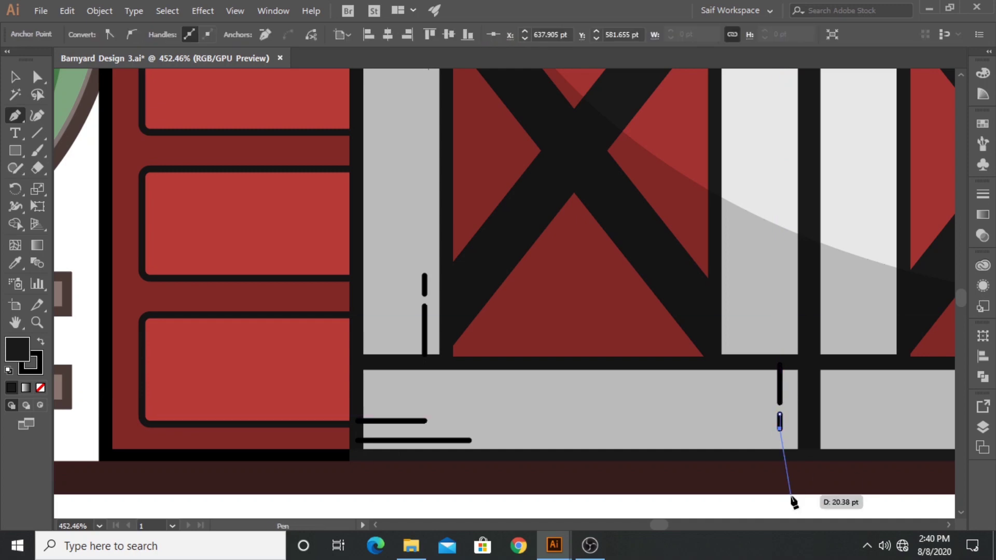
left_click(789, 506, "ctrl")
left_click(721, 340)
left_click(757, 340)
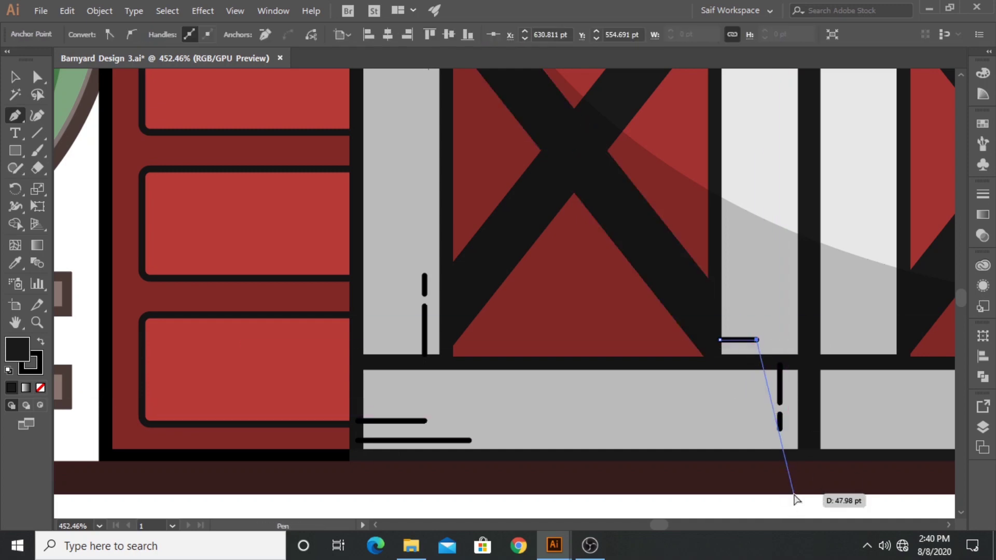
left_click(776, 506, "ctrl")
left_click(37, 322)
Step: Nudge the semi-transparent shadow shape slightly to the right
scroll(717, 167, "down", 2)
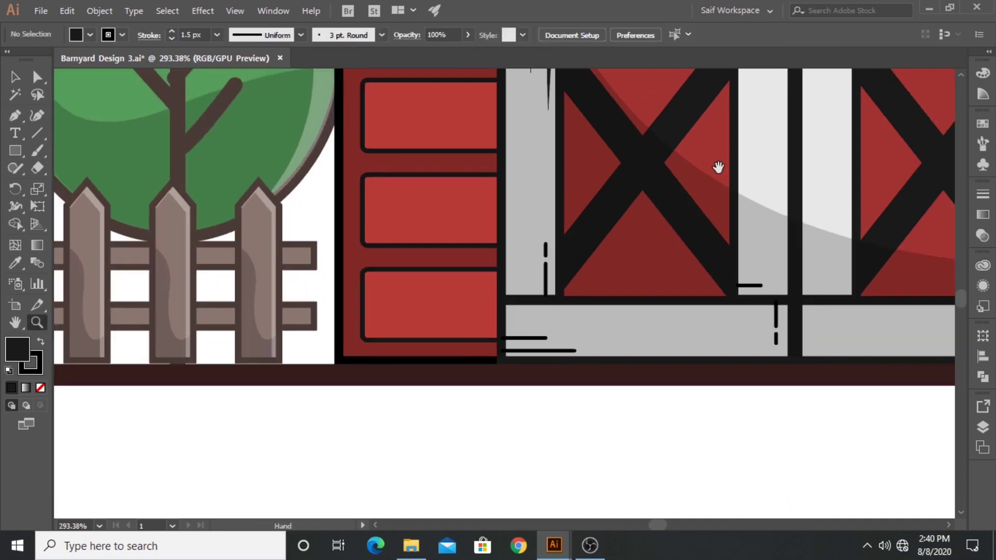
scroll(634, 256, "down", 1)
scroll(640, 256, "down", 2)
scroll(595, 233, "down", 1)
scroll(445, 220, "down", 1)
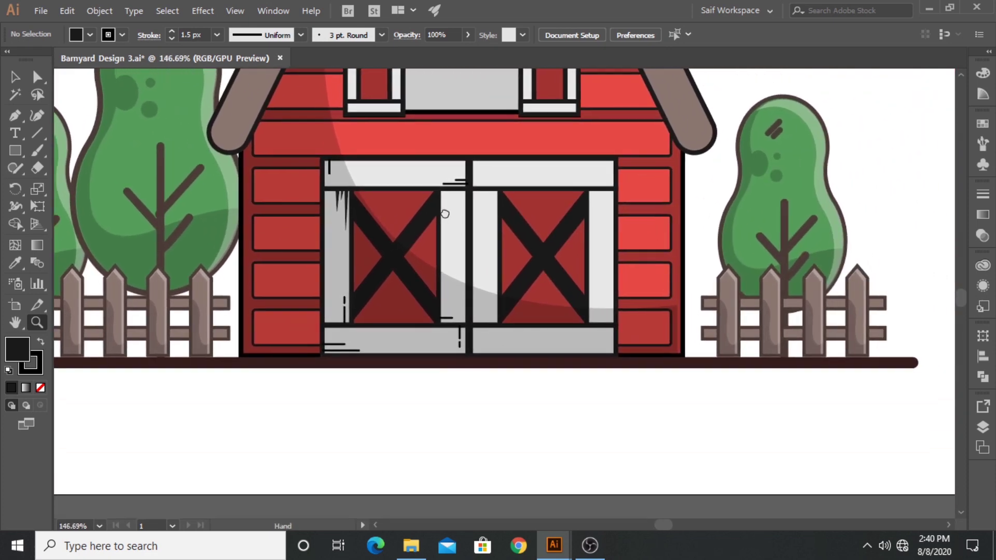
scroll(691, 224, "up", 4)
scroll(322, 169, "up", 1)
scroll(620, 268, "up", 3)
scroll(620, 268, "down", 2)
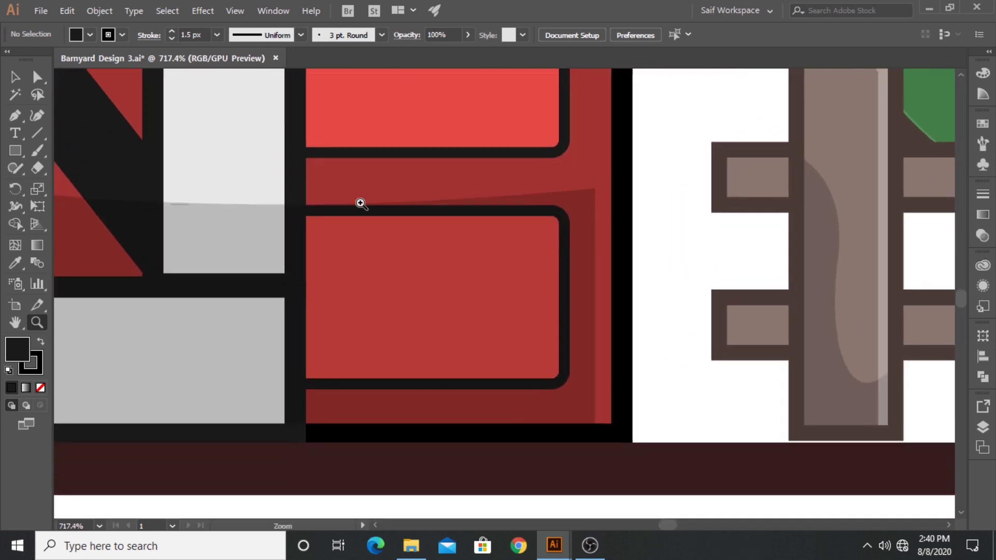
left_click(14, 77)
left_click_drag(594, 349, 612, 350)
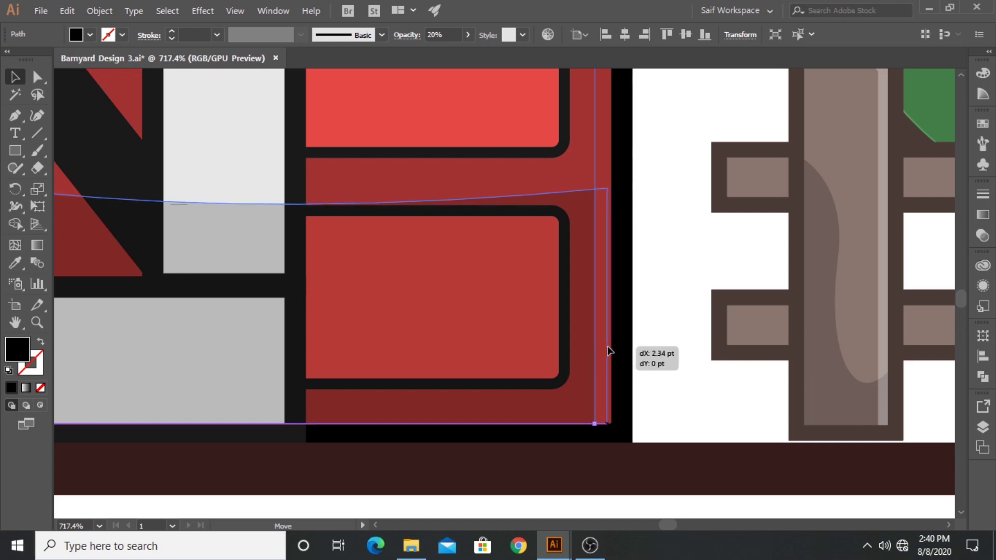
Step: Draw a small black dot and copy it to all four corners of one plank
left_click(596, 506)
left_click(21, 158)
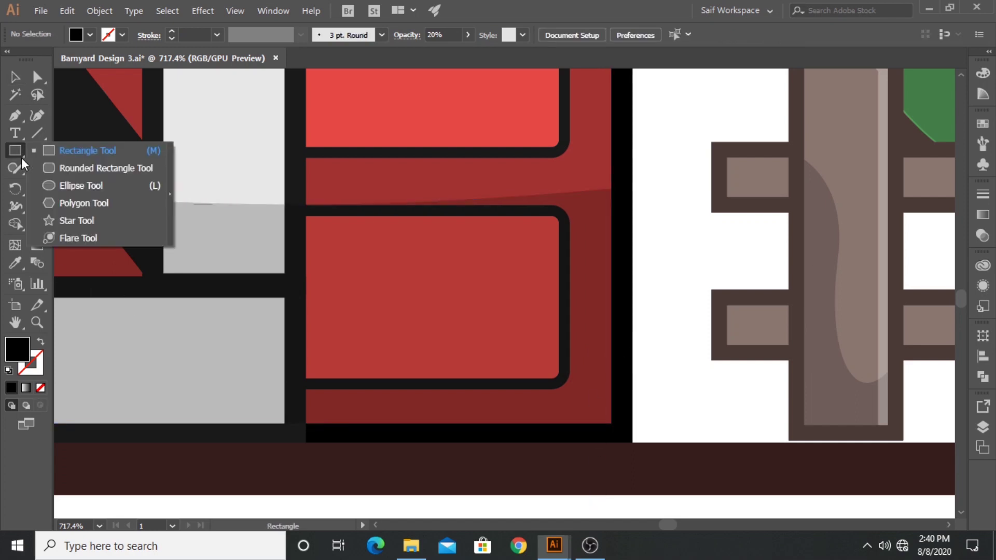
left_click(41, 187)
left_click_drag(546, 369, 545, 369)
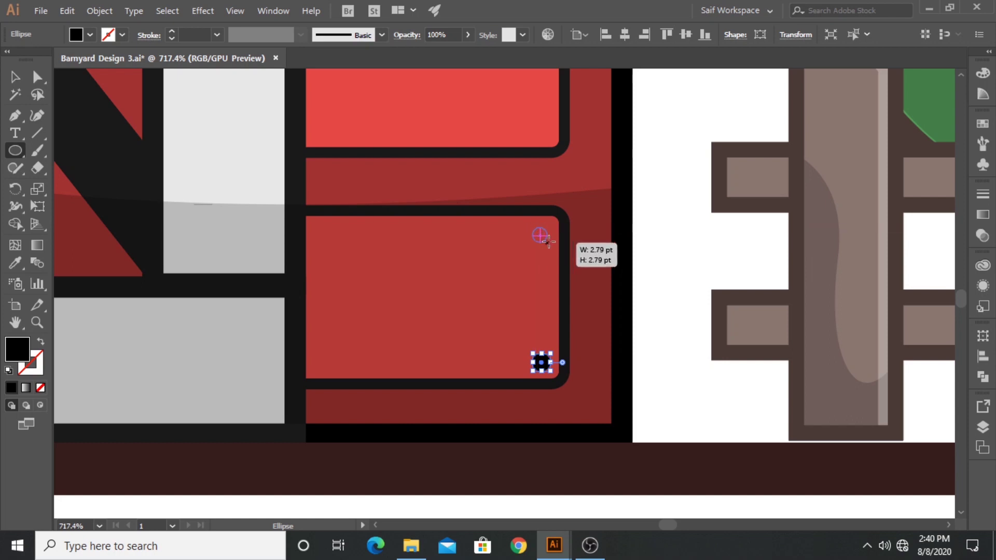
left_click_drag(534, 225, 541, 236)
left_click(622, 515)
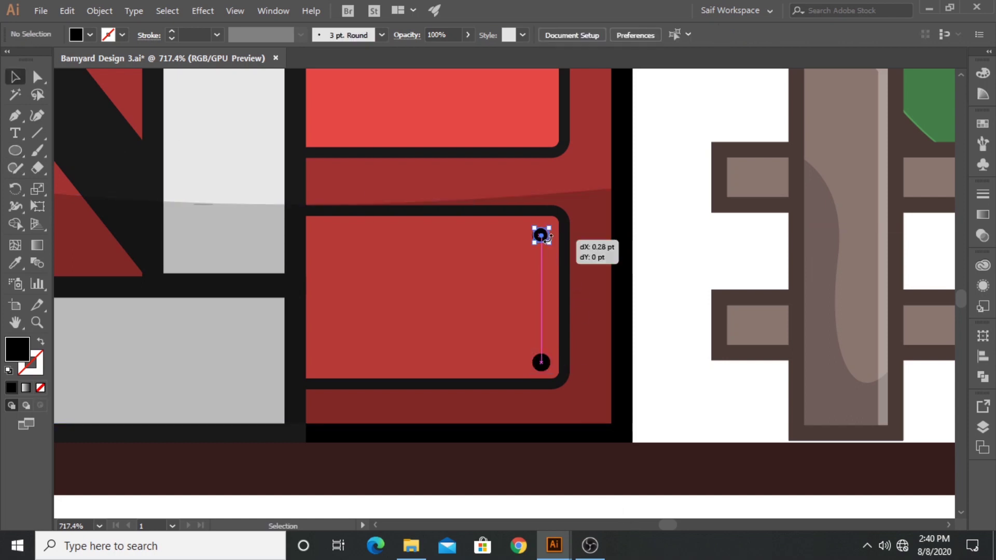
left_click(545, 367, "shift")
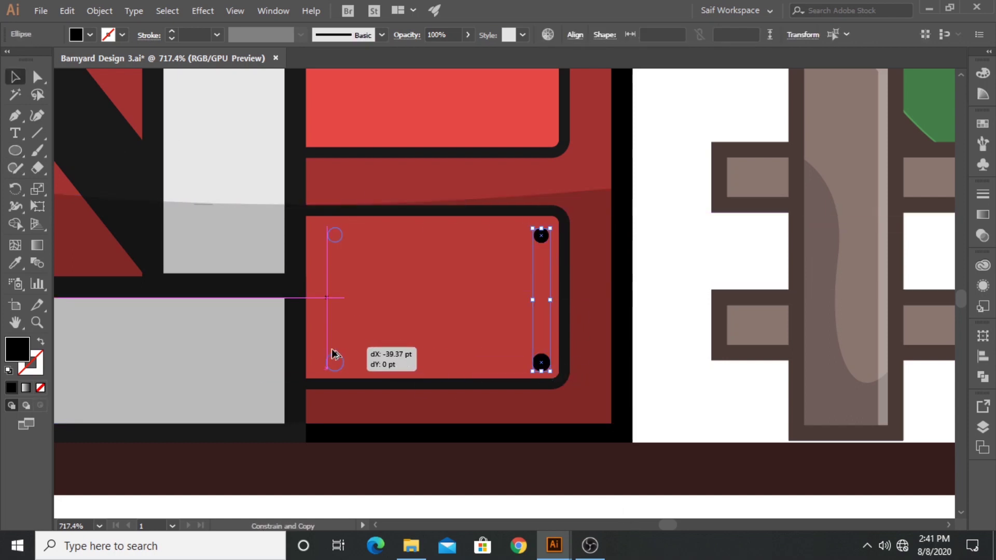
left_click_drag(546, 370, 323, 369)
left_click(542, 363, "shift")
left_click(542, 237, "shift")
Step: Copy the four corner dots onto the plank above
key("z")
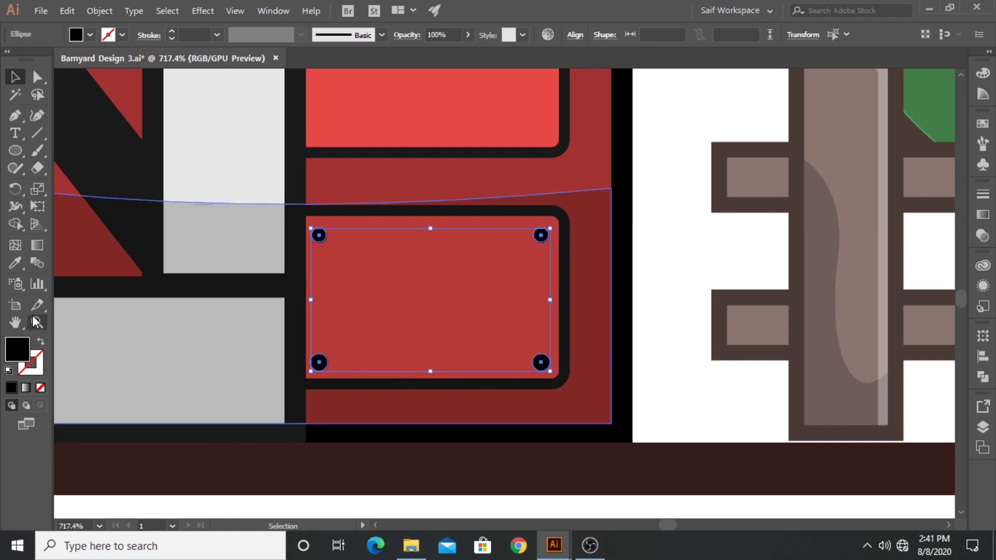
left_click_drag(413, 178, 394, 179)
scroll(251, 303, "up", 3)
left_click(16, 78)
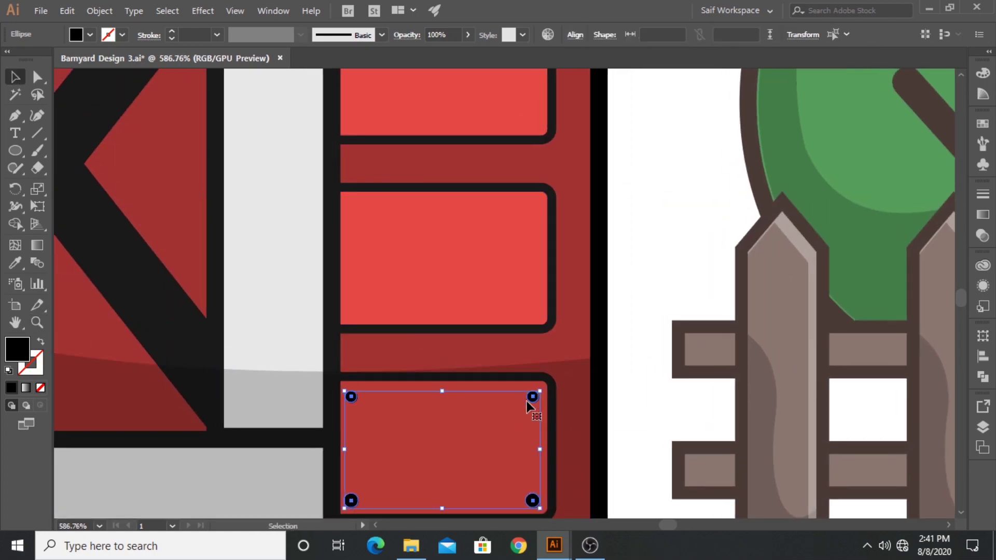
left_click_drag(532, 397, 540, 210)
scroll(532, 254, "up", 3)
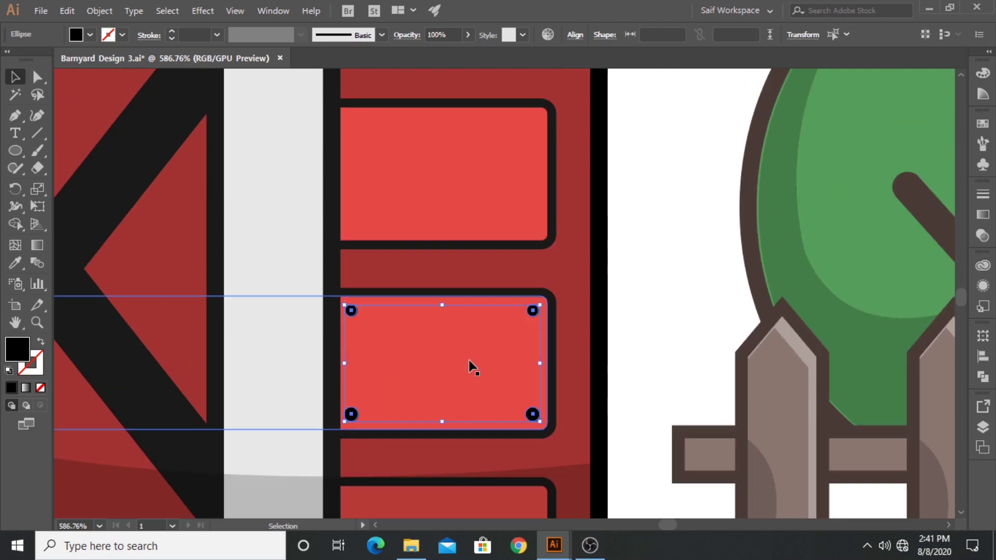
key("ctrl+z")
left_click_drag(534, 313, 534, 123)
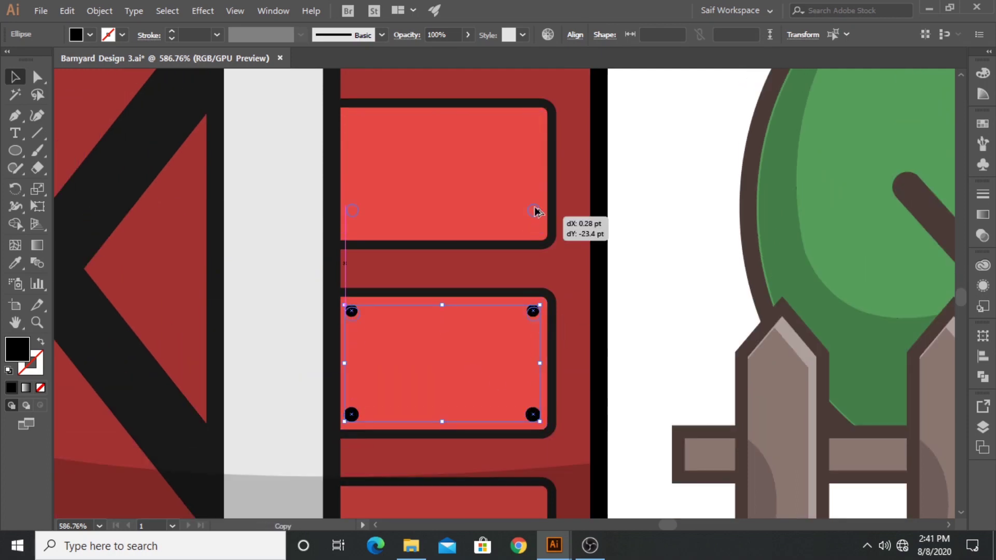
scroll(400, 300, "up", 5)
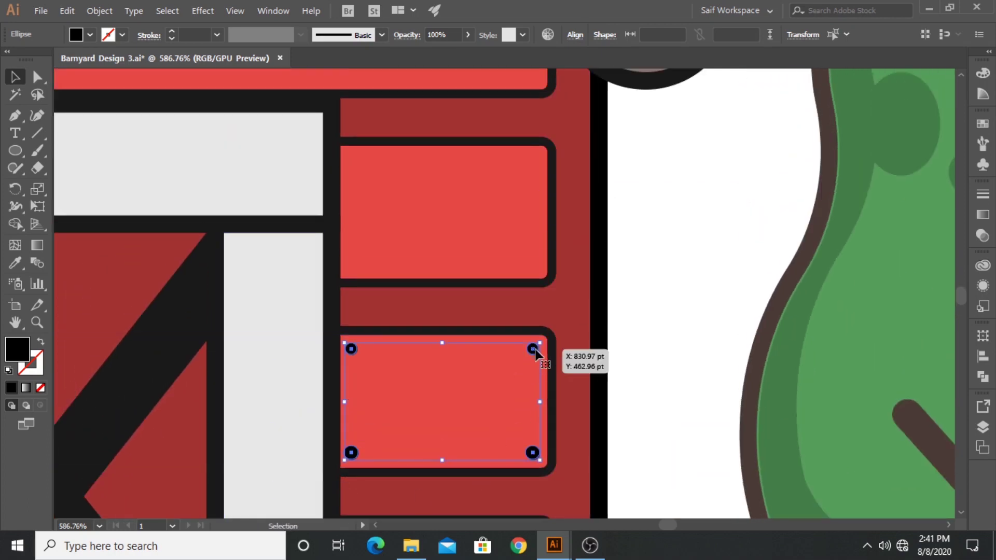
left_click_drag(533, 349, 537, 166)
scroll(499, 220, "up", 3)
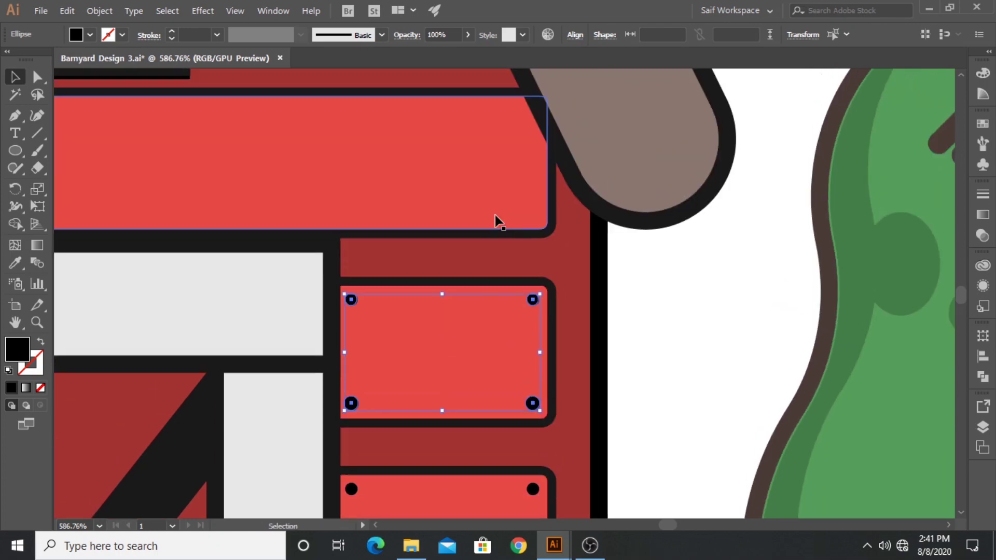
Step: Copy the dots onto the top left-side plank and align them to its edges
key("z")
left_click(445, 325, "alt")
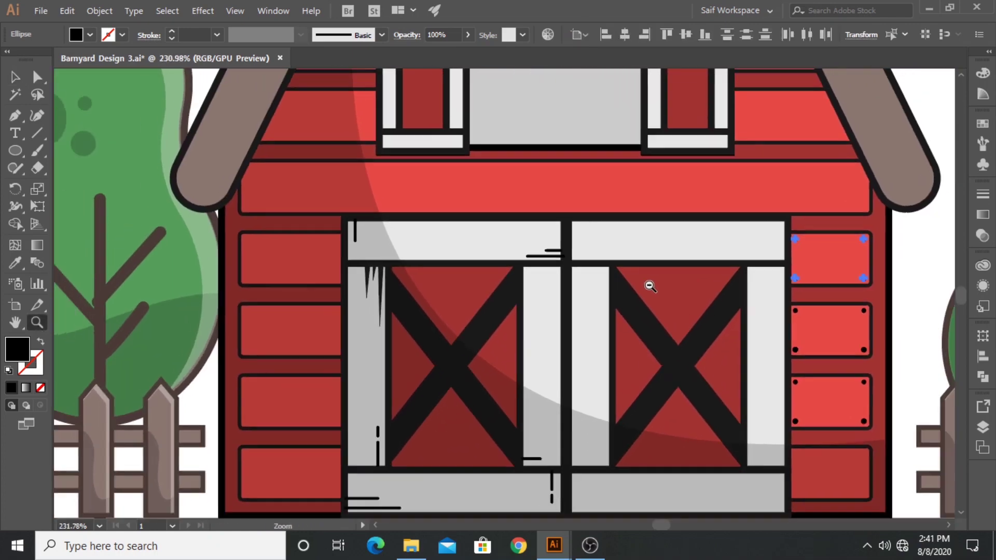
left_click(649, 286, "alt")
key("v")
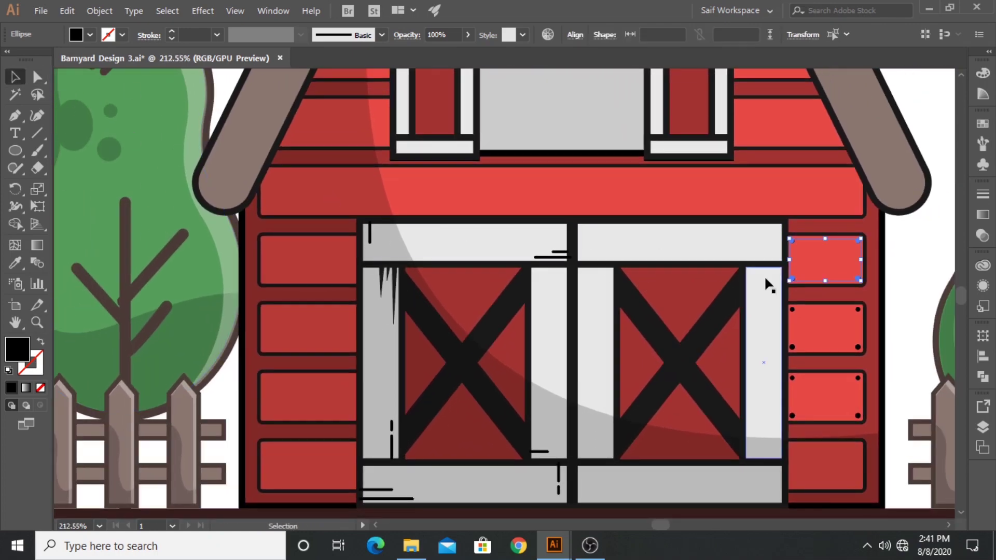
left_click_drag(795, 281, 269, 281)
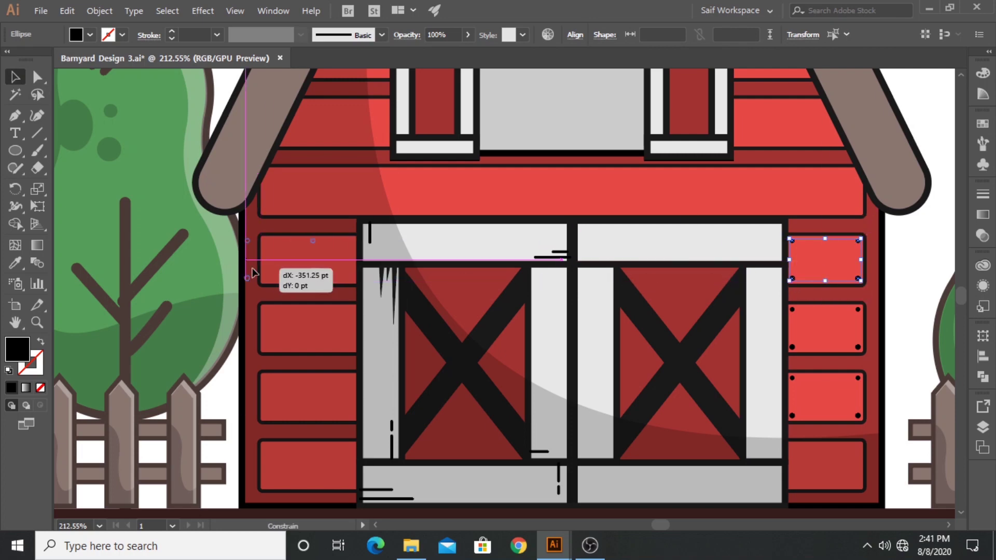
scroll(300, 246, "up", 1)
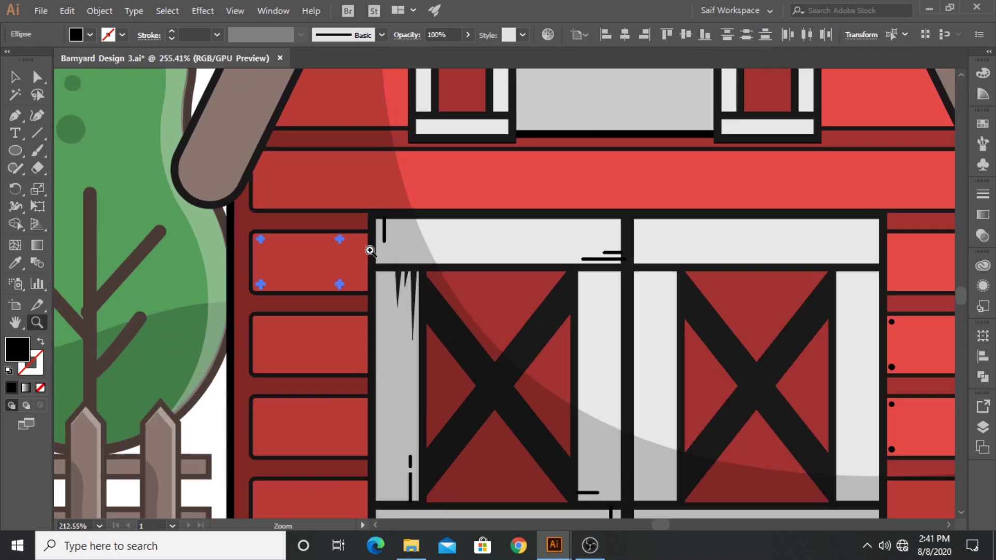
scroll(300, 246, "up", 1)
left_click(434, 219)
left_click(434, 369, "shift")
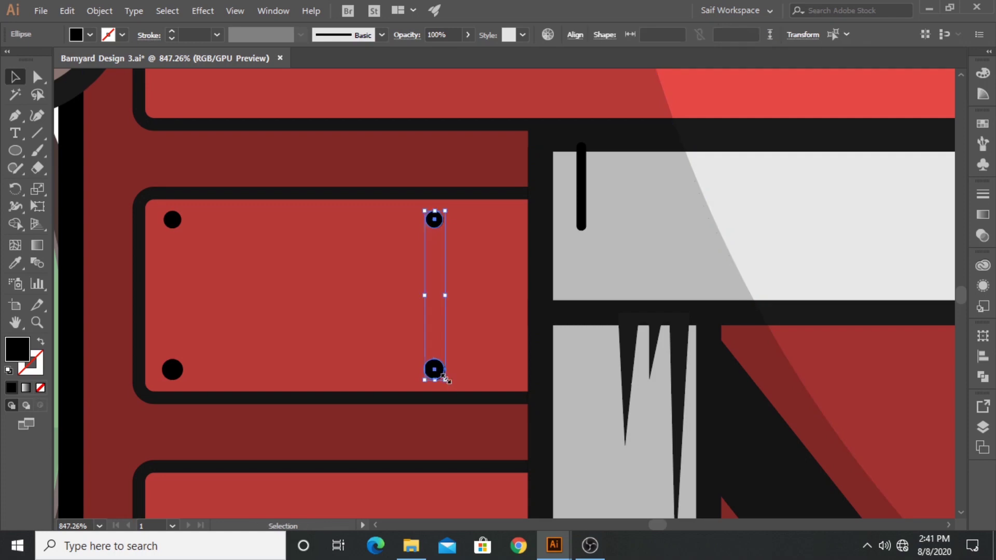
left_click_drag(438, 372, 513, 369)
left_click(172, 219)
left_click(173, 369, "shift")
left_click_drag(169, 375, 157, 372)
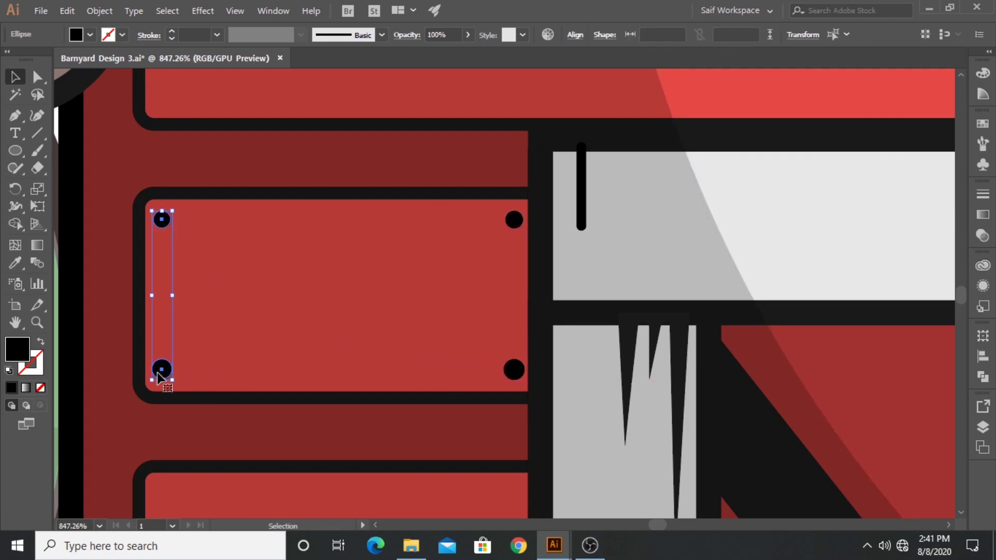
Step: Copy the four dots down onto each lower plank, repeating with Ctrl+D
left_click(37, 322)
left_click(364, 329, "alt")
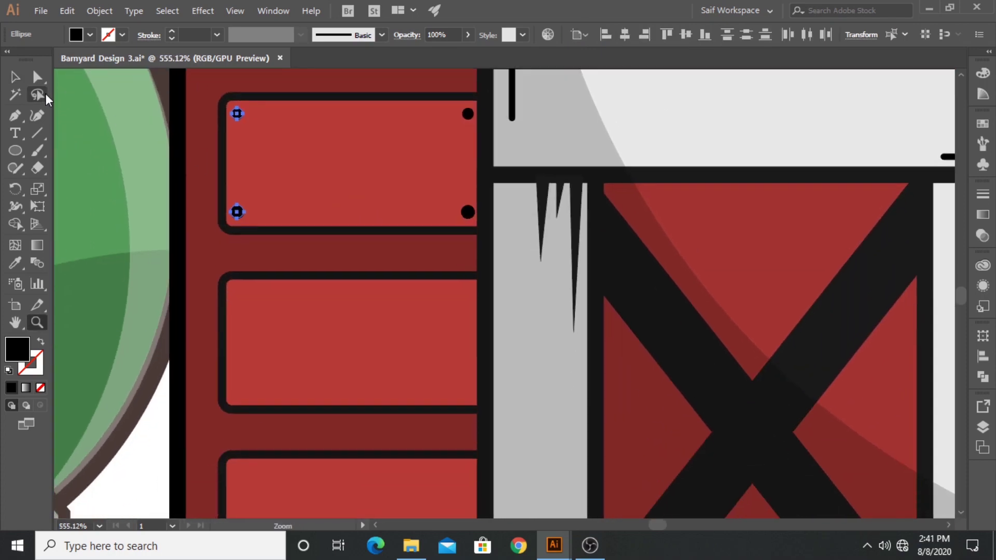
left_click(15, 76)
left_click(468, 113, "shift")
left_click(467, 212, "shift")
left_click_drag(468, 213, 468, 387)
scroll(251, 359, "down", 5)
key("ctrl+d")
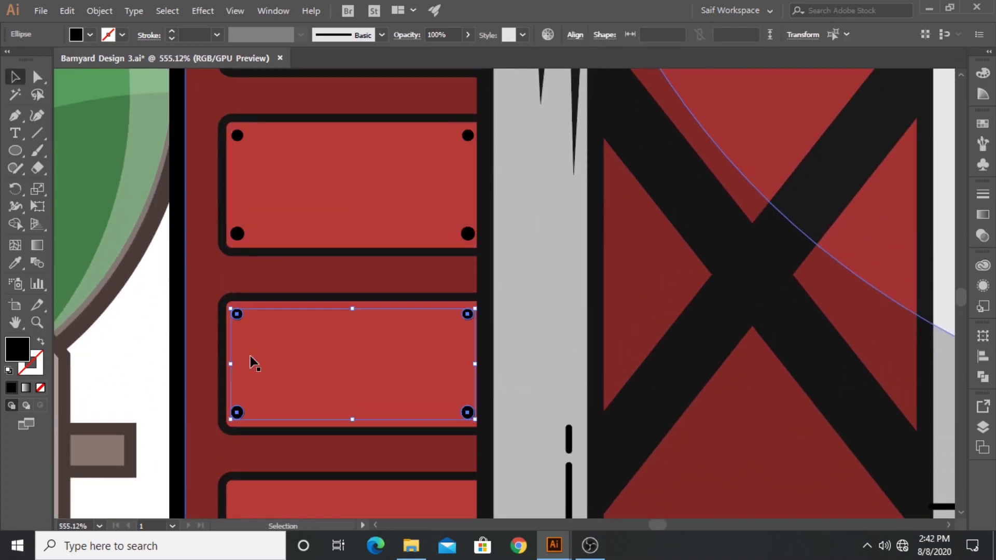
scroll(254, 363, "down", 3)
scroll(161, 338, "down", 2)
key("ctrl+d")
left_click(37, 322)
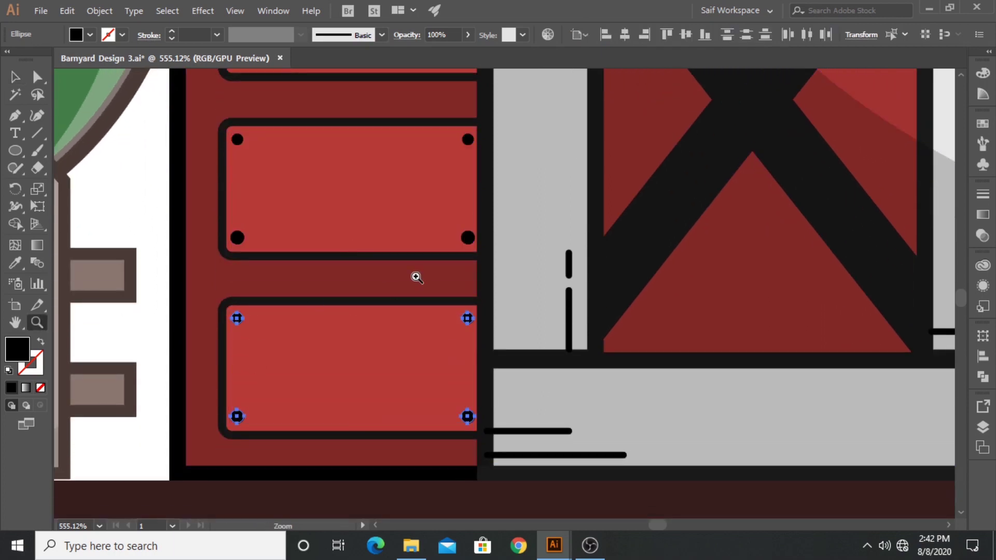
left_click(404, 381)
Step: Draw a jagged black scratch spike from the left door's base across the lowest plank
left_click(492, 325)
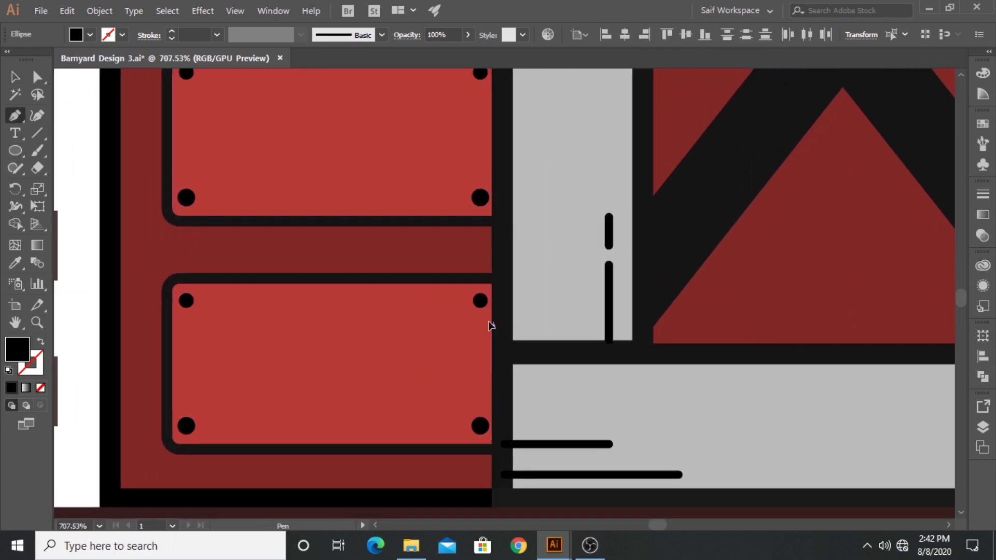
left_click_drag(374, 335, 498, 346)
left_click(496, 342)
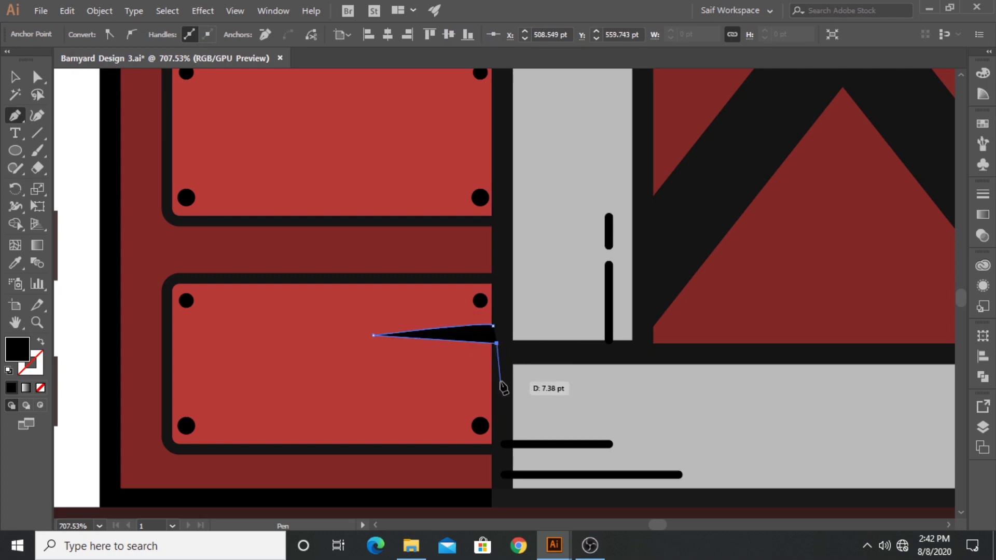
left_click(292, 395)
left_click(507, 399)
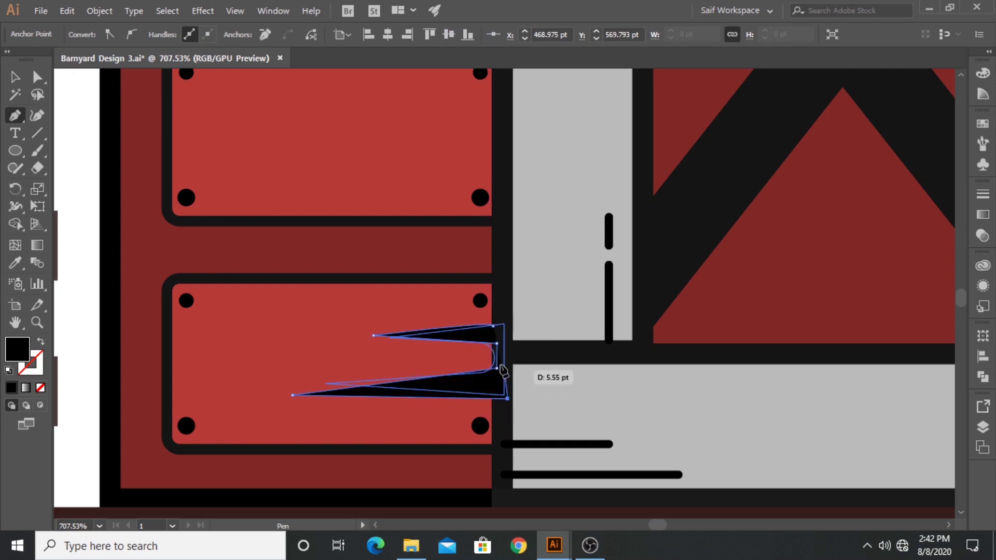
left_click(507, 320)
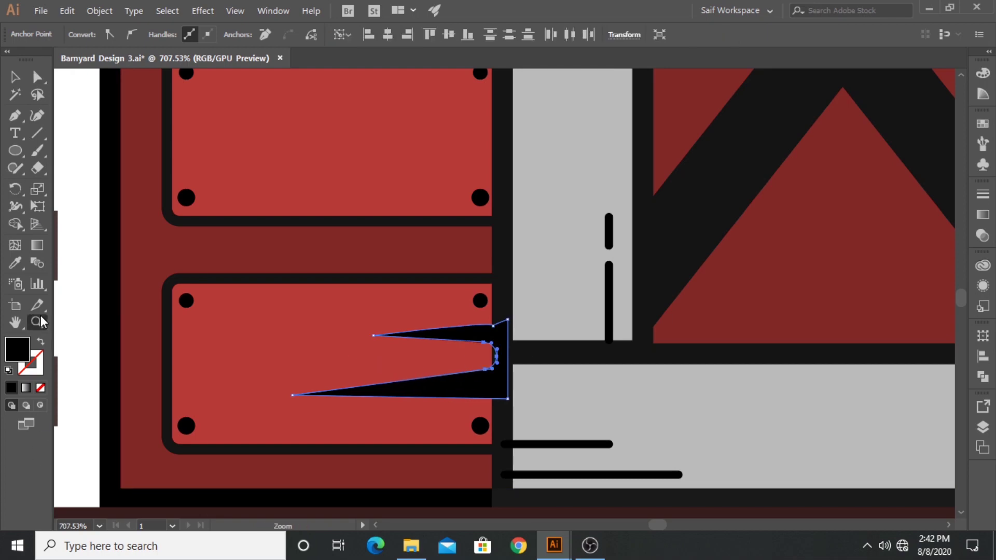
Step: Zoom out and deselect the new scratch shape
scroll(522, 208, "down", 5)
scroll(521, 208, "down", 2)
scroll(596, 234, "down", 1)
scroll(447, 227, "down", 1)
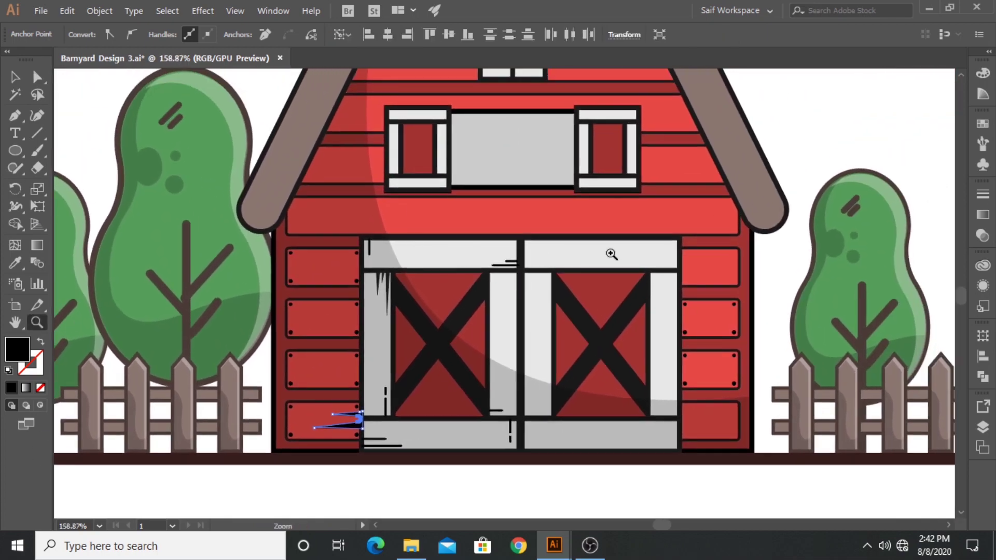
scroll(610, 256, "down", 1)
scroll(366, 260, "down", 1)
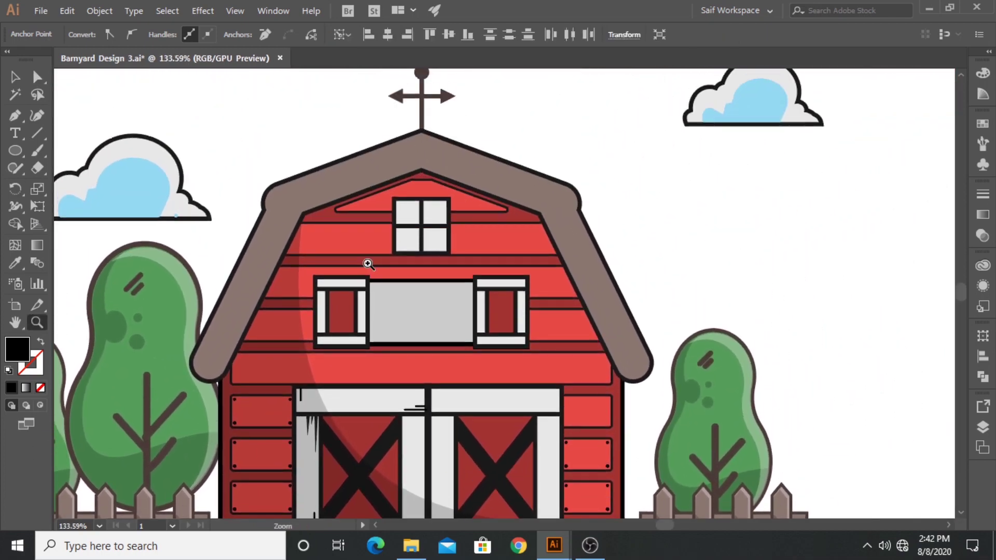
scroll(358, 280, "down", 2)
left_click(11, 78)
left_click(728, 196)
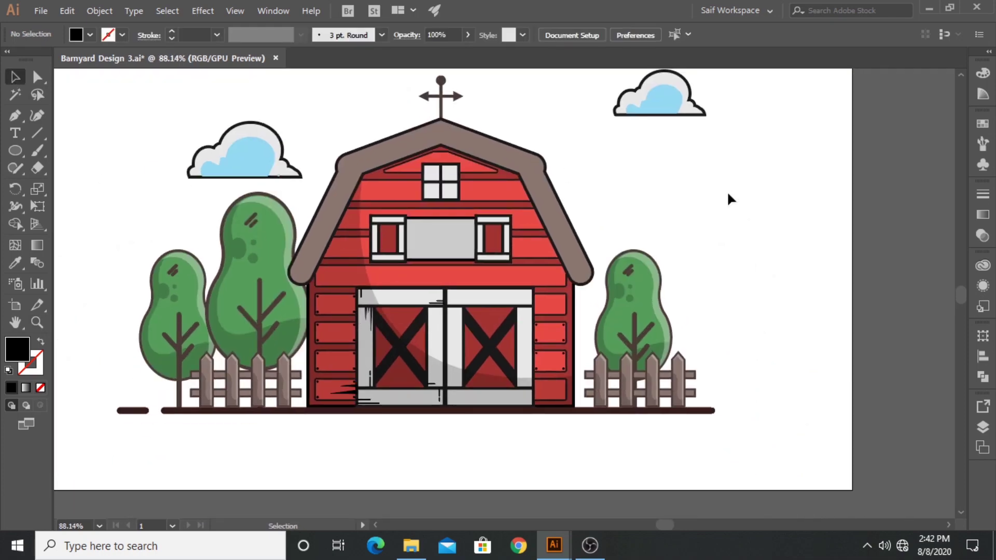
left_click(38, 323)
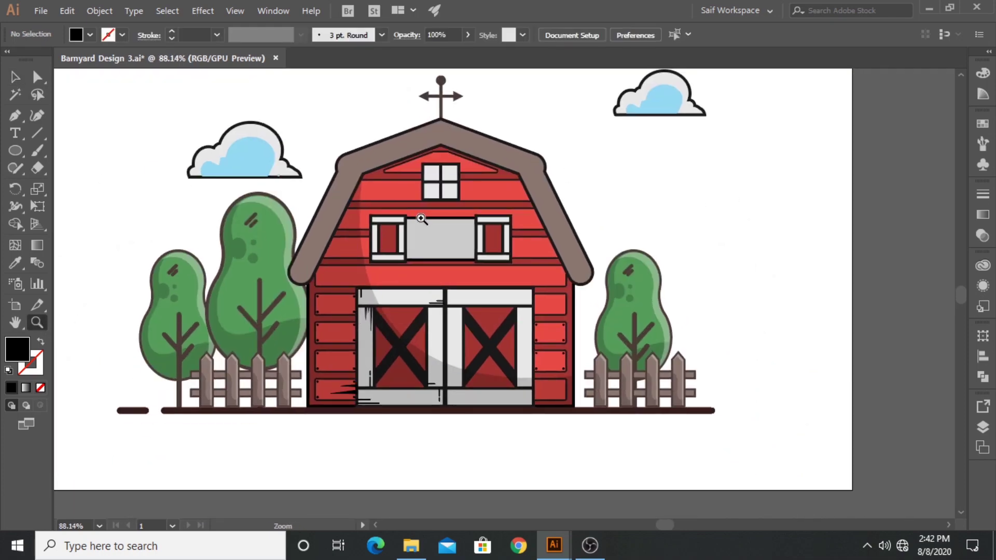
left_click(16, 78)
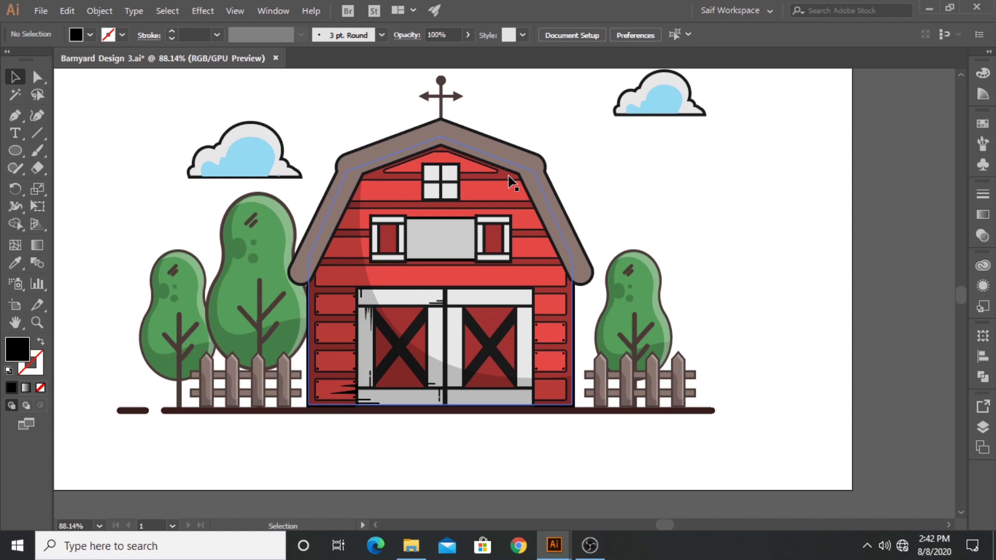
Step: Place a copy of the barn body beside the artboard and draw a tall rectangle over it
left_click_drag(509, 177, 902, 178)
left_click_drag(700, 222, 741, 223)
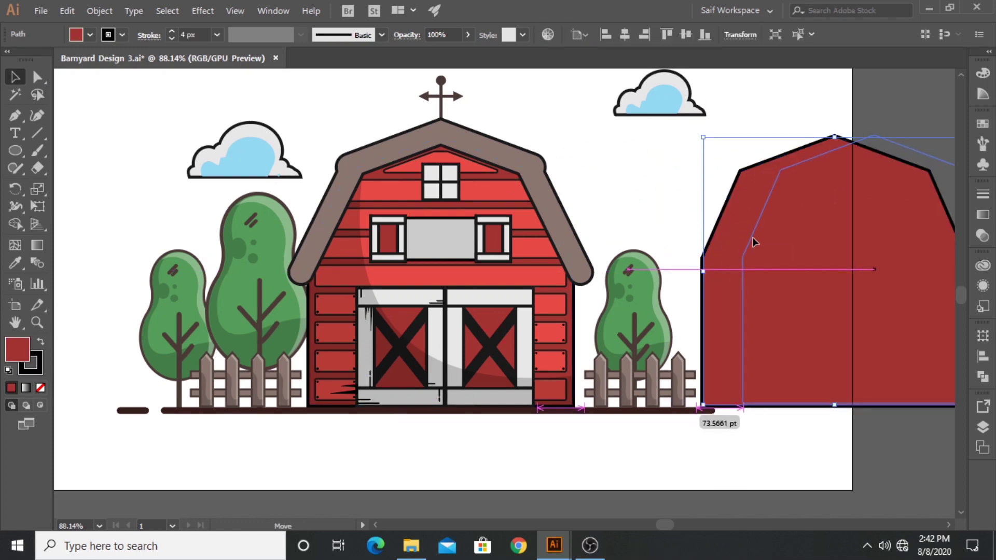
scroll(729, 252, "down", 2)
scroll(540, 202, "down", 2)
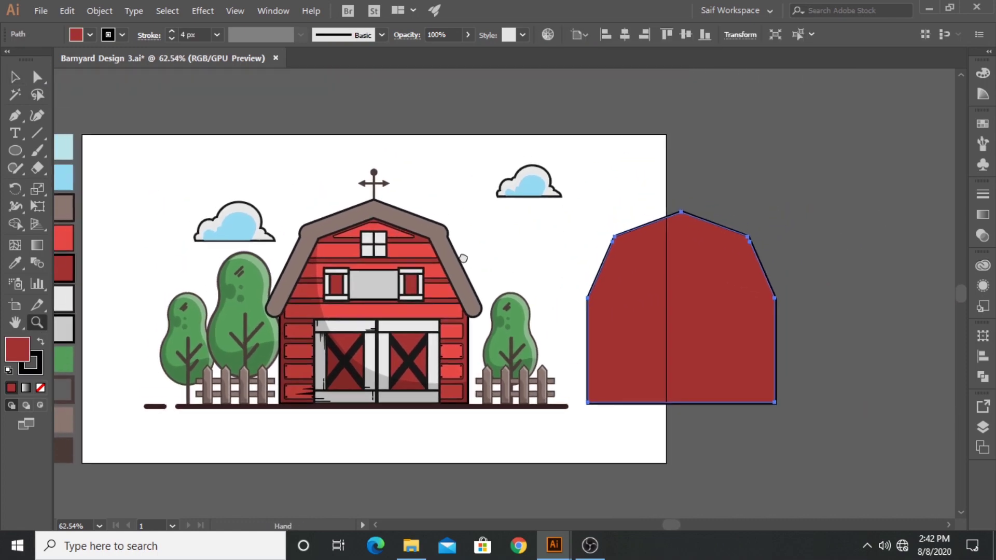
left_click_drag(17, 151, 68, 149)
mouse_move(637, 129)
left_mouse_down()
mouse_move(682, 439)
mouse_move(673, 437)
left_mouse_up()
key("v")
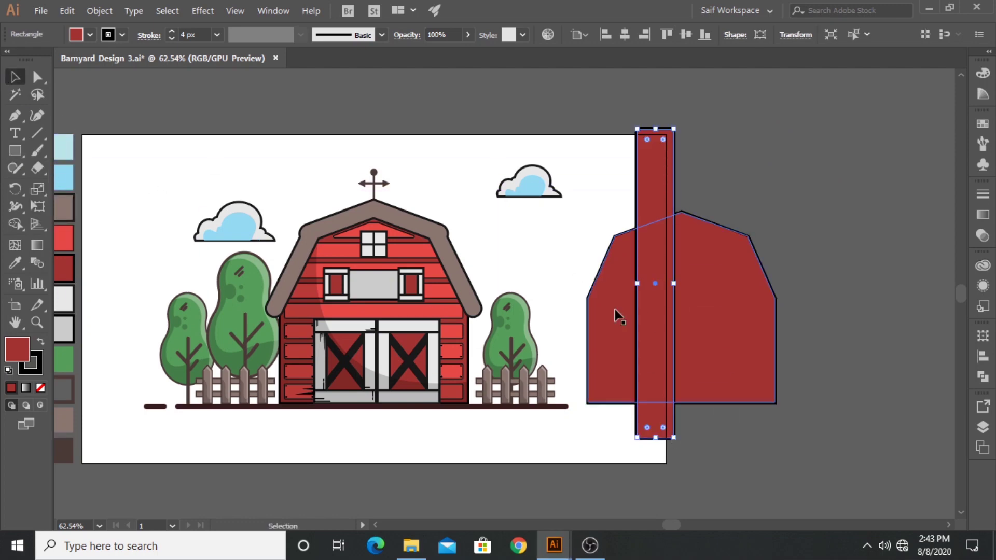
Step: Duplicate the rectangle as a thin strip and rotate both diagonally over the barn copy
left_click_drag(649, 354, 698, 354)
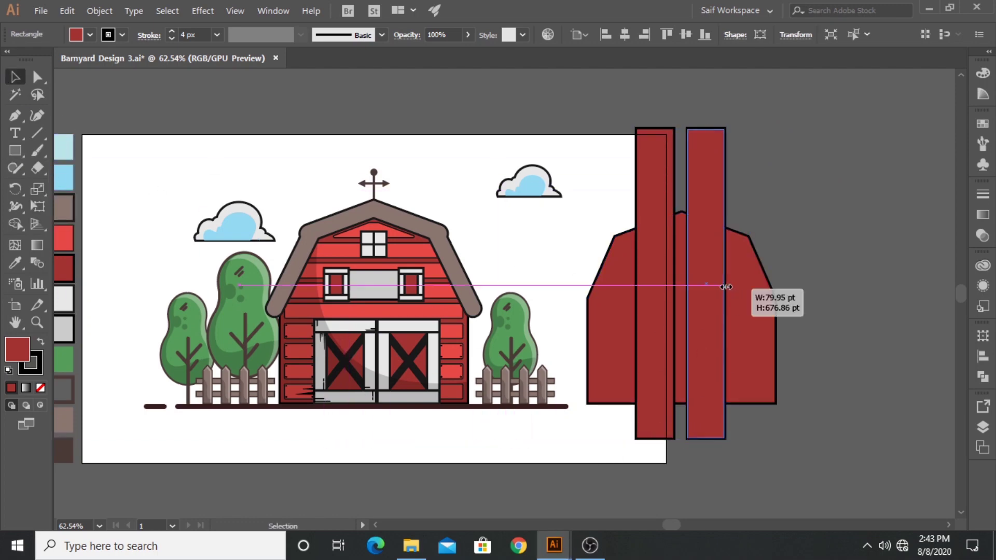
left_click_drag(725, 284, 701, 286)
left_click_drag(602, 92, 817, 189)
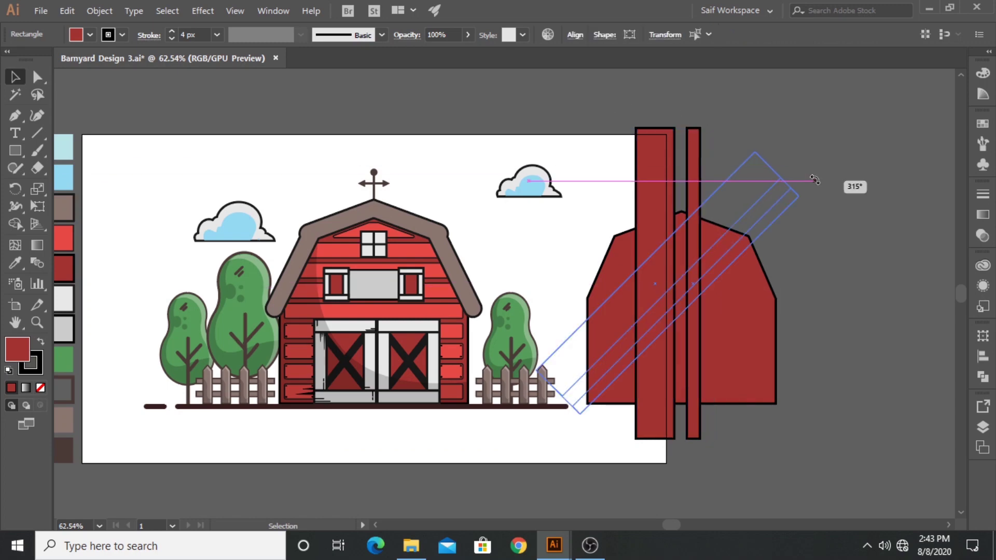
left_click_drag(618, 301, 667, 316)
left_click_drag(837, 213, 815, 171)
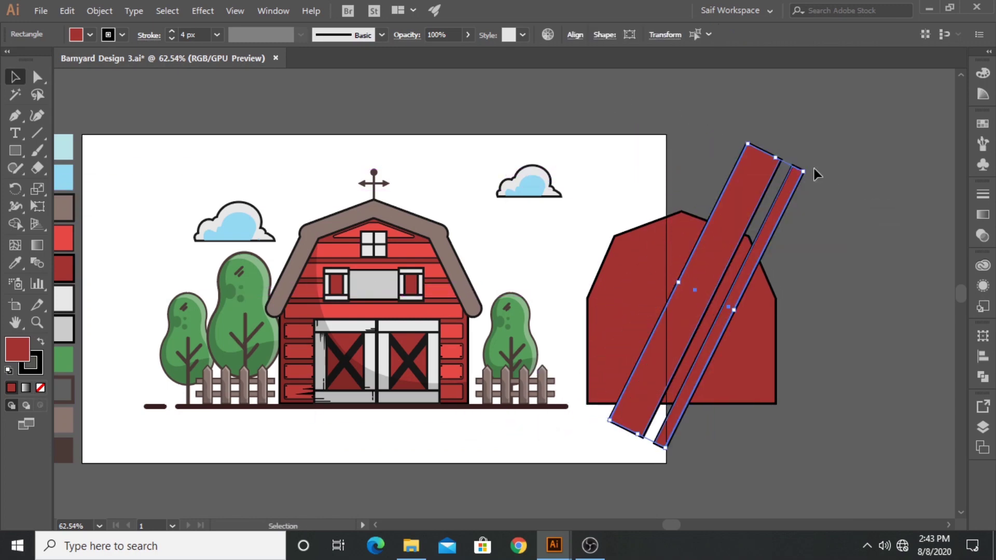
Step: Trim the strips to the barn outline with Shape Builder and give them the white 30% fill
key("shift+m")
left_click(760, 171, "alt")
left_click(791, 192, "alt")
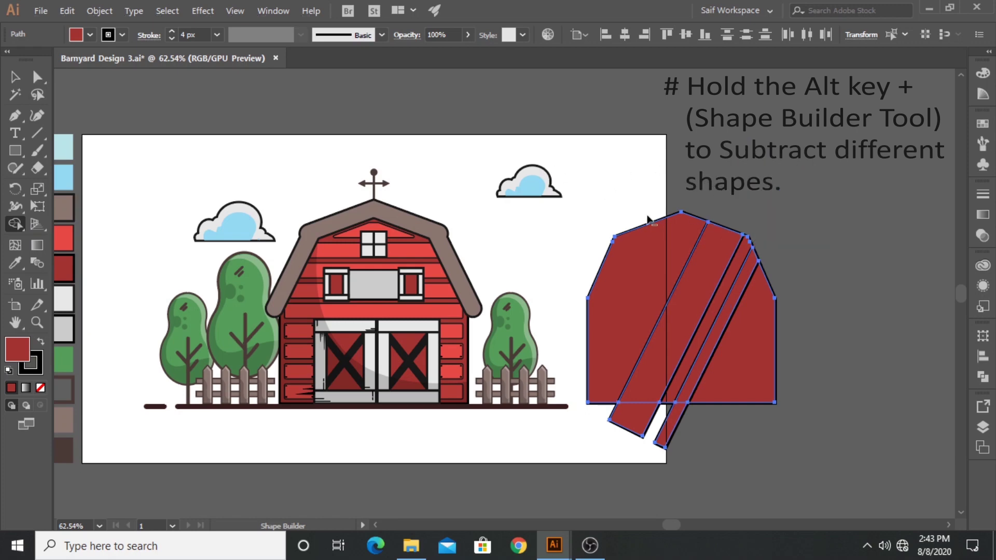
left_click(623, 322, "alt")
left_click(730, 352, "alt")
left_click_drag(696, 424, 631, 423)
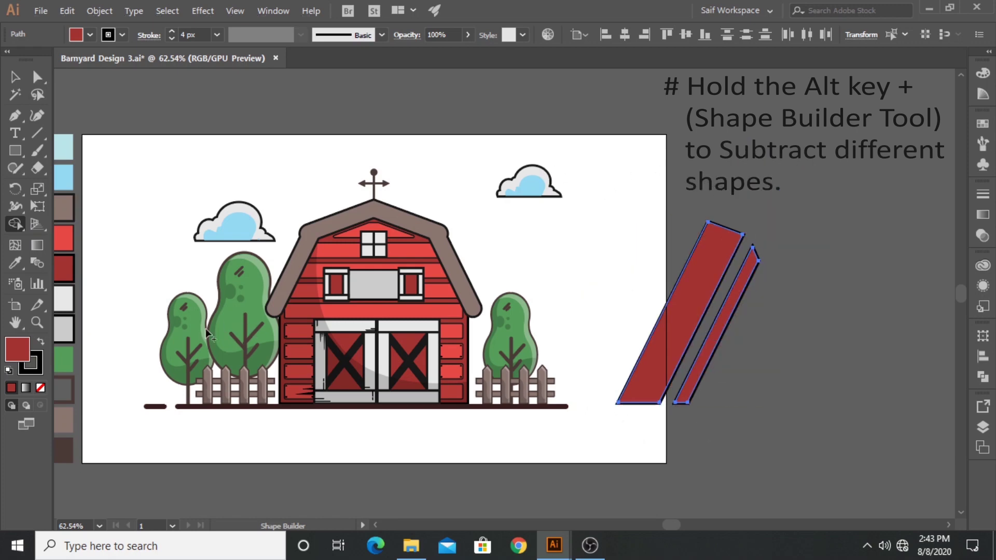
left_click(262, 260)
Step: Move the glare strips onto the barn front, remove the originals, and resize them to fit
key("v")
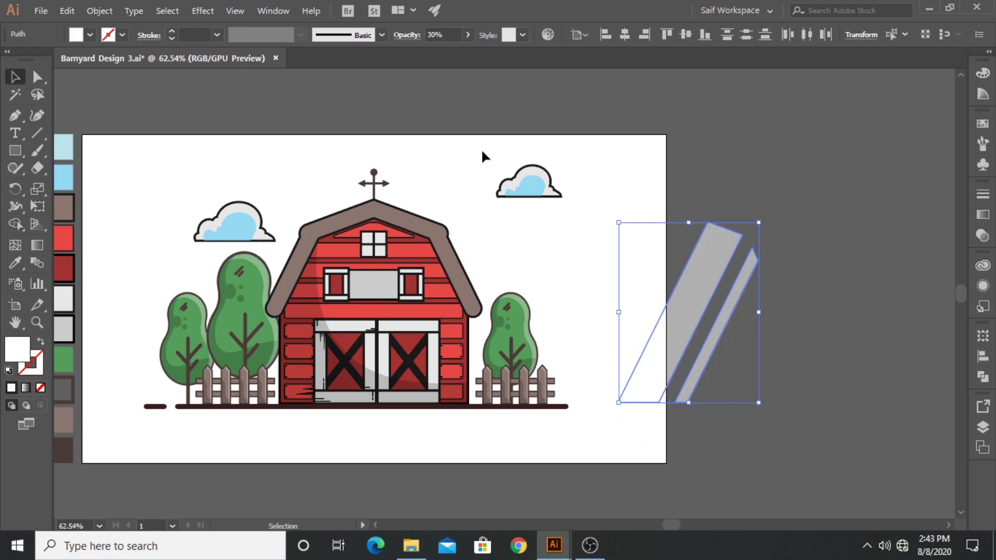
left_click_drag(726, 311, 399, 293)
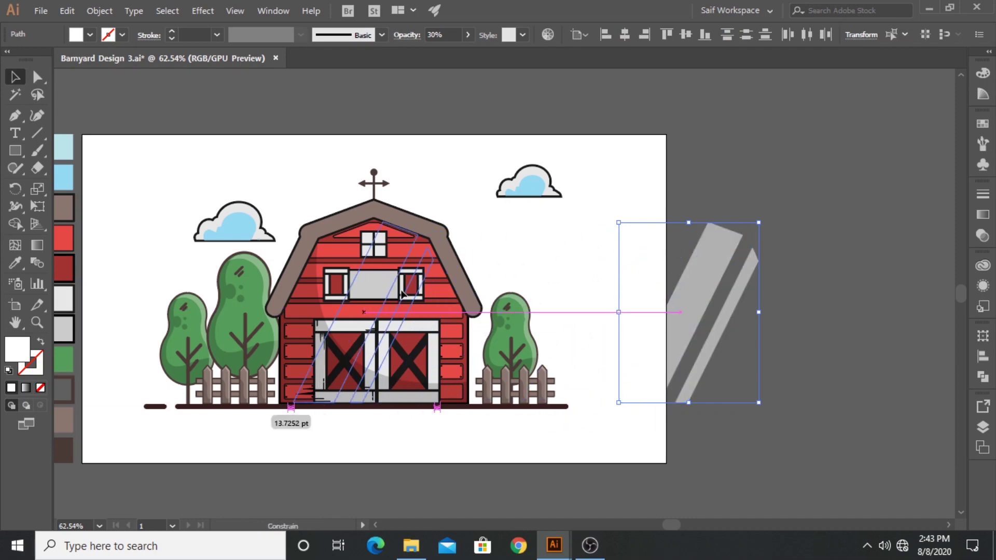
left_click(726, 311)
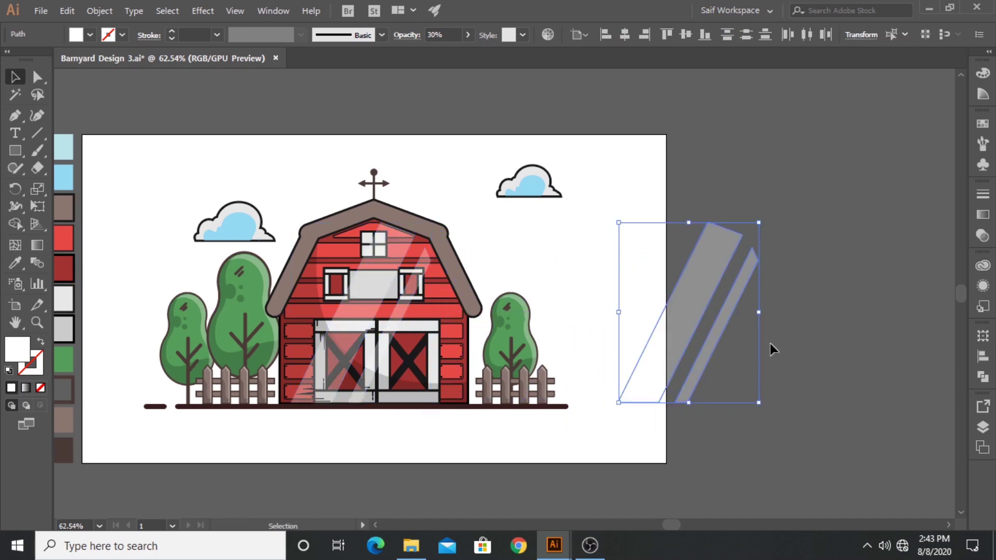
key("Delete")
left_click(386, 293)
left_click_drag(415, 222, 440, 224)
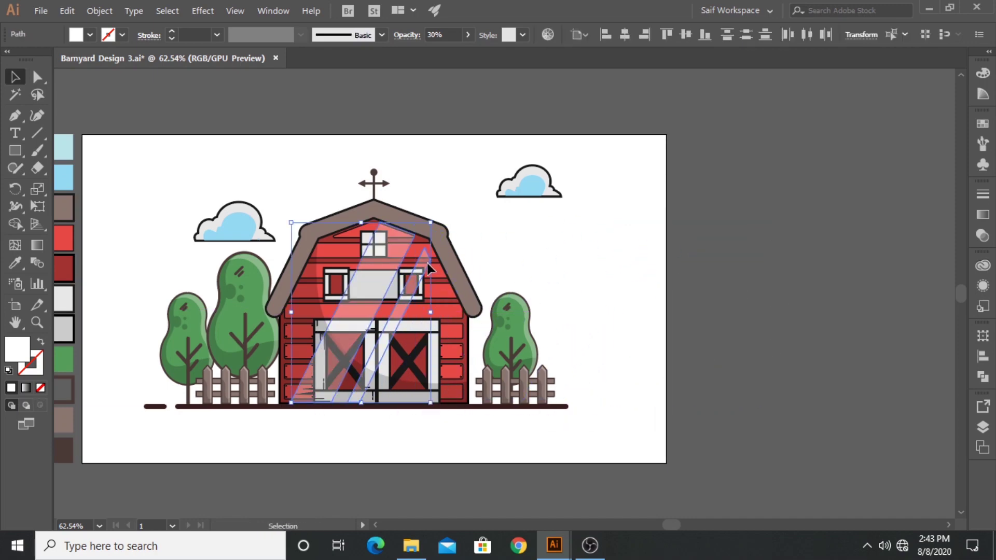
left_click_drag(291, 402, 301, 403)
Step: Lower the glare strips' opacity to 15% and inspect them zoomed in
left_click(982, 236)
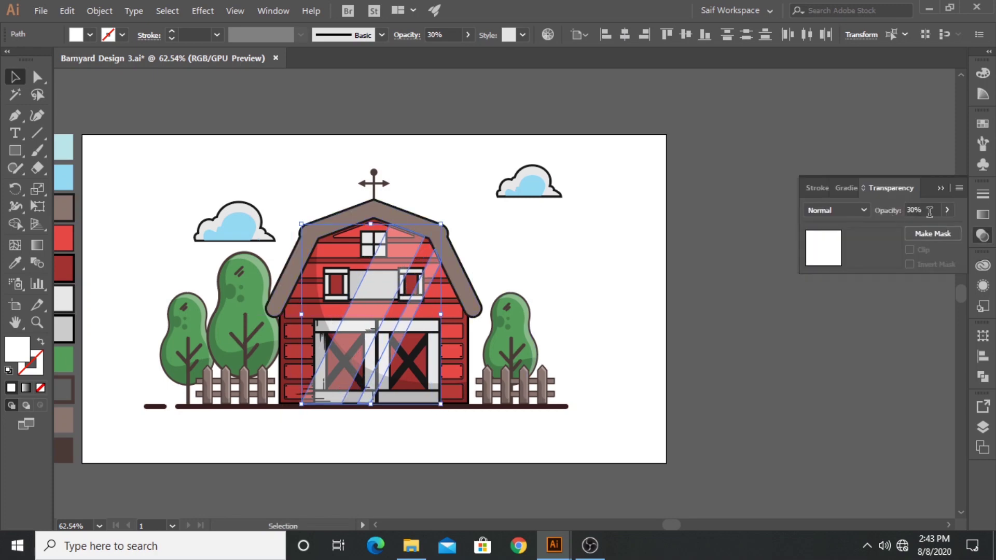
type("15")
key("Return")
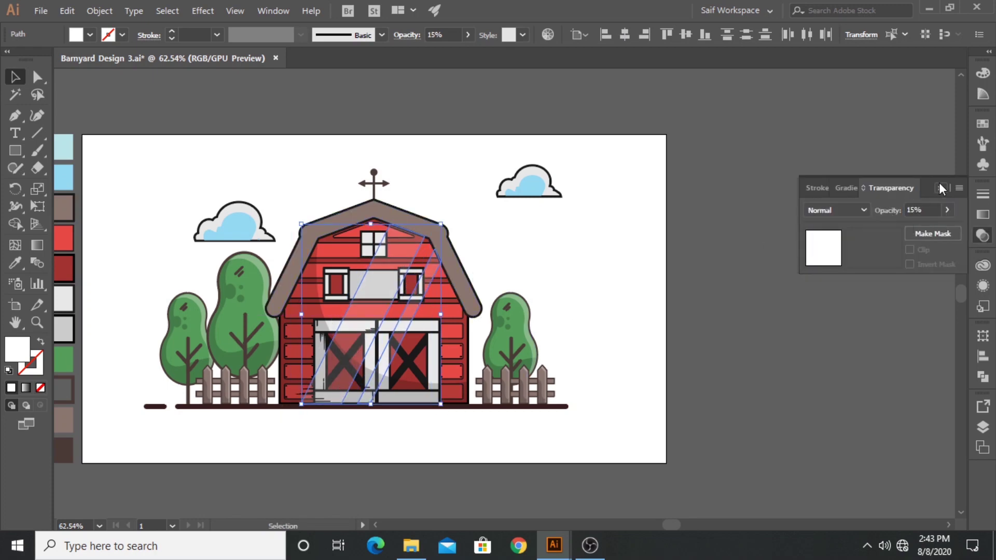
left_click(941, 188)
left_click(41, 330)
left_click_drag(292, 328, 418, 316)
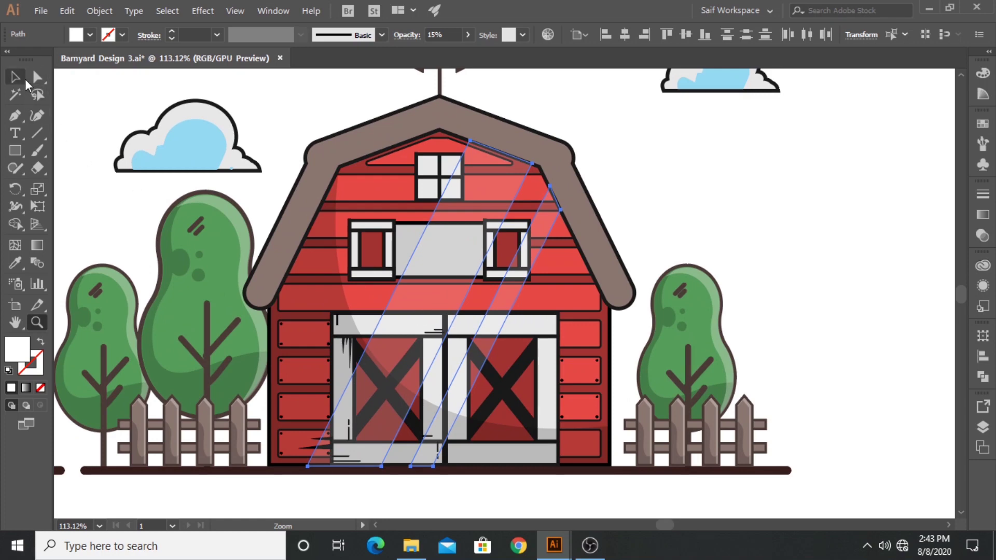
left_click(24, 79)
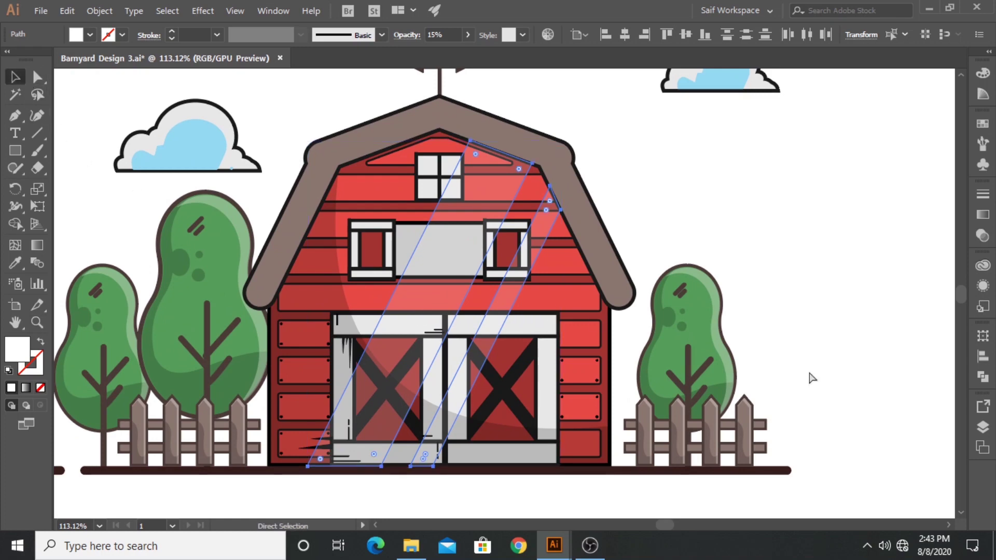
left_click(811, 378)
left_click(496, 301)
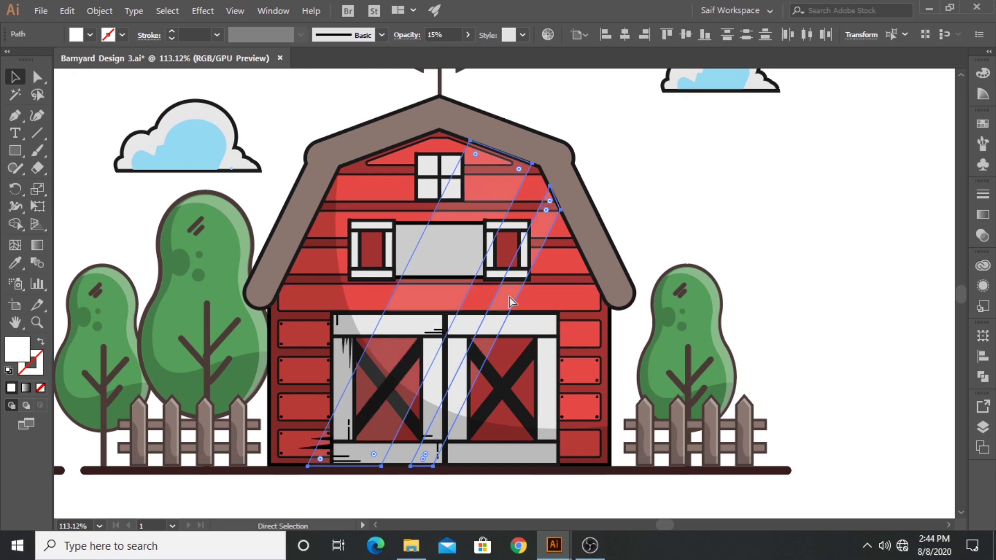
left_click(769, 173)
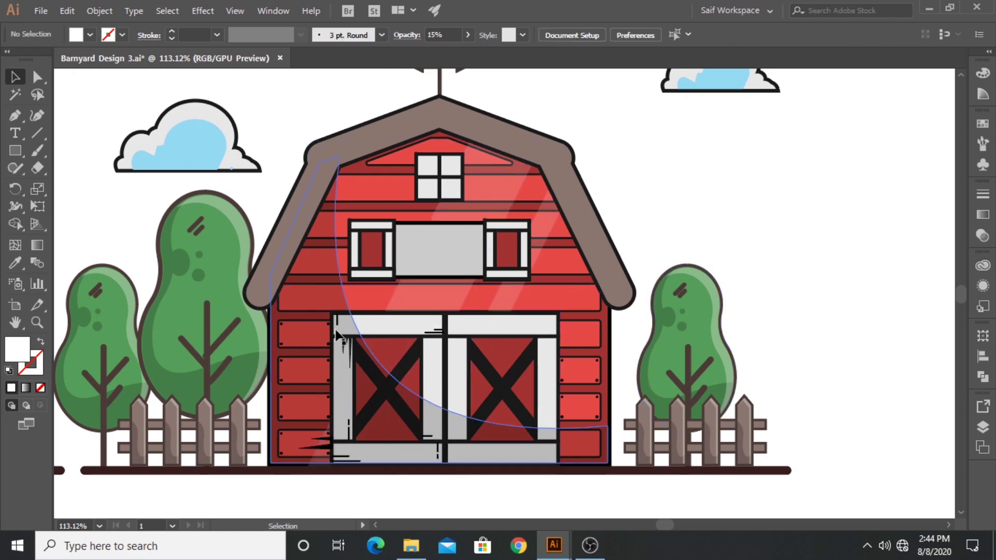
left_click(36, 322)
left_click_drag(471, 200, 613, 205)
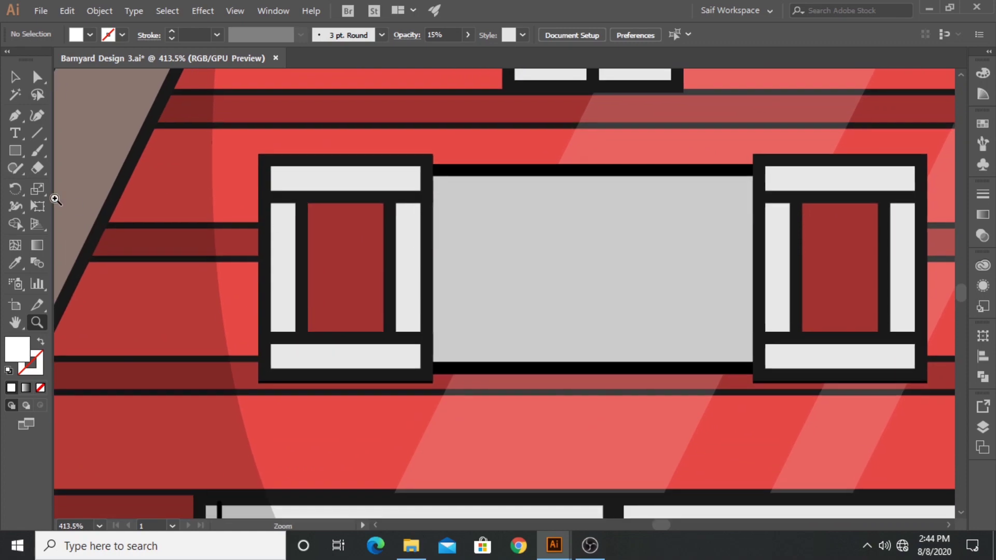
Step: Draw a curved shadow shape inside the left small window with the Pen tool
key("p")
left_click(306, 202)
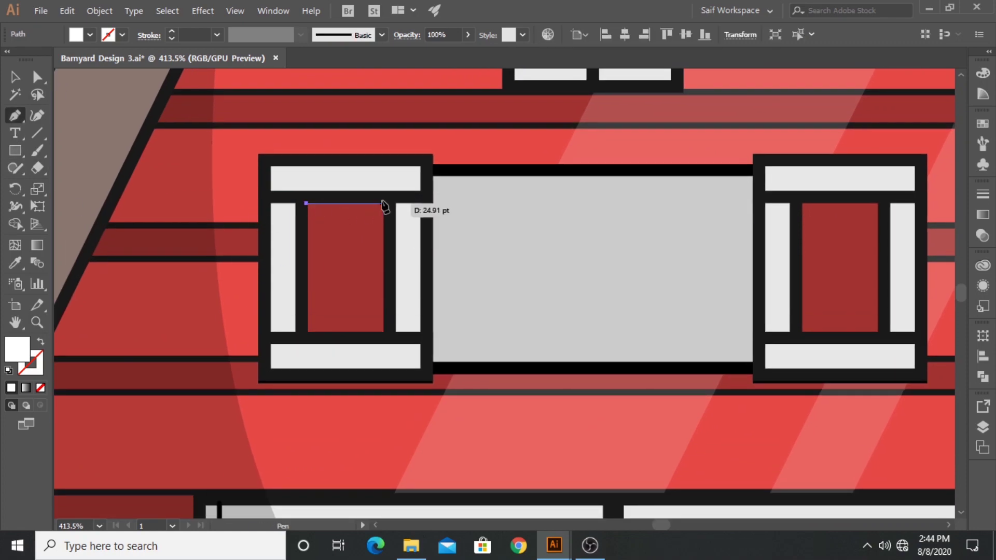
left_click(382, 202)
left_click(382, 331)
left_click(368, 331)
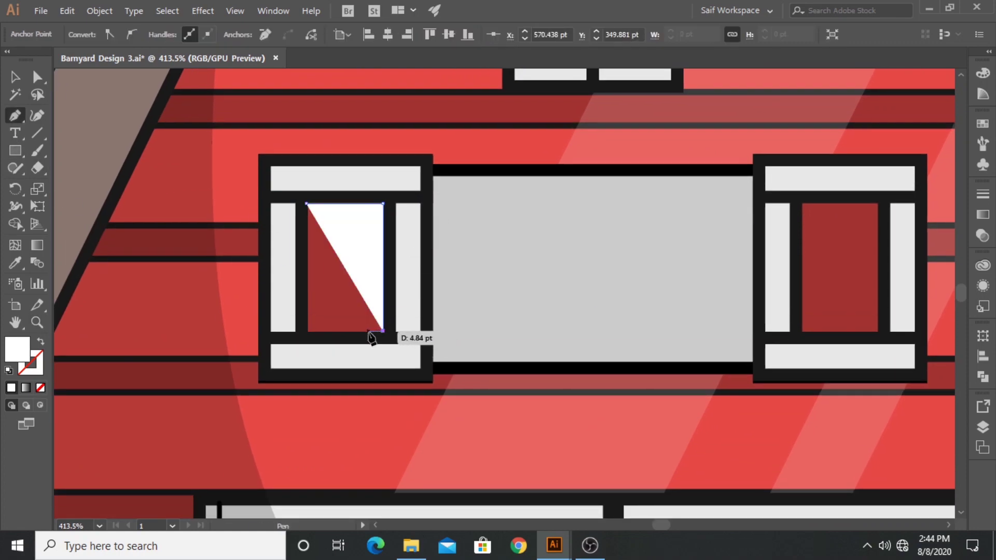
left_click_drag(306, 220, 220, 219)
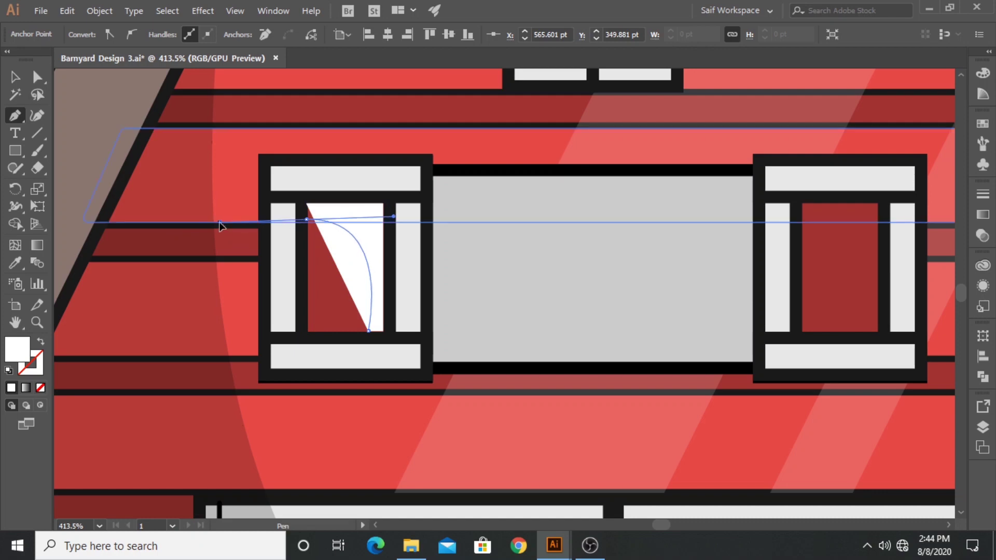
left_click(306, 204)
Step: Fill the shadow with the barn's dark red and copy it into the right window
key("v")
left_click(11, 260)
left_click(147, 238)
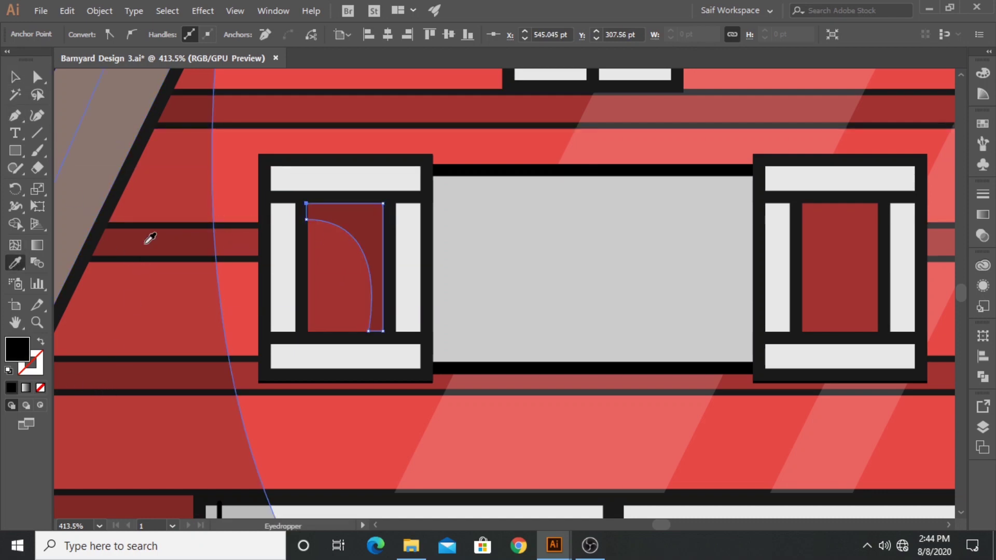
left_click_drag(332, 230, 827, 273)
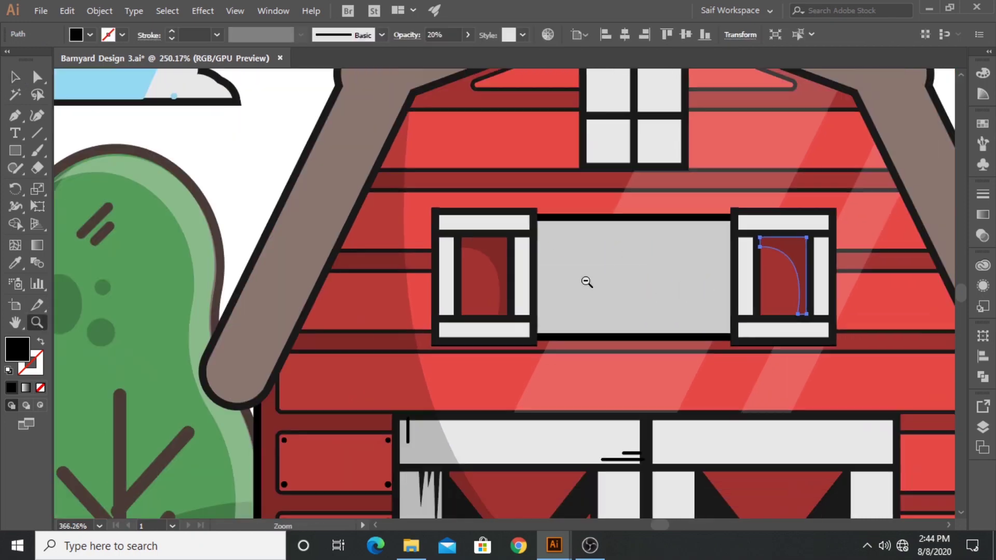
left_click_drag(585, 282, 490, 307)
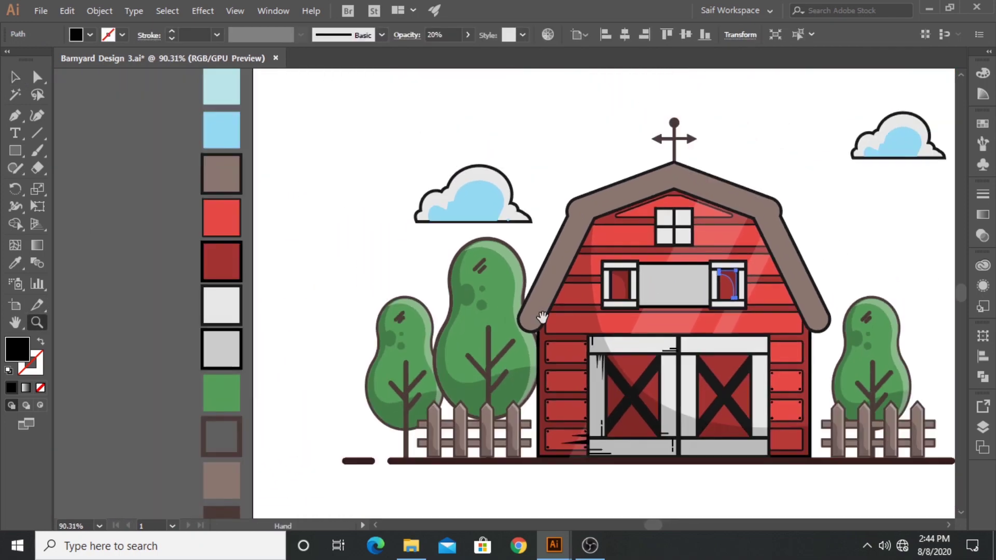
key("v")
left_click(799, 255)
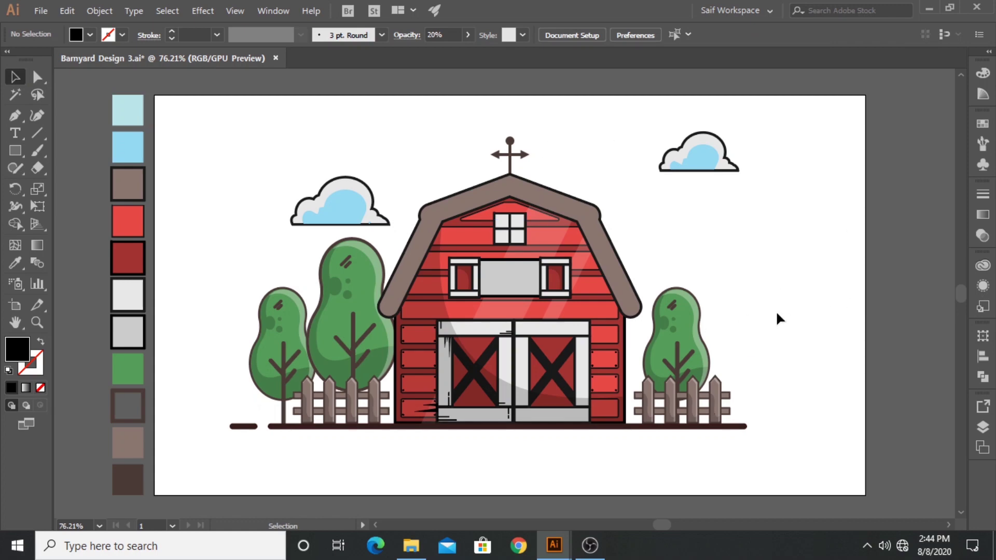
Step: Draw a long rectangle beneath the ground line, round it into a pill shape, and nudge it up
left_click(12, 152)
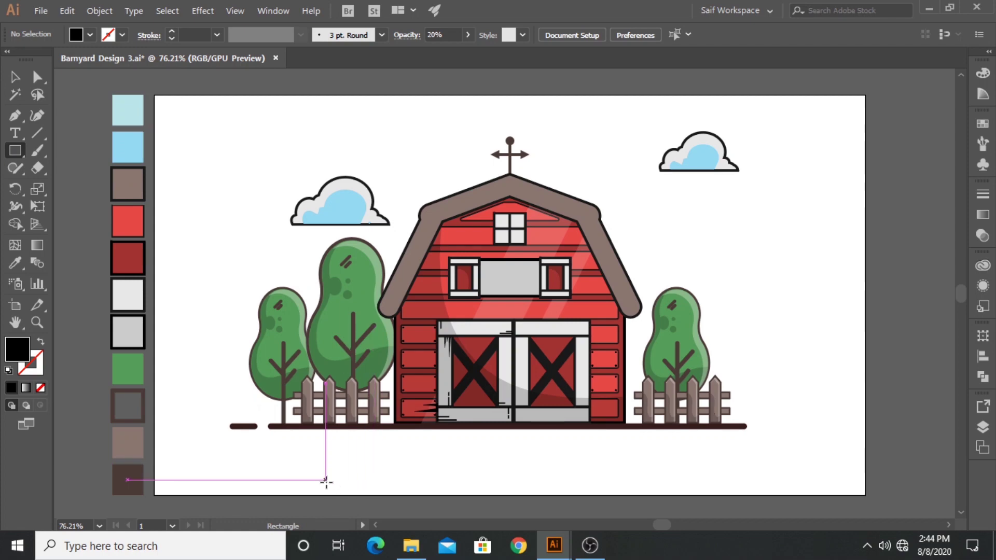
left_click_drag(275, 431, 728, 470)
left_click(37, 77)
left_click_drag(289, 442, 362, 459)
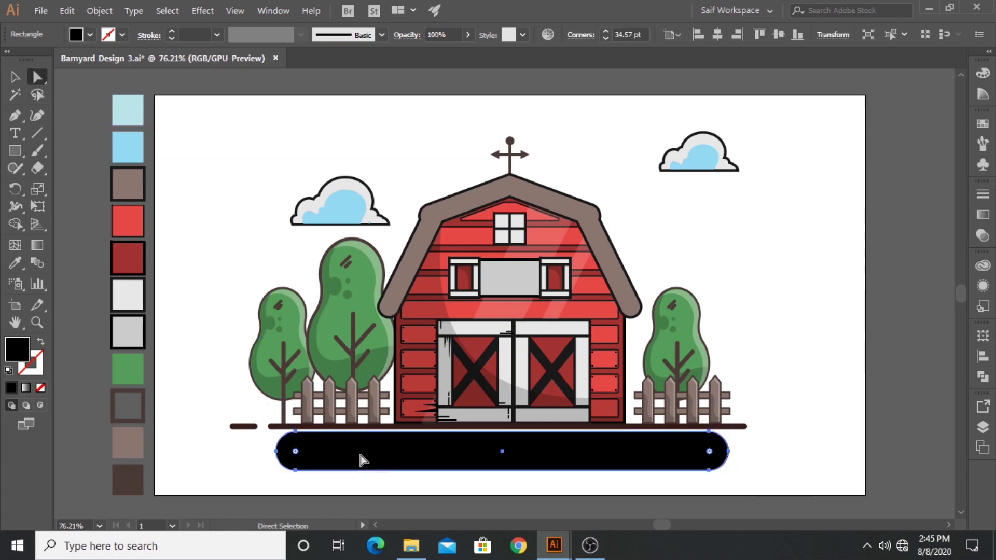
key("v")
key("Up")
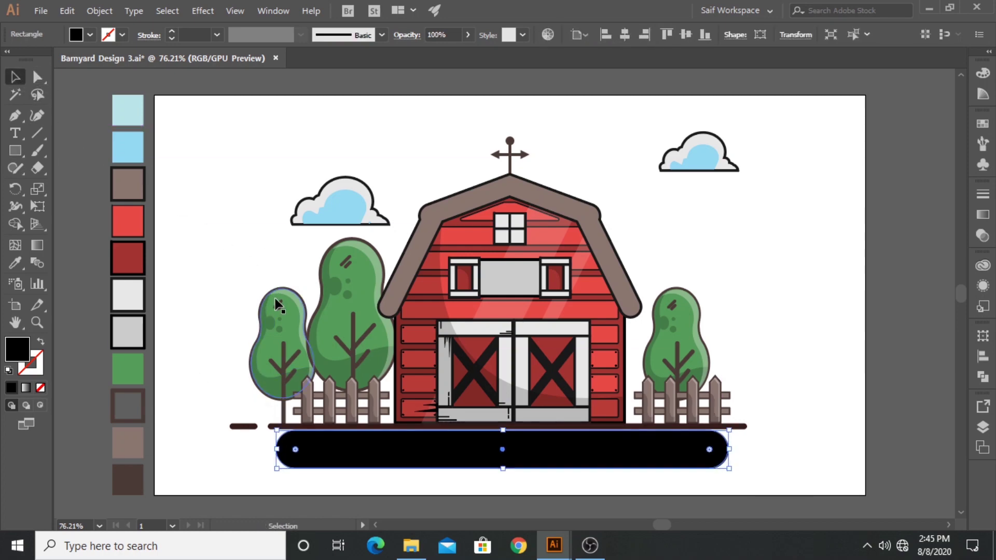
key("Up")
left_click(242, 464)
left_click(344, 460)
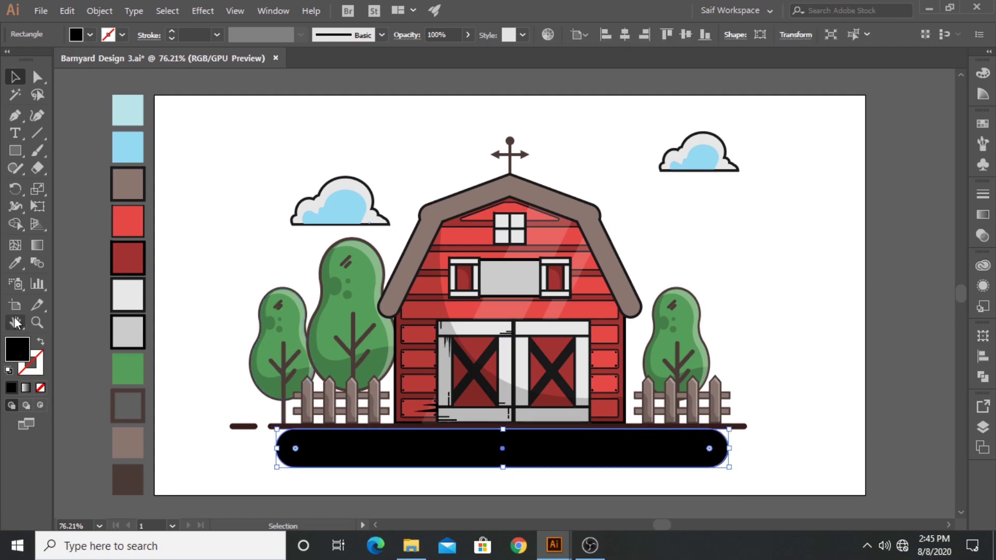
Step: Fill the pill shape with the tree's green, then lighten it to #78A56F
key("i")
left_click(366, 304)
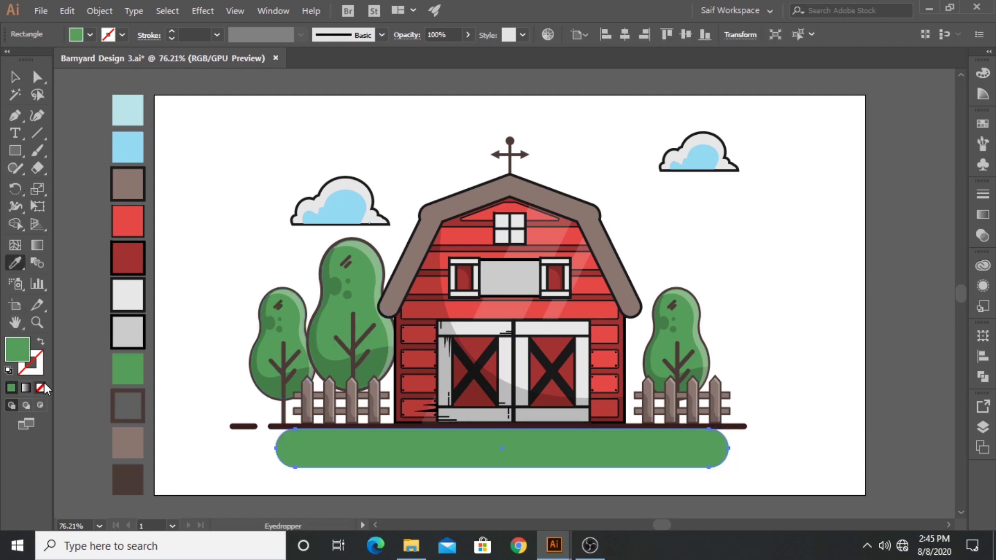
double_click(17, 349)
left_click(78, 116)
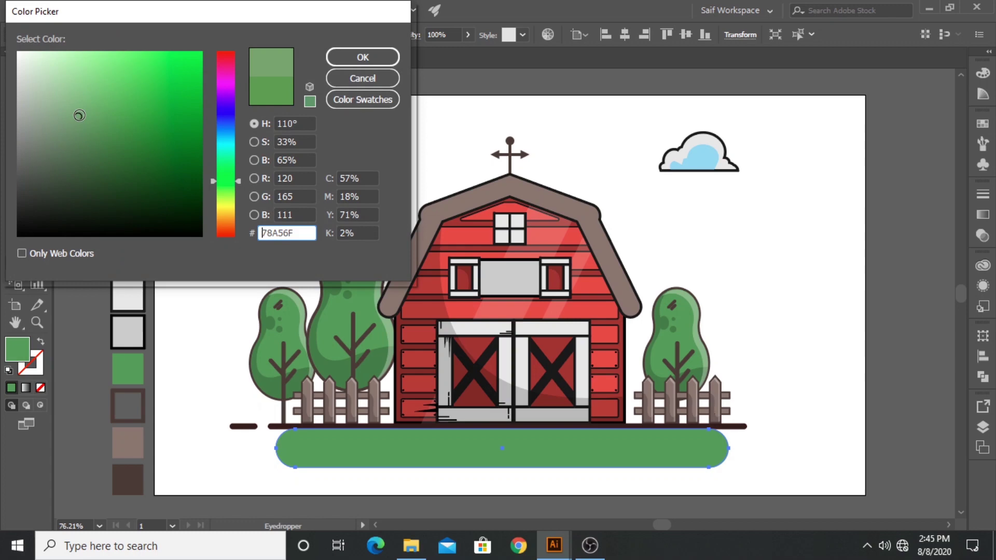
left_click(363, 57)
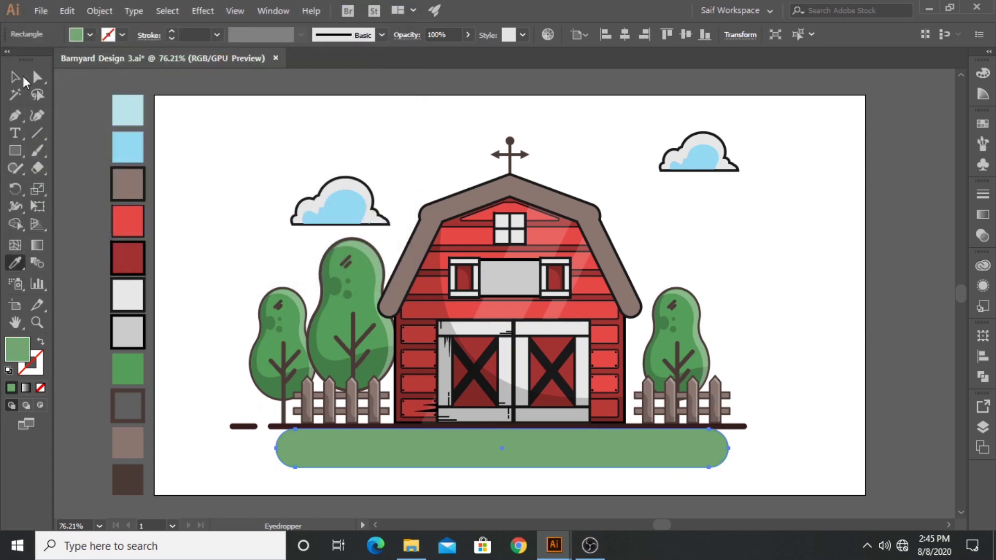
left_click(24, 79)
left_click(813, 293)
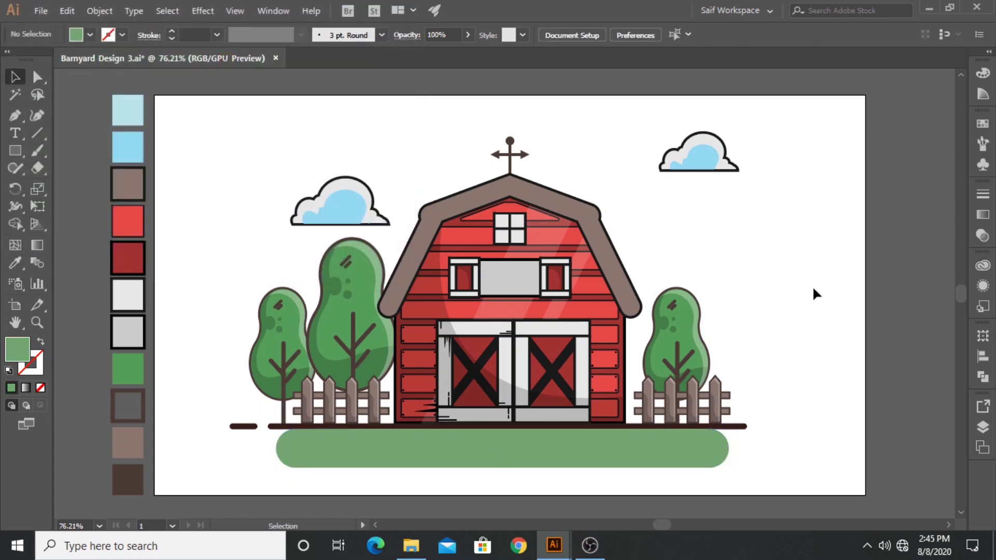
left_click(510, 164)
Step: Draw short grass dashes across the green ground with the Pen tool and select them
key("p")
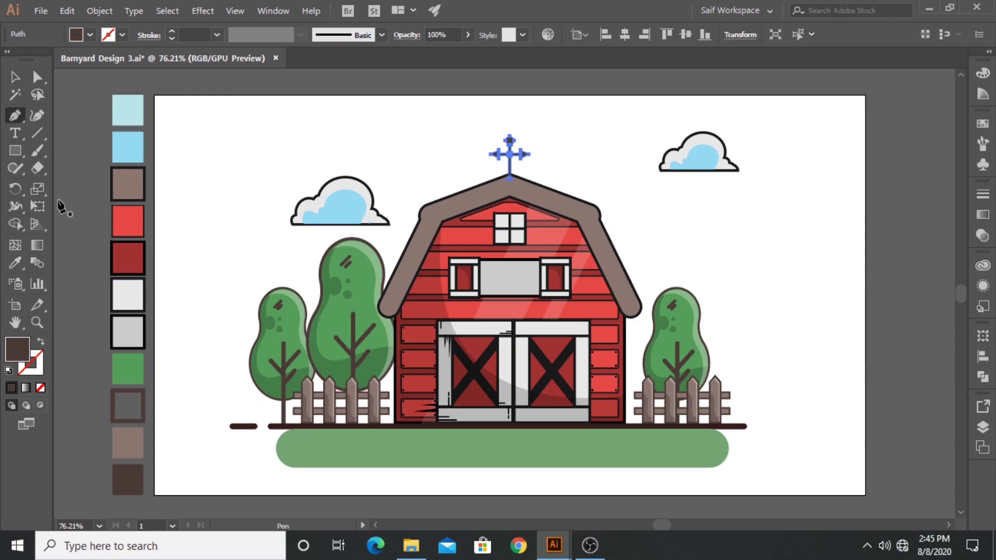
left_click(301, 443)
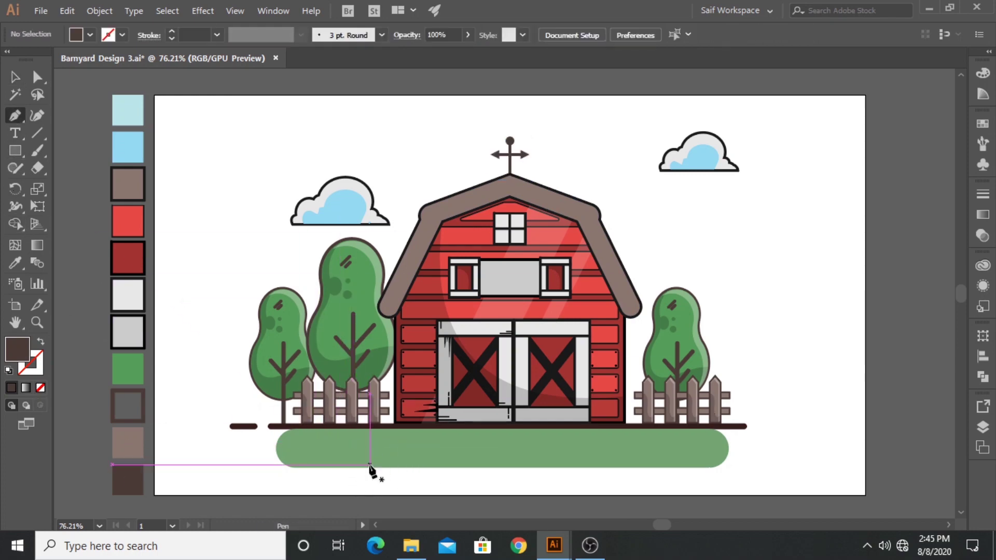
left_click(385, 444)
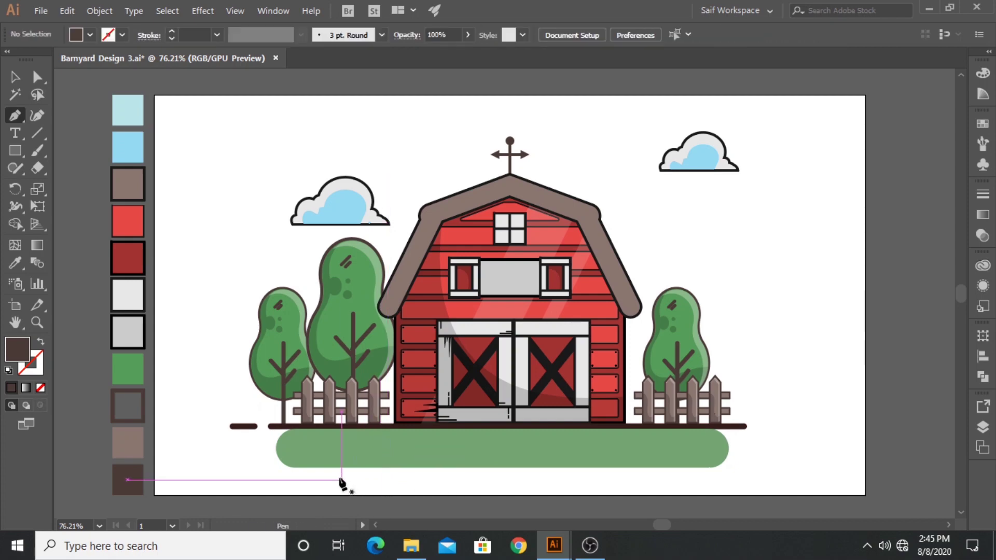
left_click_drag(427, 458, 431, 516)
key("ctrl+z")
left_click_drag(445, 443, 511, 480)
key("ctrl+z")
key("ctrl+z")
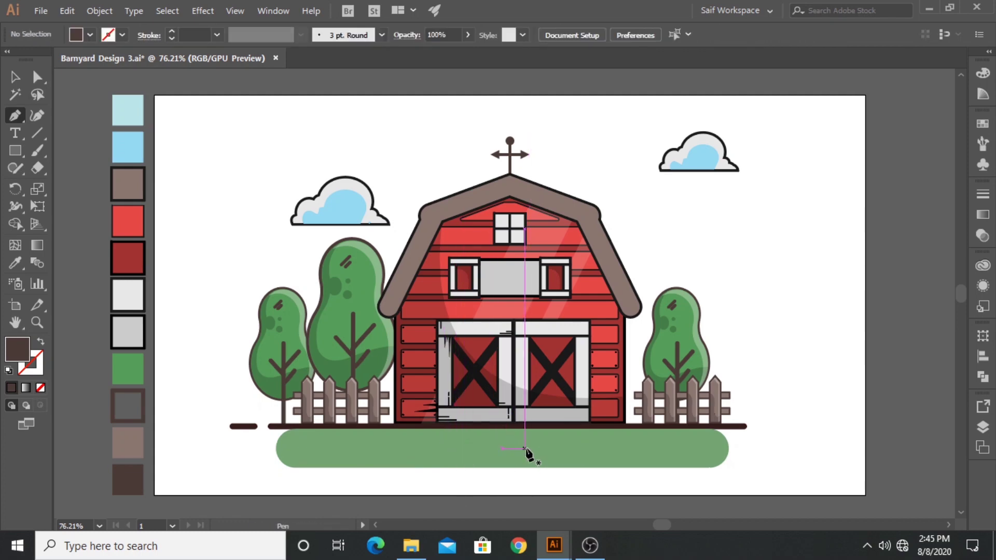
left_click_drag(573, 452, 571, 473)
key("ctrl+z")
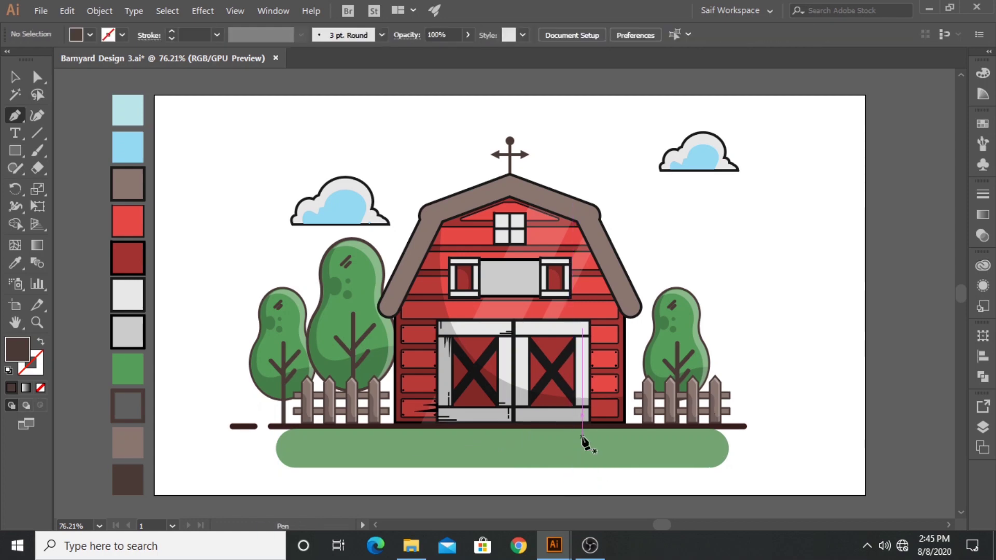
mouse_move(595, 436)
left_mouse_down()
mouse_move(627, 451)
mouse_move(627, 466)
left_mouse_up()
key("ctrl+z")
key("ctrl+z")
left_click(615, 448)
key("ctrl+z")
mouse_move(694, 454)
left_mouse_down()
mouse_move(681, 442)
mouse_move(684, 457)
left_mouse_up()
key("ctrl+z")
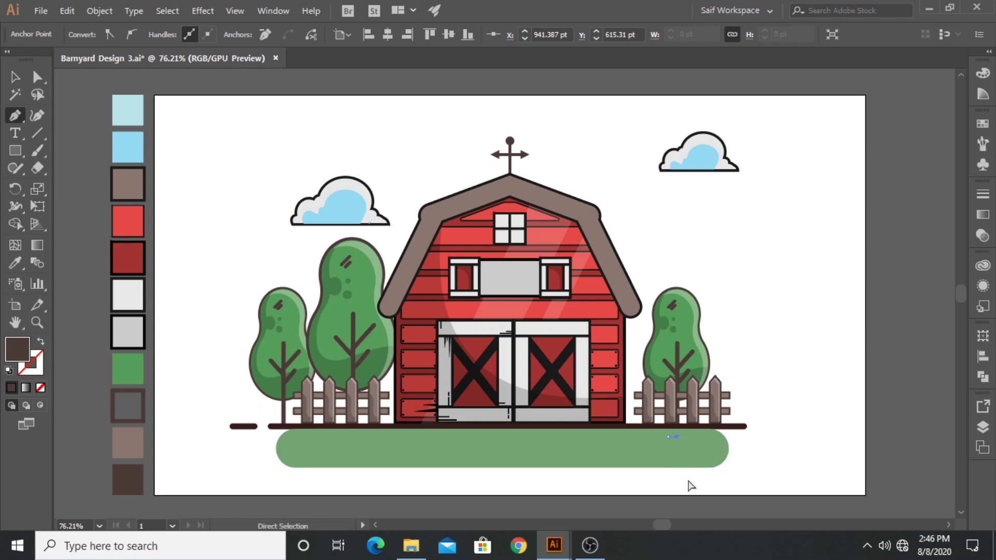
left_click(692, 486, "ctrl")
key("ctrl+z")
key("ctrl+z")
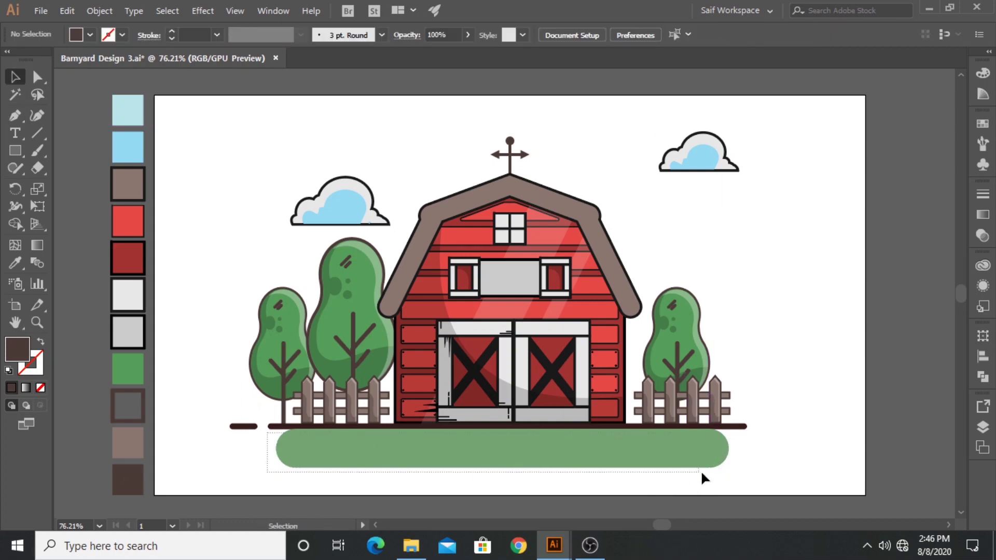
left_click_drag(701, 473, 730, 471)
left_click(611, 465, "shift")
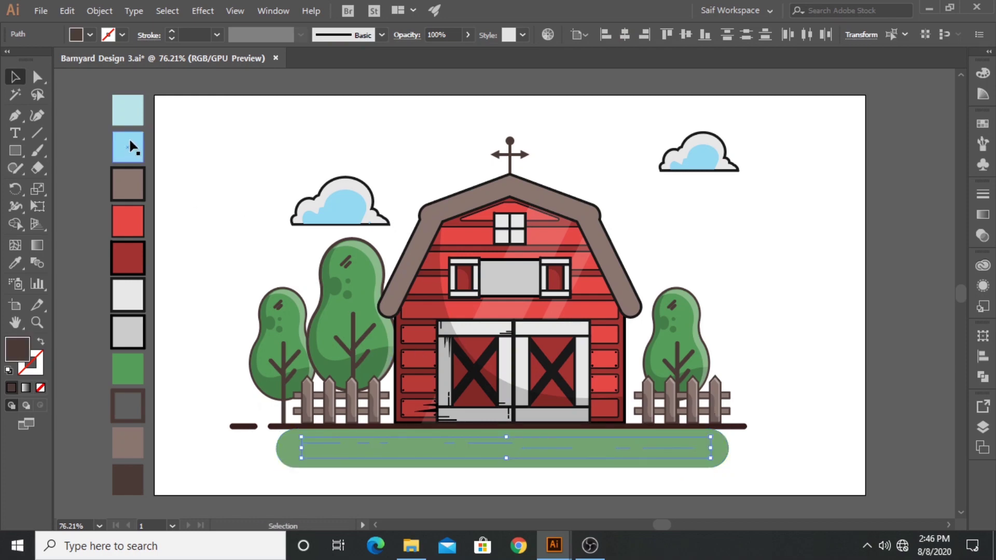
Step: Give the grass dashes a 4 px stroke in a dark brown swatch
left_click(219, 37)
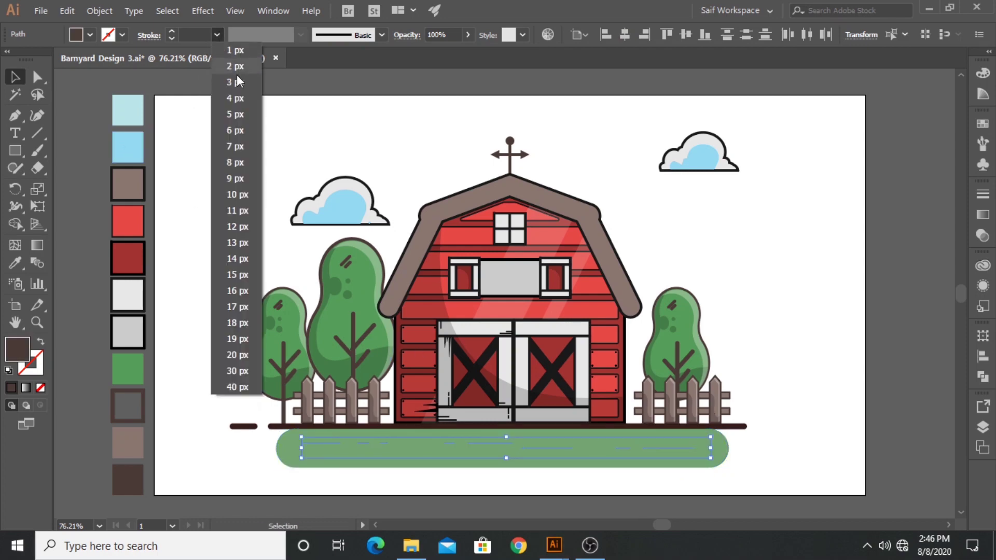
left_click(235, 81)
left_click(218, 37)
left_click(236, 98)
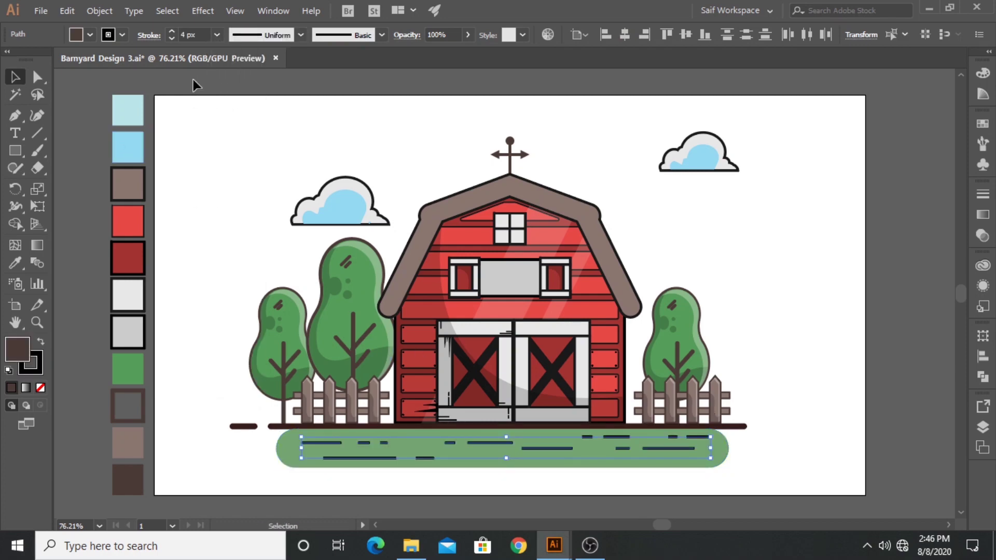
left_click(145, 36)
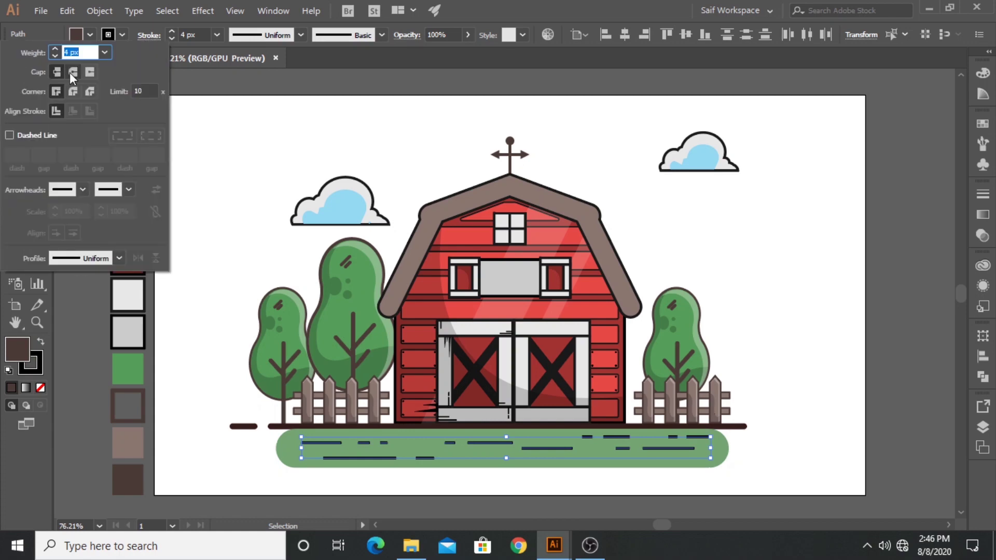
left_click(123, 35)
left_click(143, 79)
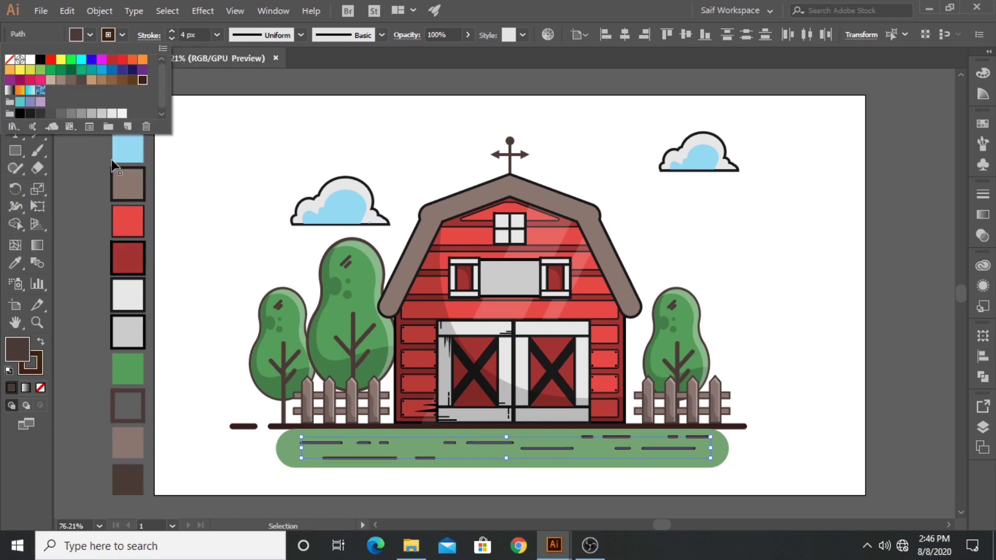
key("Escape")
Step: Darken the dashes' stroke to near-black brown 281308 and collapse the Color panel
double_click(42, 365)
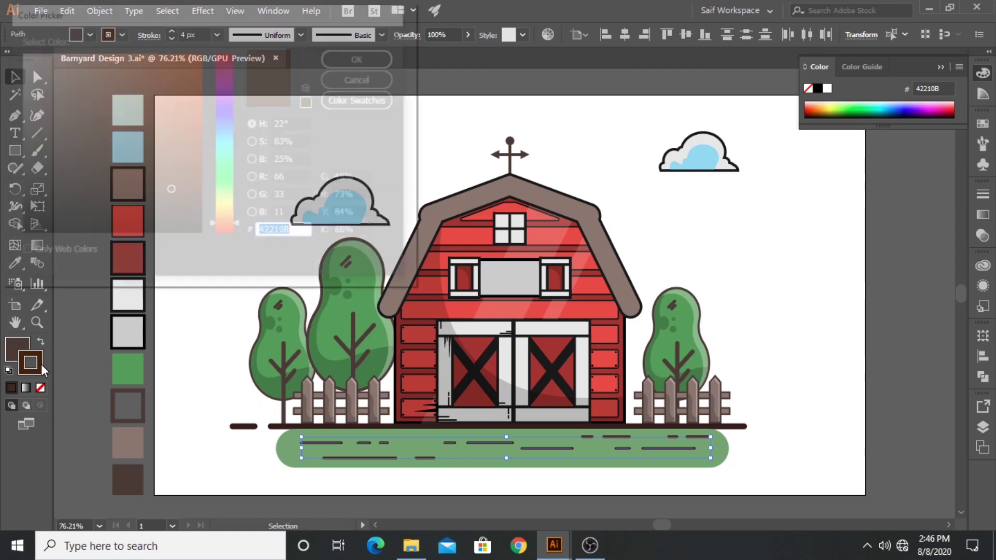
left_click_drag(157, 204, 166, 208)
left_click(362, 57)
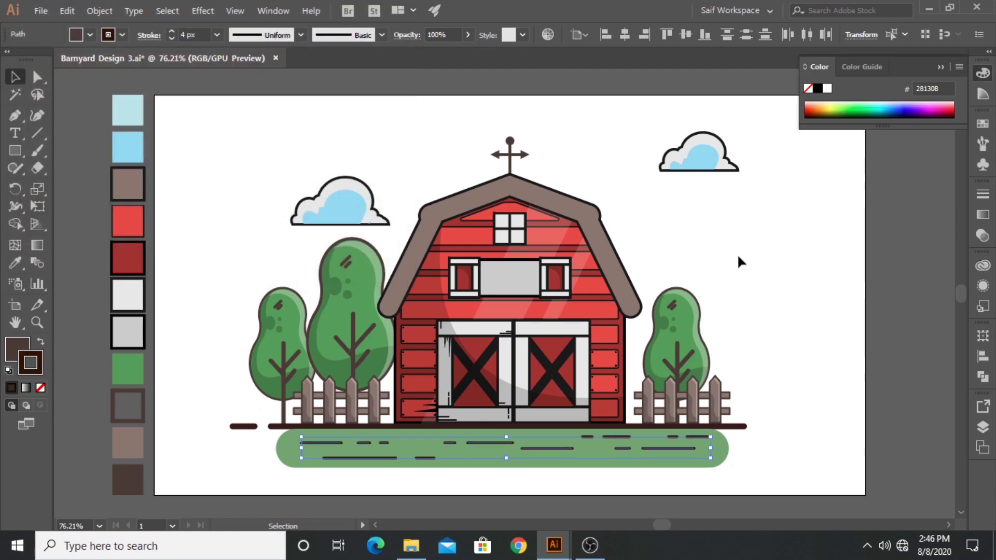
left_click(725, 291)
left_click(939, 69)
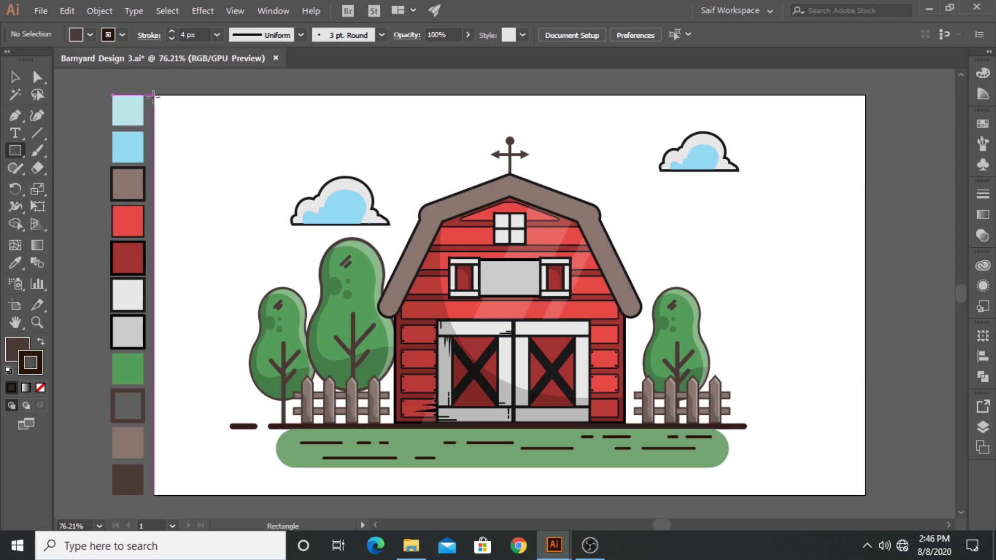
Step: Draw an artboard-sized rectangle with white fill and no stroke
left_click_drag(154, 95, 867, 495)
left_click(89, 34)
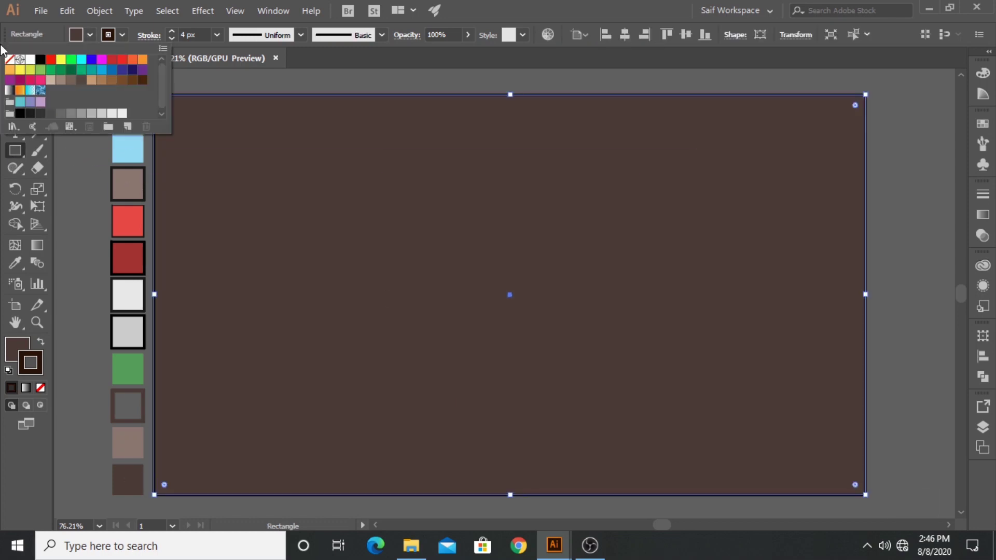
left_click(29, 59)
left_click(121, 35)
left_click(9, 59)
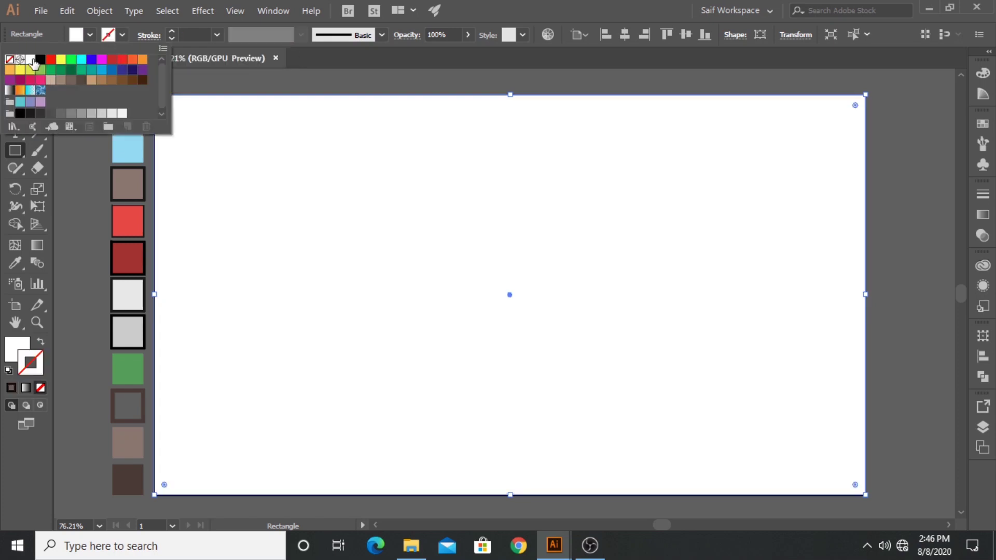
key("Escape")
Step: Send the white rectangle to the back behind the barnyard artwork
key("v")
right_click(303, 158)
mouse_move(344, 387)
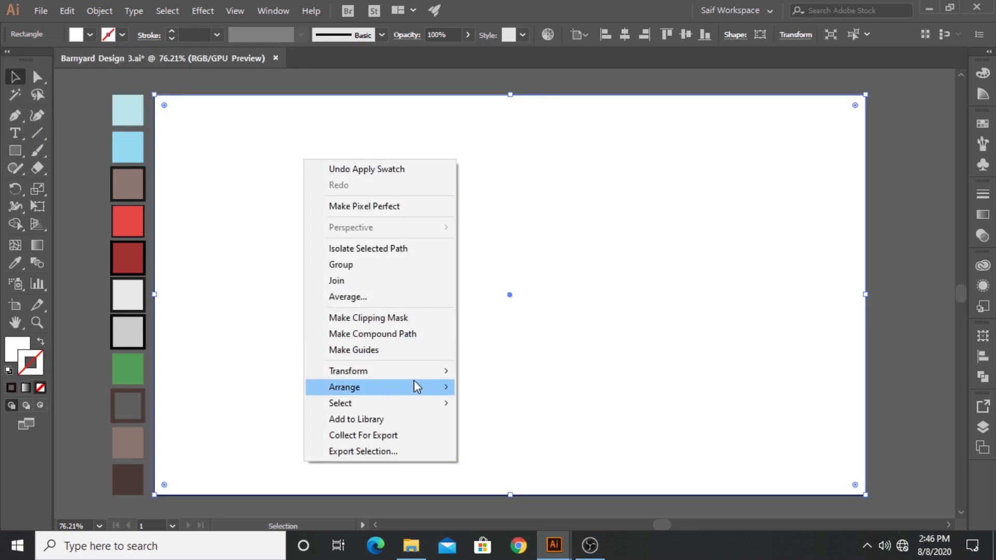
left_click(542, 435)
left_click(895, 233)
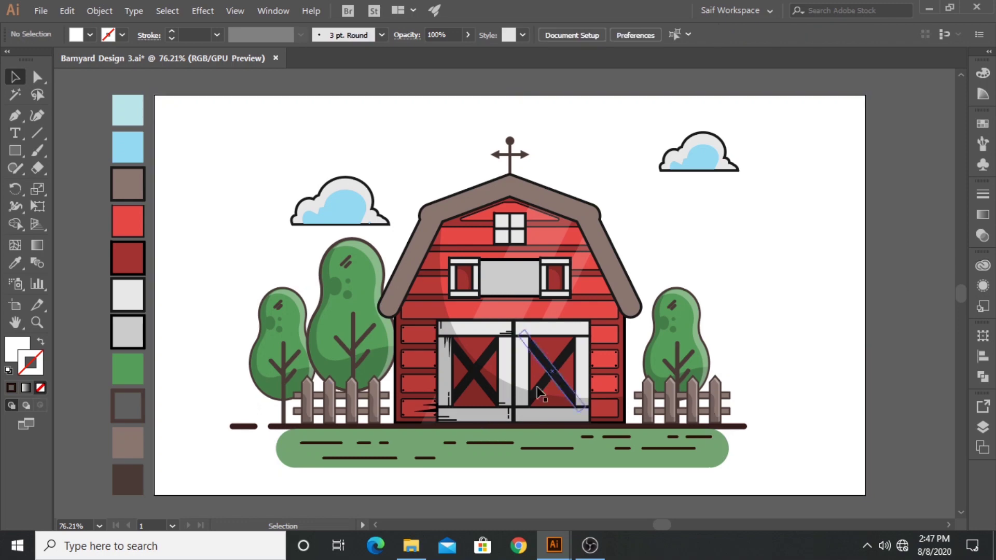
Step: Draw a large circle of about 625 pt over the barn, filled with the pale blue swatch
left_click(15, 150)
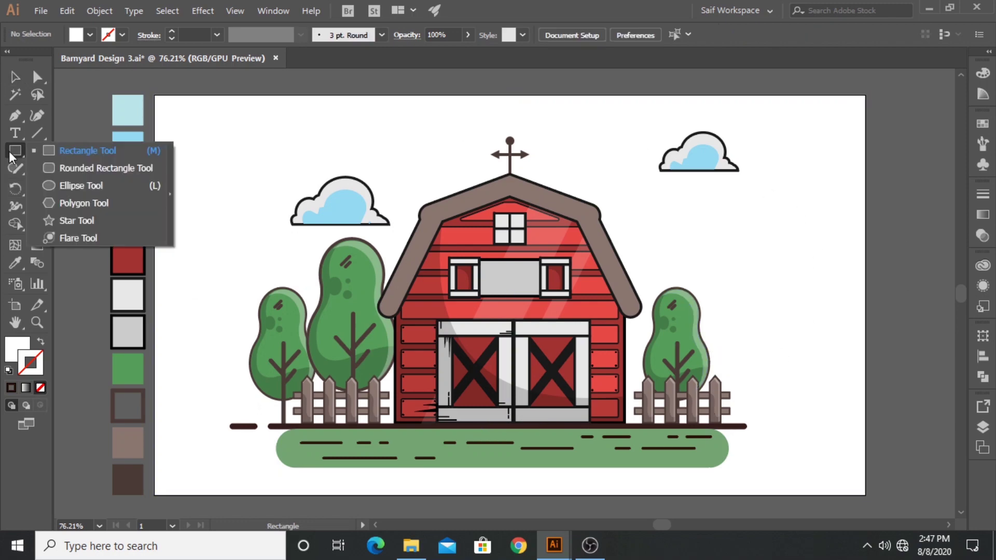
key("l")
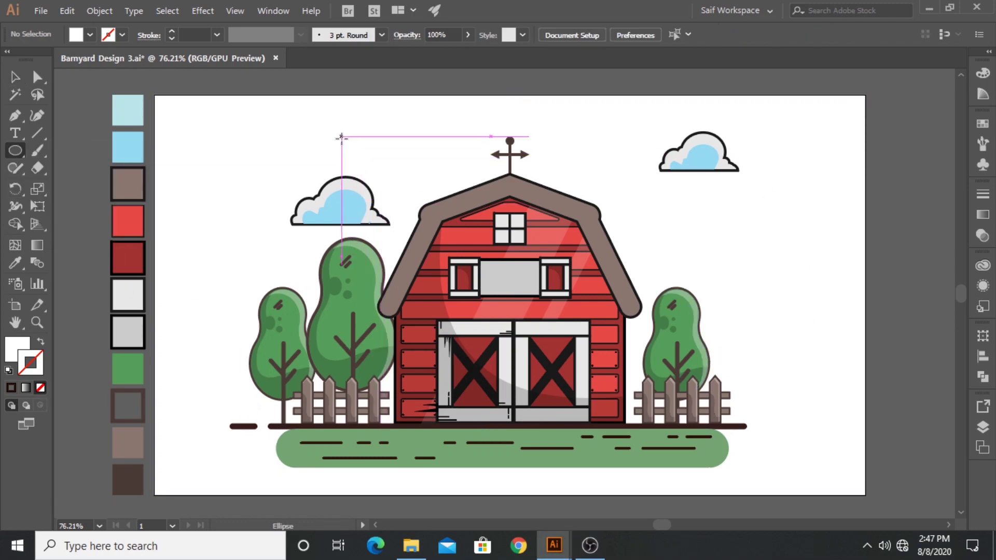
left_click_drag(329, 137, 711, 430)
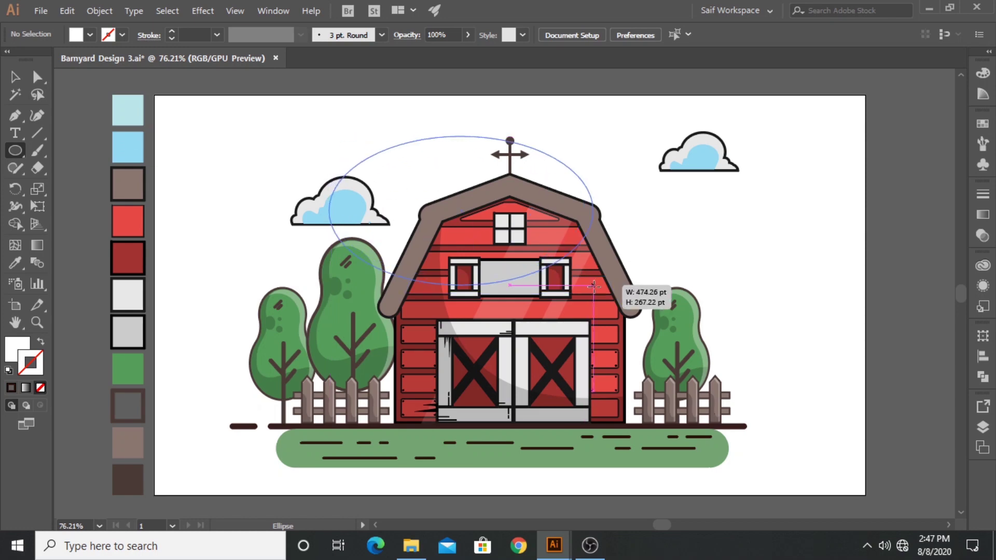
left_click_drag(715, 432, 678, 425)
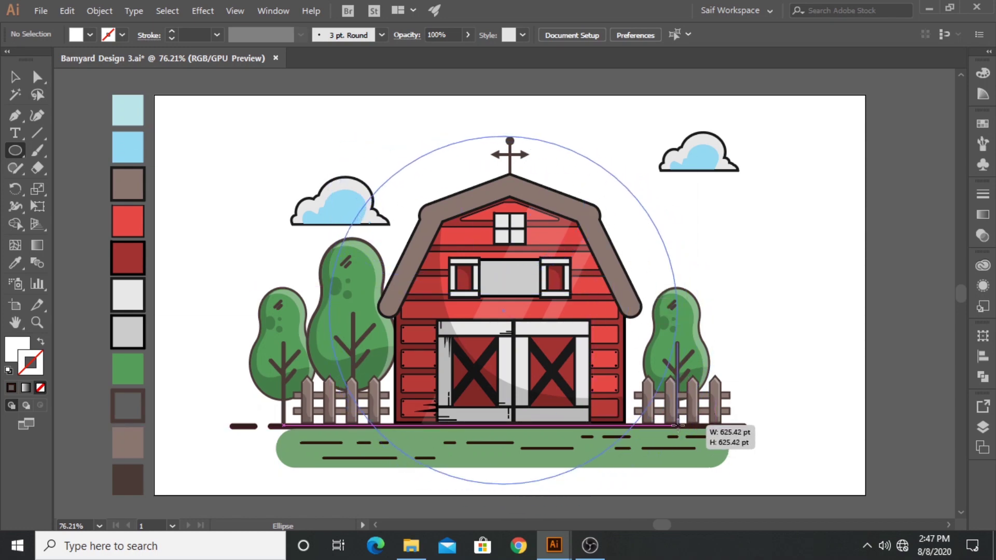
left_click_drag(677, 426, 678, 425)
key("i")
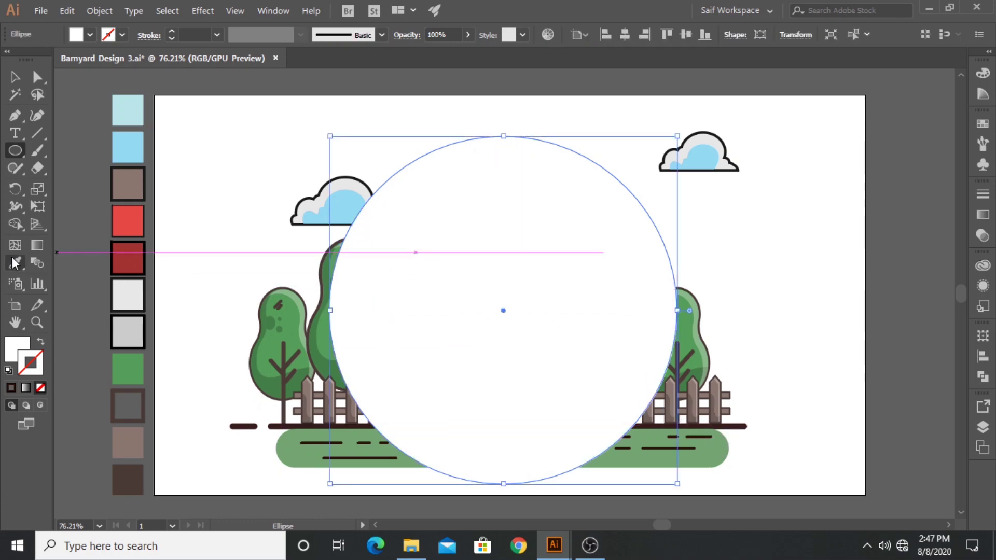
left_click(120, 115)
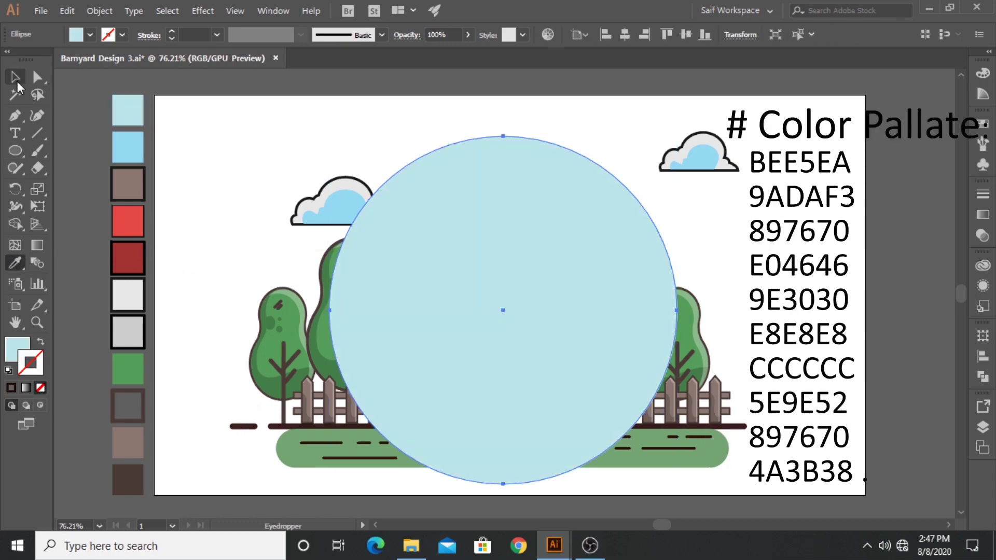
key("v")
left_click(926, 306)
Step: Draw a horizontal line along the ground and cut the circle's lower part away with Shape Builder
key("p")
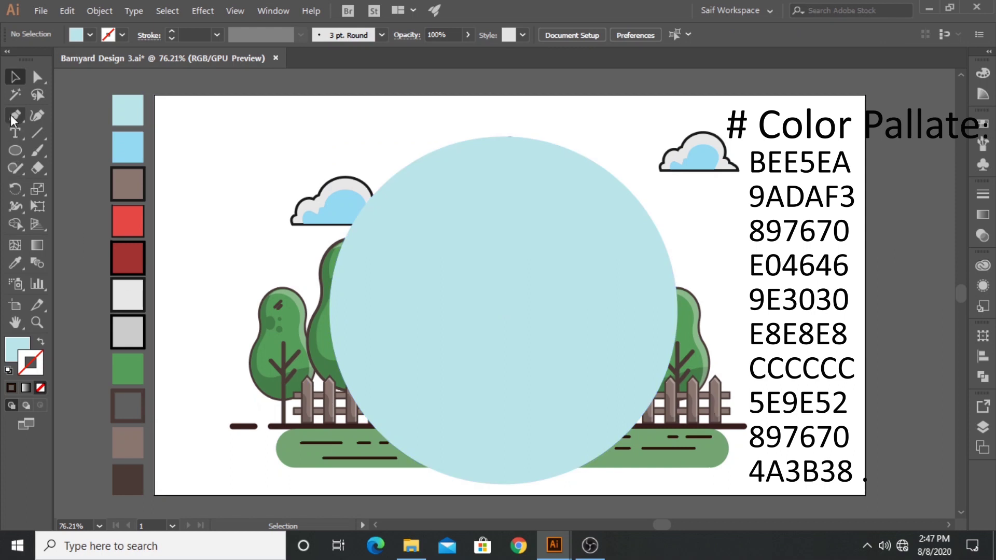
left_click(216, 427)
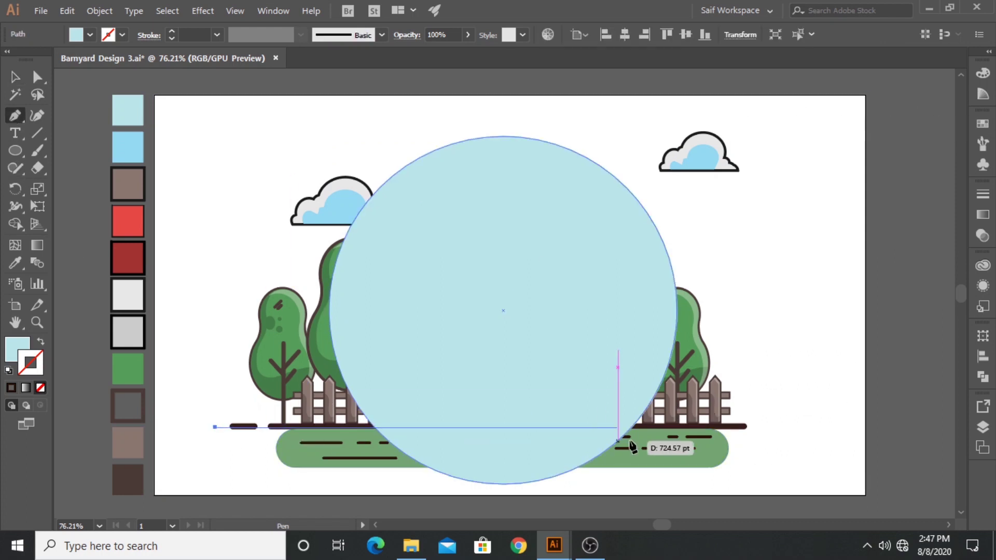
left_click(770, 427, "shift")
key("v")
left_click(430, 241, "shift")
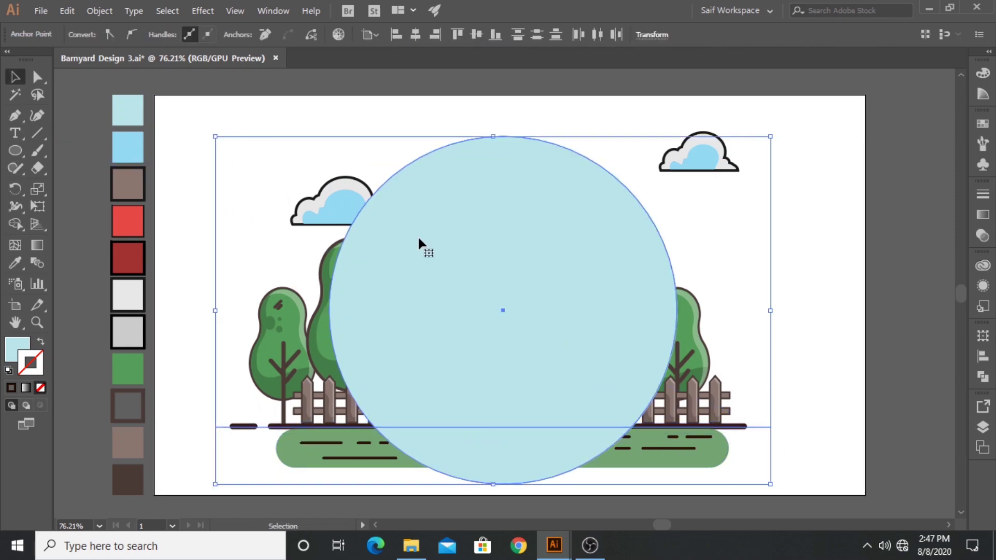
left_click(15, 244)
left_click(445, 459, "alt")
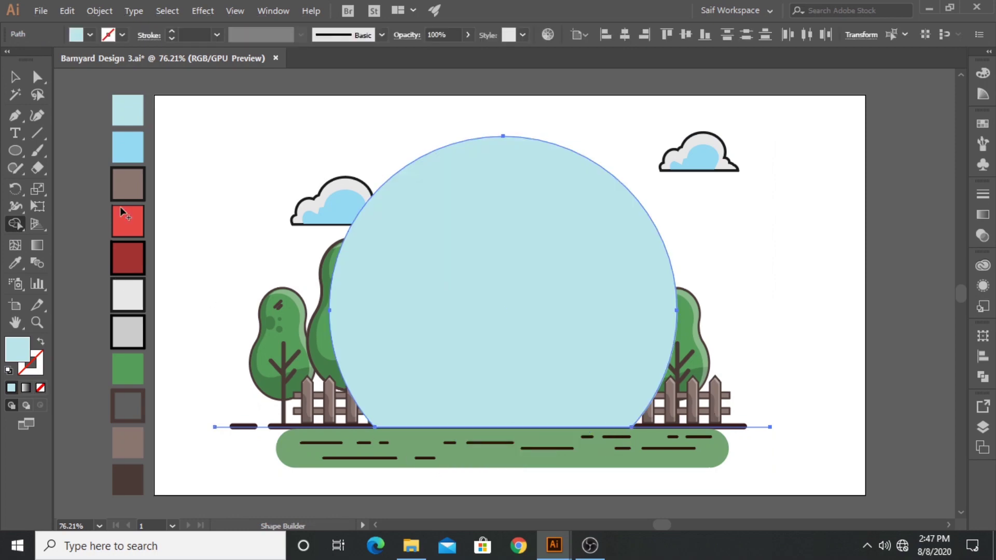
left_click(10, 77)
Step: Delete the cutting line and send the blue half-circle behind the barn
left_click(849, 322)
left_click(762, 428)
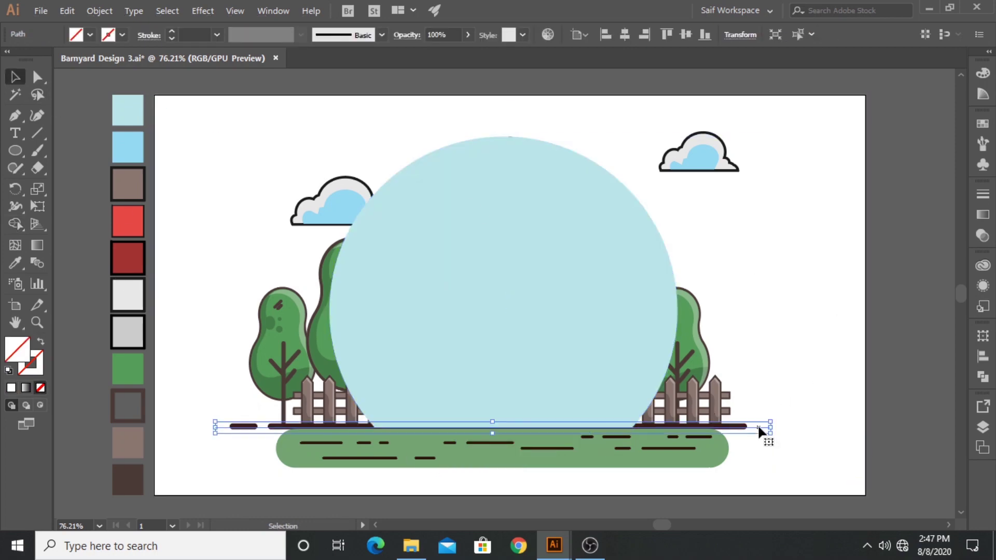
key("Delete")
right_click(476, 334)
mouse_move(515, 253)
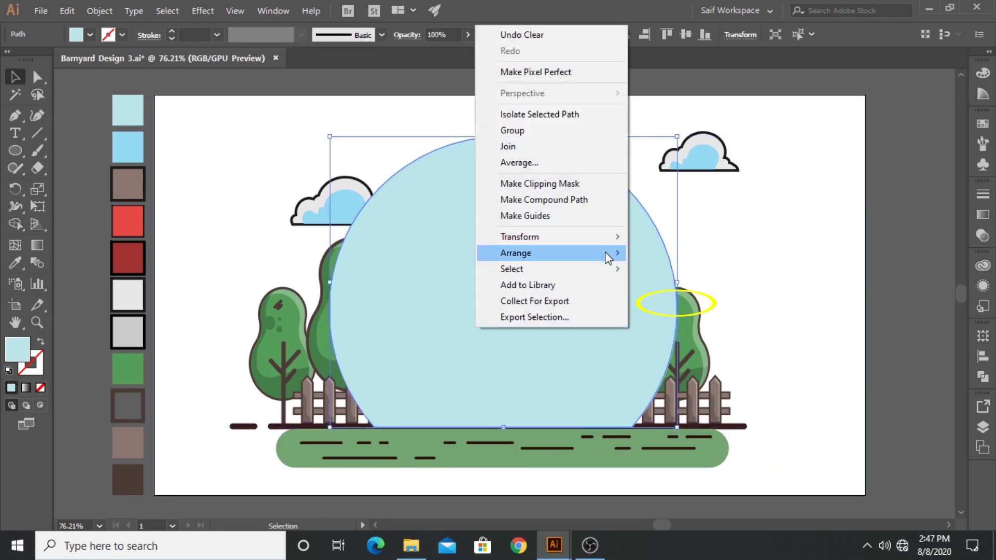
left_click(674, 300)
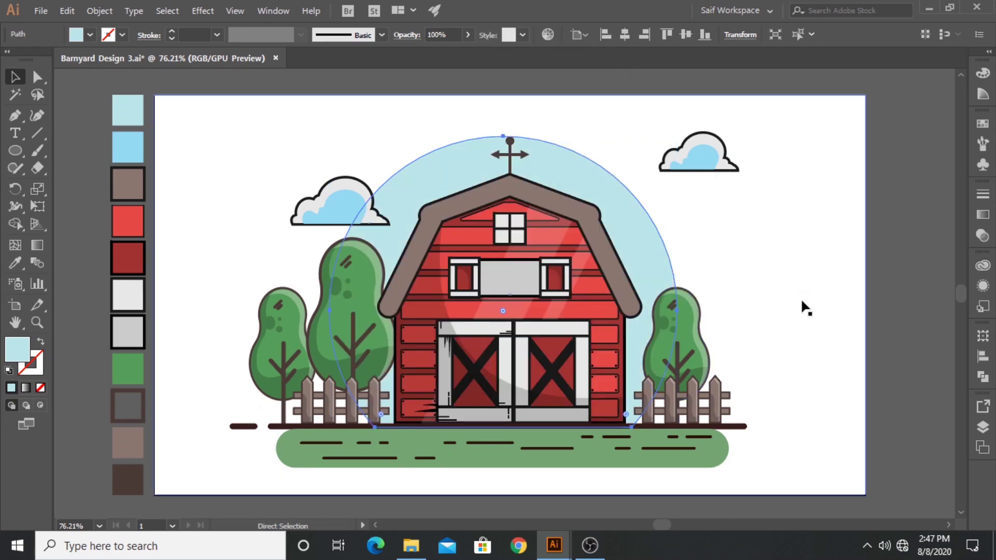
left_click(885, 251)
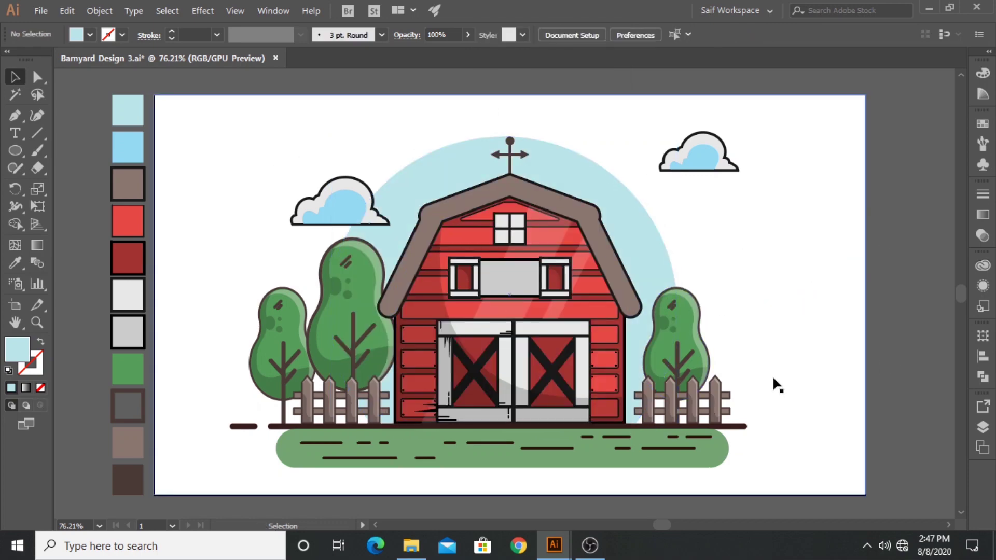